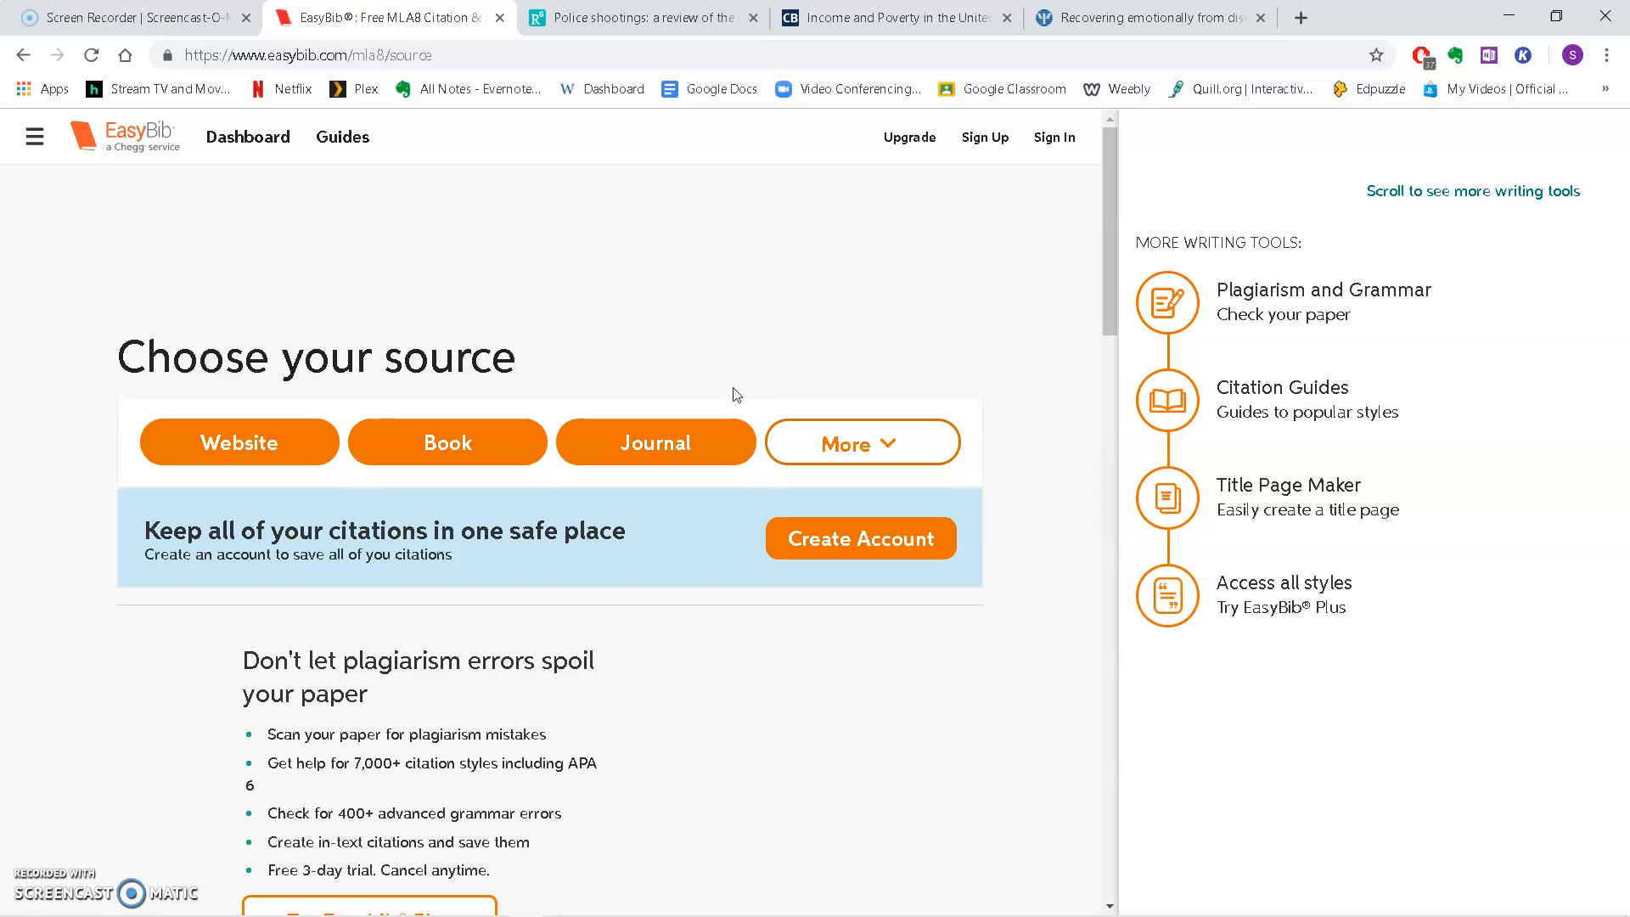
Start a manual journal citation and set the source type to Online.
left_click(649, 442)
scroll(374, 458, "down", 3)
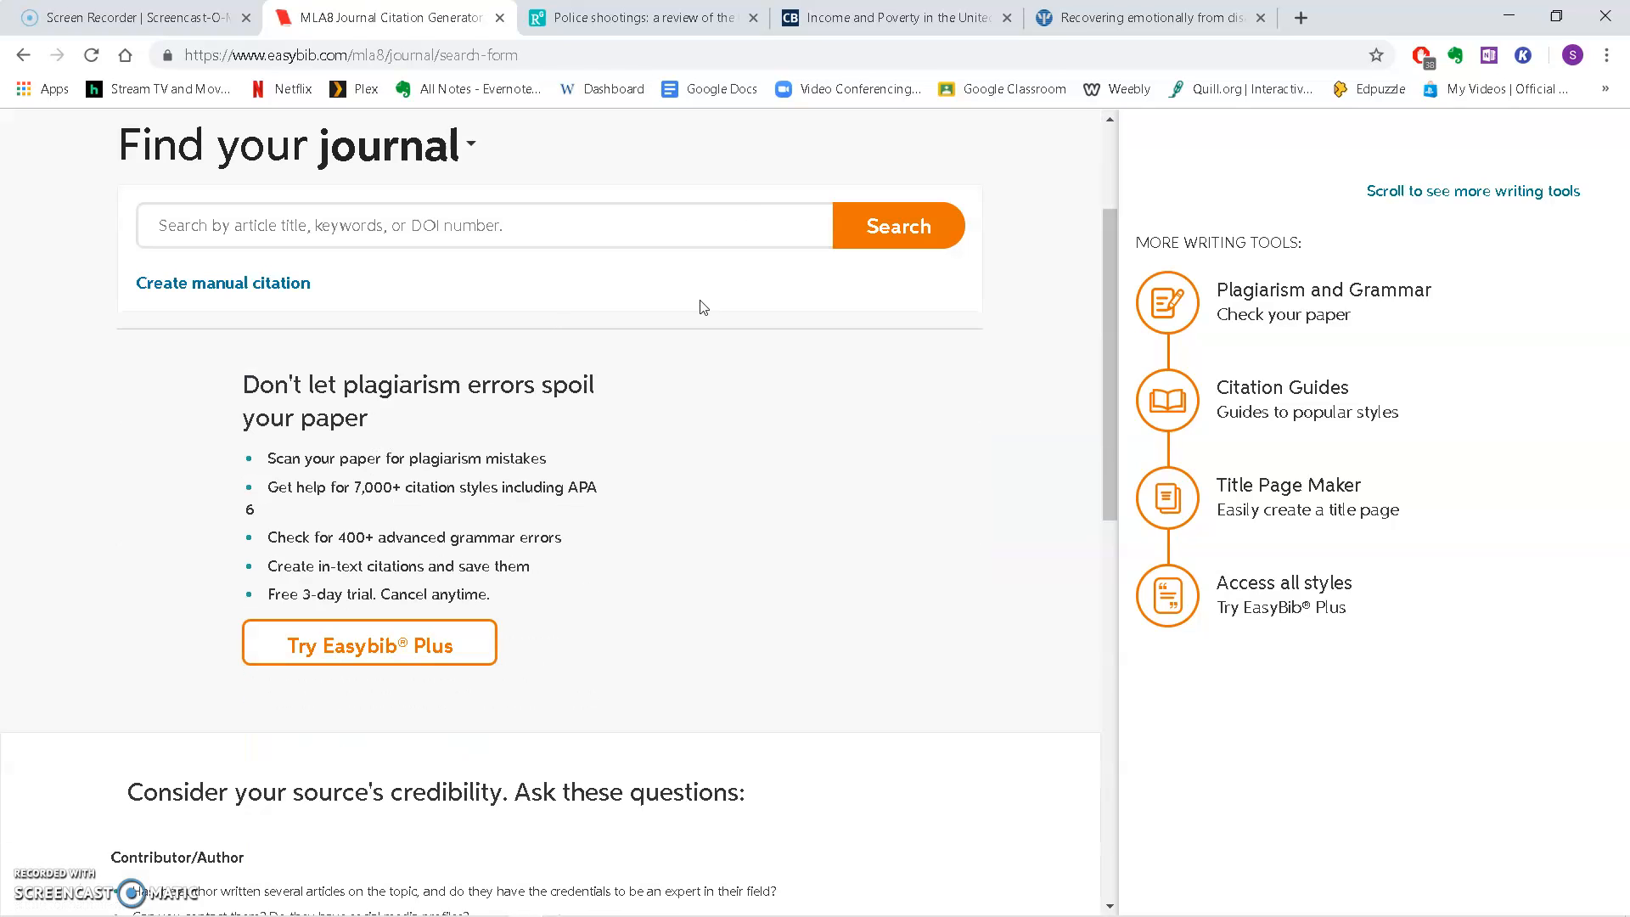
scroll(412, 255, "up", 1)
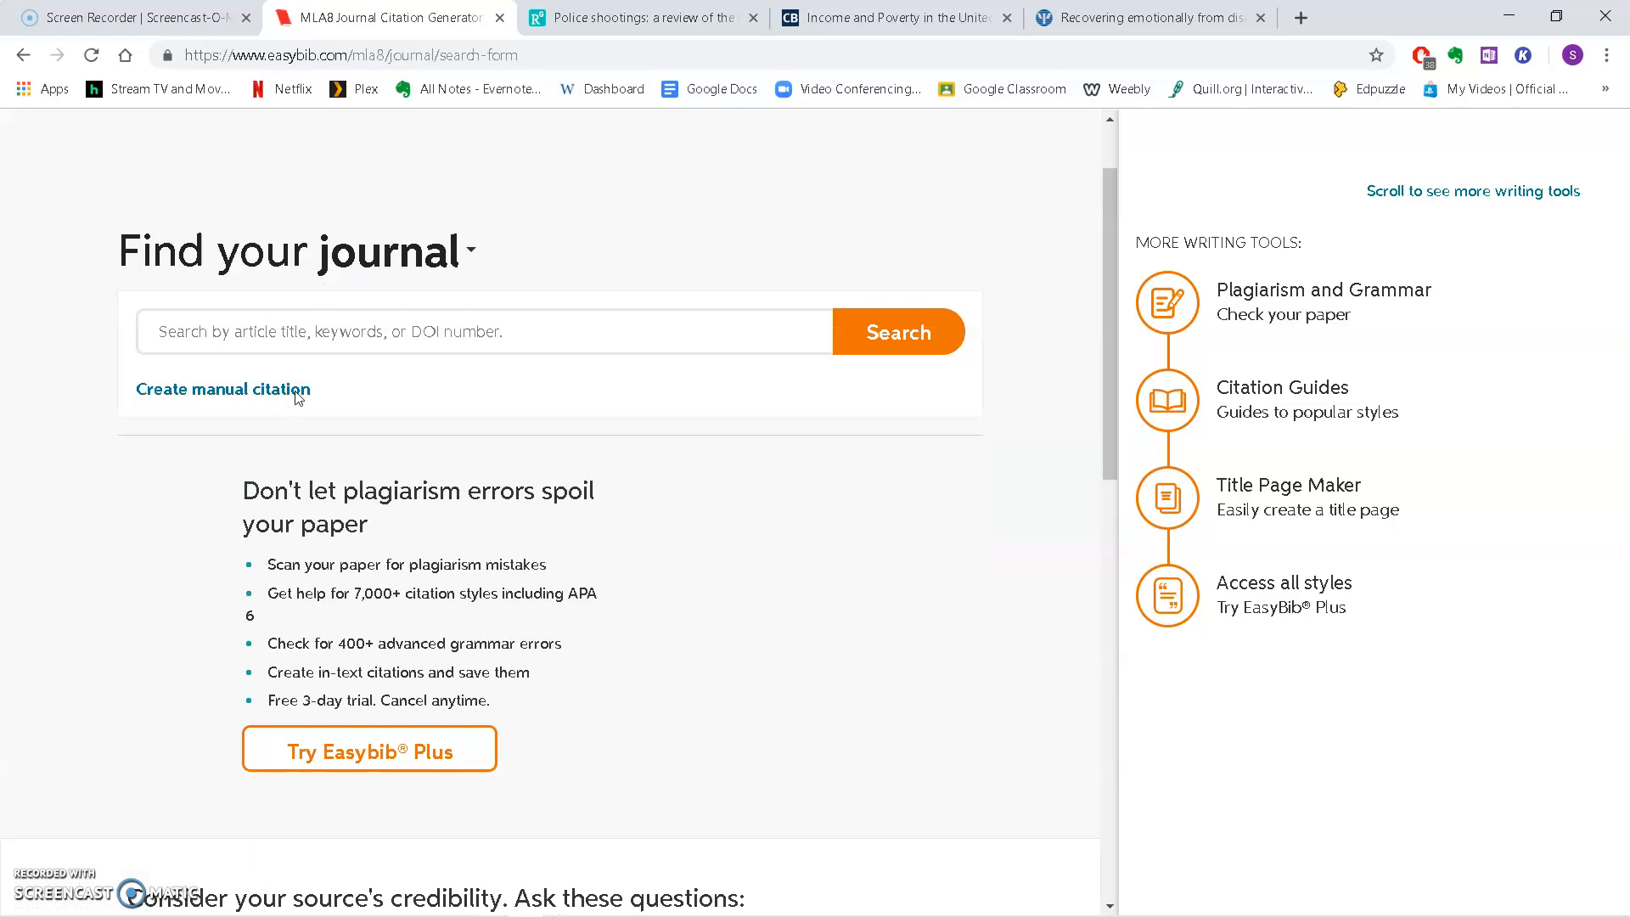
left_click(227, 399)
scroll(410, 373, "down", 2)
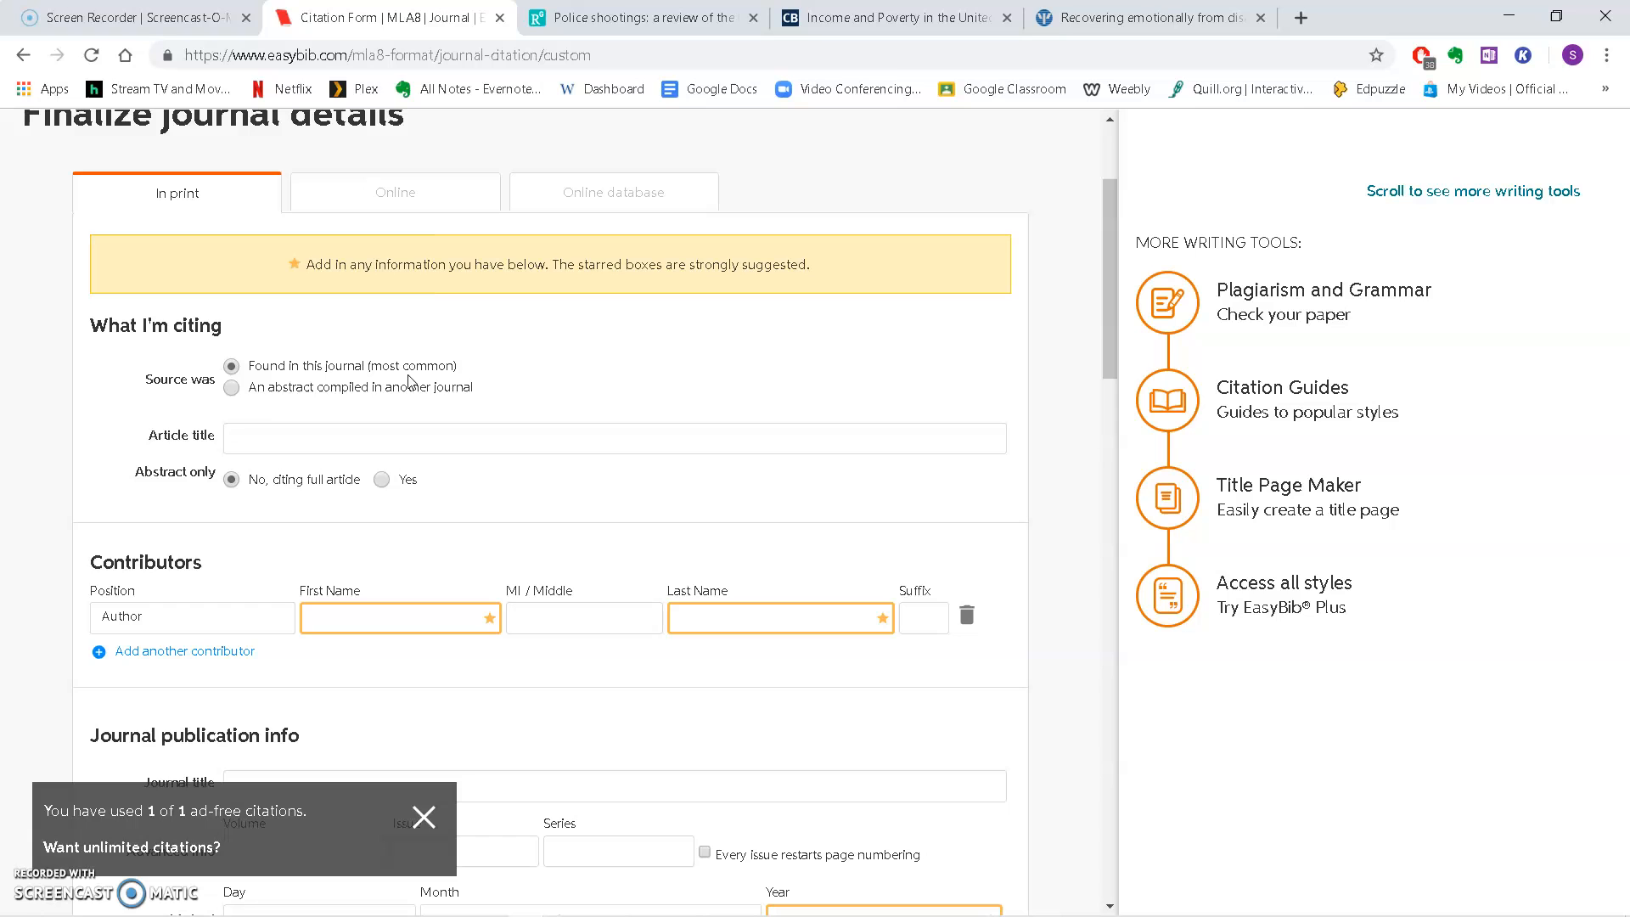
left_click(395, 193)
Examine the police shootings article's first page for its publication details and compare them with the fields of the citation form.
left_click(645, 18)
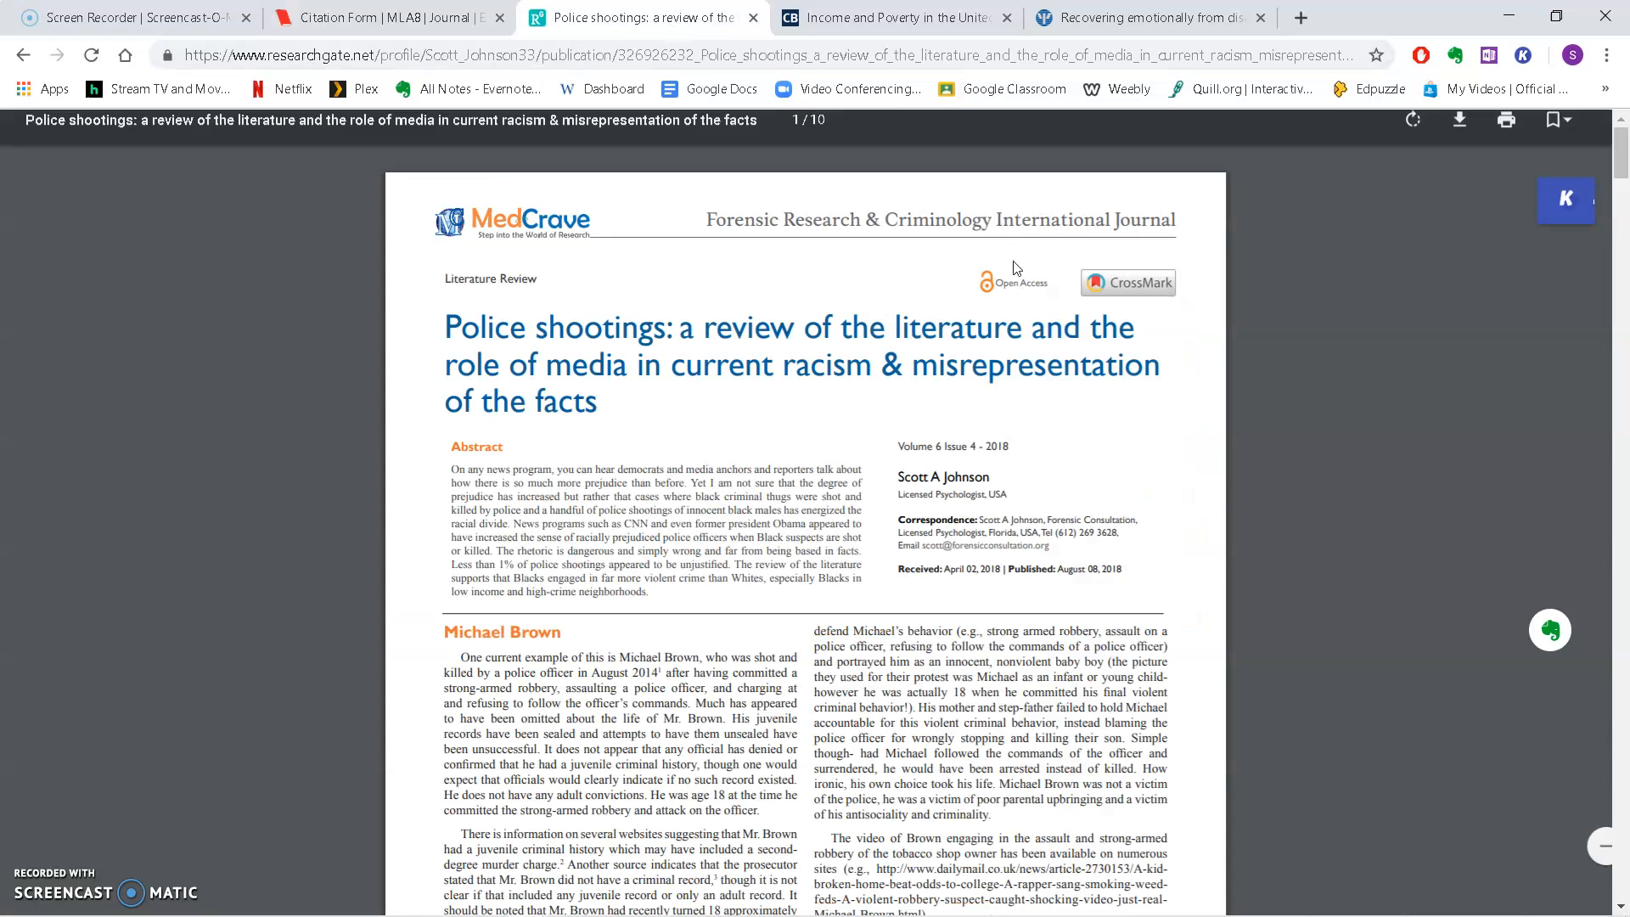
left_click(406, 22)
scroll(424, 304, "down", 1)
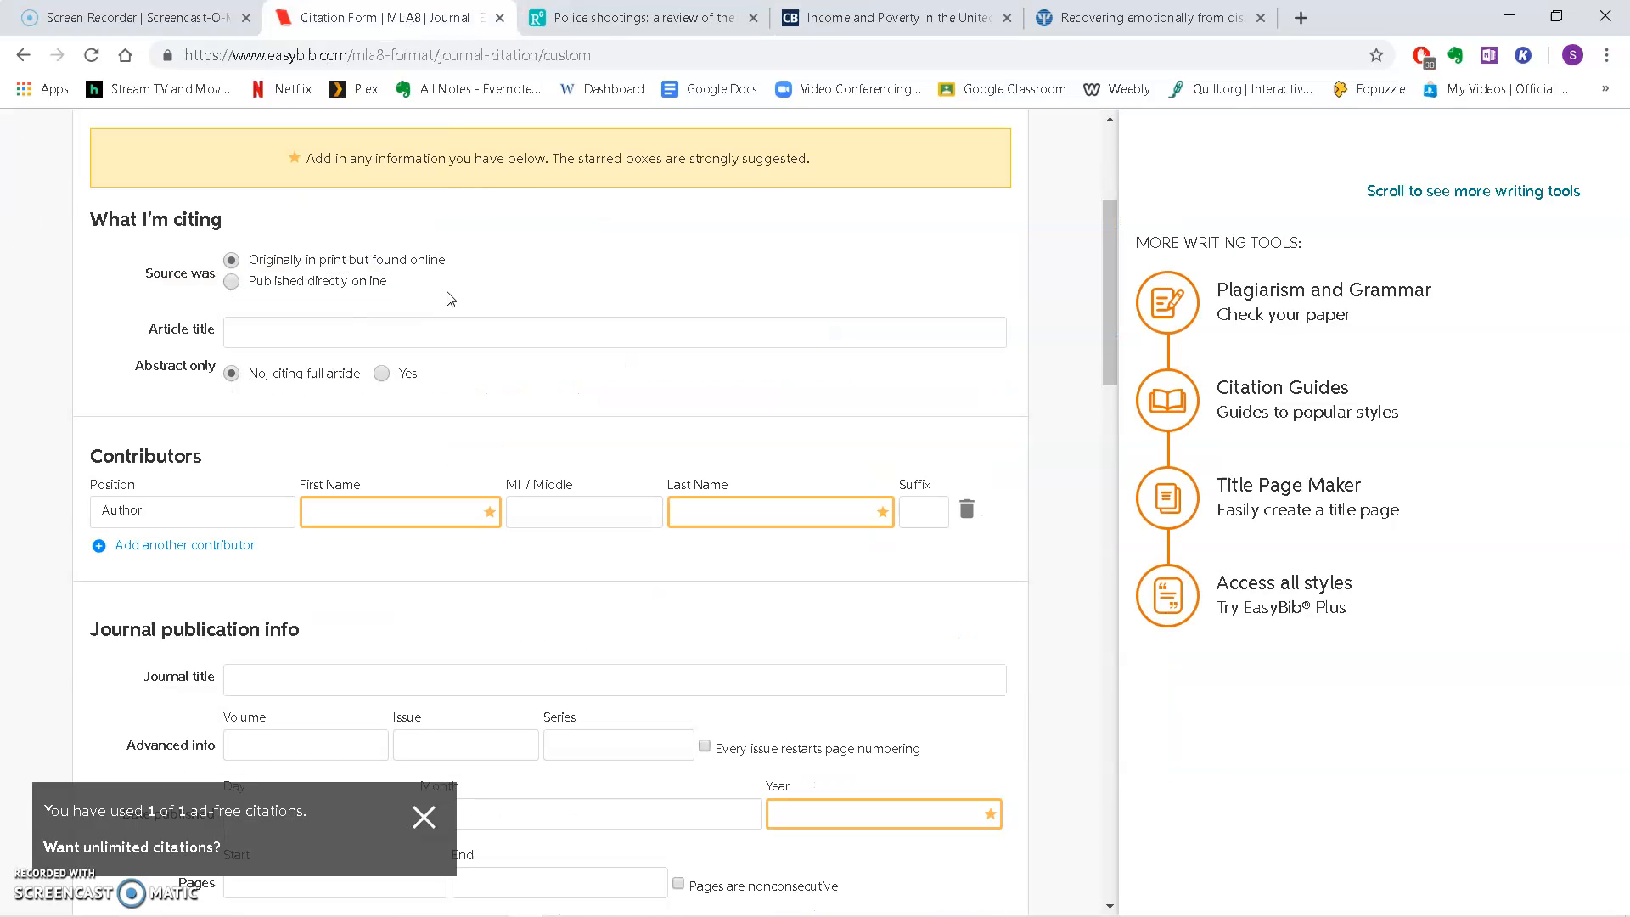
left_click(615, 31)
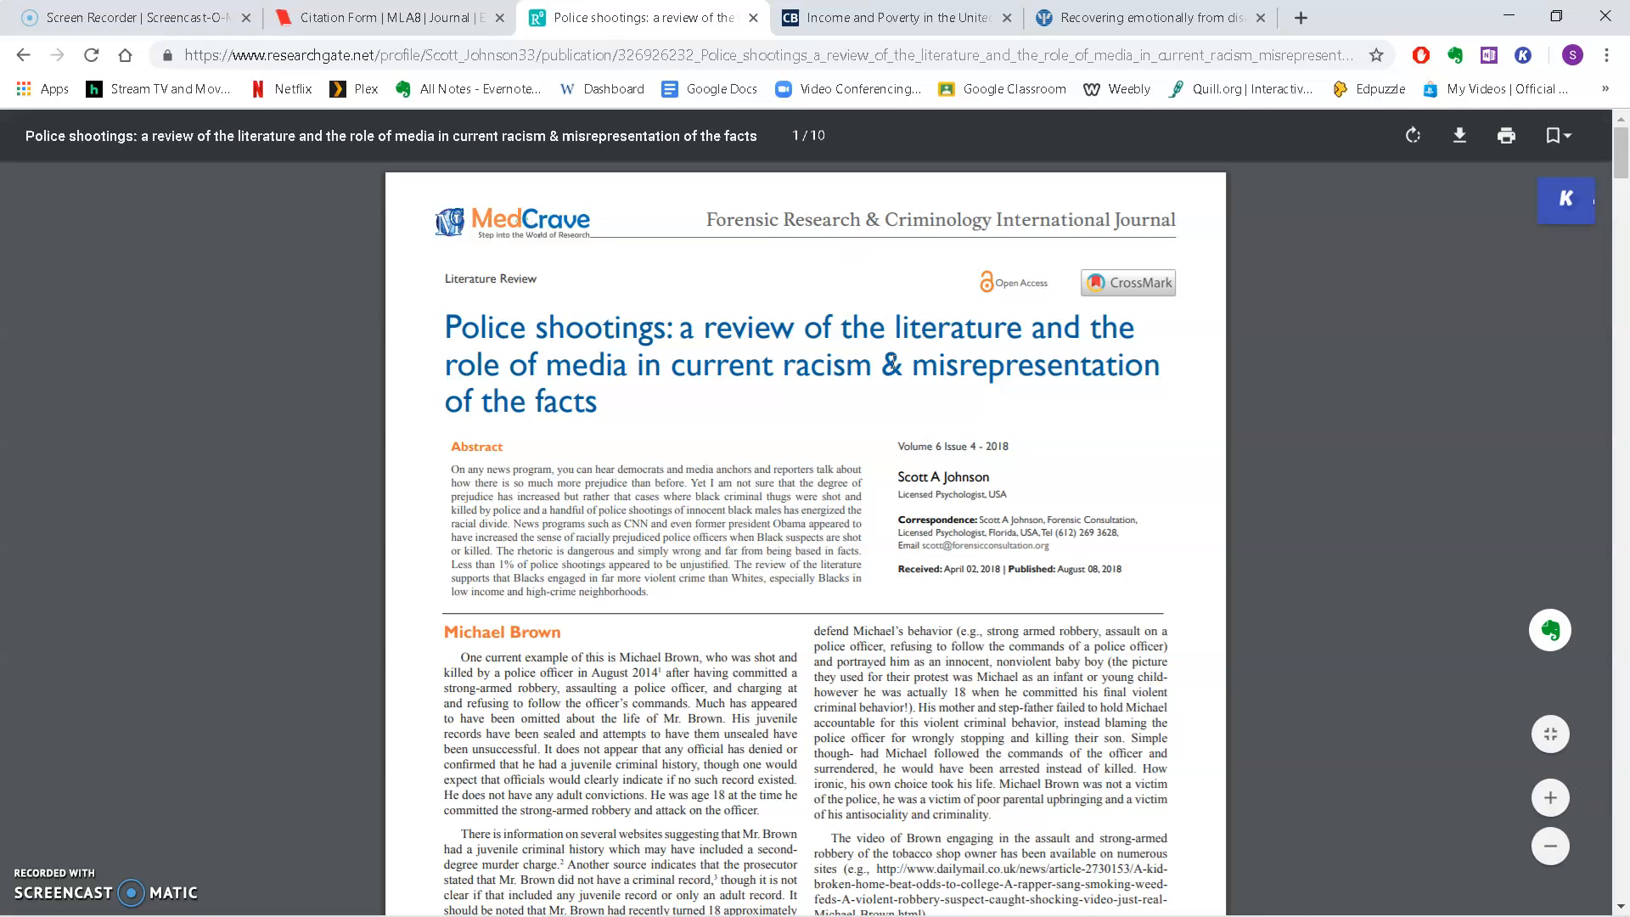
left_click_drag(1125, 571, 826, 565)
left_click(1074, 567)
left_click(409, 19)
scroll(309, 424, "down", 1)
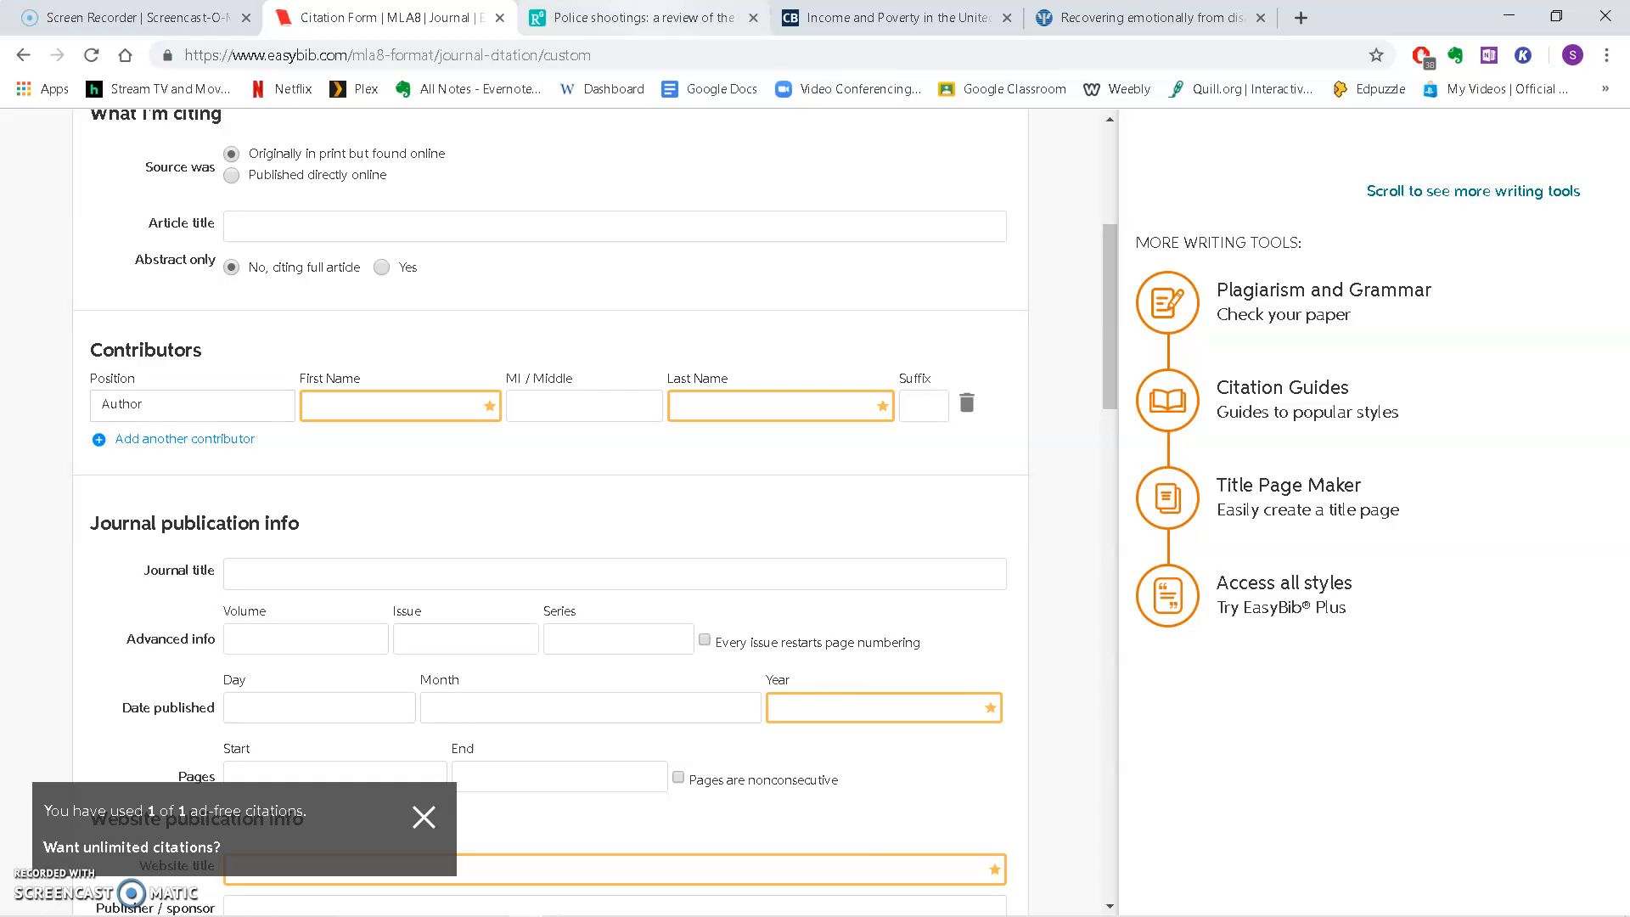
Enter the article author's first name, middle initial and last name under Contributors, as given on the article's first page.
left_click(630, 26)
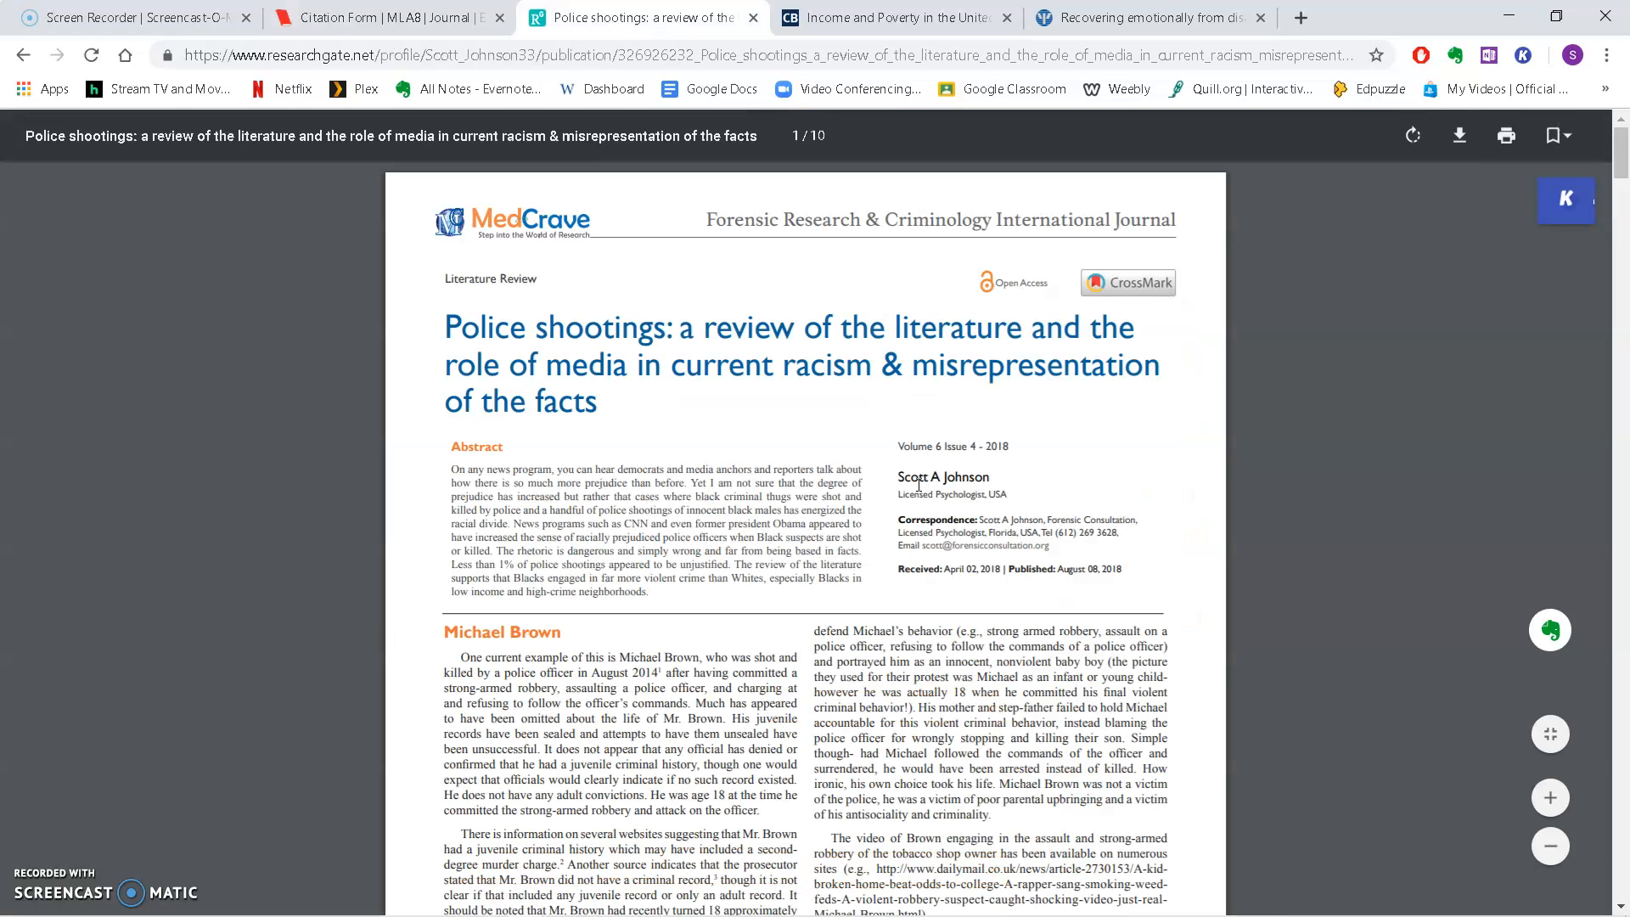
left_click(406, 21)
left_click(435, 401)
type("Scott")
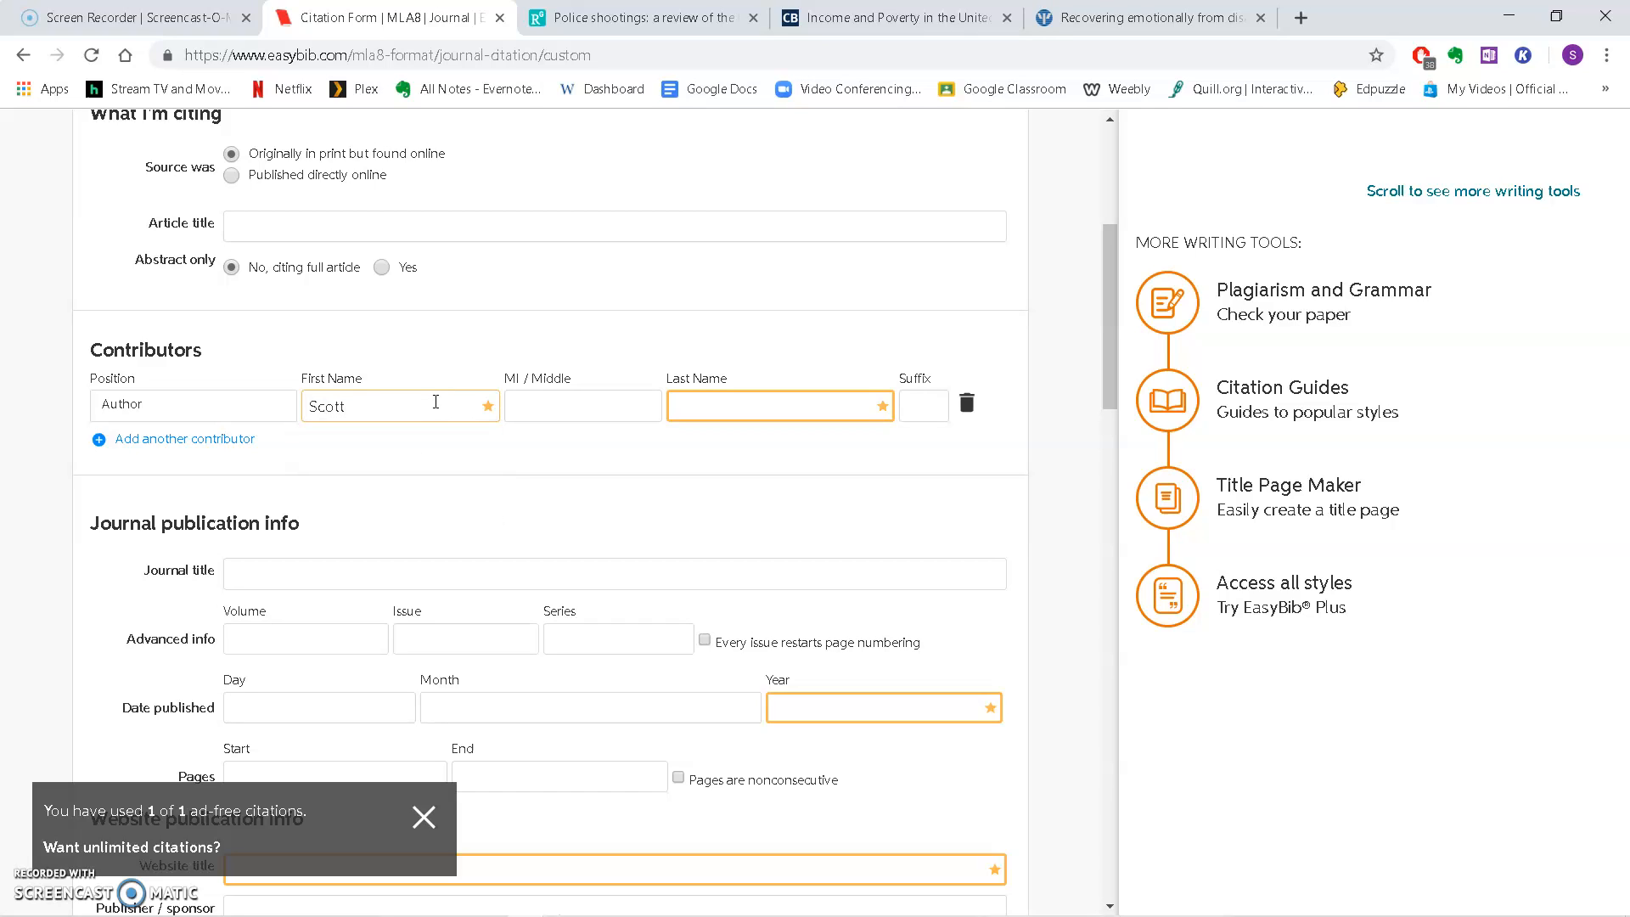
key("Tab")
key("Tab")
type("Johnson")
Copy the journal name "Forensic Research & Criminology International Journal" from the article header into the citation's Journal title.
left_click(645, 17)
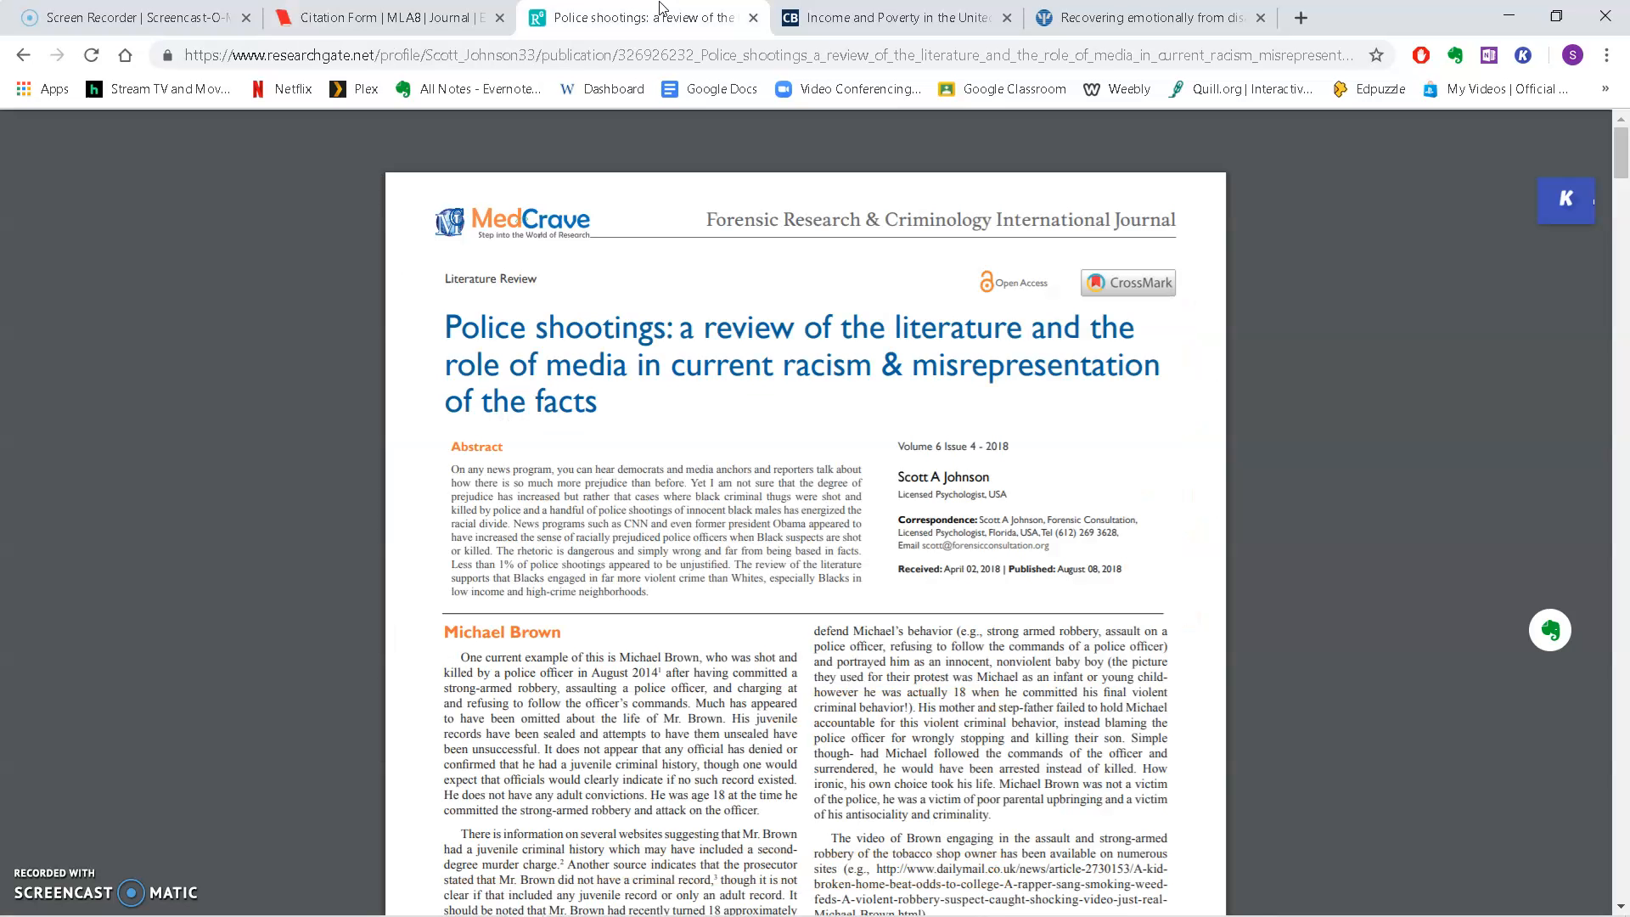
left_click(409, 25)
scroll(509, 270, "down", 2)
left_click(388, 371)
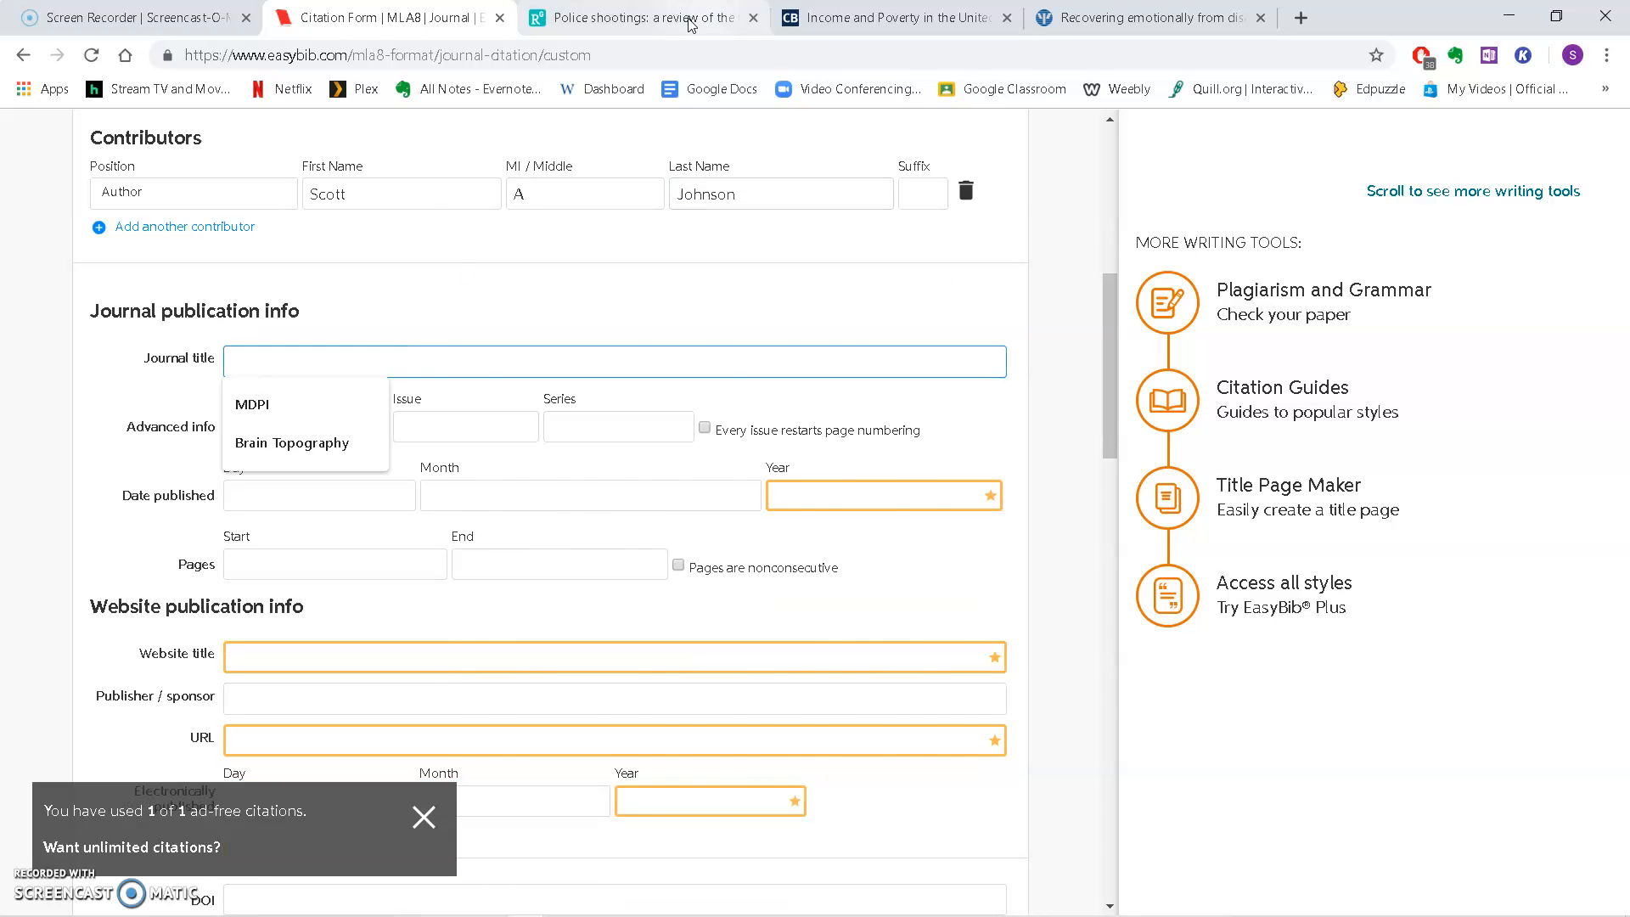
left_click(645, 17)
left_click_drag(708, 218, 1186, 228)
key("ctrl+c")
right_click(1144, 218)
left_click(1147, 236)
left_click(360, 32)
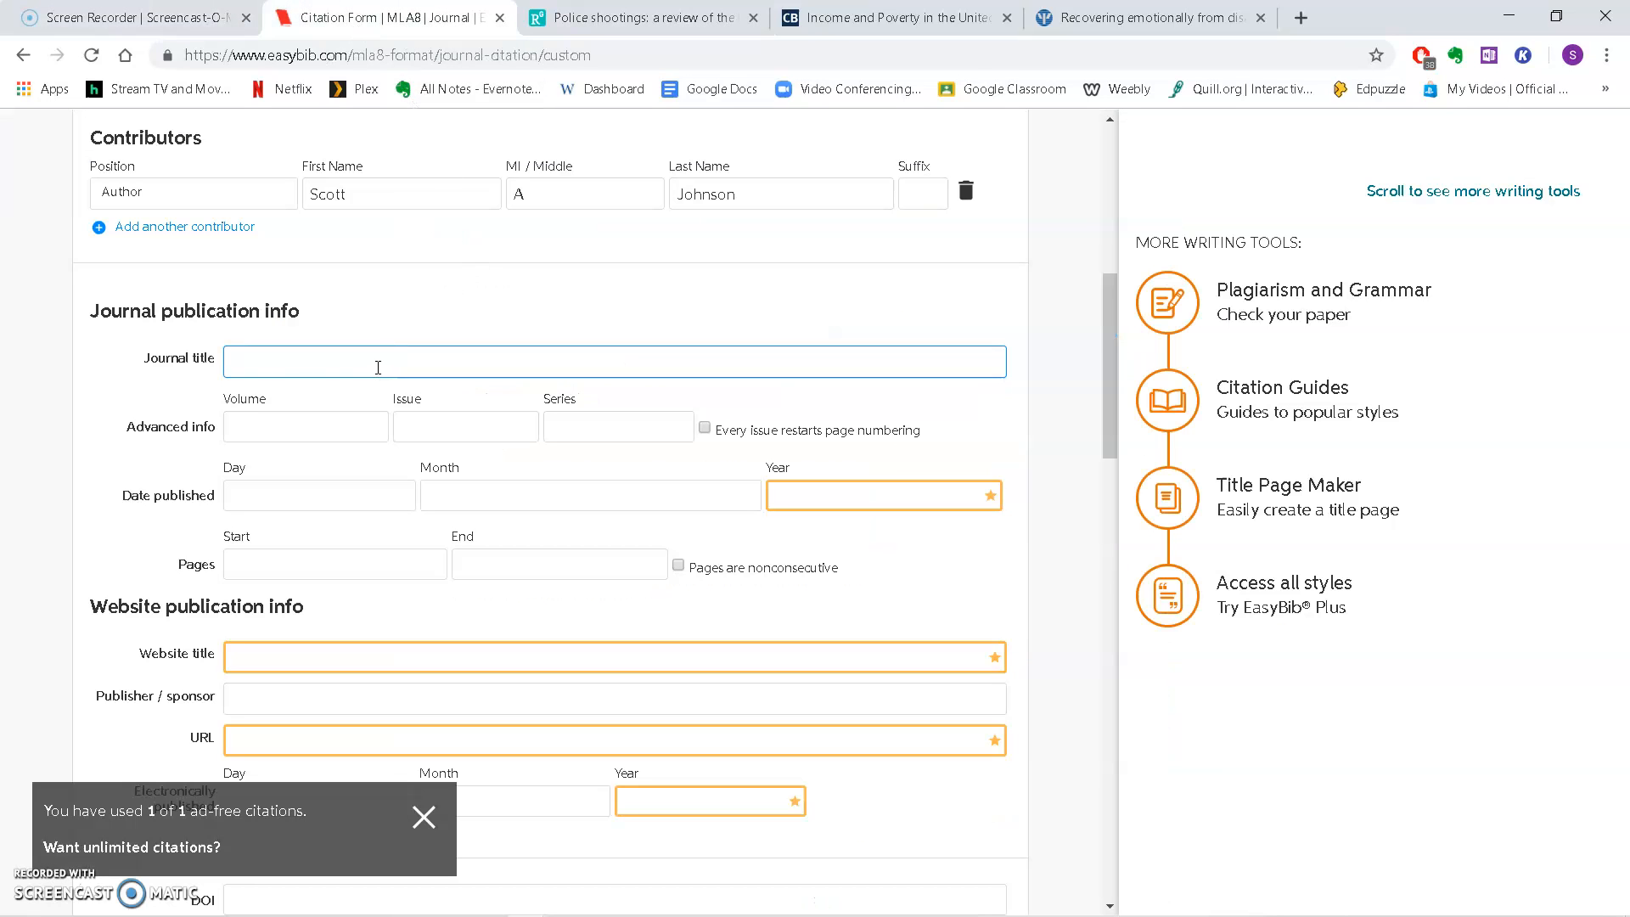
key("ctrl+v")
Look up the volume and issue in the article and enter volume 6 and issue 4 in the citation form.
left_click(284, 422)
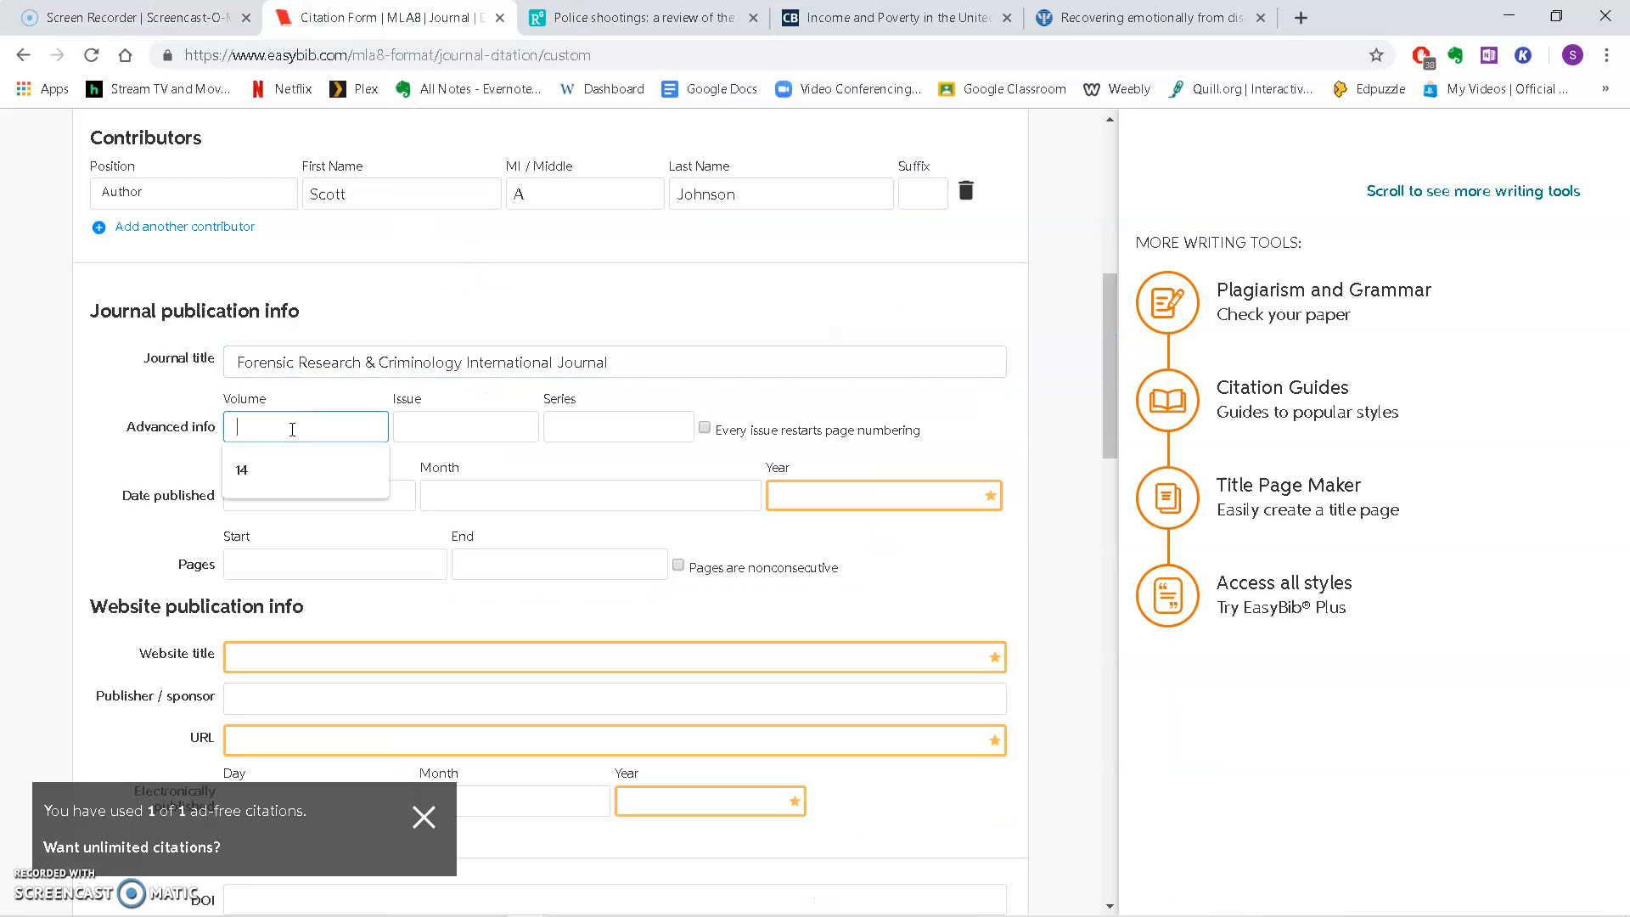
left_click(293, 389)
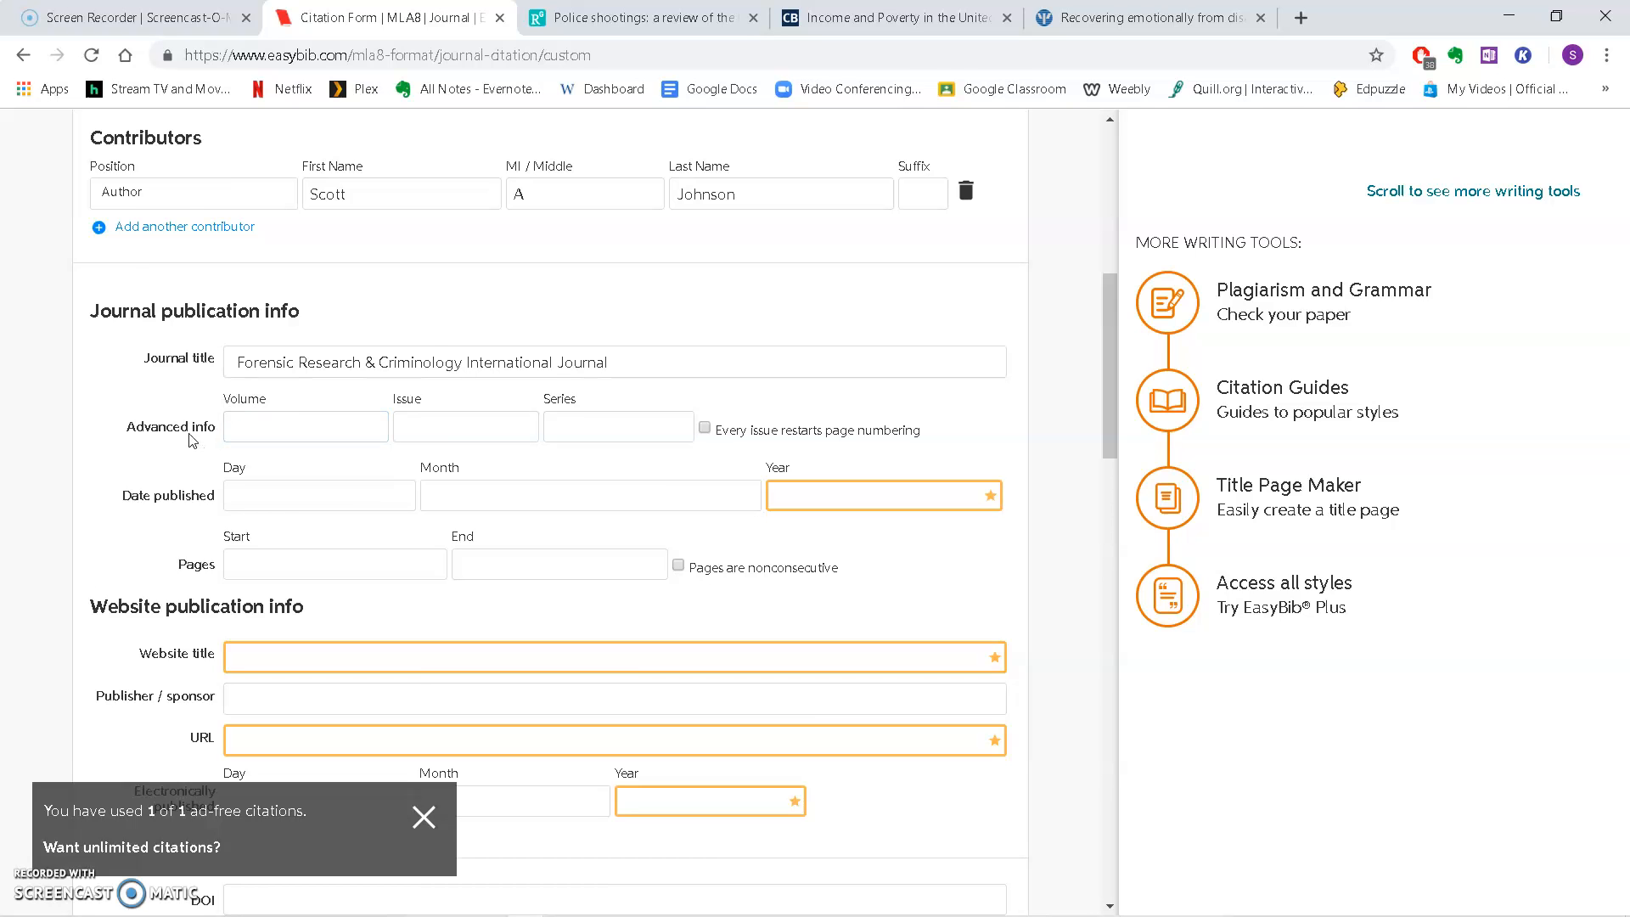
scroll(192, 440, "down", 1)
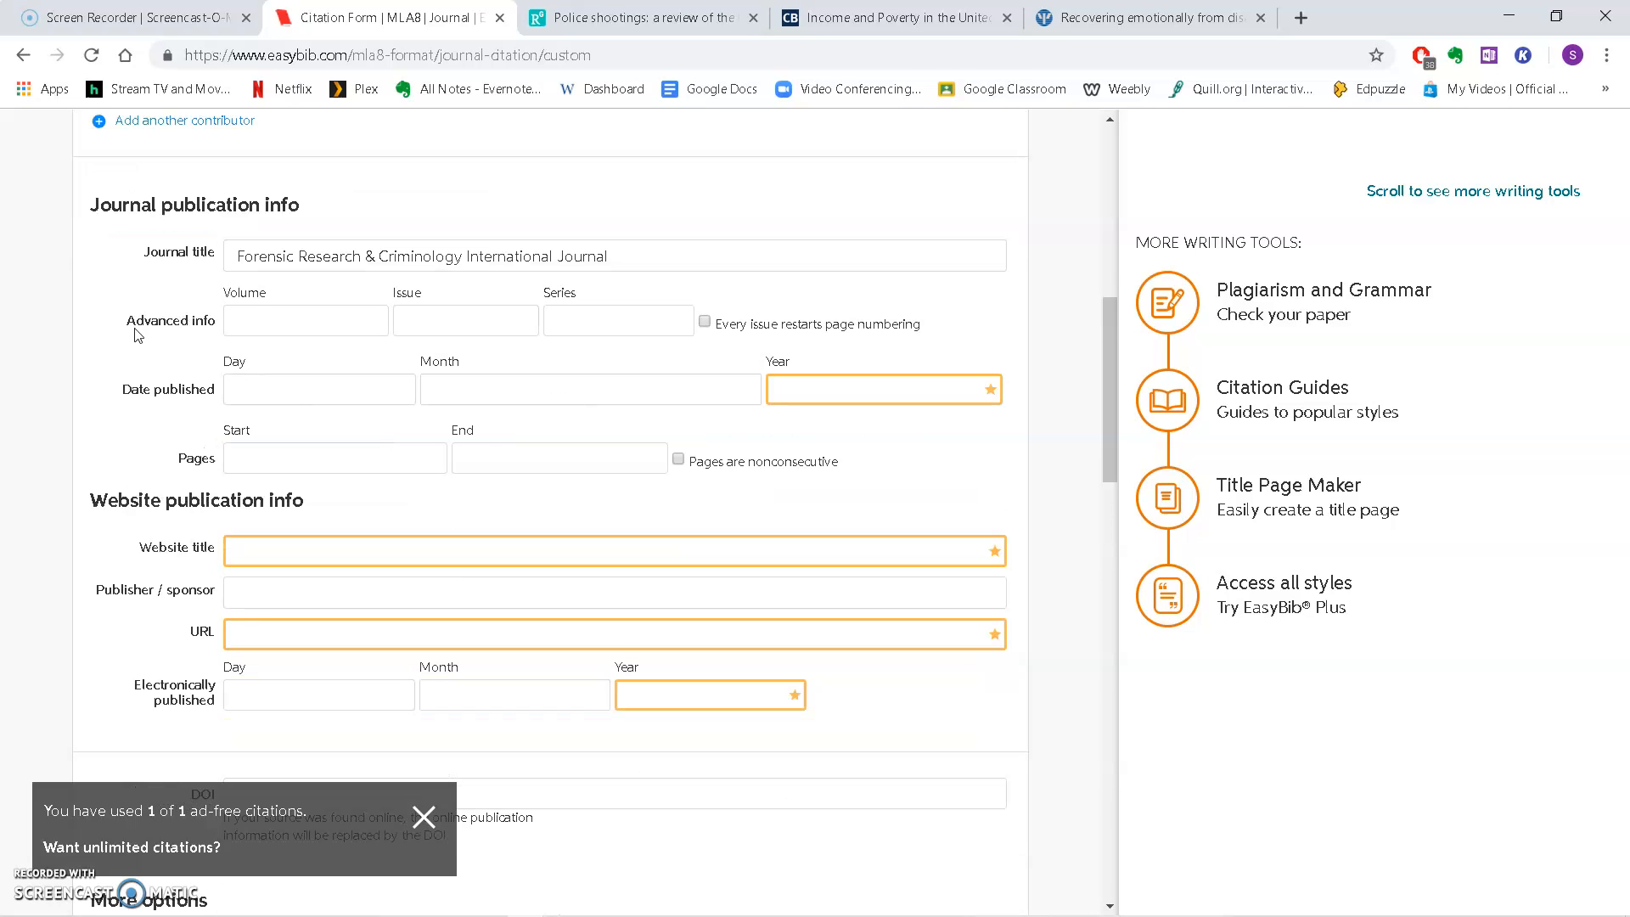
left_click(671, 12)
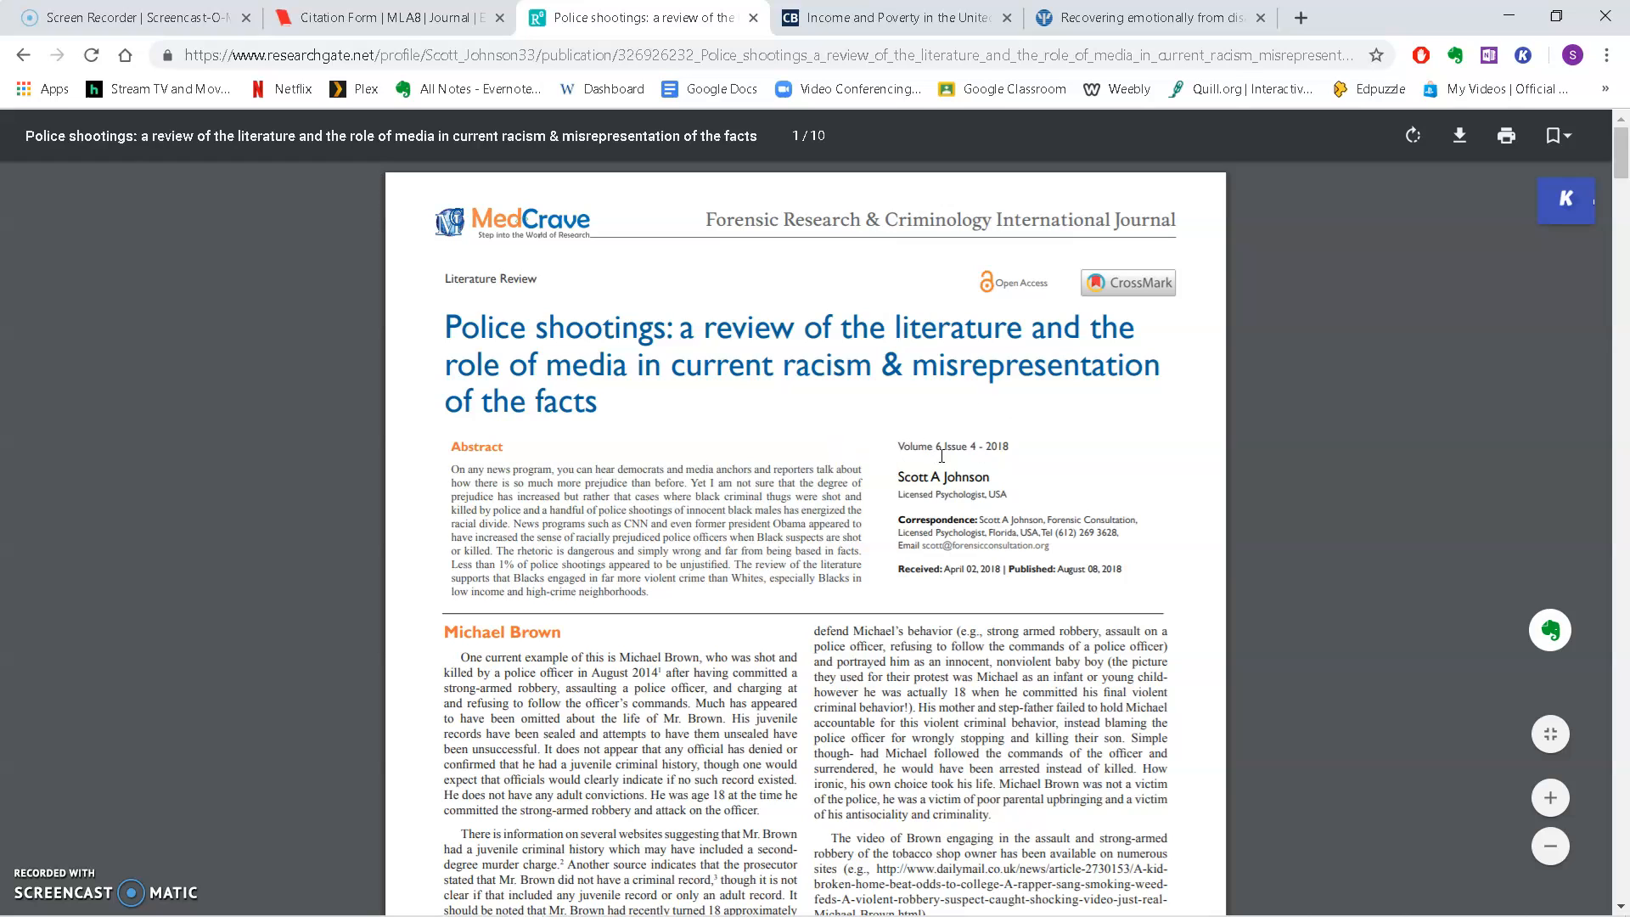
left_click(392, 19)
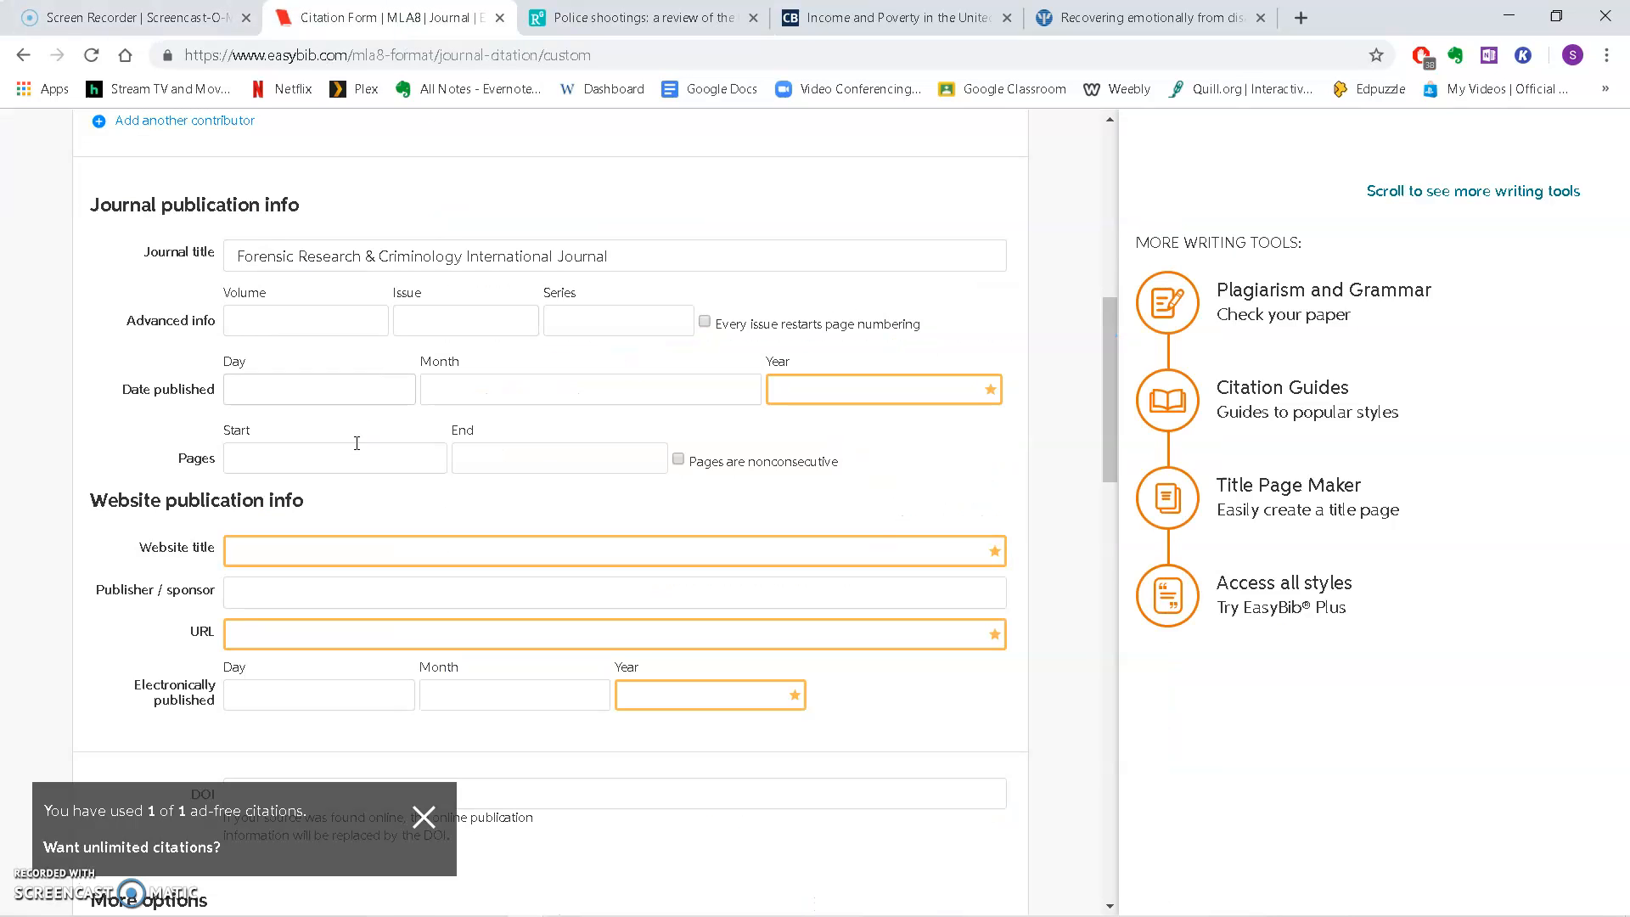
left_click(349, 321)
type("6")
left_click(498, 324)
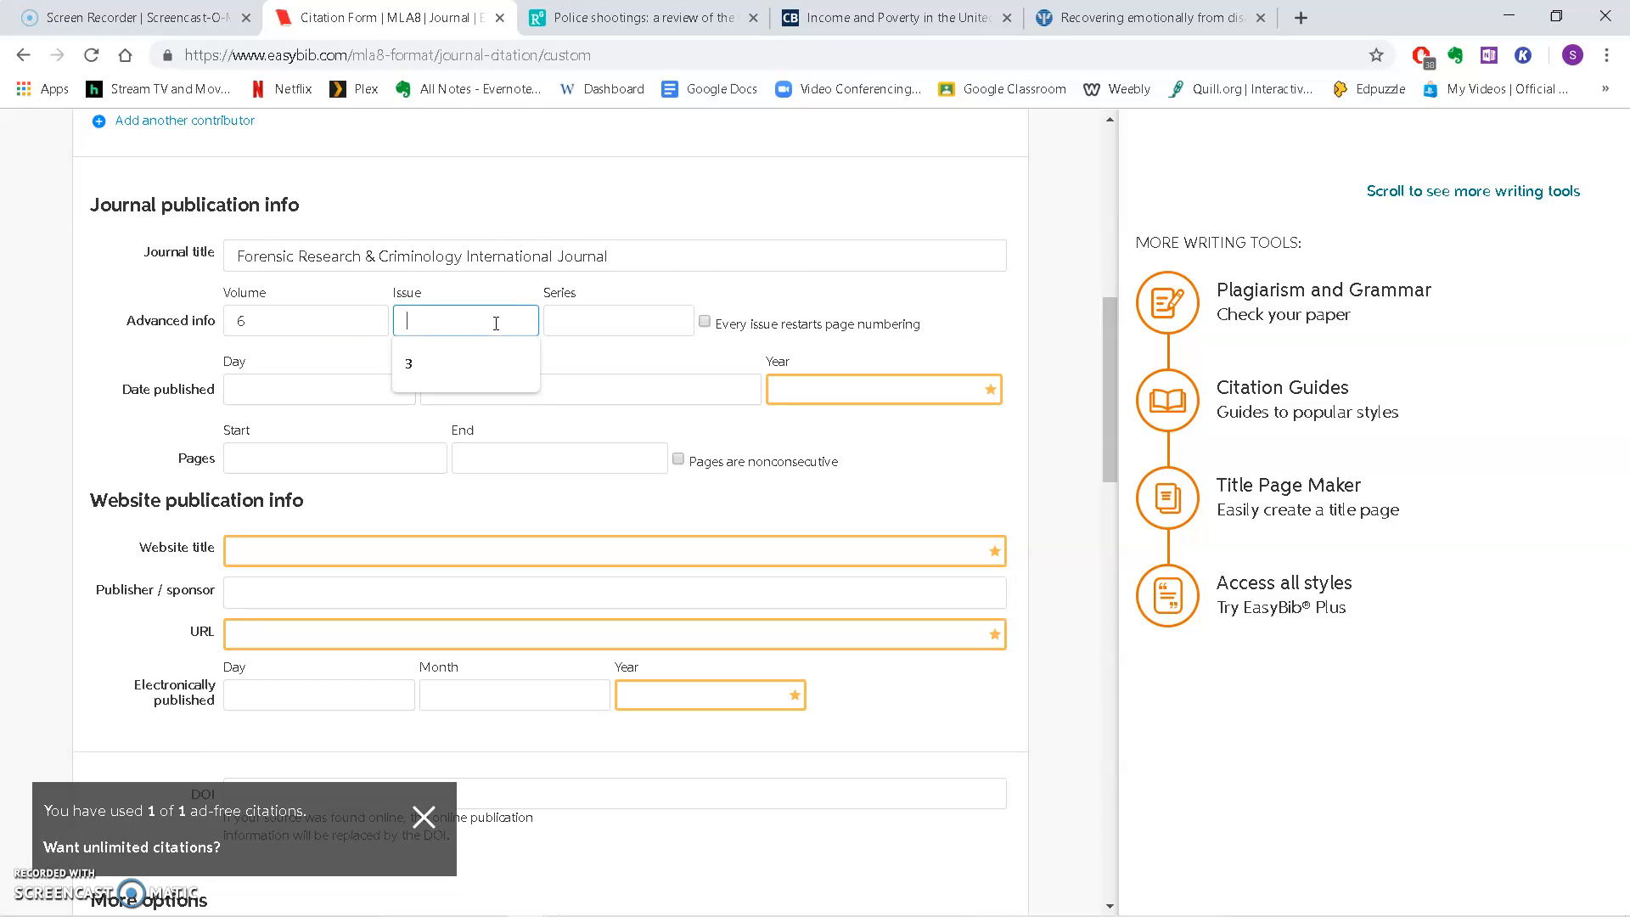
type("4")
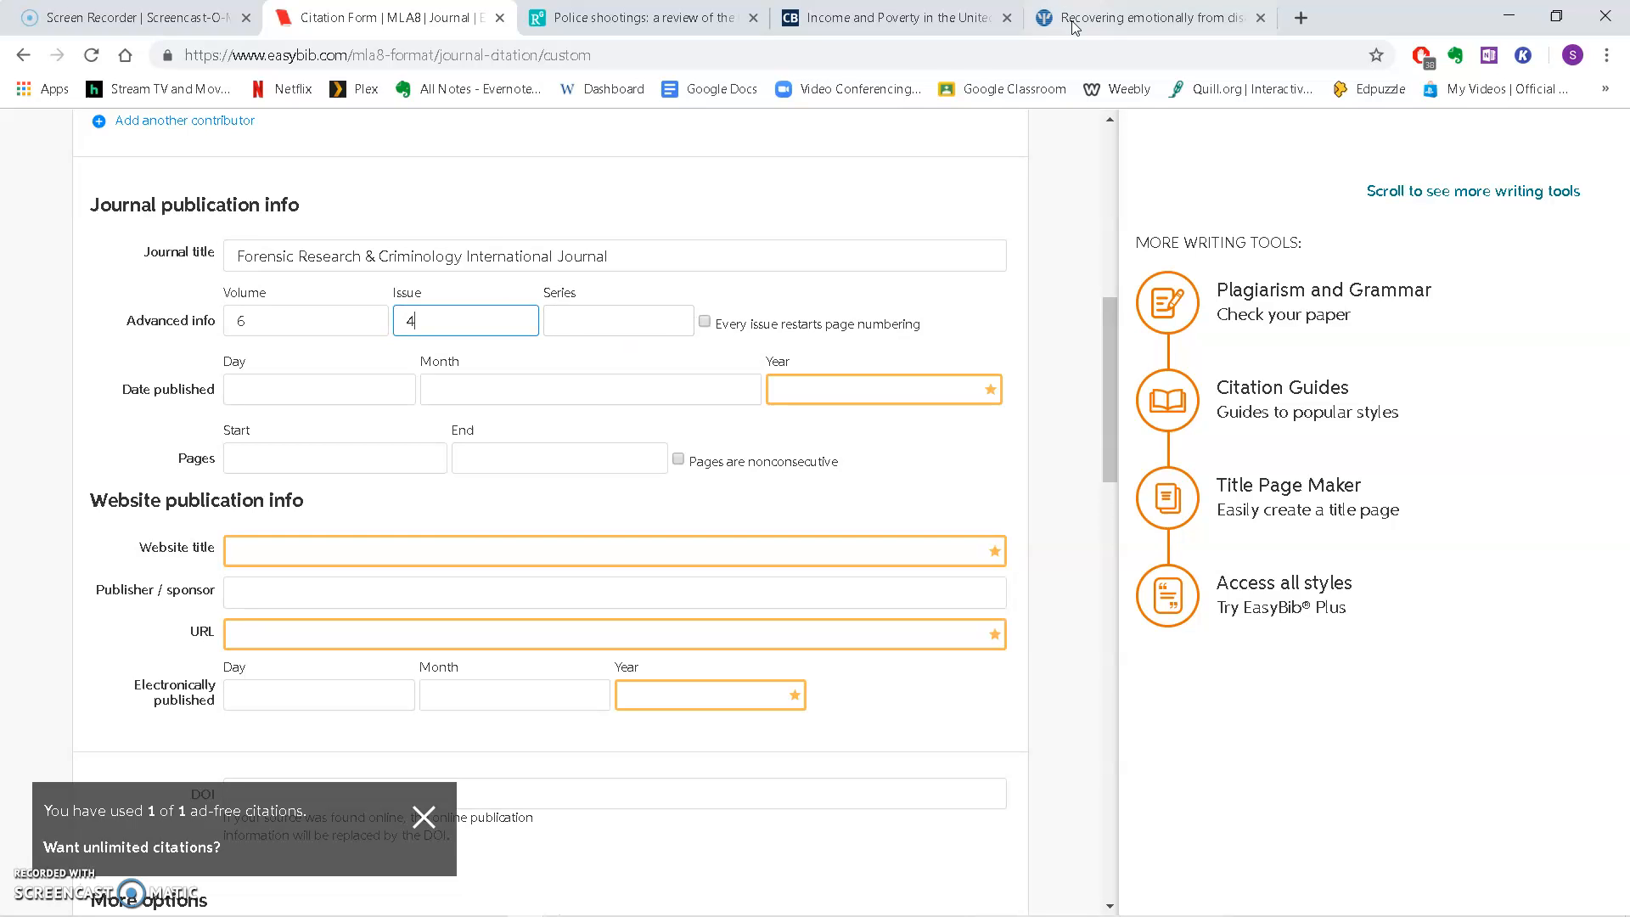
Set the citation's publication date to 08 August 2018, taken from the article's Published line.
left_click(611, 23)
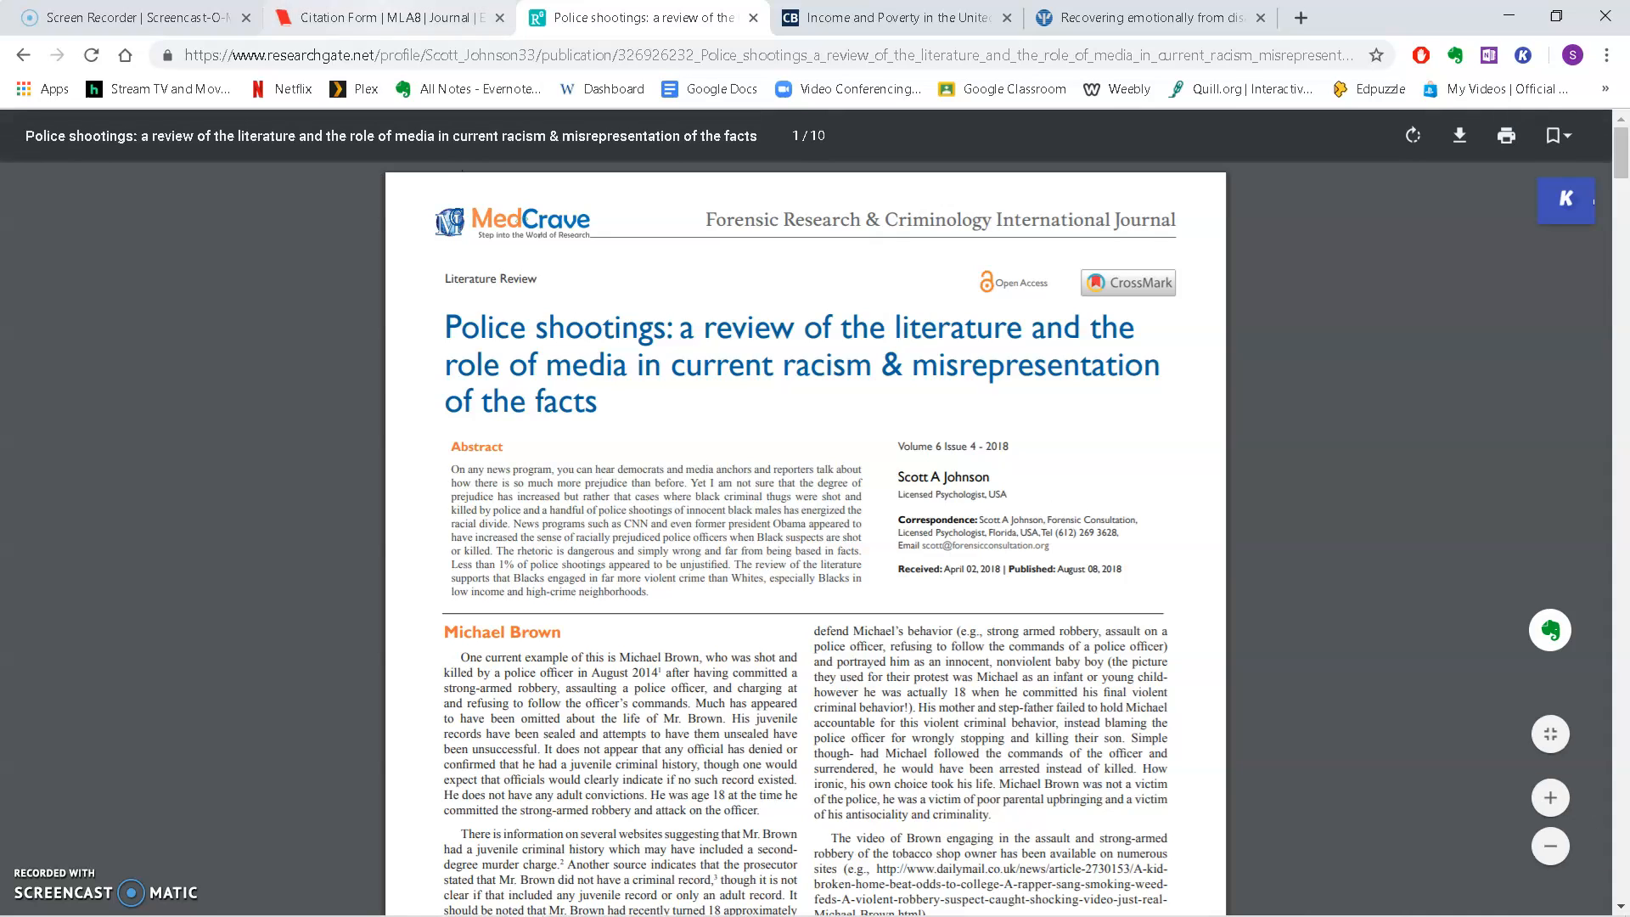
left_click(387, 15)
left_click(304, 390)
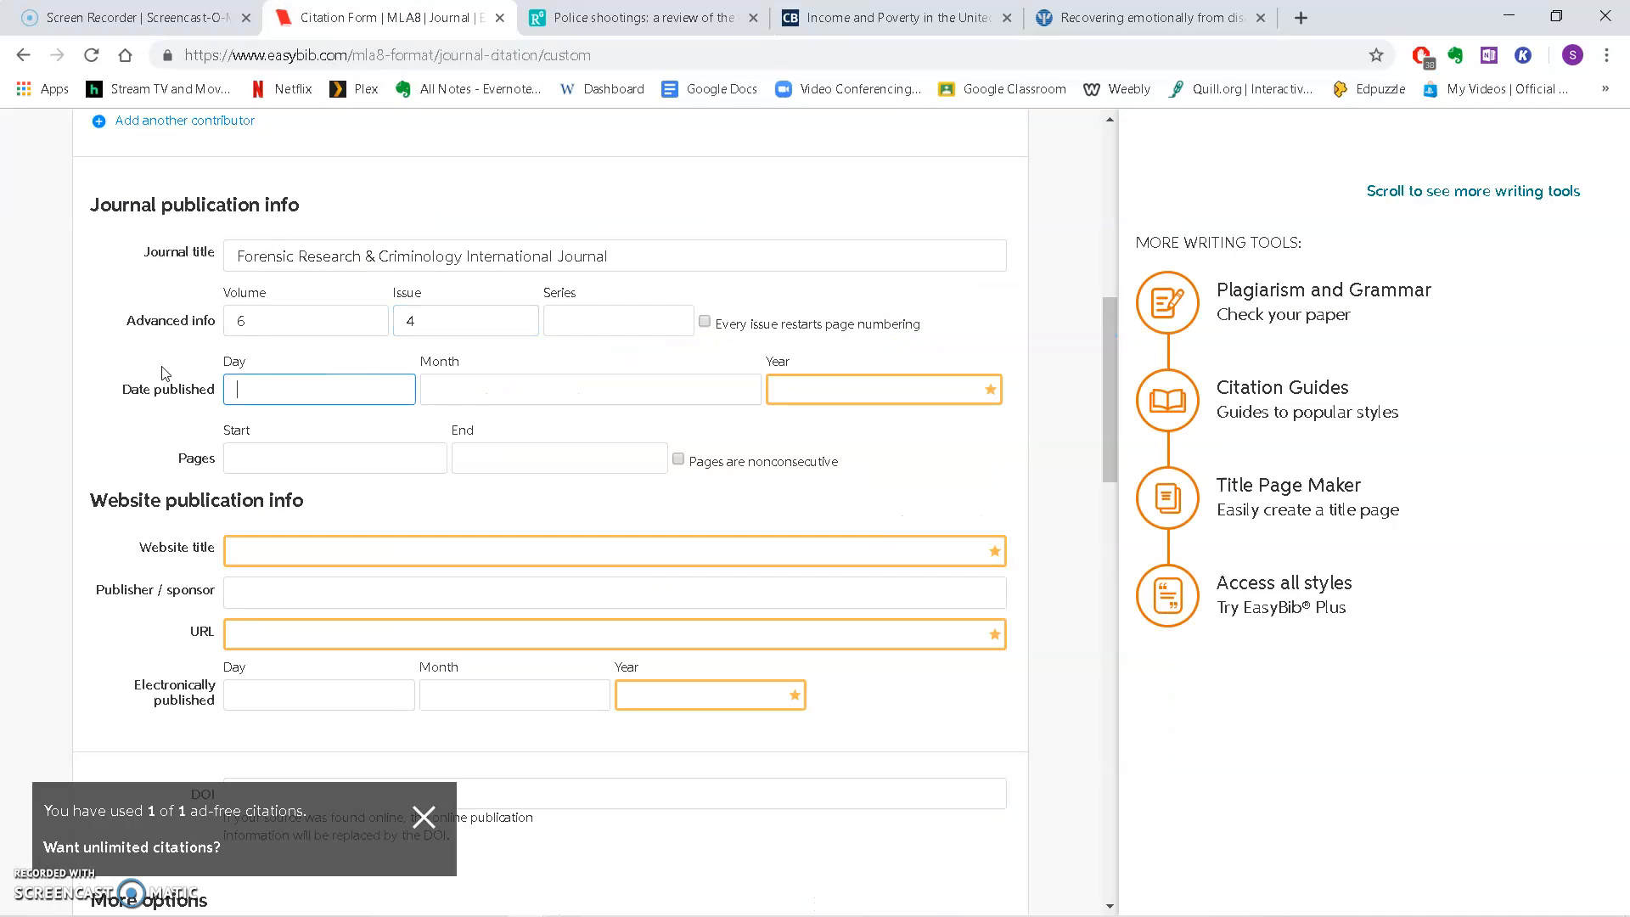
left_click(637, 18)
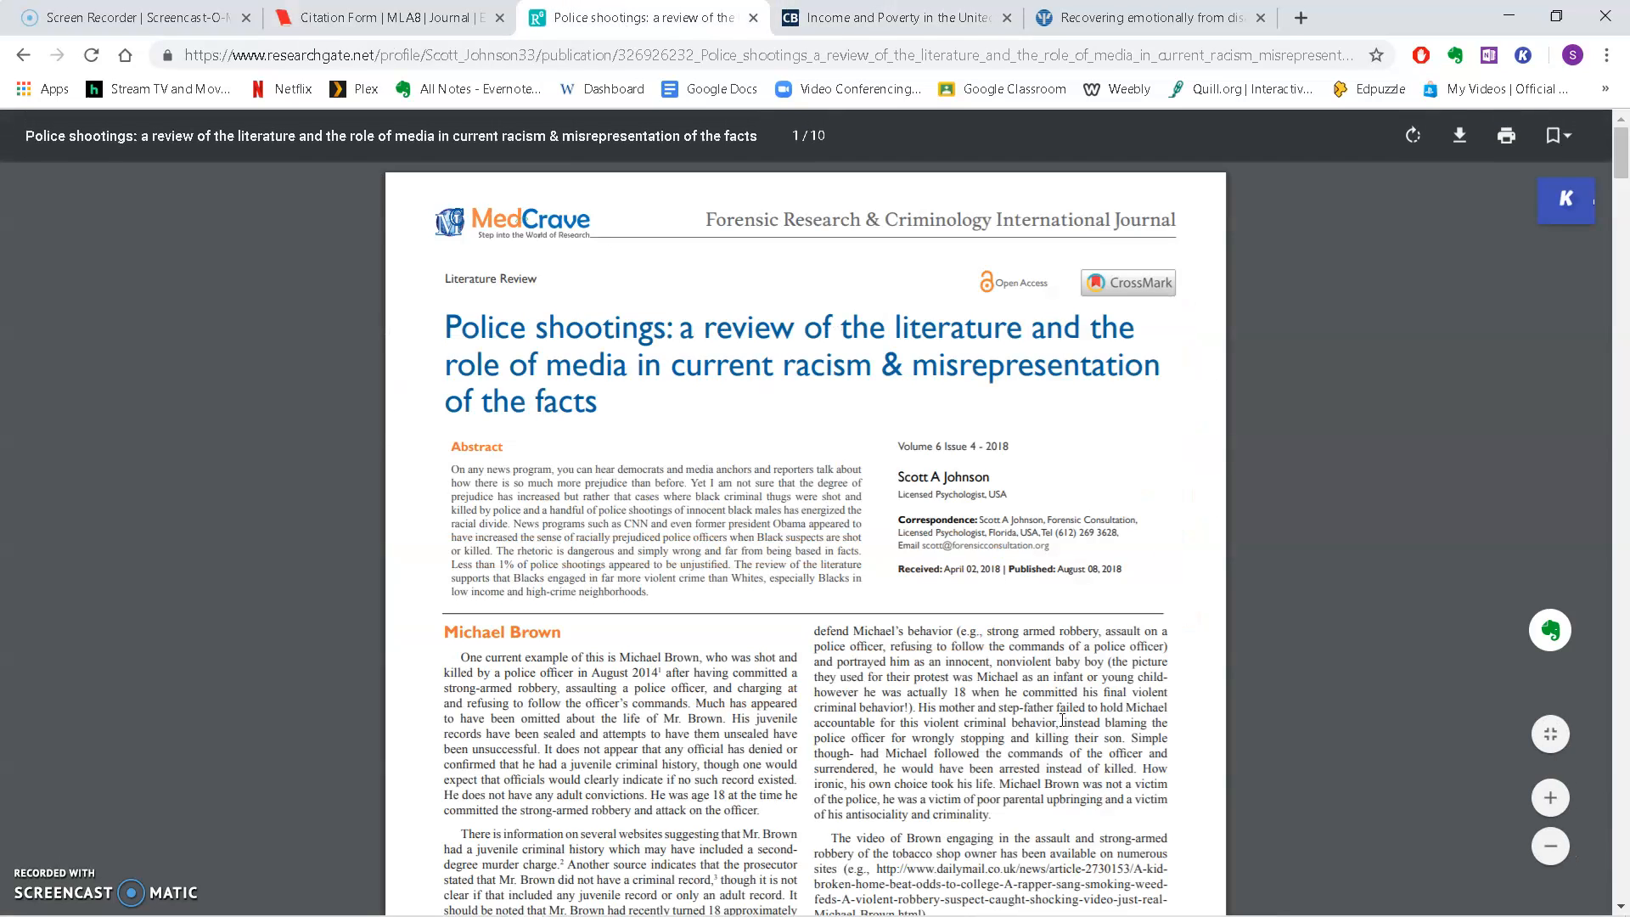
left_click(391, 20)
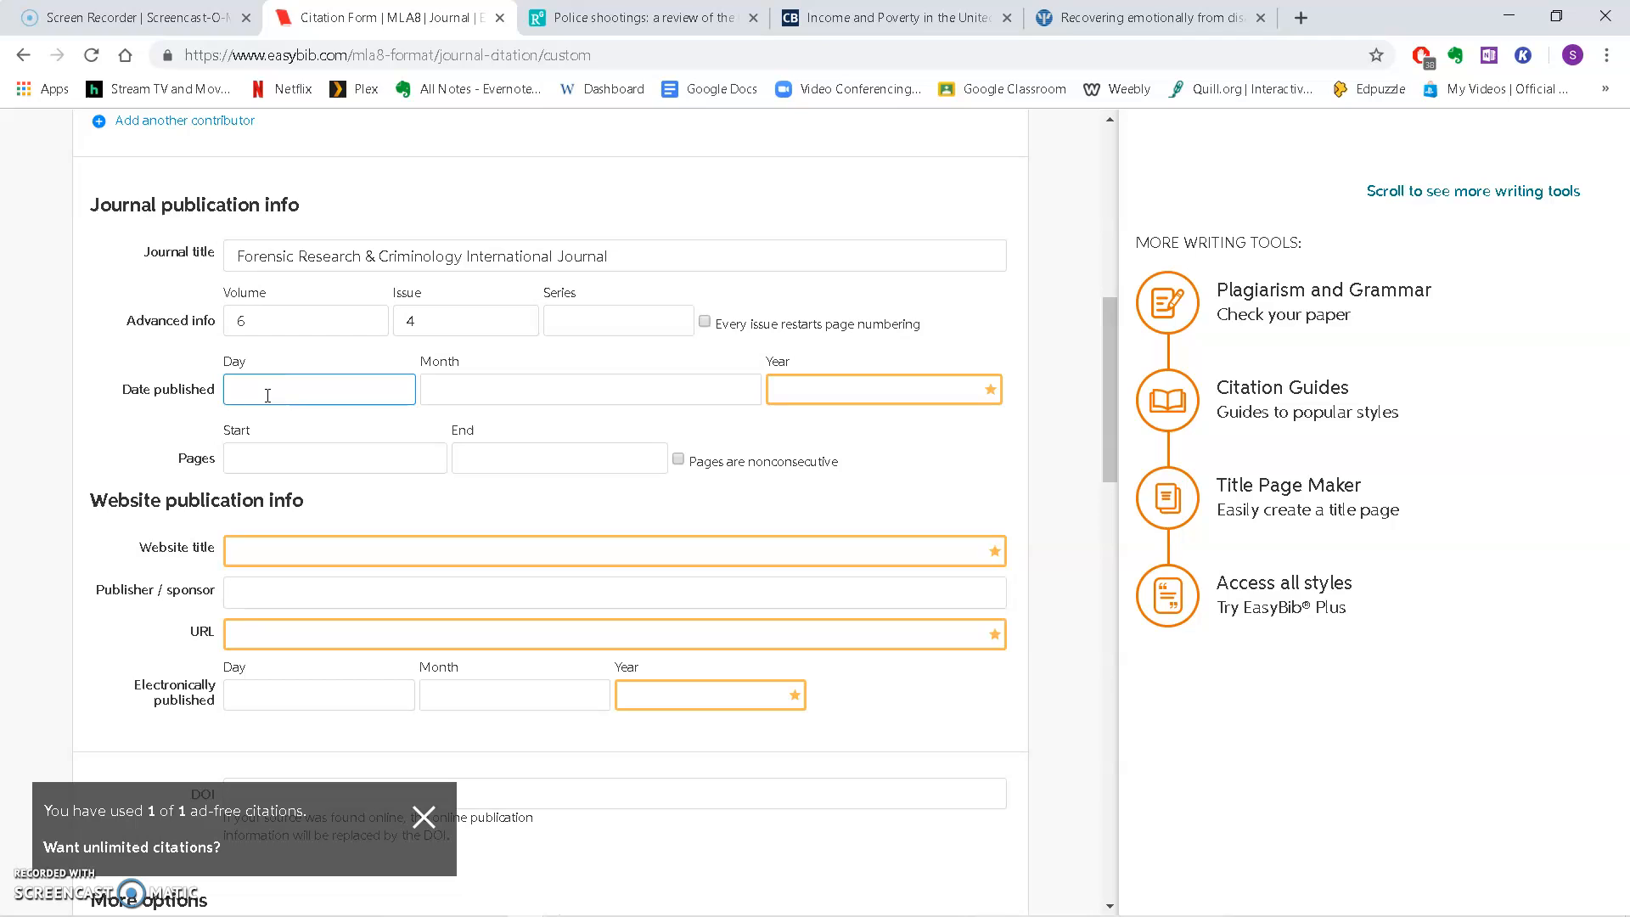
left_click(632, 393)
left_click(627, 392)
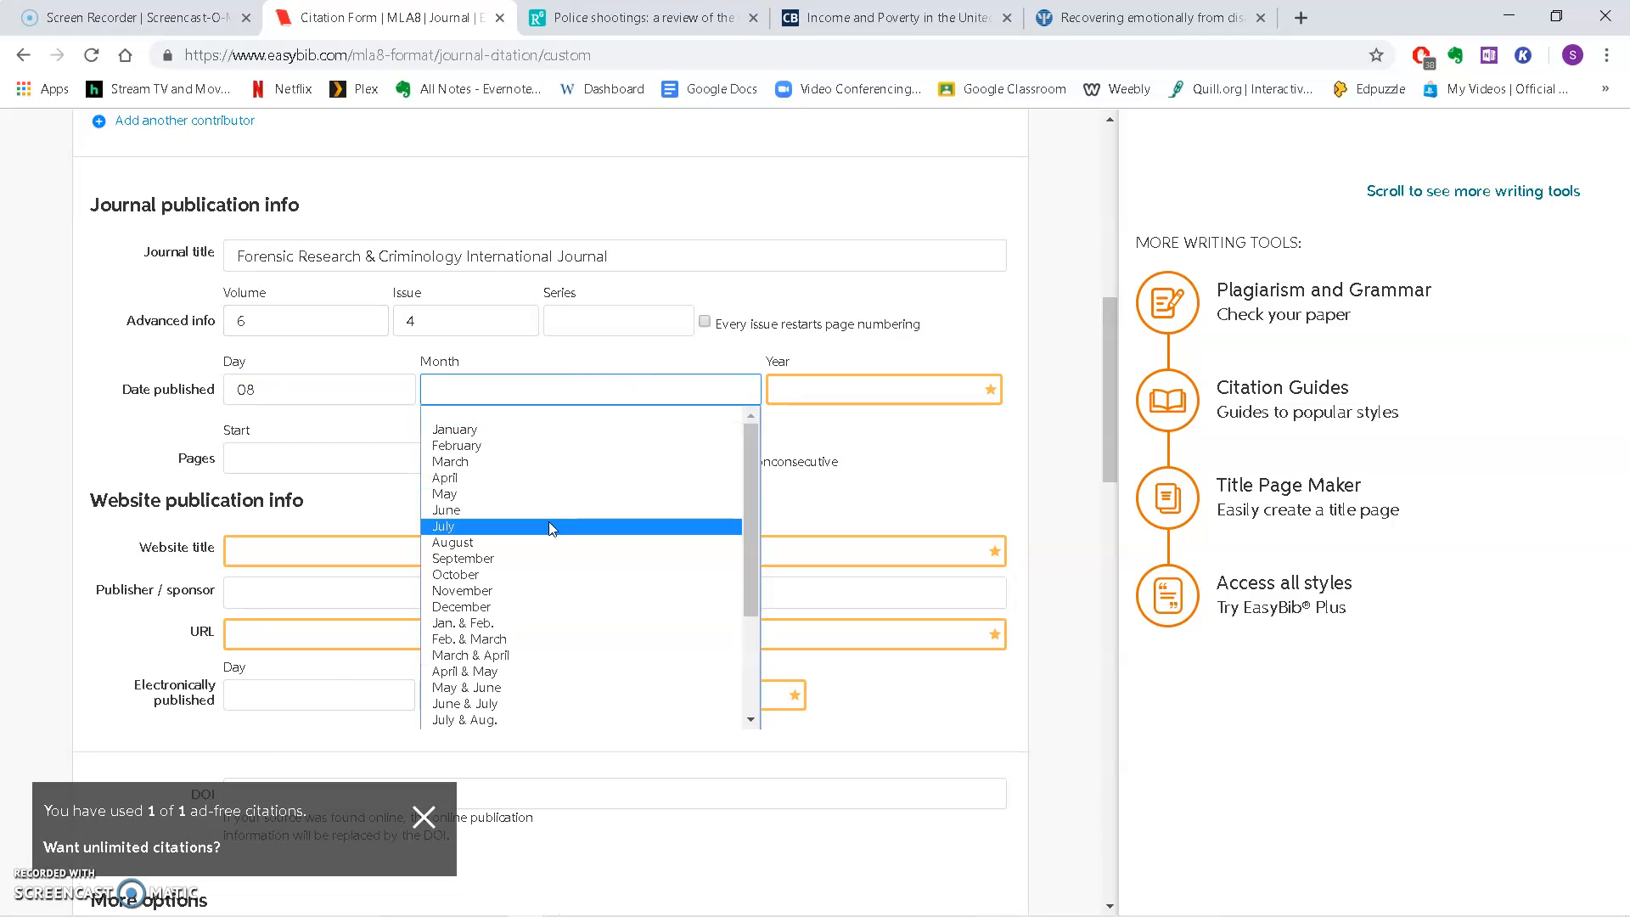
left_click(506, 543)
left_click(835, 379)
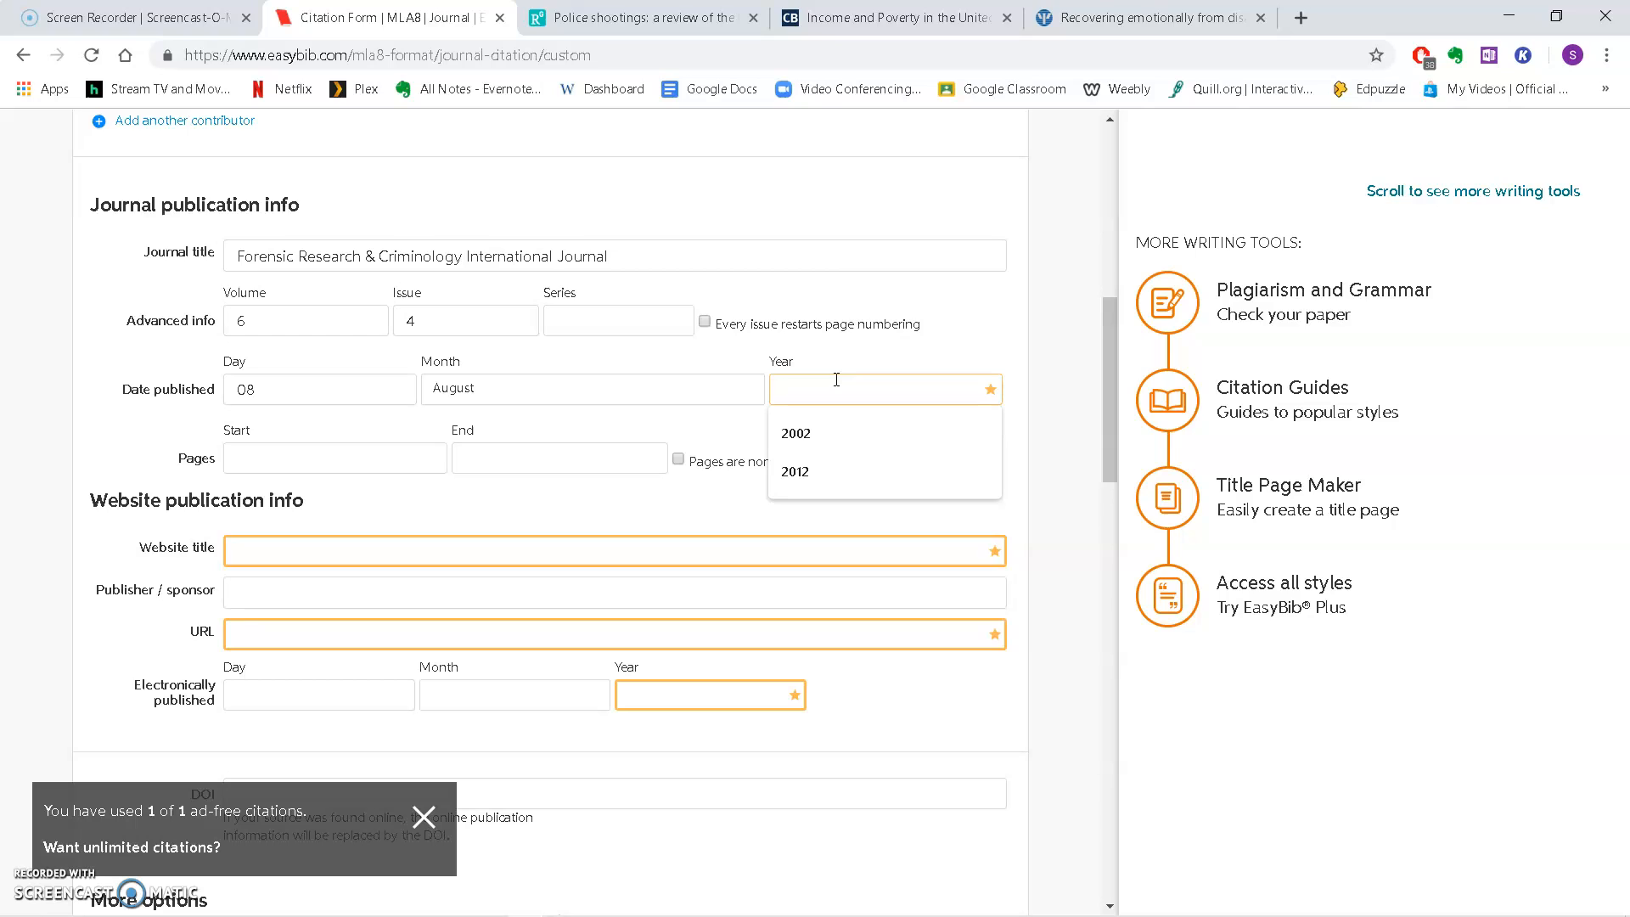
type("2018")
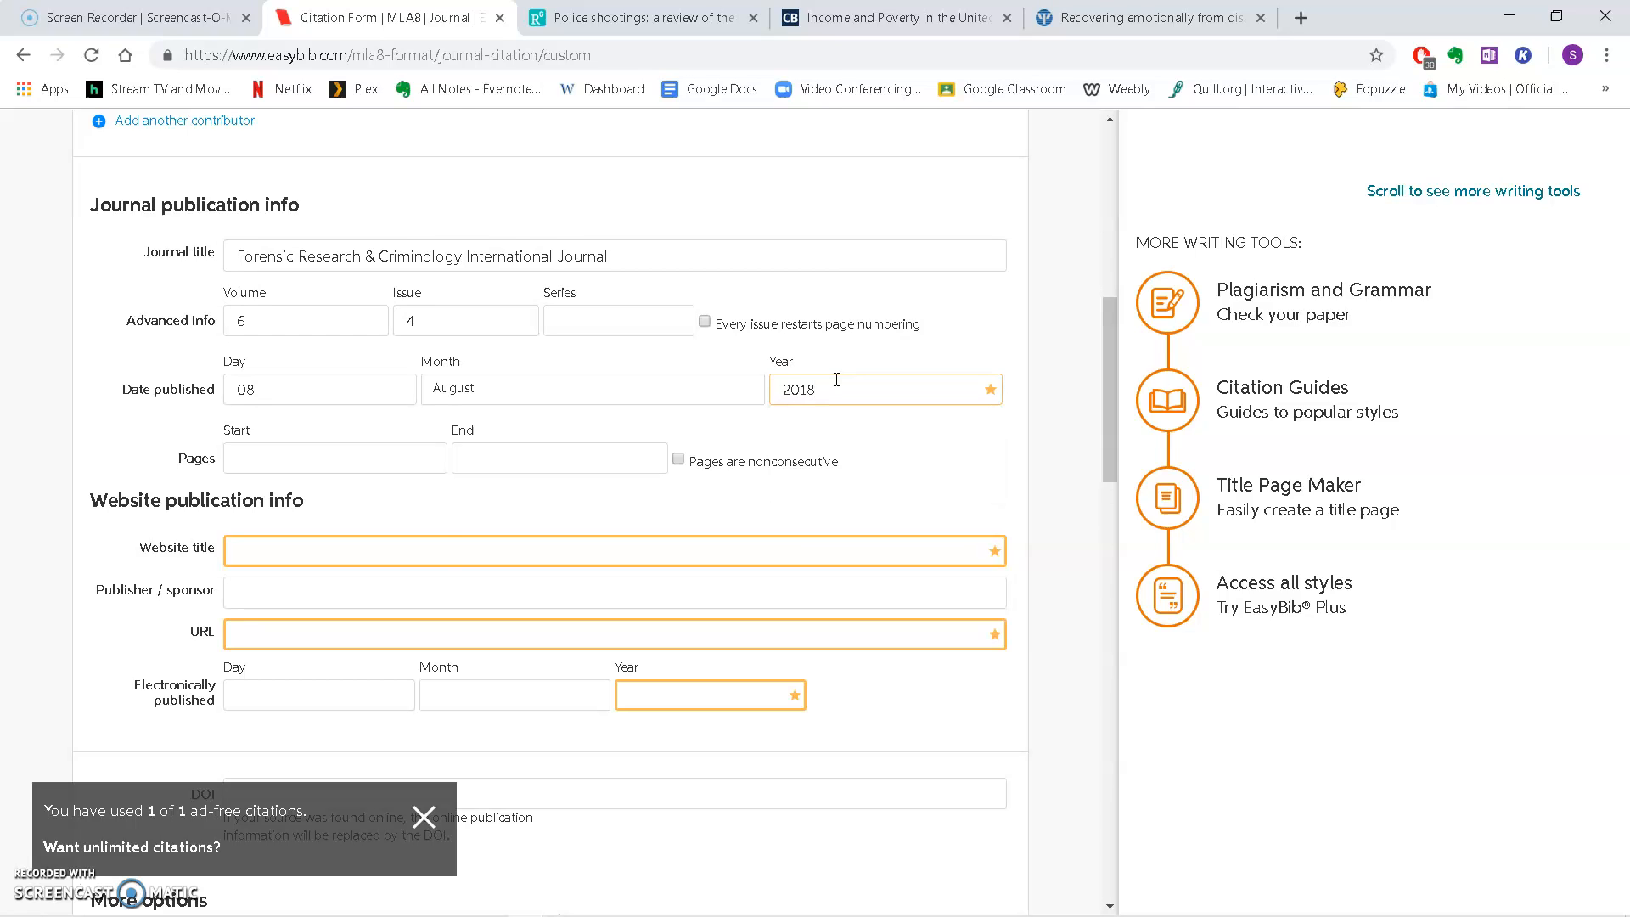
Look up the article's starting page number at the foot of its first page.
left_click(270, 462)
left_click(189, 454)
left_click(628, 19)
scroll(1072, 458, "down", 9)
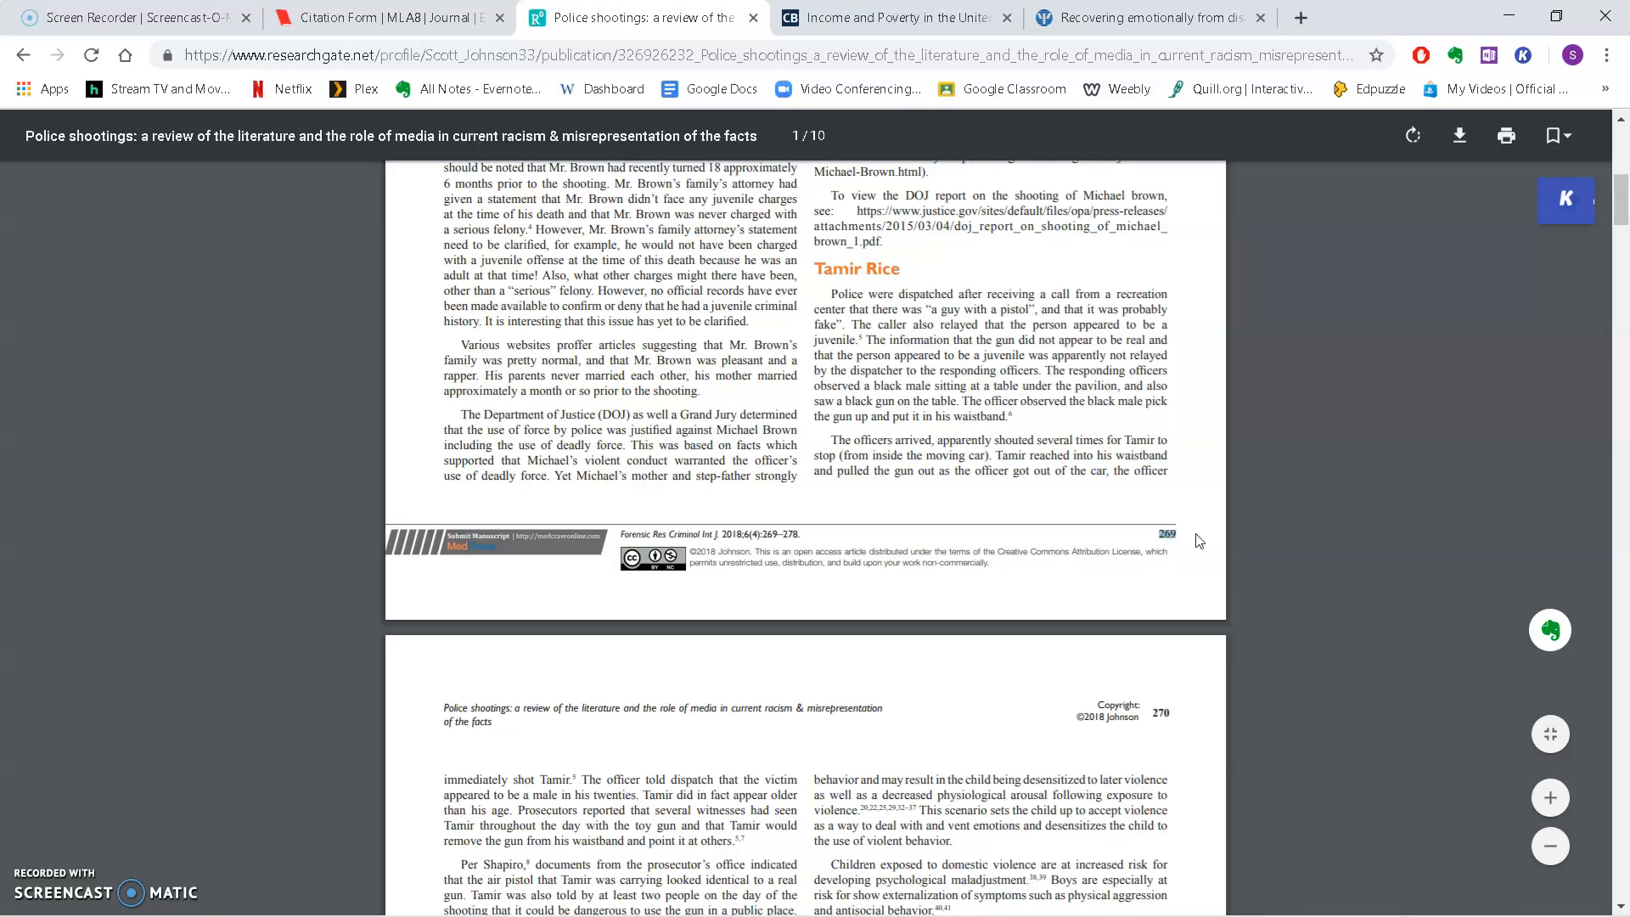
scroll(1199, 540, "up", 9)
Examine the remaining article pages through the references to find the page number of the final page.
scroll(1265, 540, "down", 20)
scroll(1324, 527, "down", 20)
scroll(1253, 401, "down", 20)
scroll(1263, 321, "up", 12)
scroll(1225, 394, "down", 12)
scroll(922, 764, "up", 5)
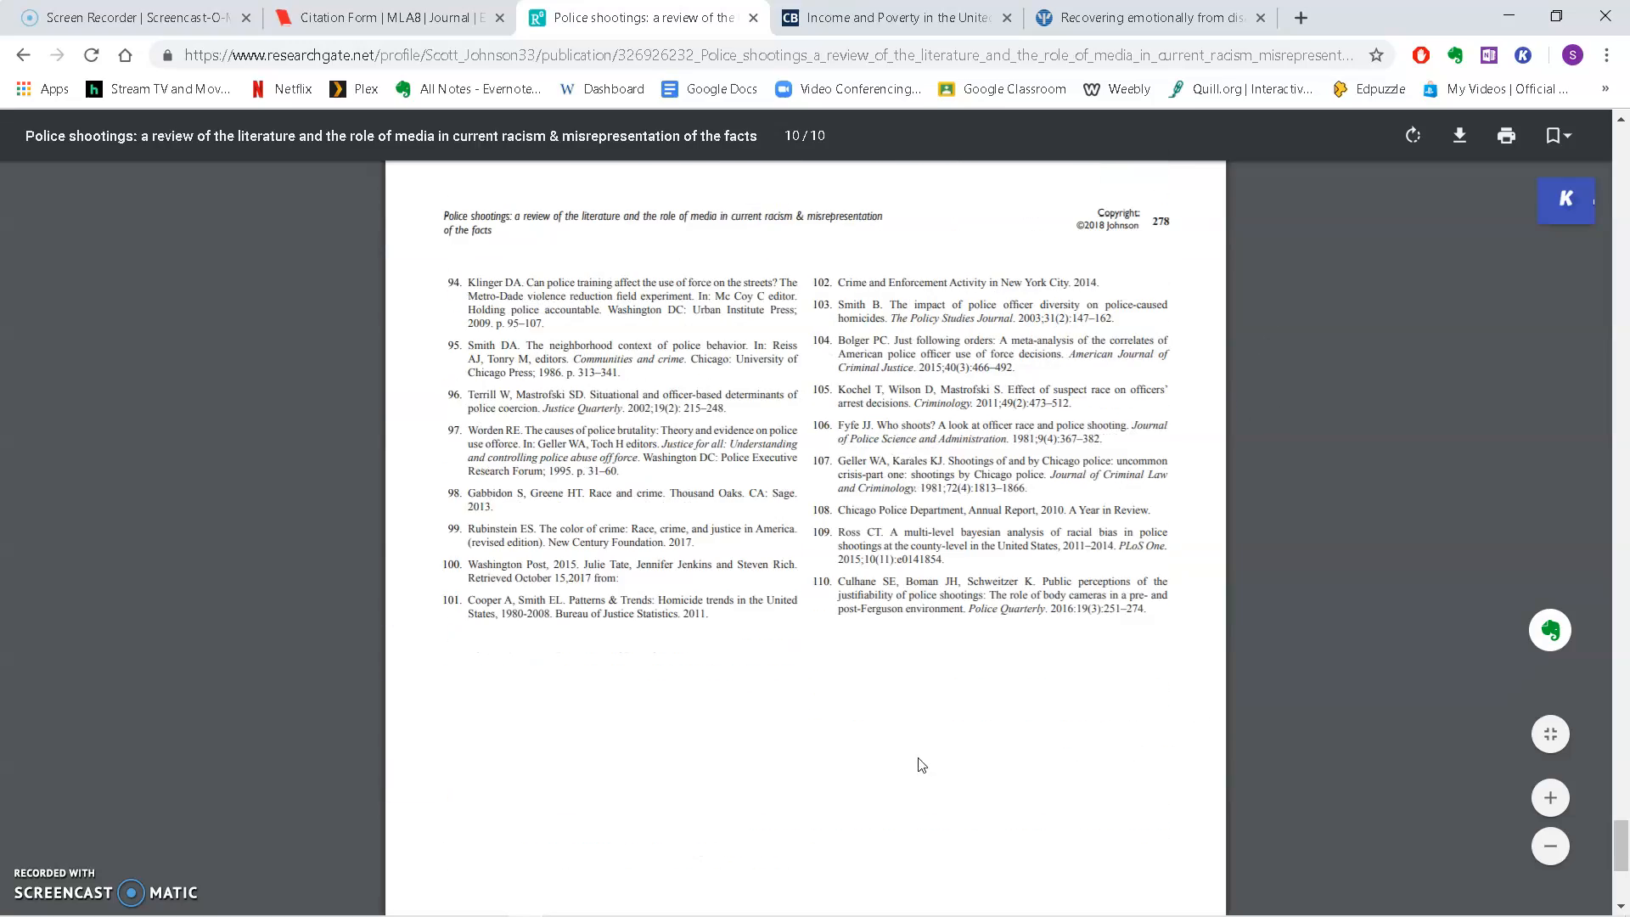
scroll(999, 560, "up", 3)
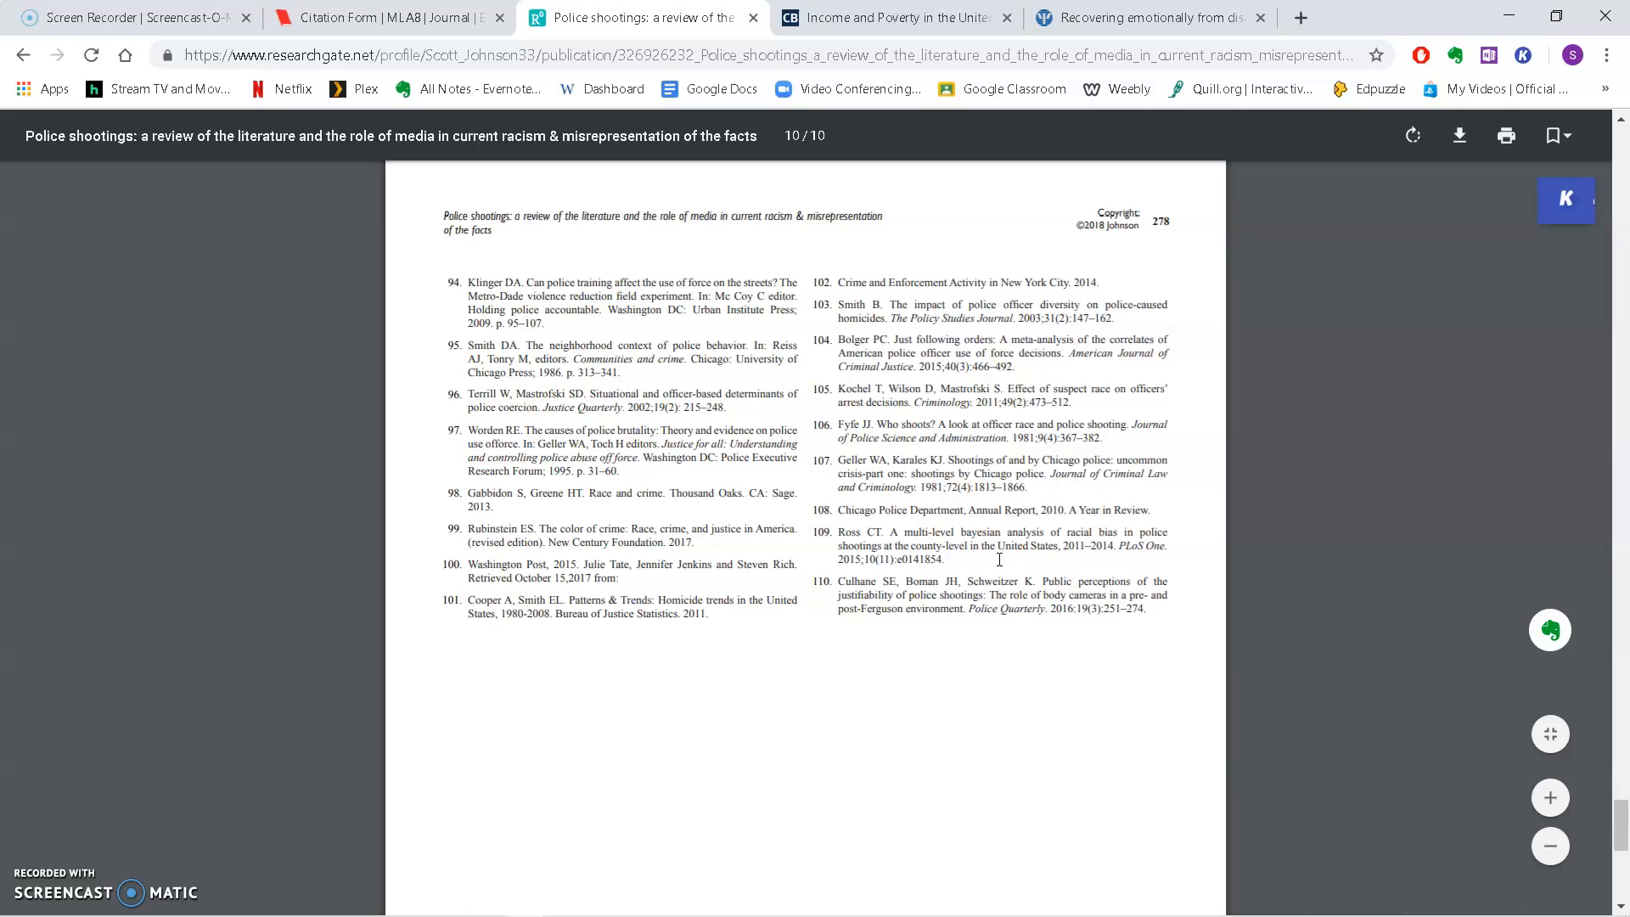
scroll(999, 559, "up", 20)
scroll(999, 560, "down", 9)
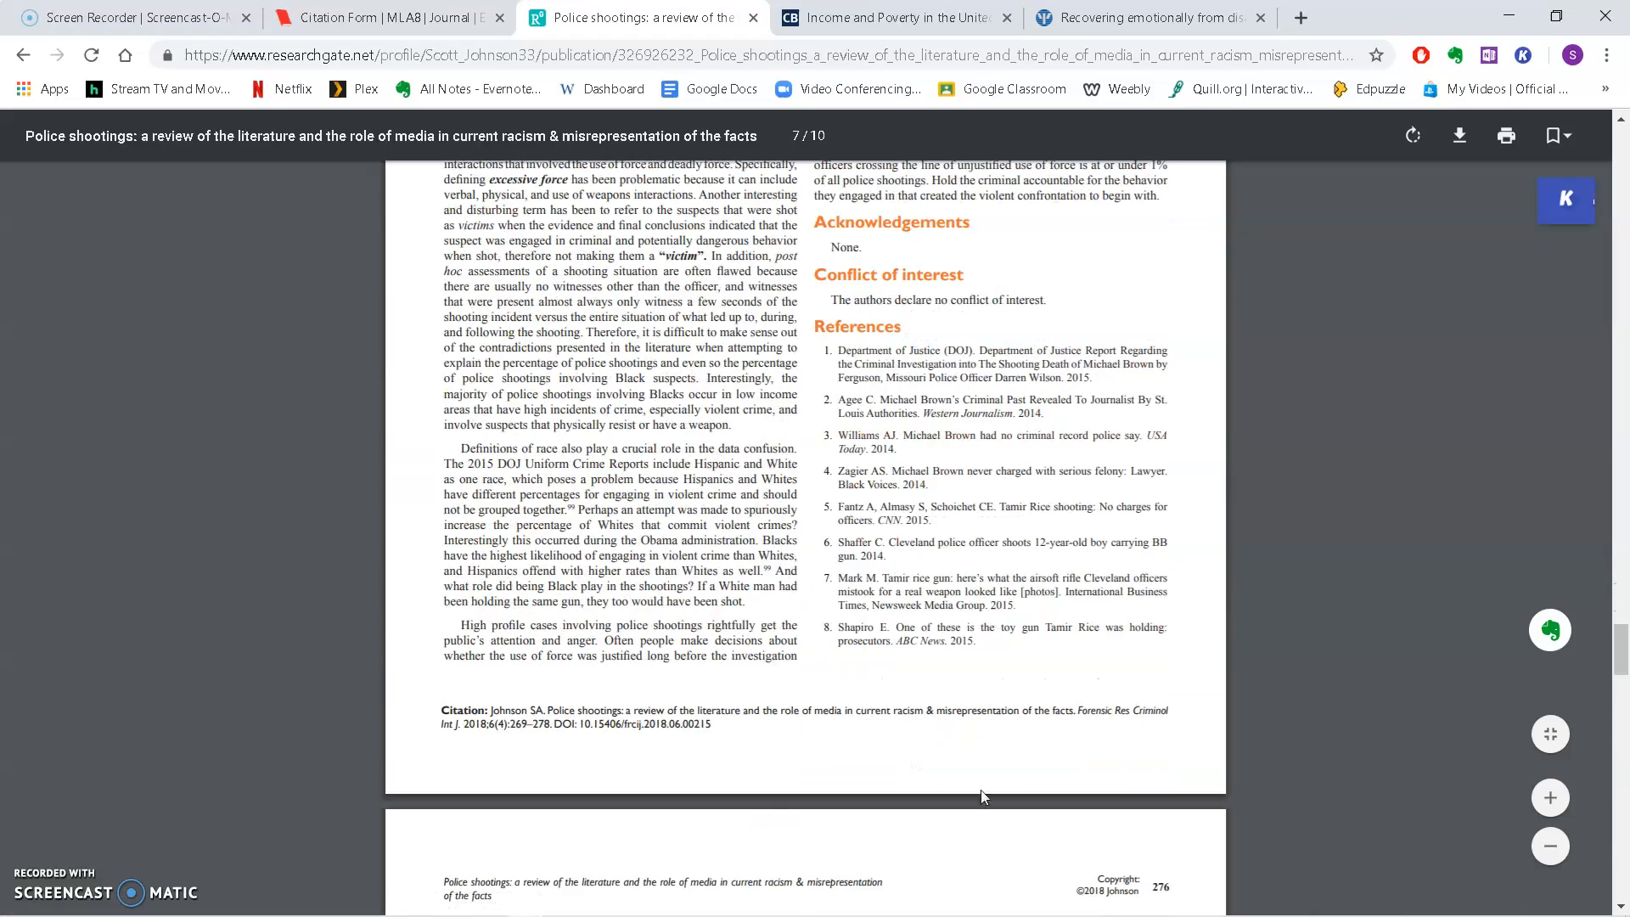
scroll(1072, 783, "up", 10)
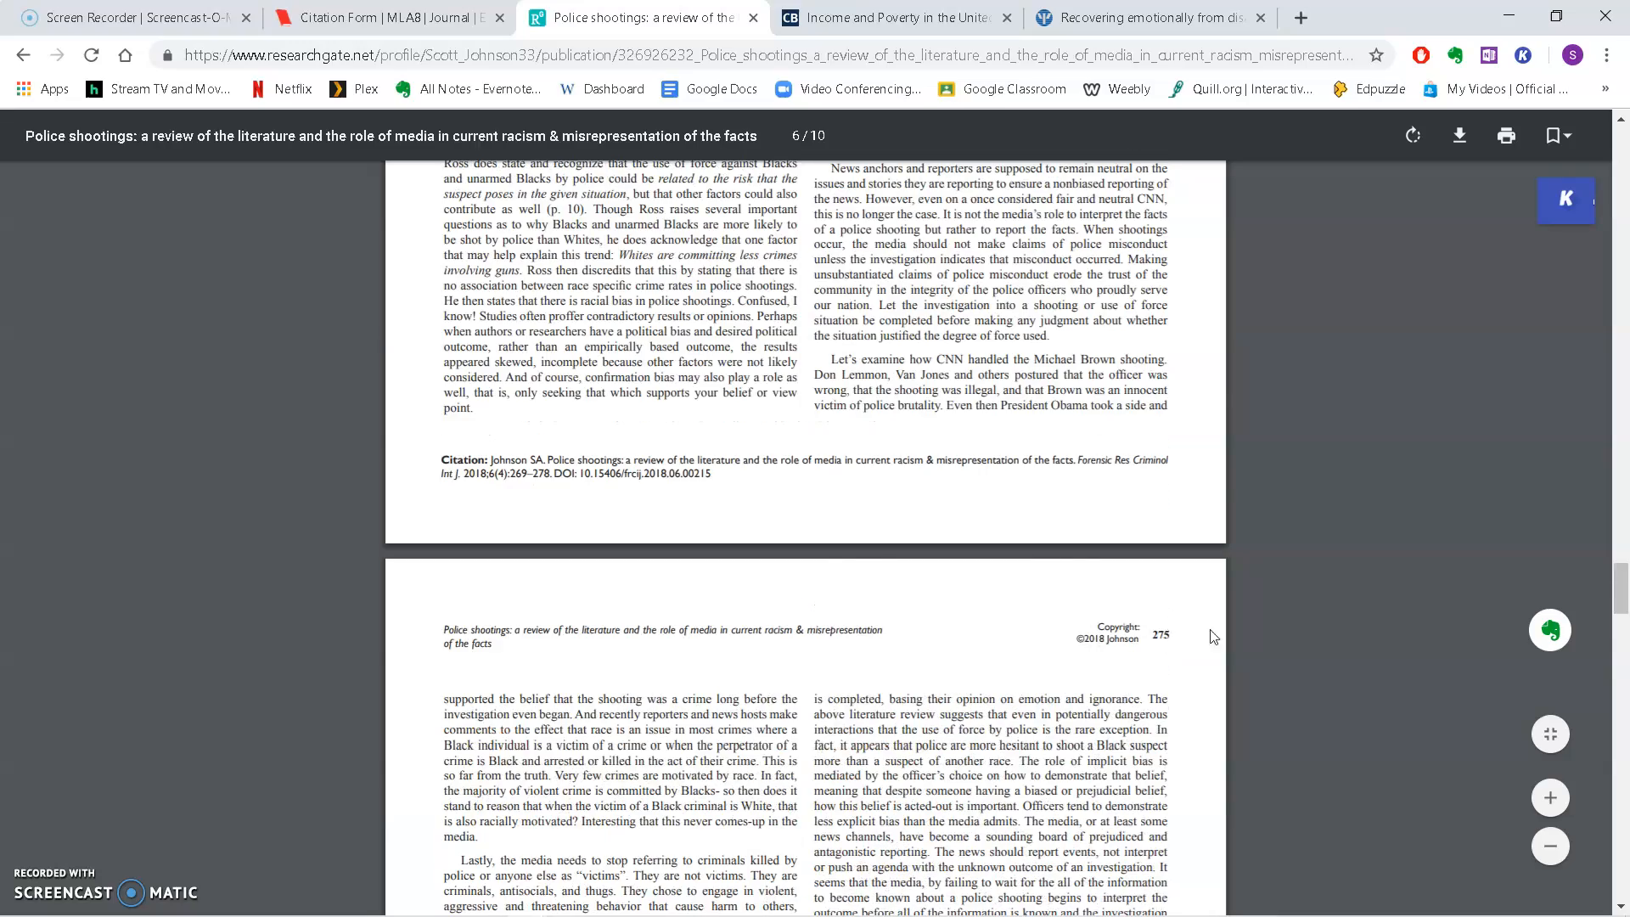
scroll(1213, 637, "down", 20)
scroll(1137, 573, "down", 7)
scroll(1135, 564, "up", 10)
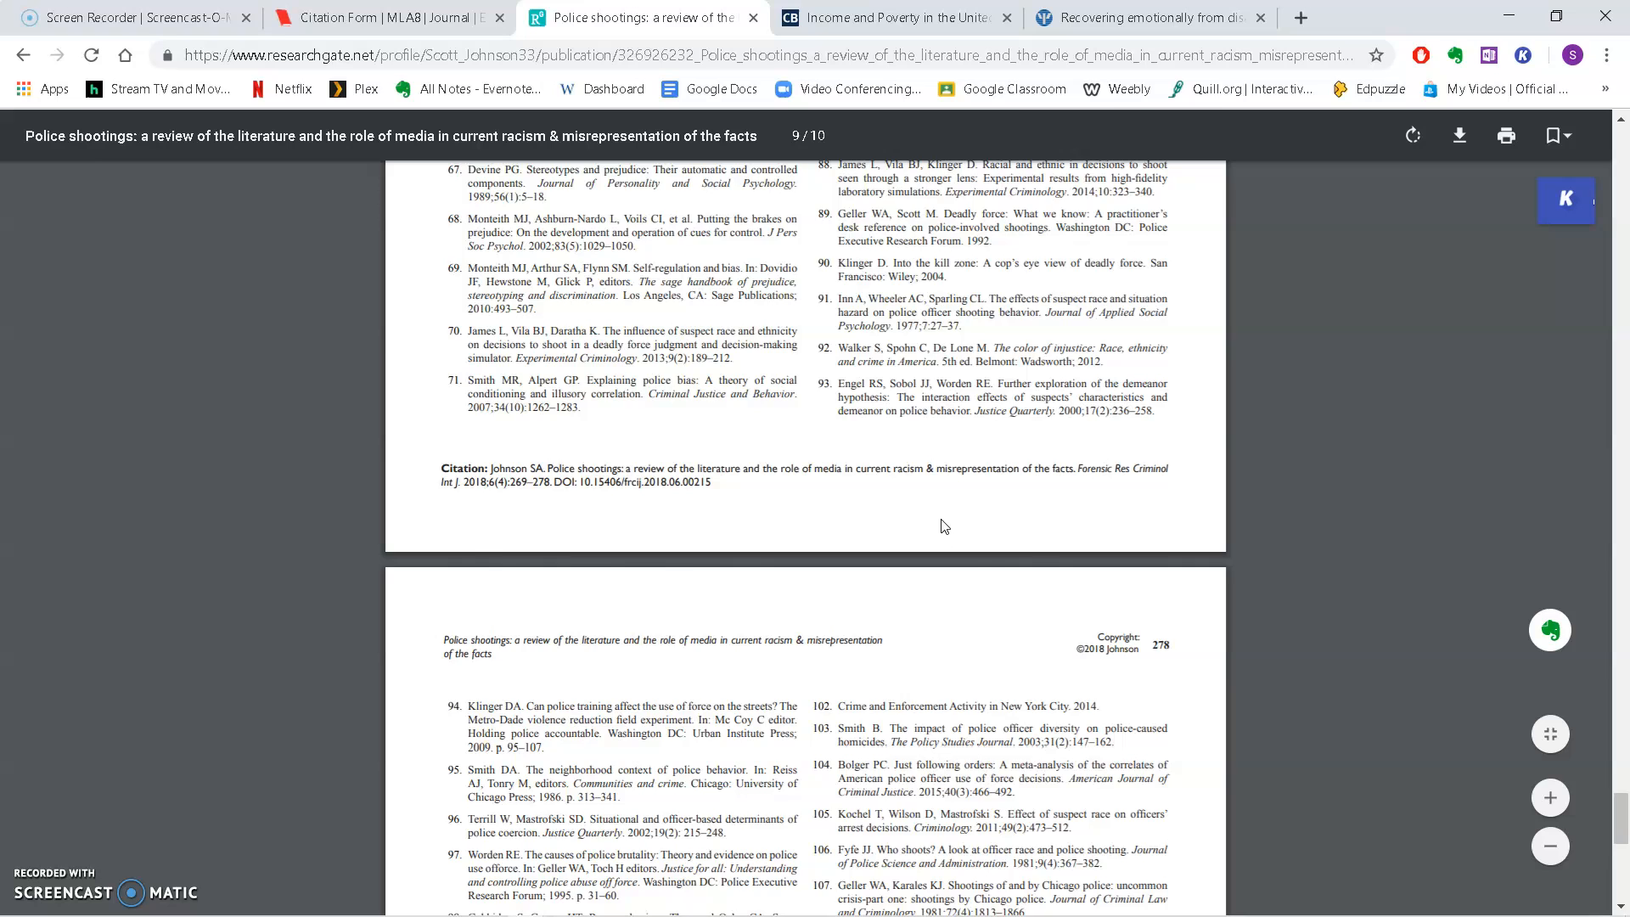
scroll(944, 526, "down", 3)
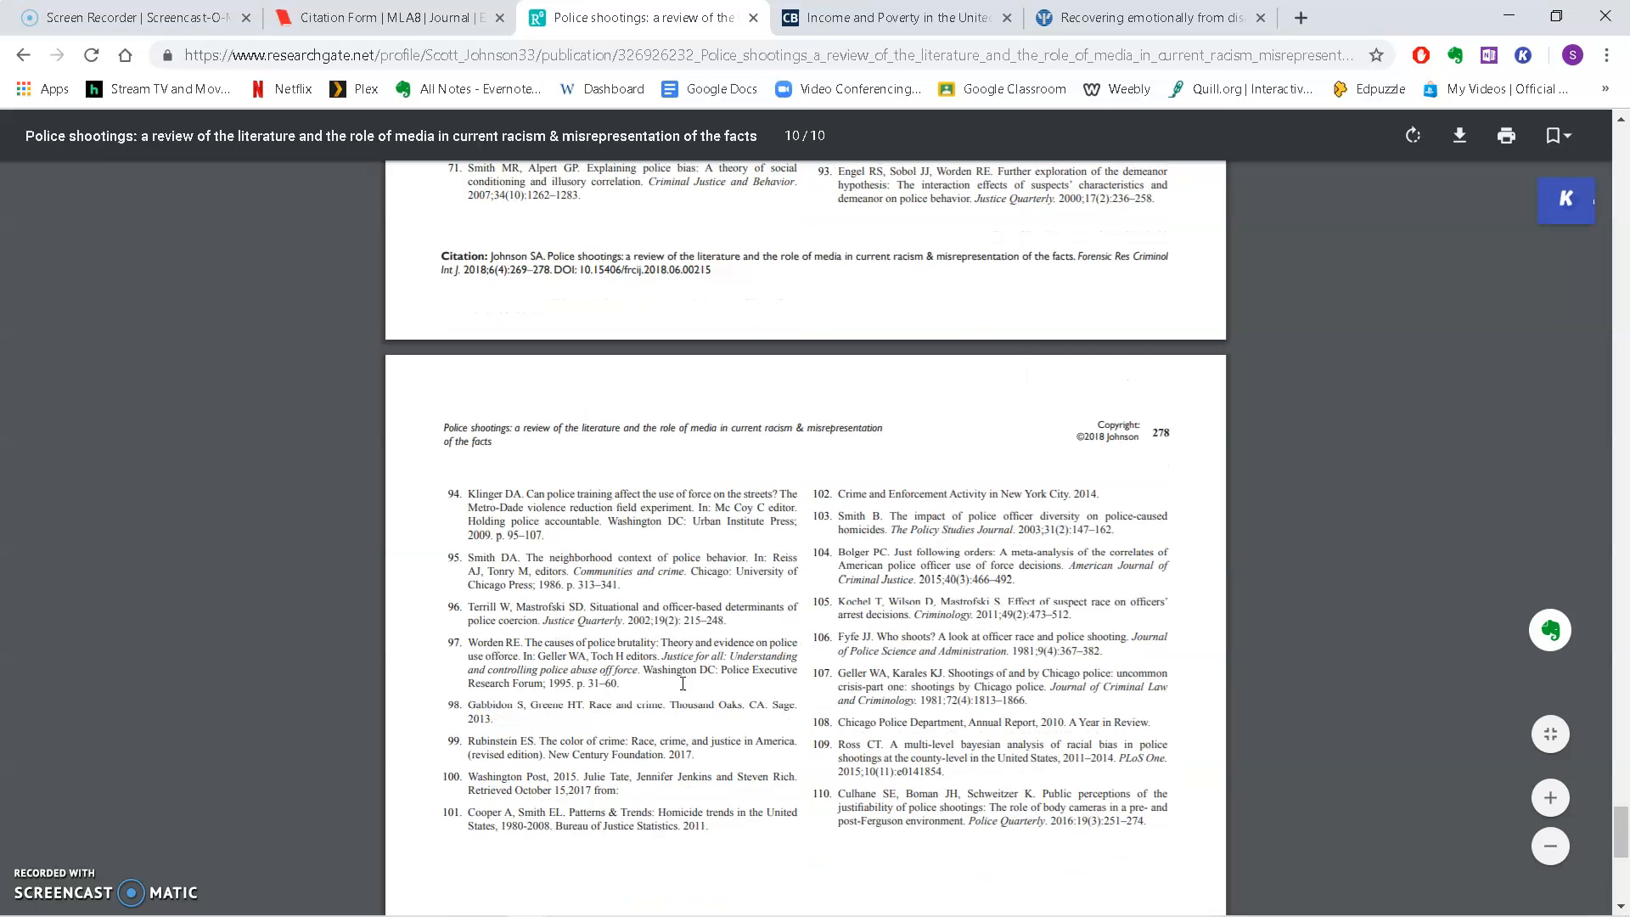
scroll(902, 517, "down", 7)
scroll(1008, 648, "up", 4)
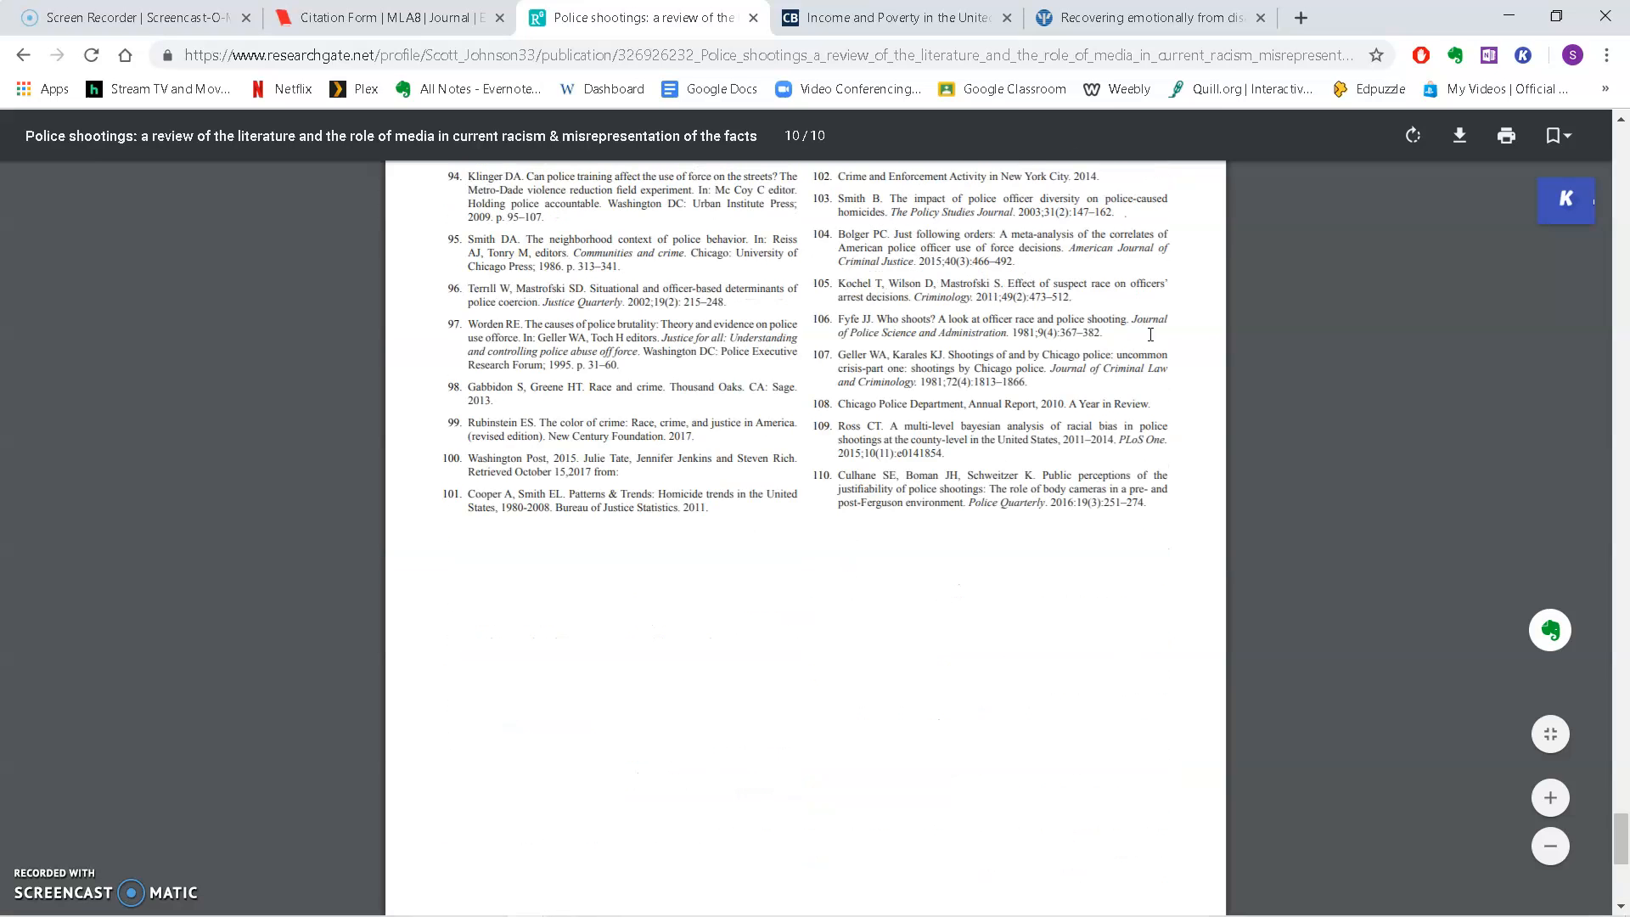
scroll(1150, 335, "up", 4)
scroll(1144, 449, "up", 20)
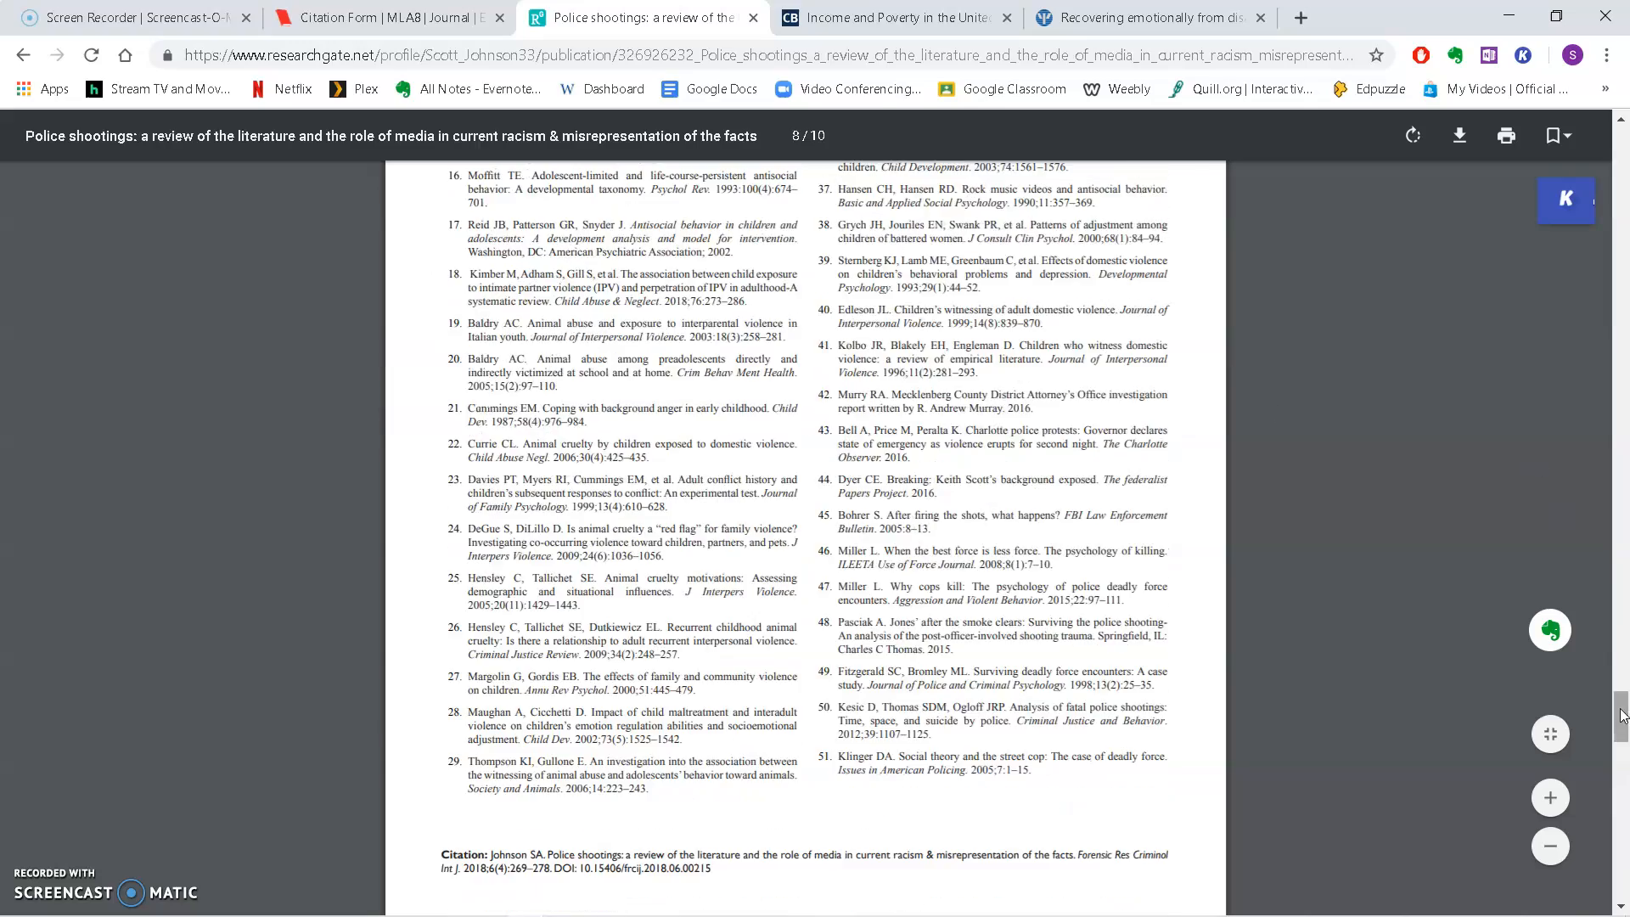
scroll(1533, 544, "up", 20)
scroll(1177, 449, "down", 8)
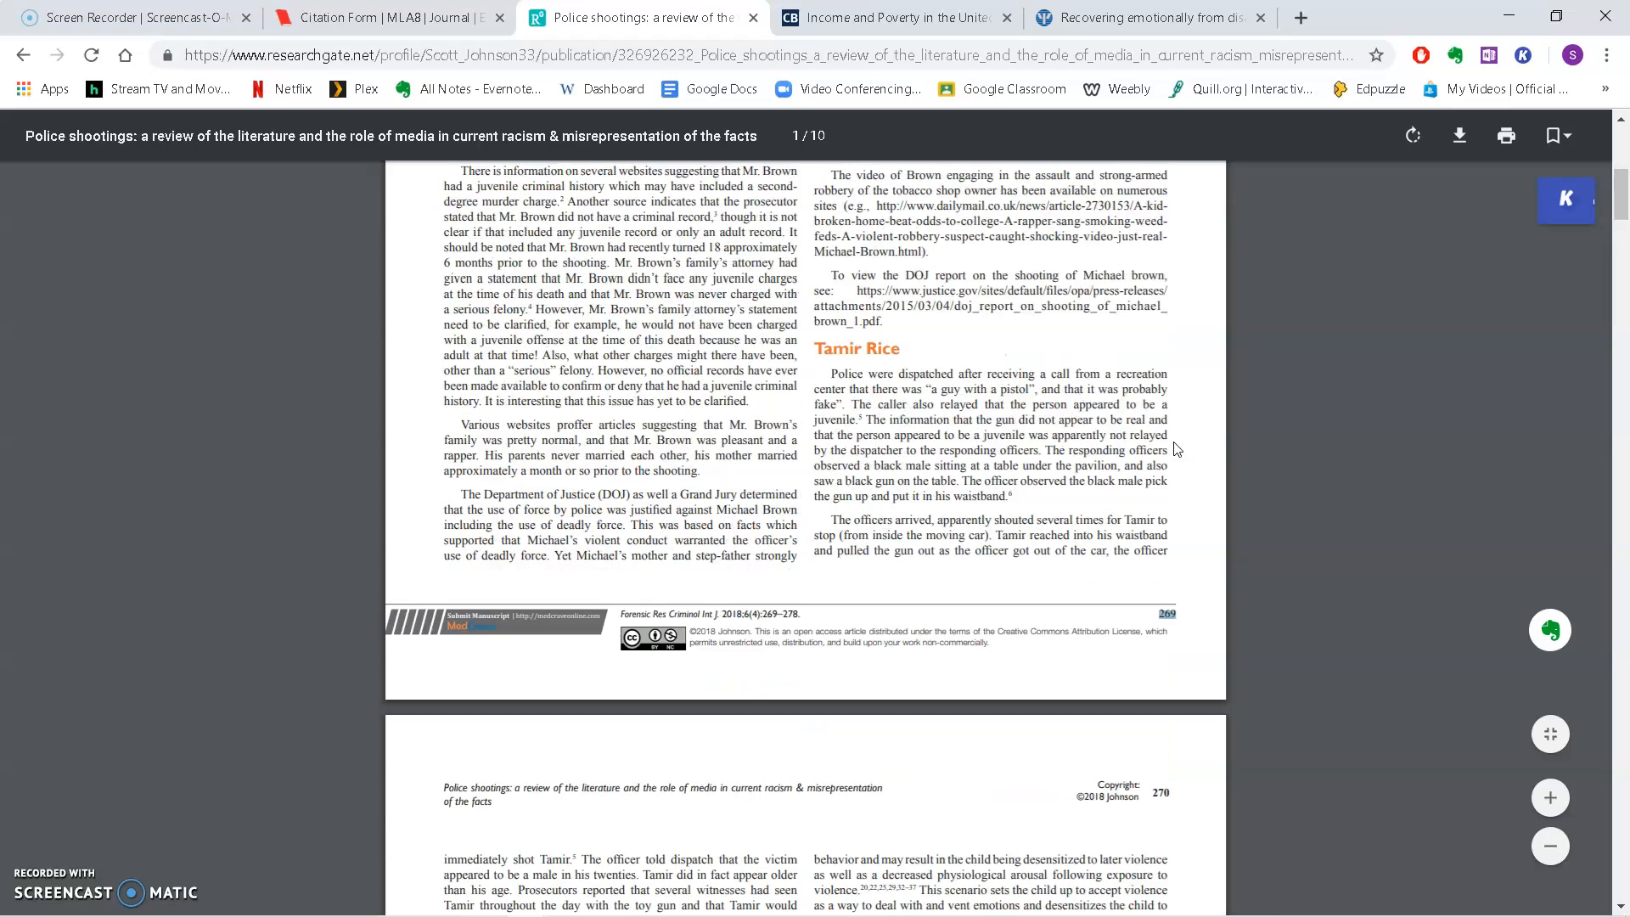
left_click_drag(1620, 212, 1593, 881)
scroll(1231, 585, "down", 3)
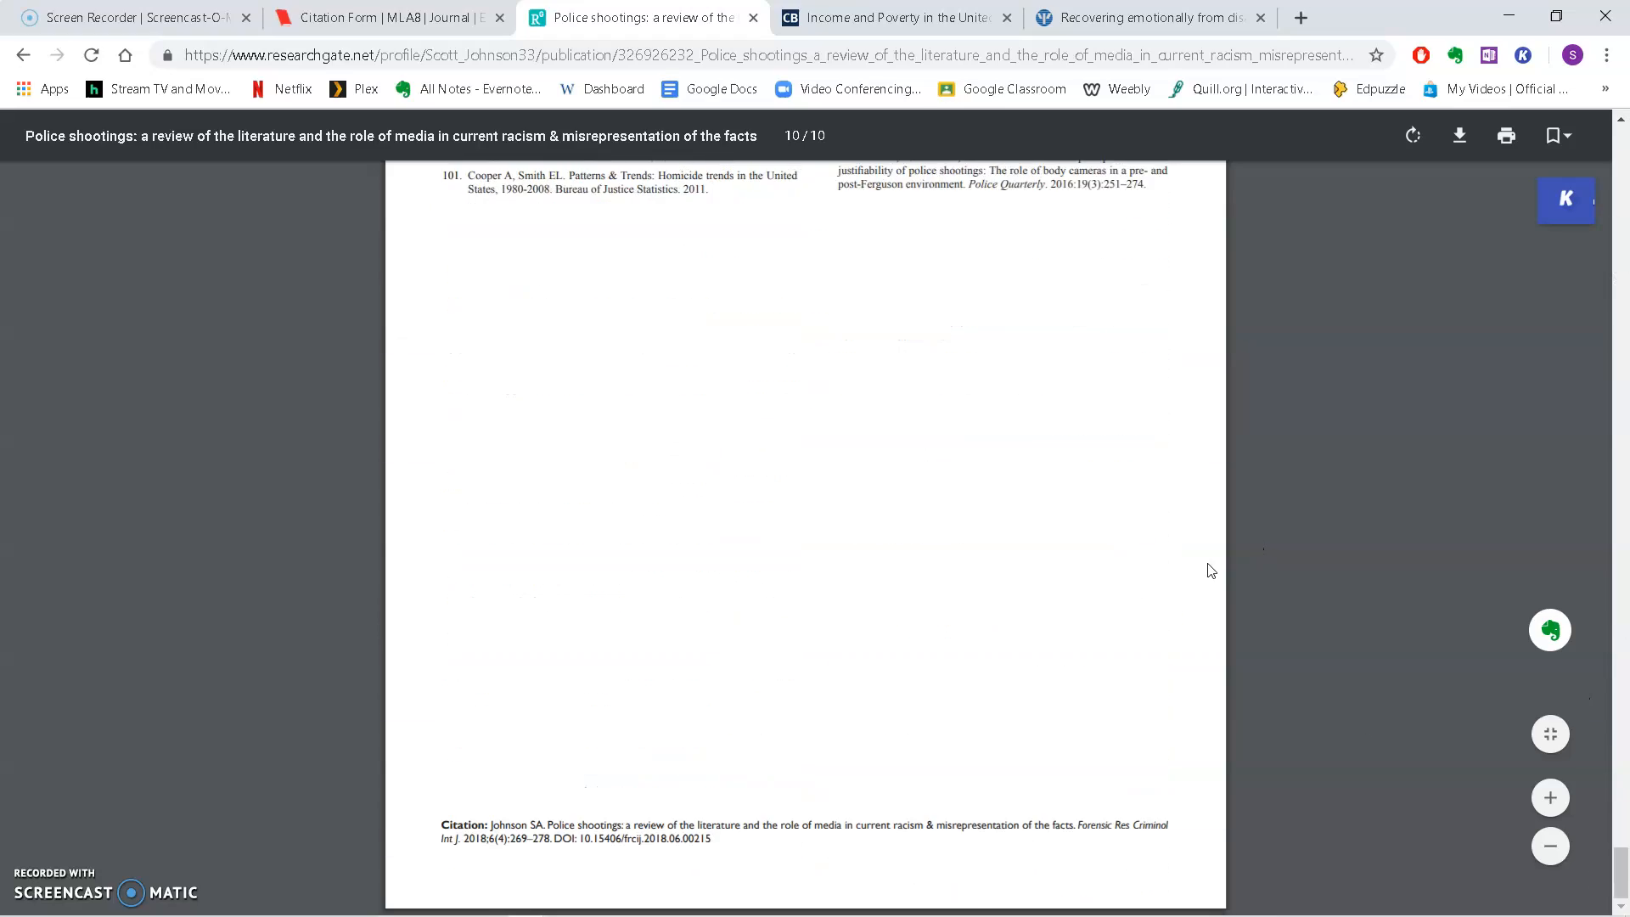
scroll(1146, 815, "up", 5)
scroll(1206, 602, "up", 4)
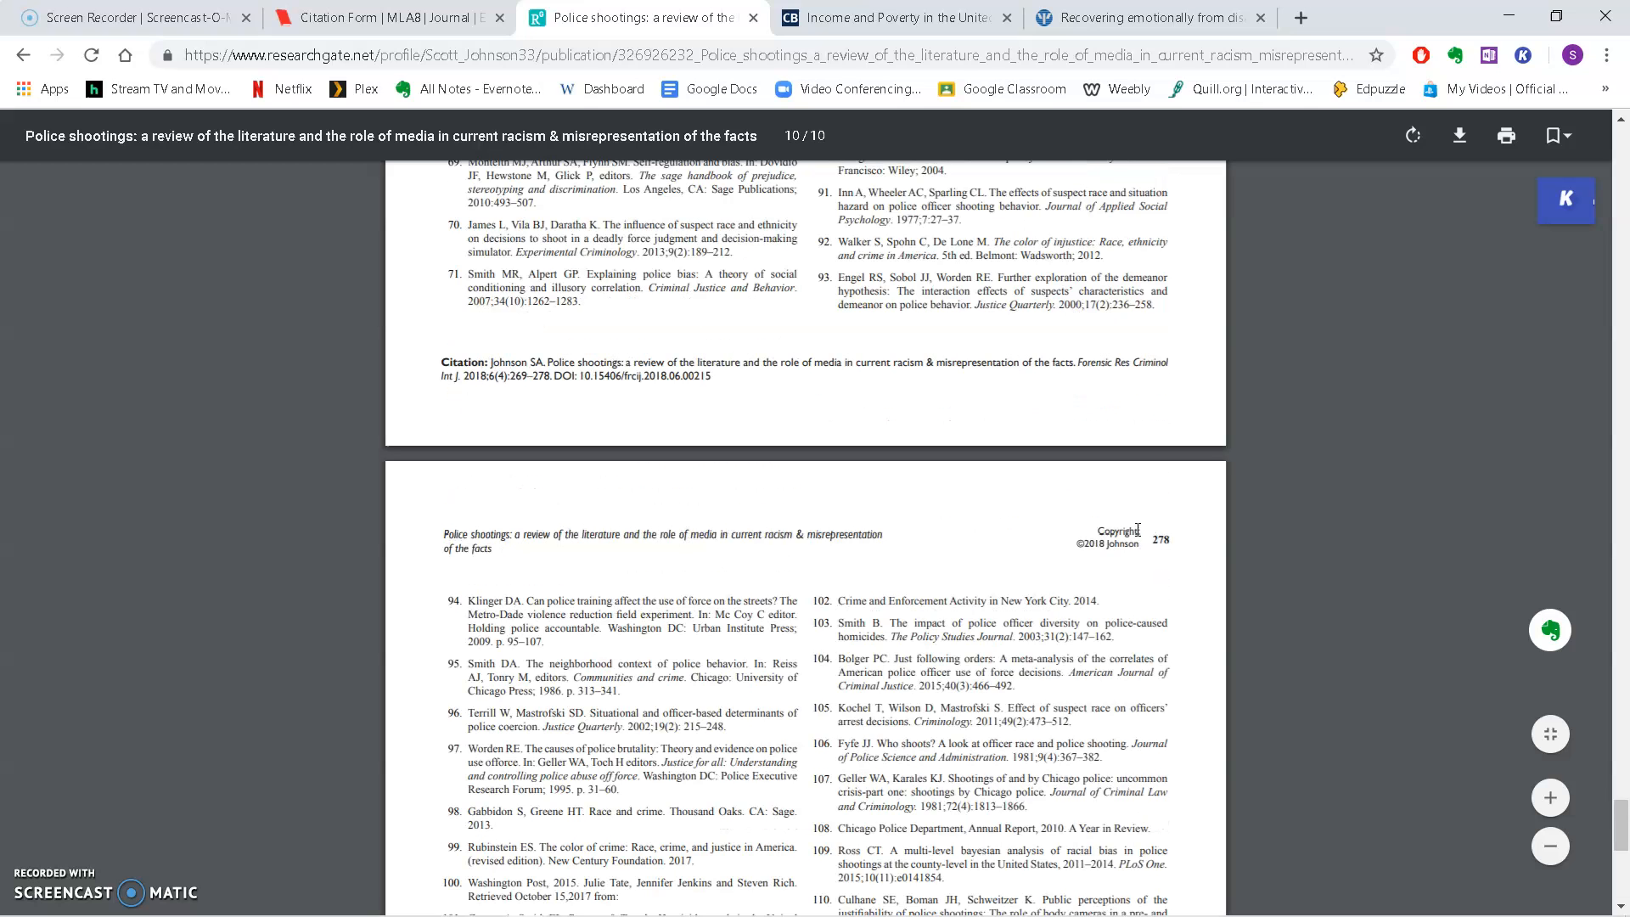
Enter the article's page range in the citation form, with start page 269 and end page 278.
left_click(373, 17)
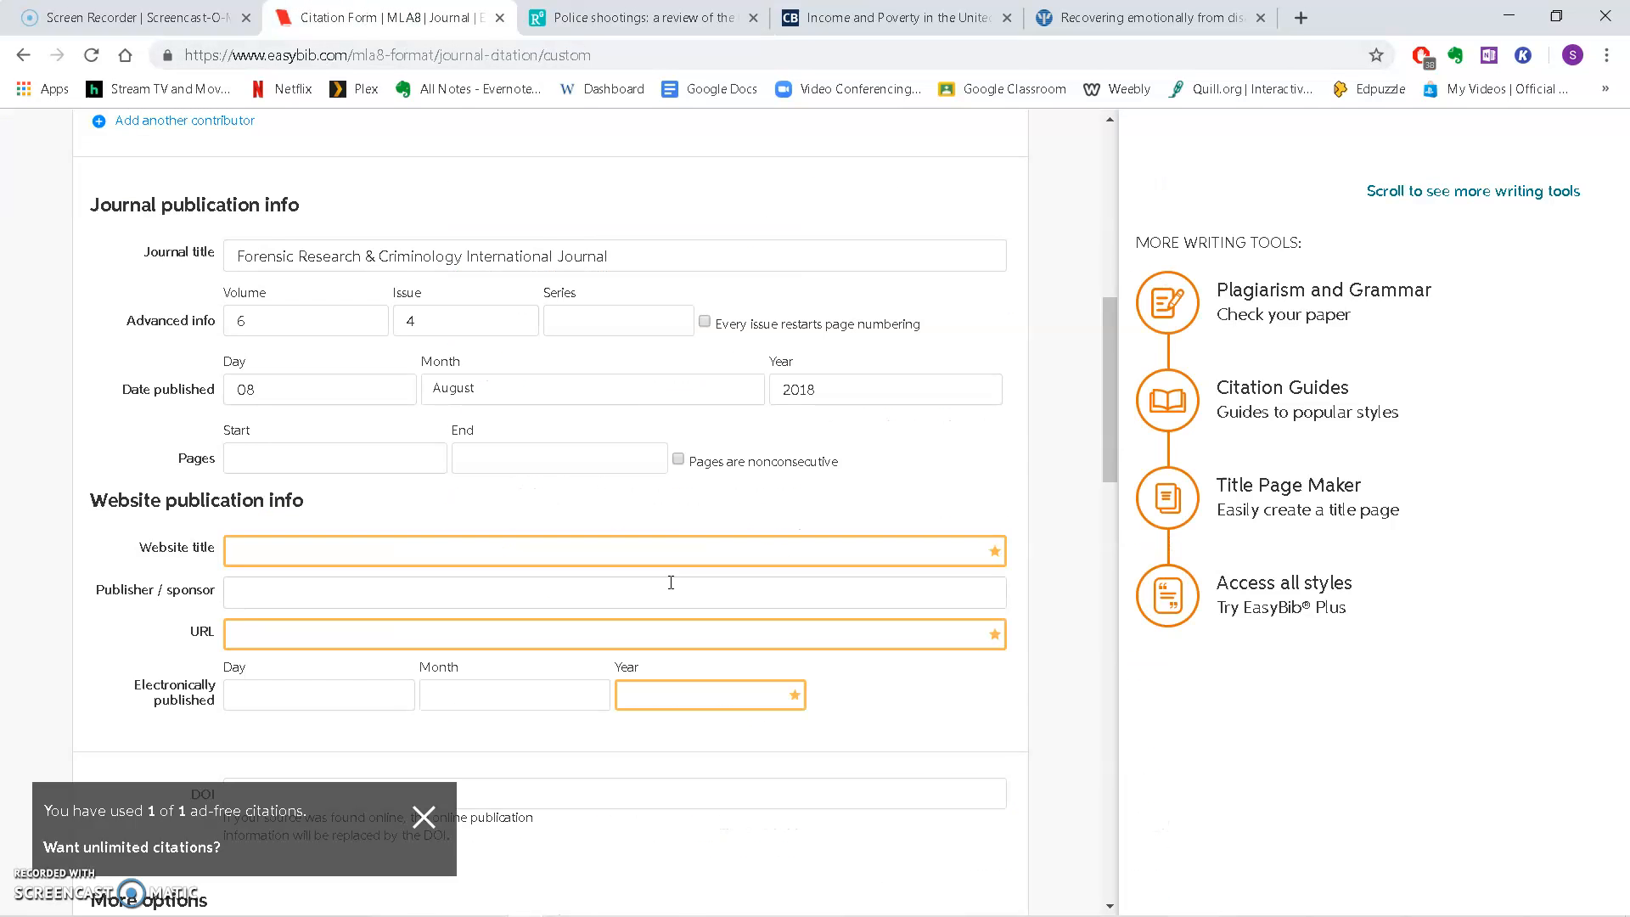
left_click(330, 464)
type("2")
left_click(509, 462)
type("278")
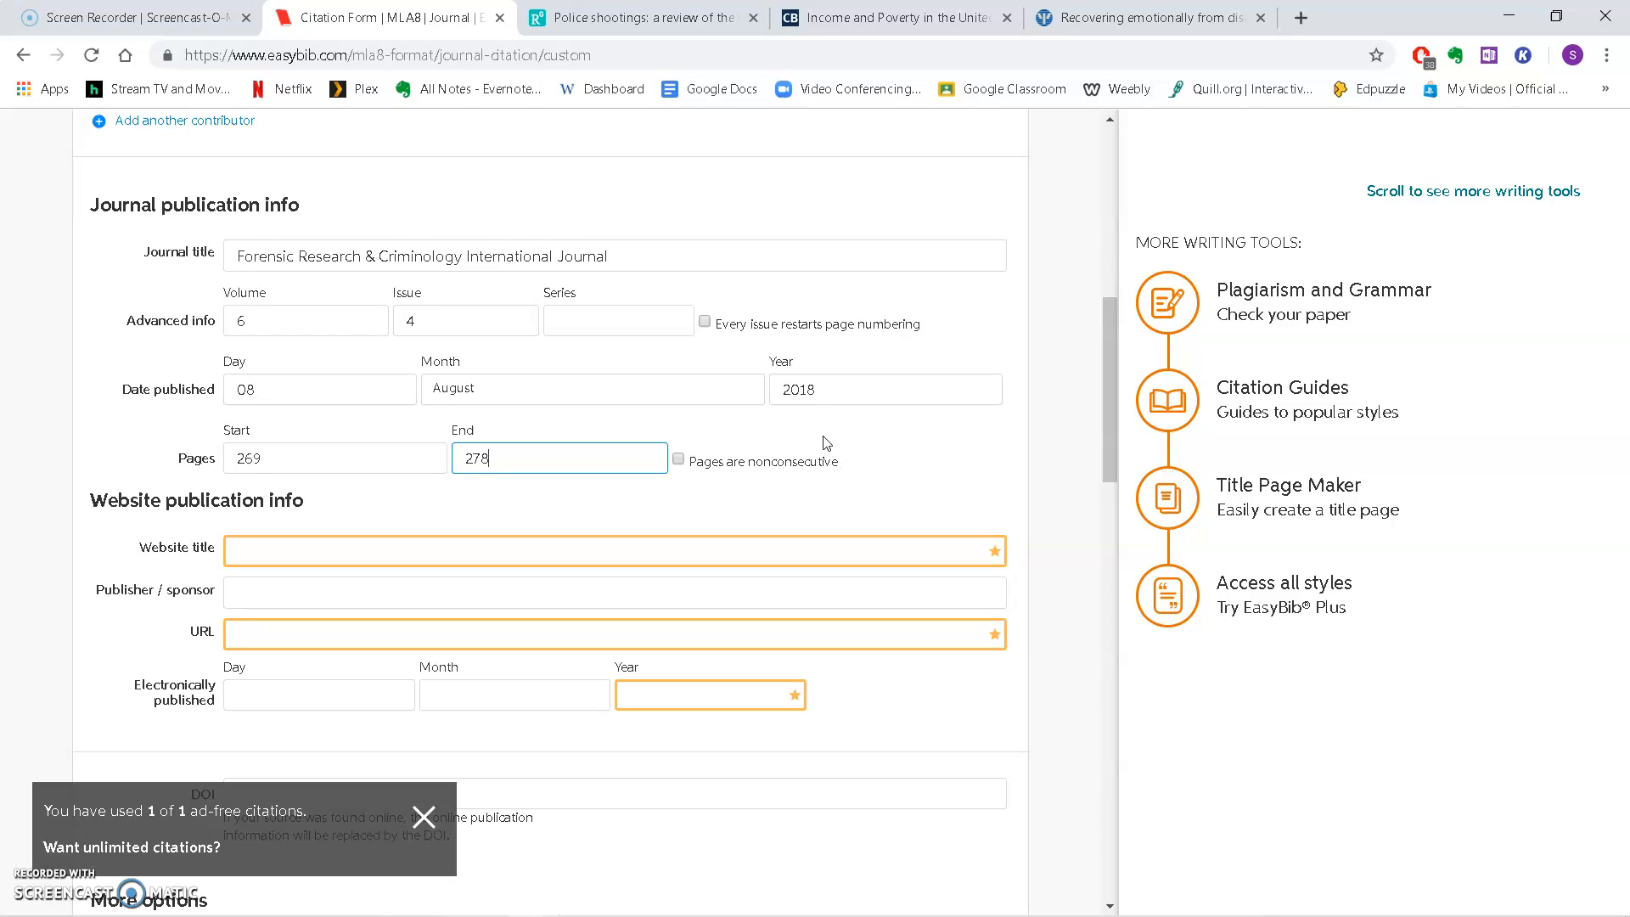
left_click(679, 460)
Copy the full web address of the article PDF into the citation's URL field.
scroll(192, 516, "down", 1)
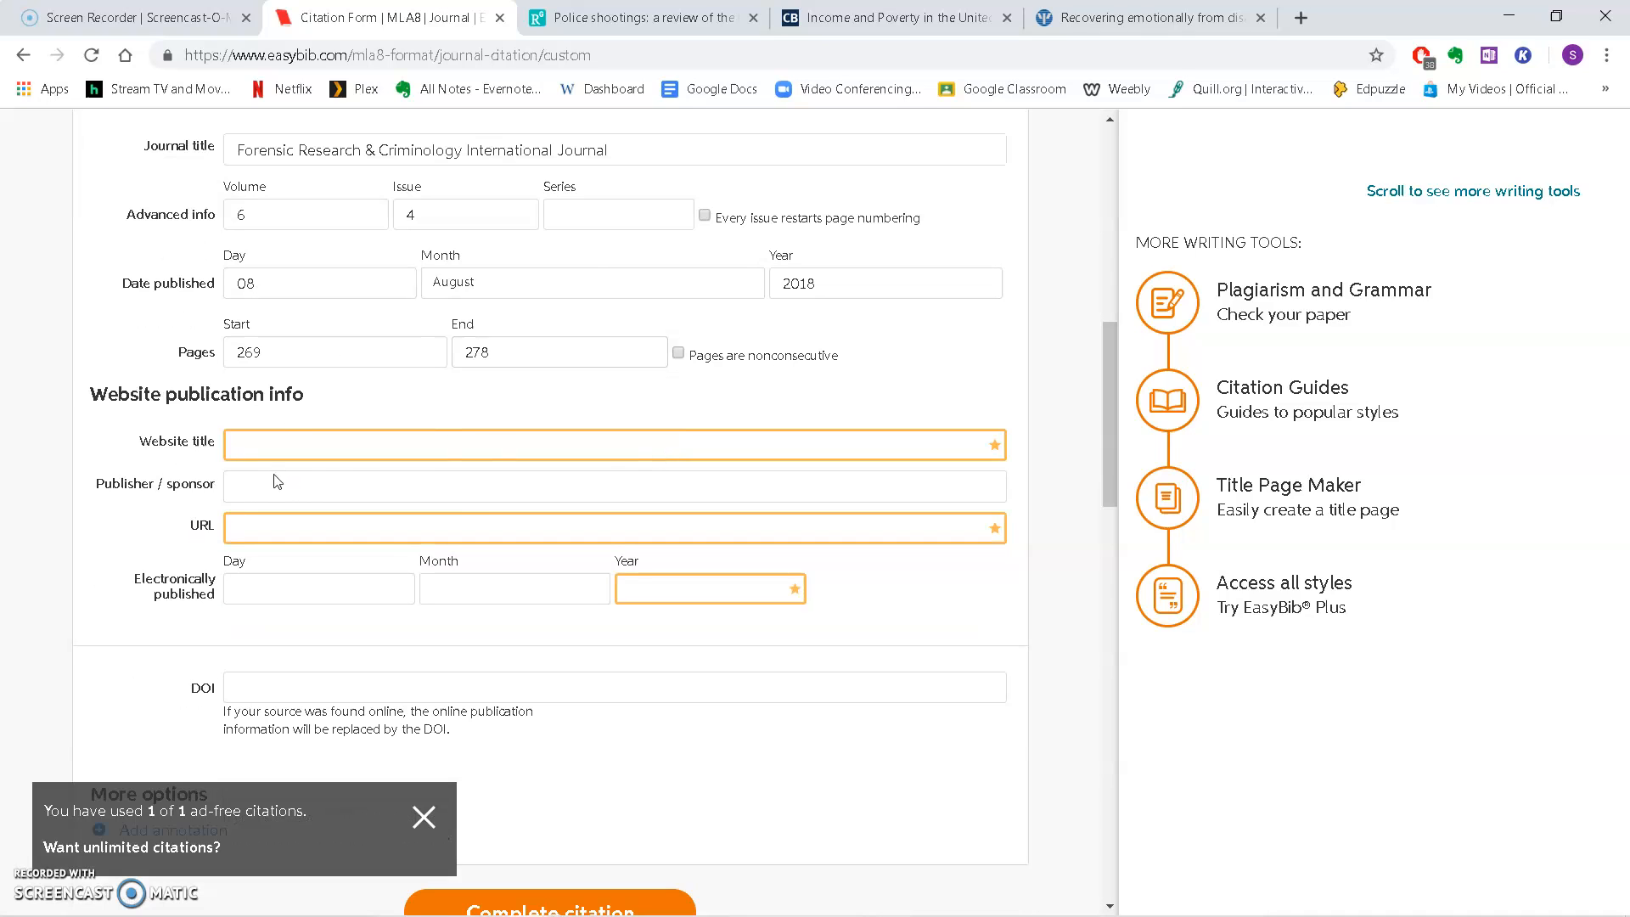
left_click(645, 16)
scroll(684, 391, "up", 12)
left_click(609, 58)
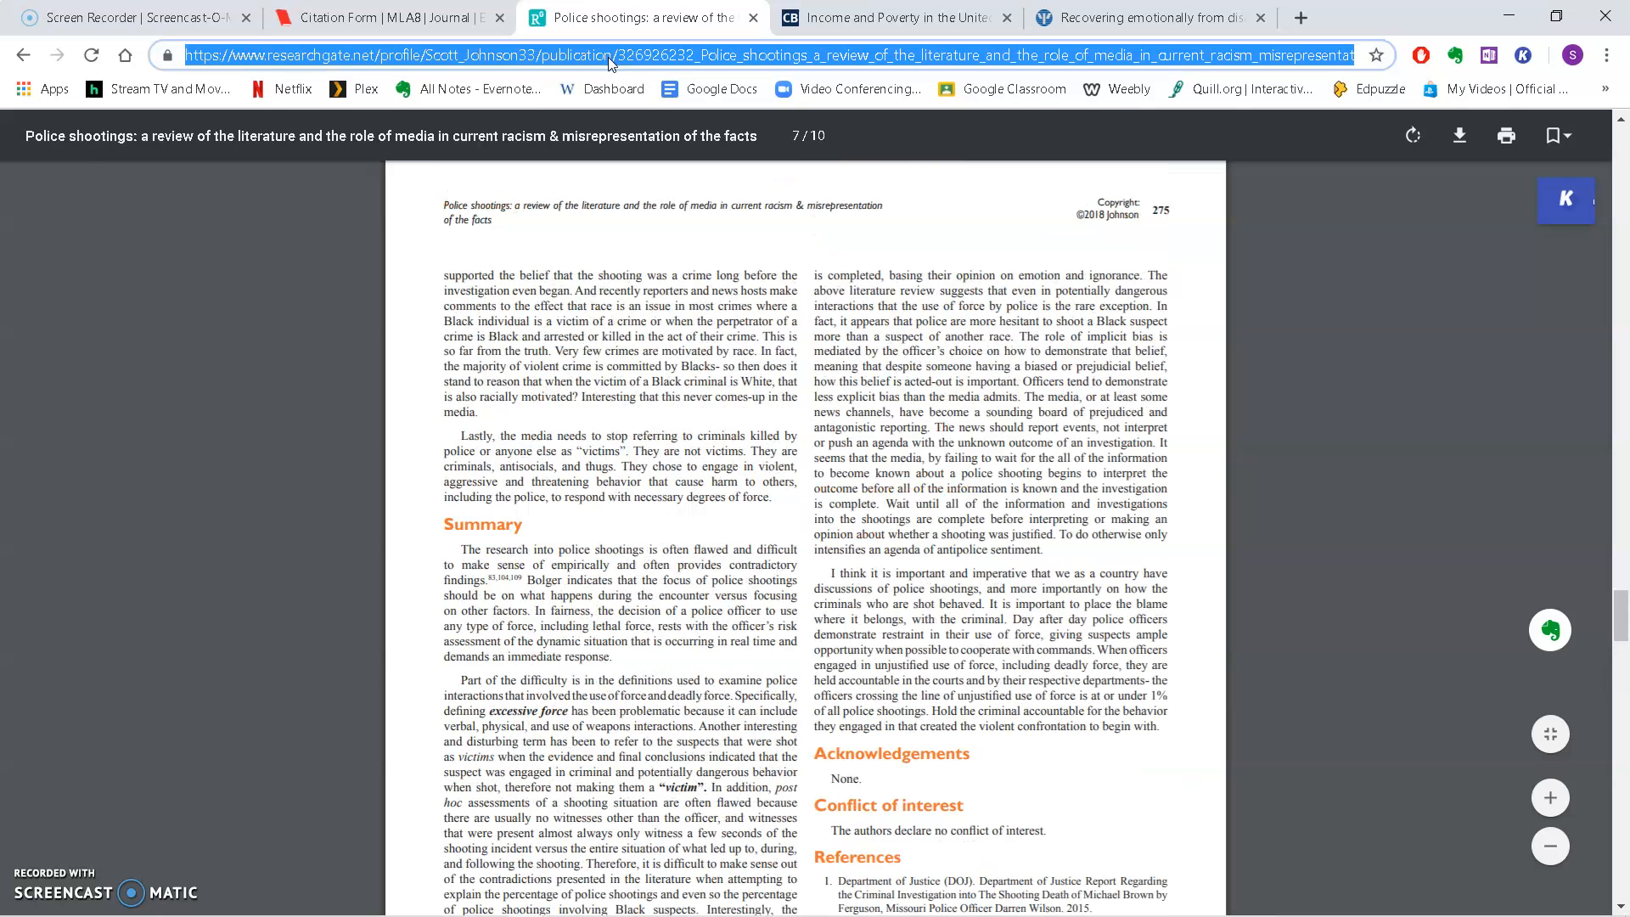
right_click(609, 58)
left_click(649, 166)
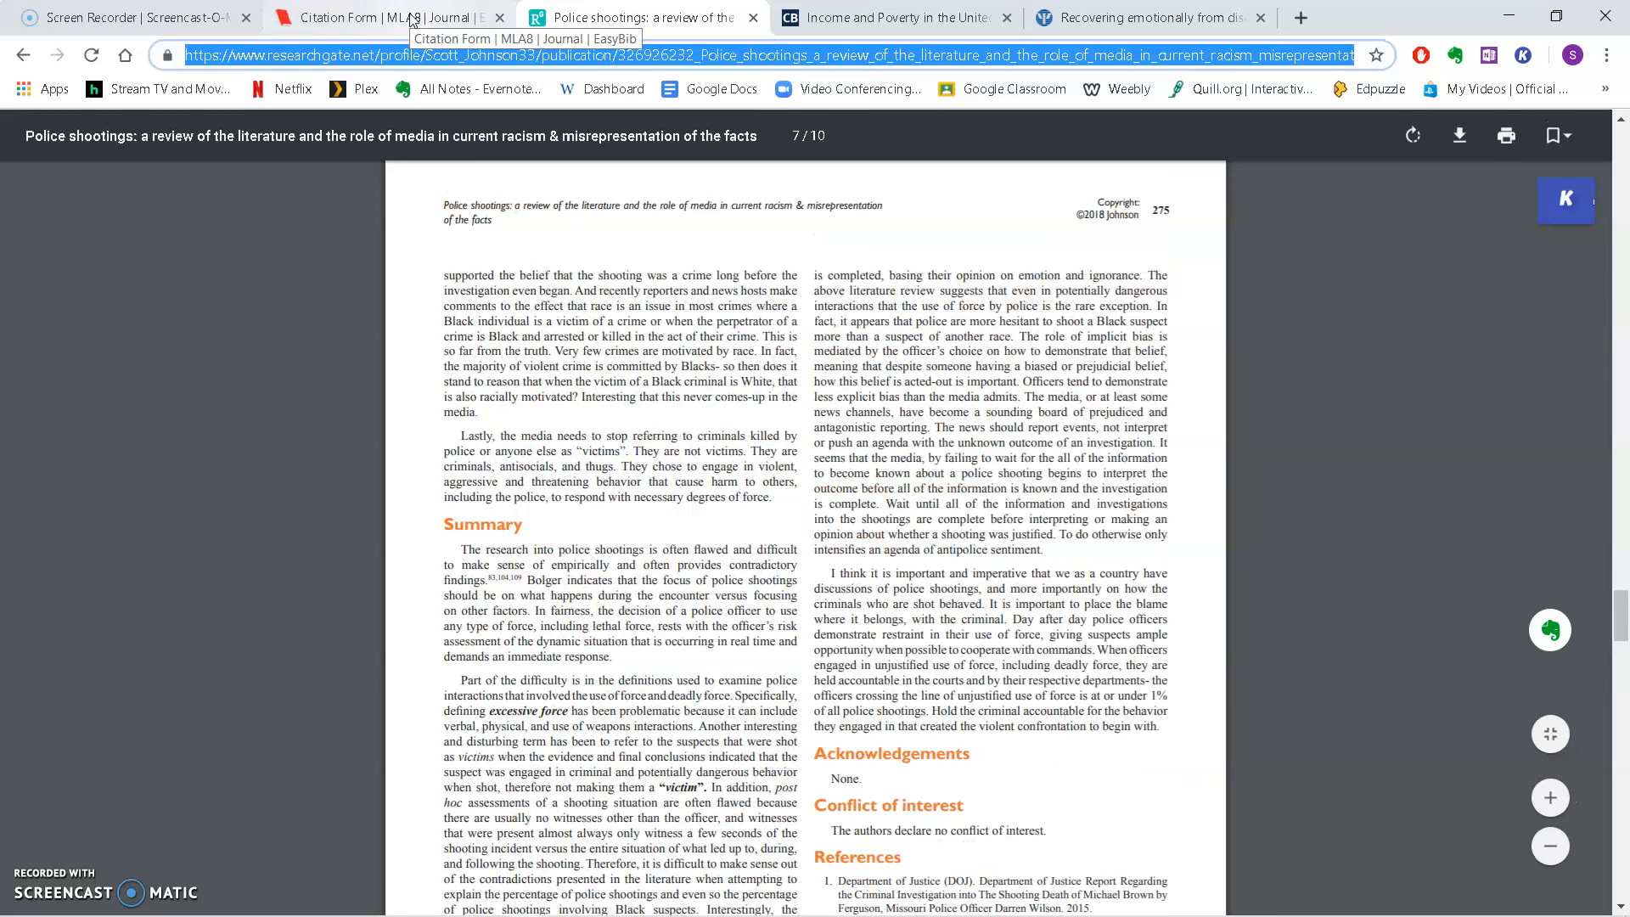
left_click(412, 20)
left_click(277, 532)
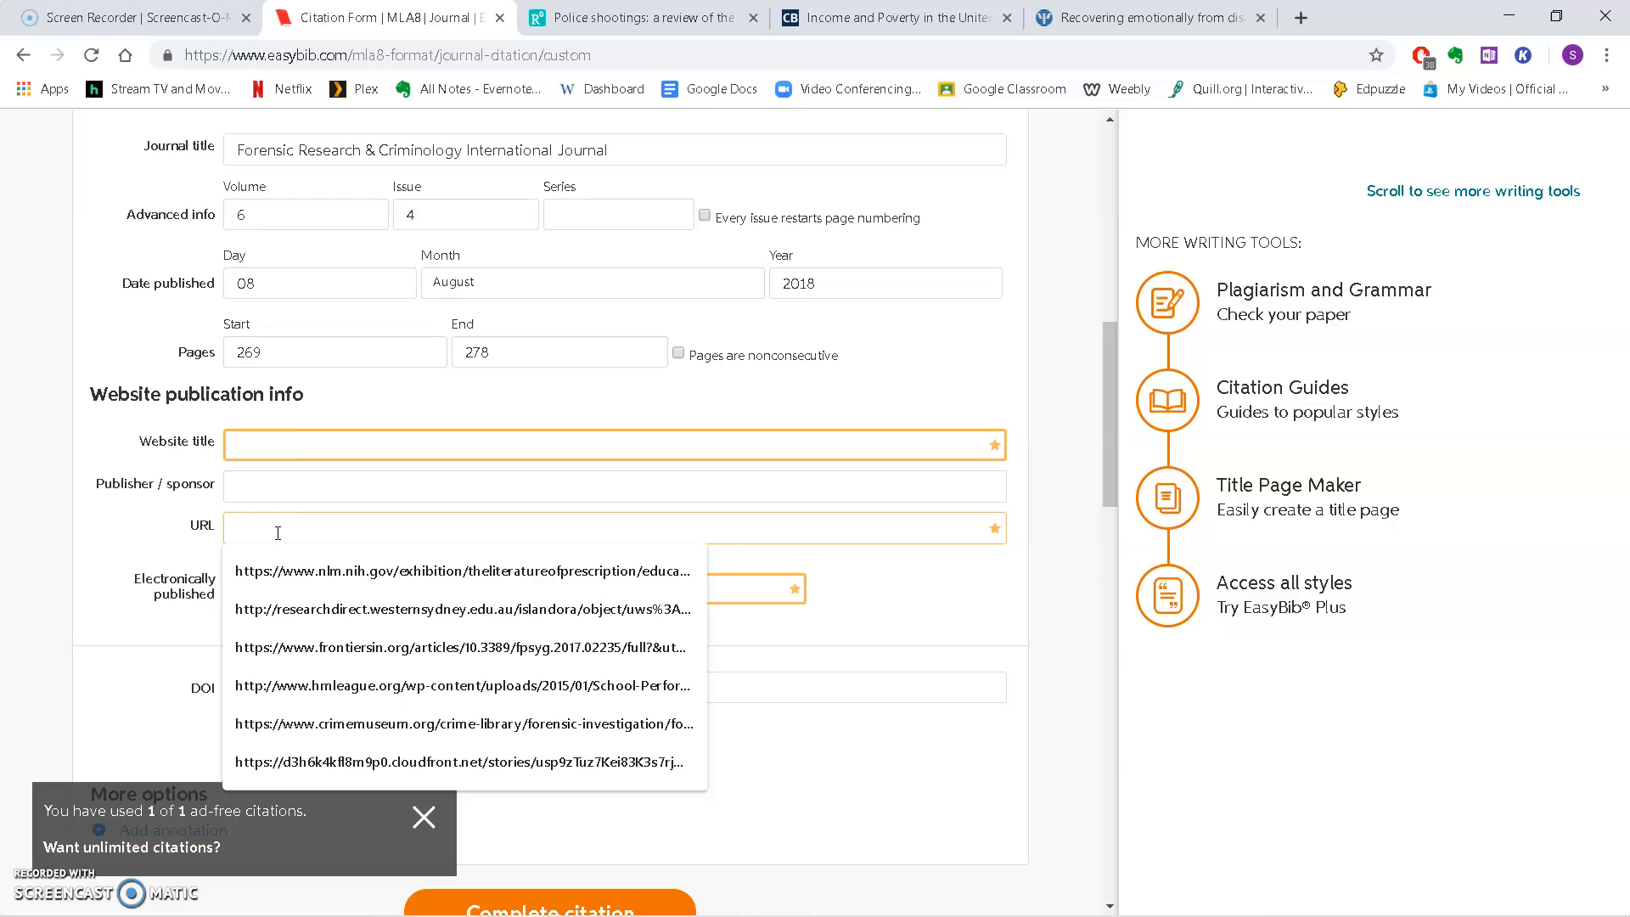
key("ctrl+v")
left_click(273, 454)
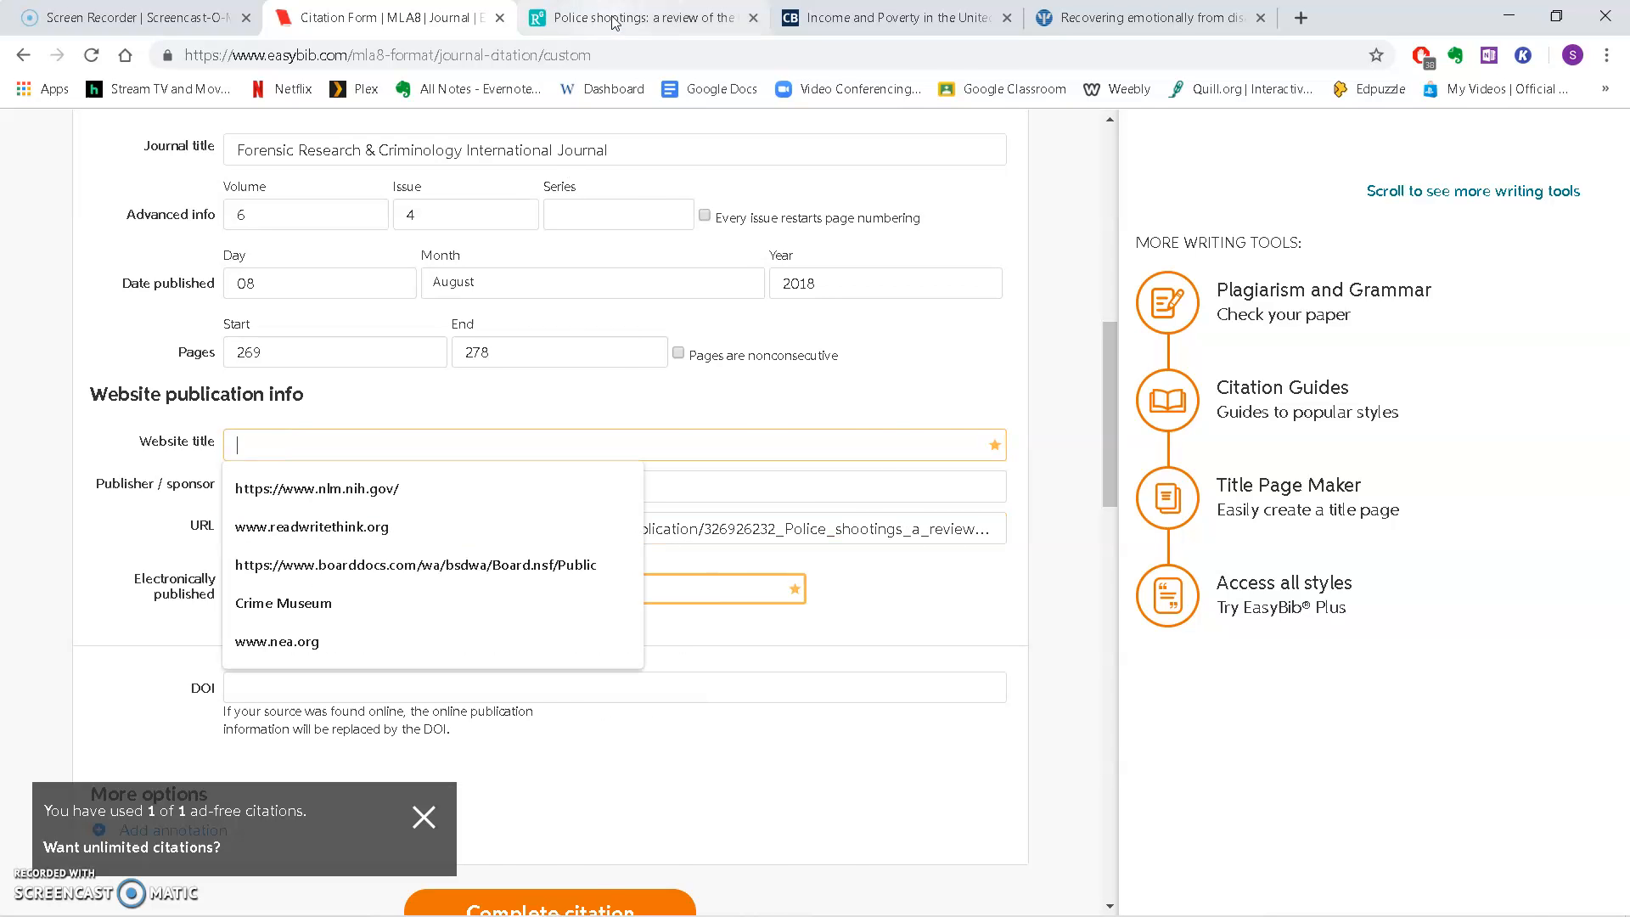
left_click(565, 13)
left_click_drag(372, 54, 233, 54)
left_click_drag(375, 55, 228, 56)
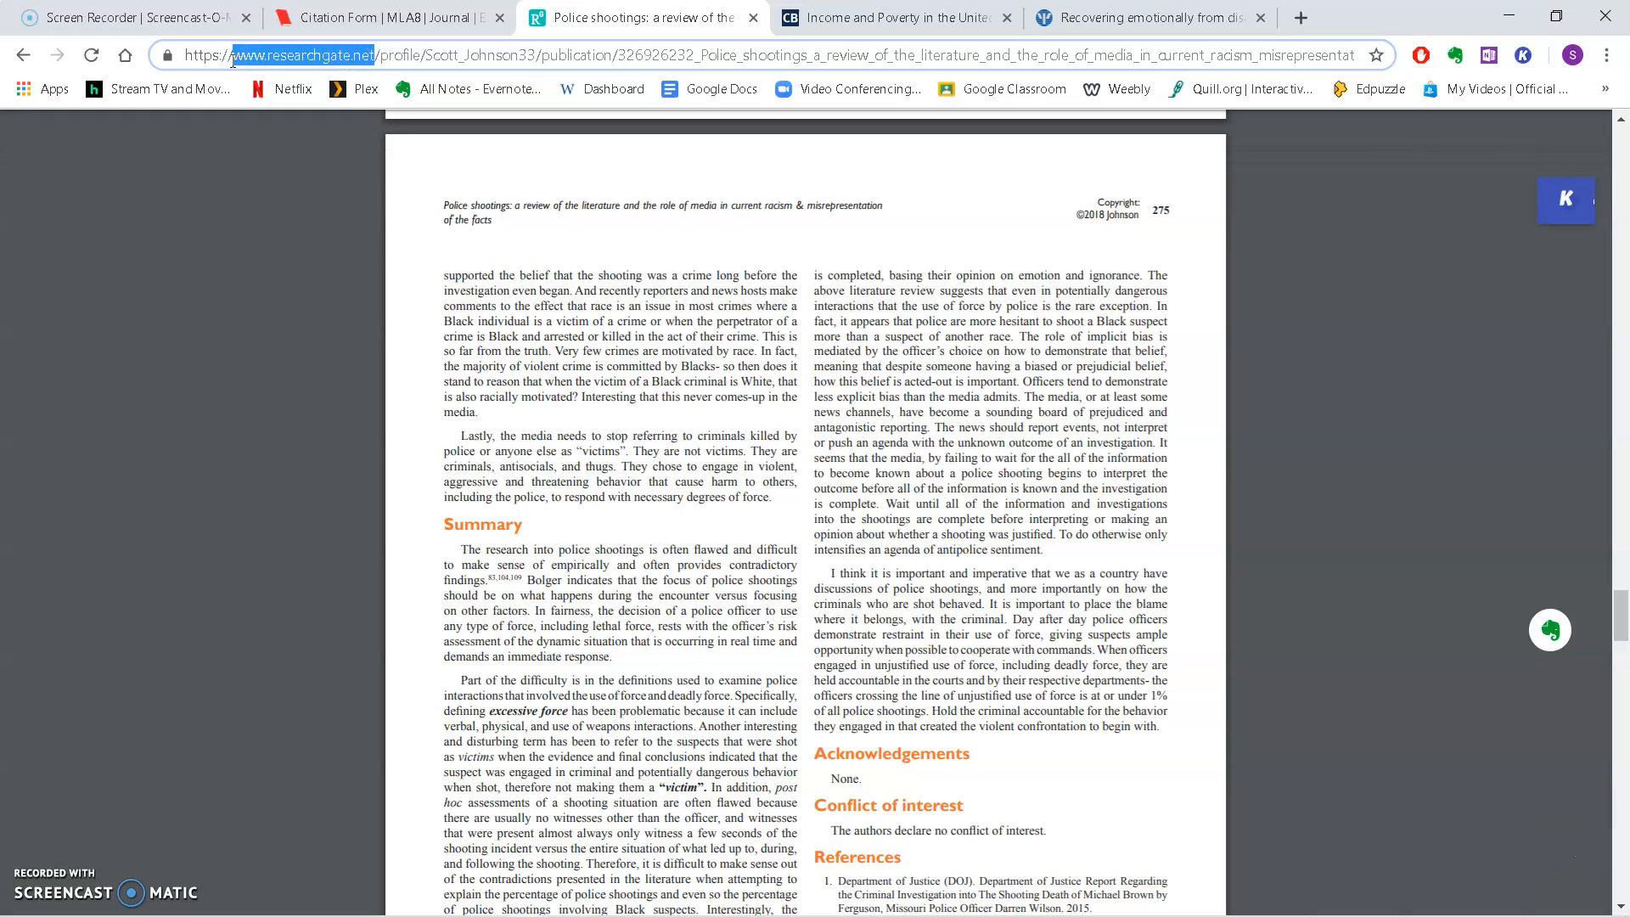
right_click(253, 61)
left_click(301, 165)
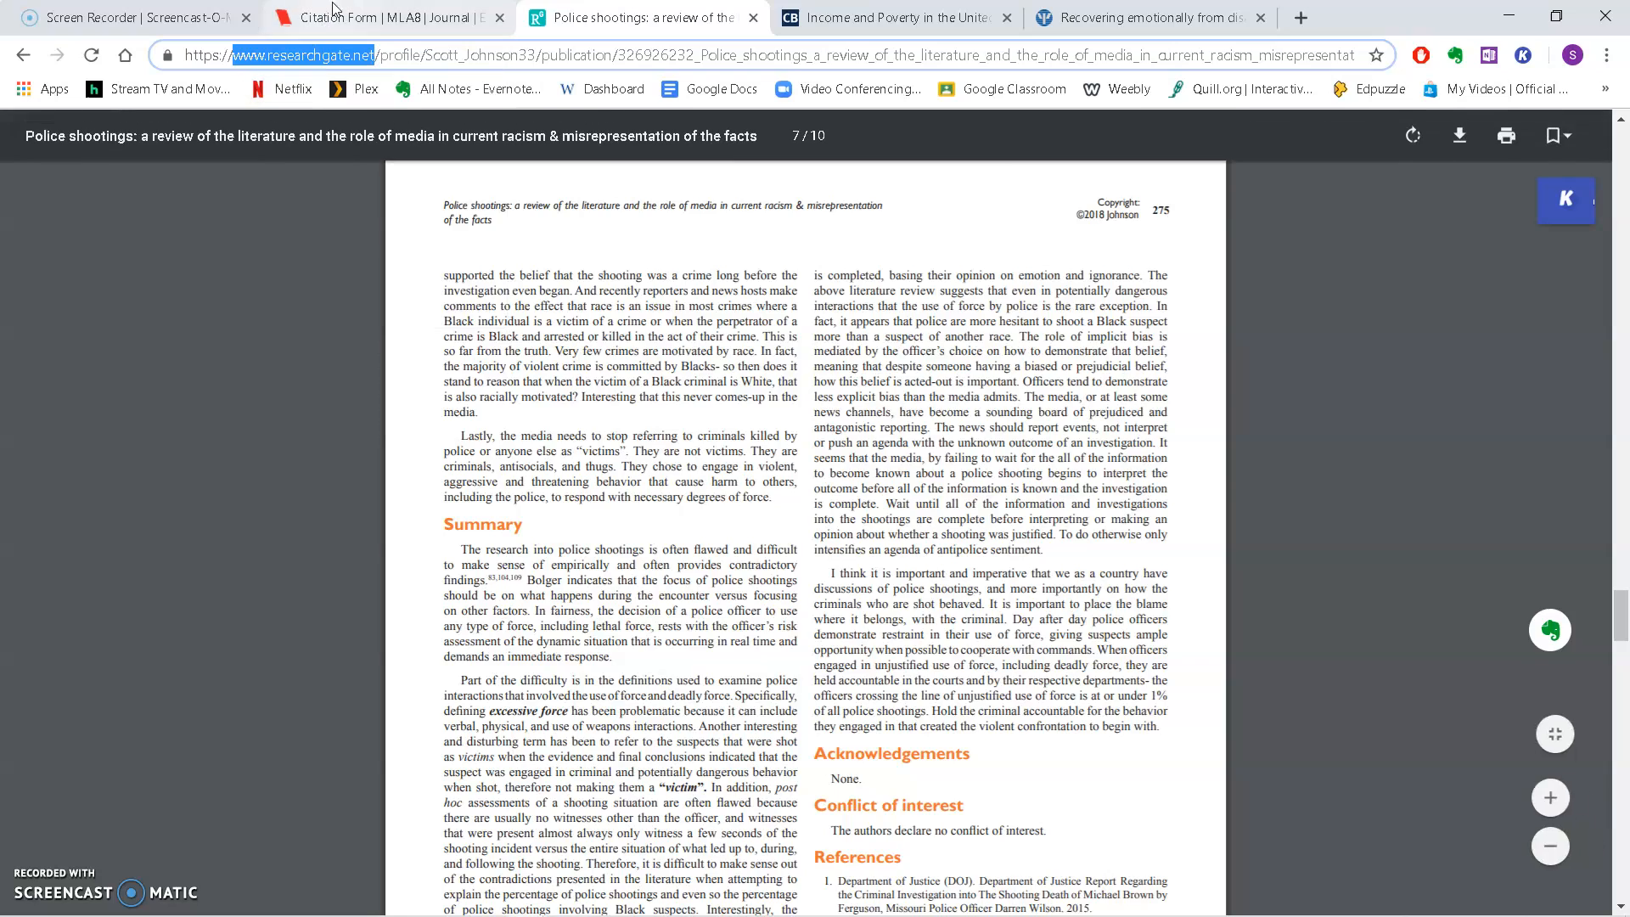
left_click(387, 17)
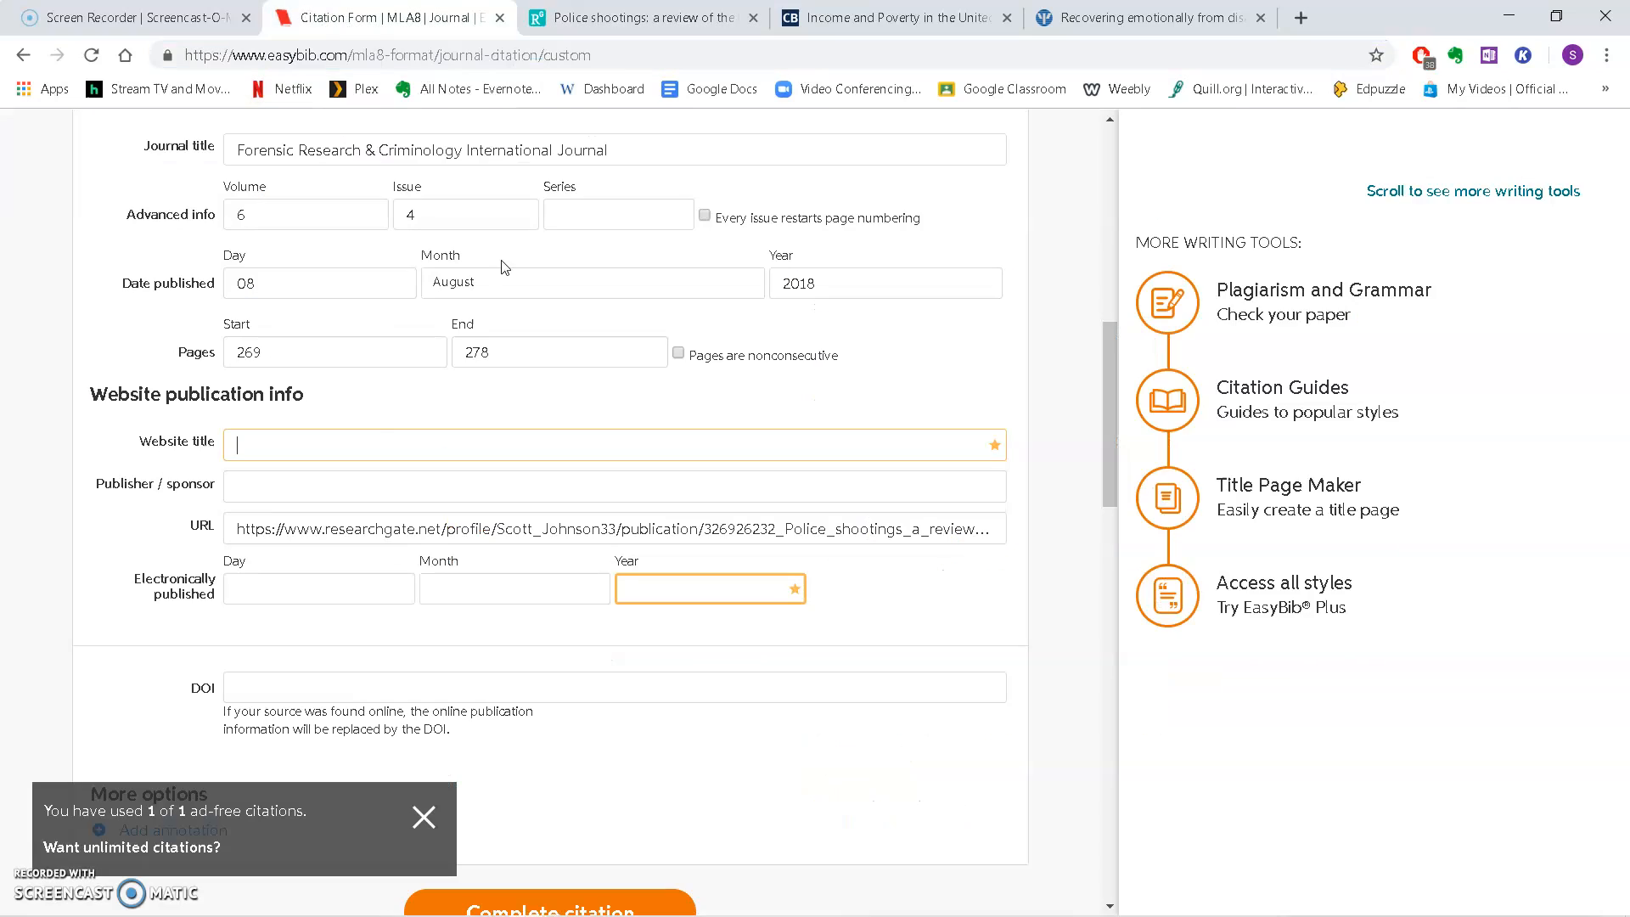
left_click(369, 435)
key("ctrl+v")
Look up the publisher on the article's first page and enter "Med Crave" as the citation's Publisher / sponsor.
left_click(336, 486)
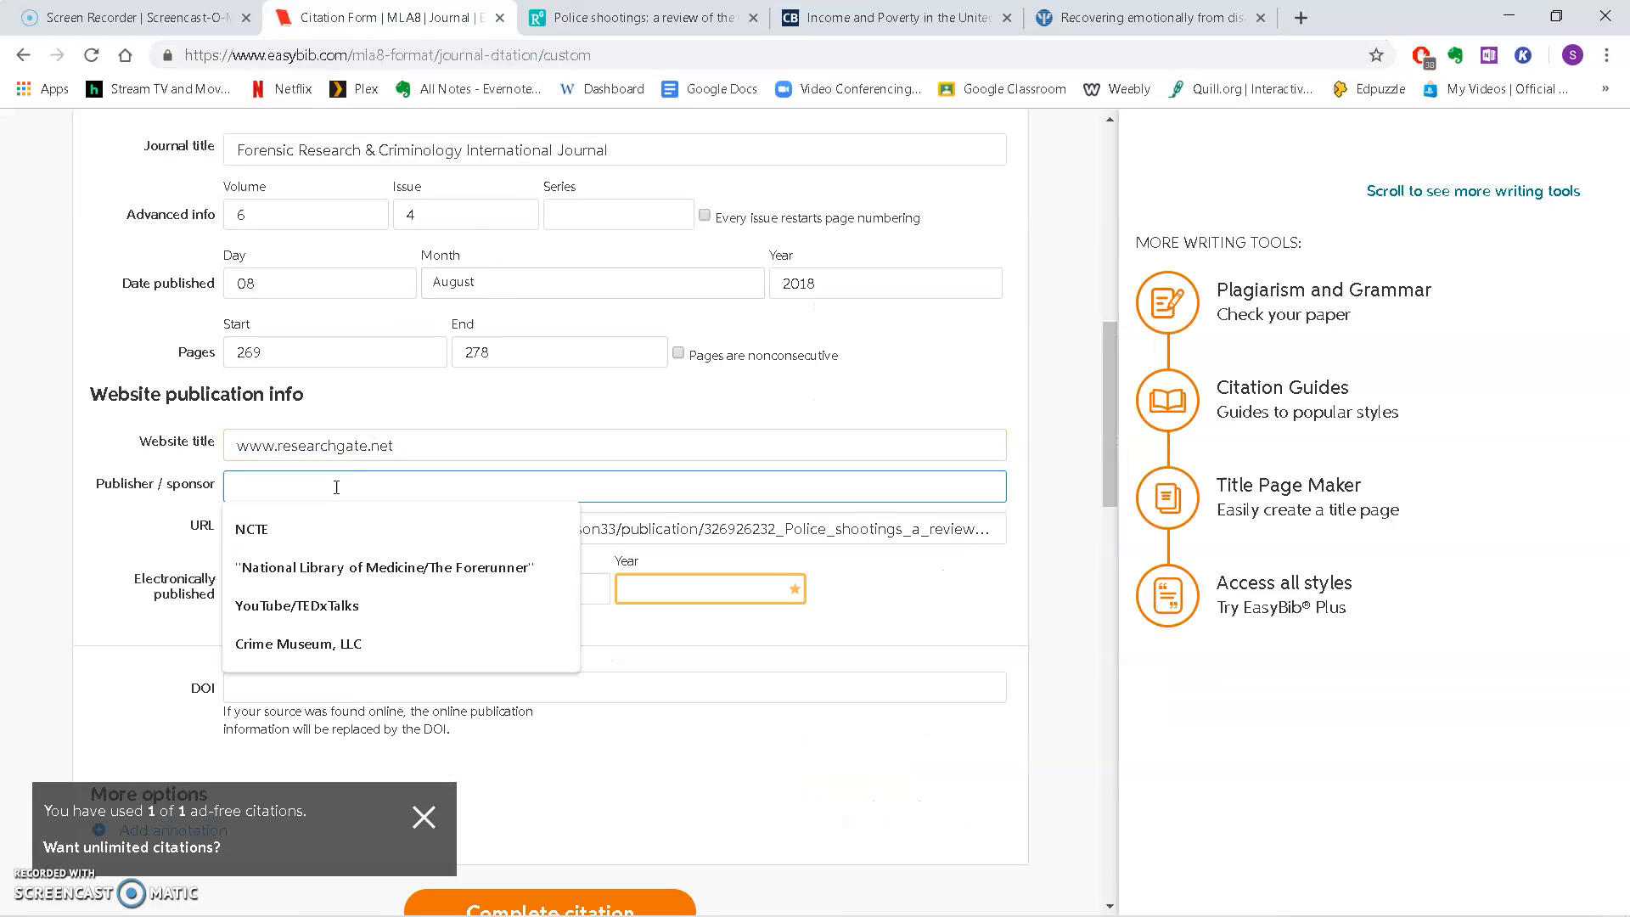
left_click(552, 17)
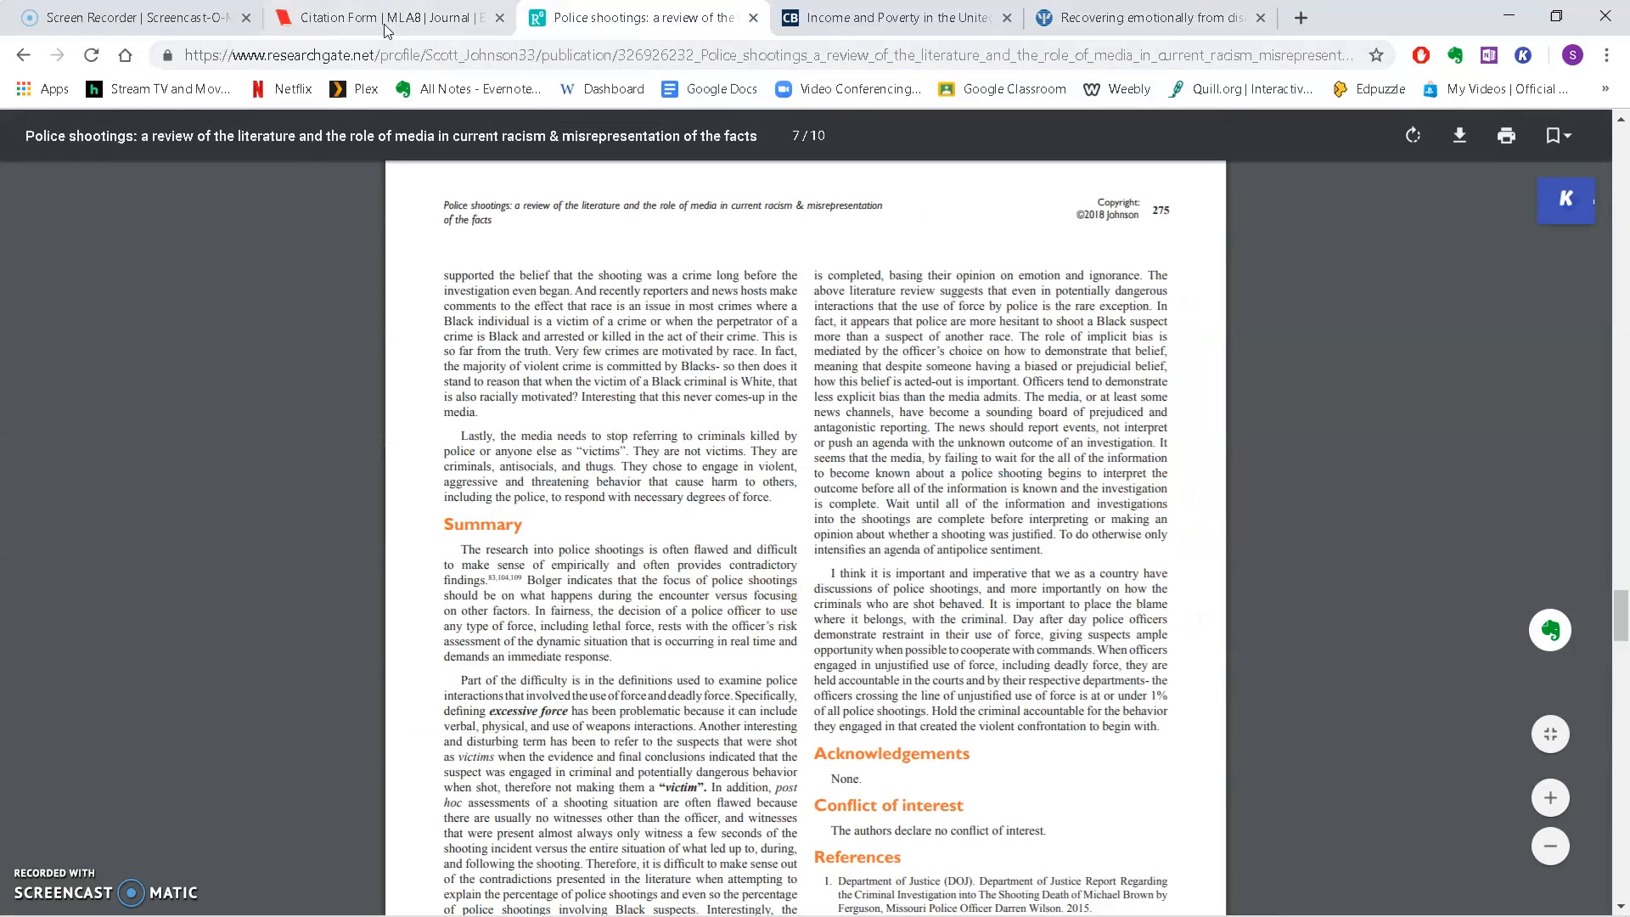
scroll(995, 441, "up", 10)
left_click_drag(1622, 542, 1618, 143)
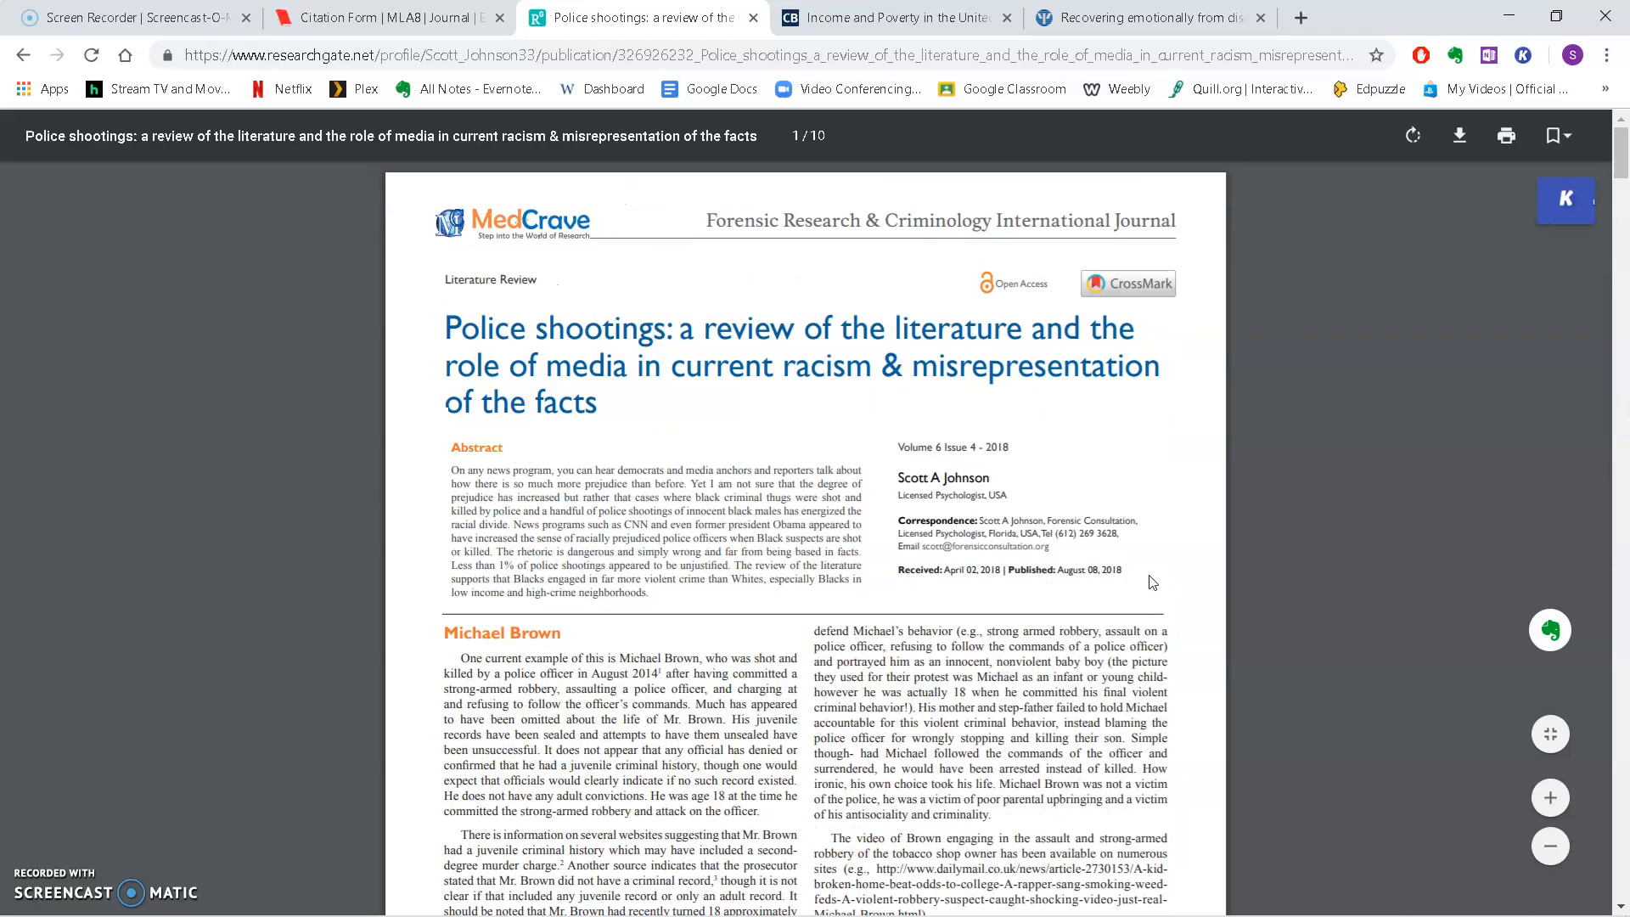
left_click_drag(1093, 568, 1028, 569)
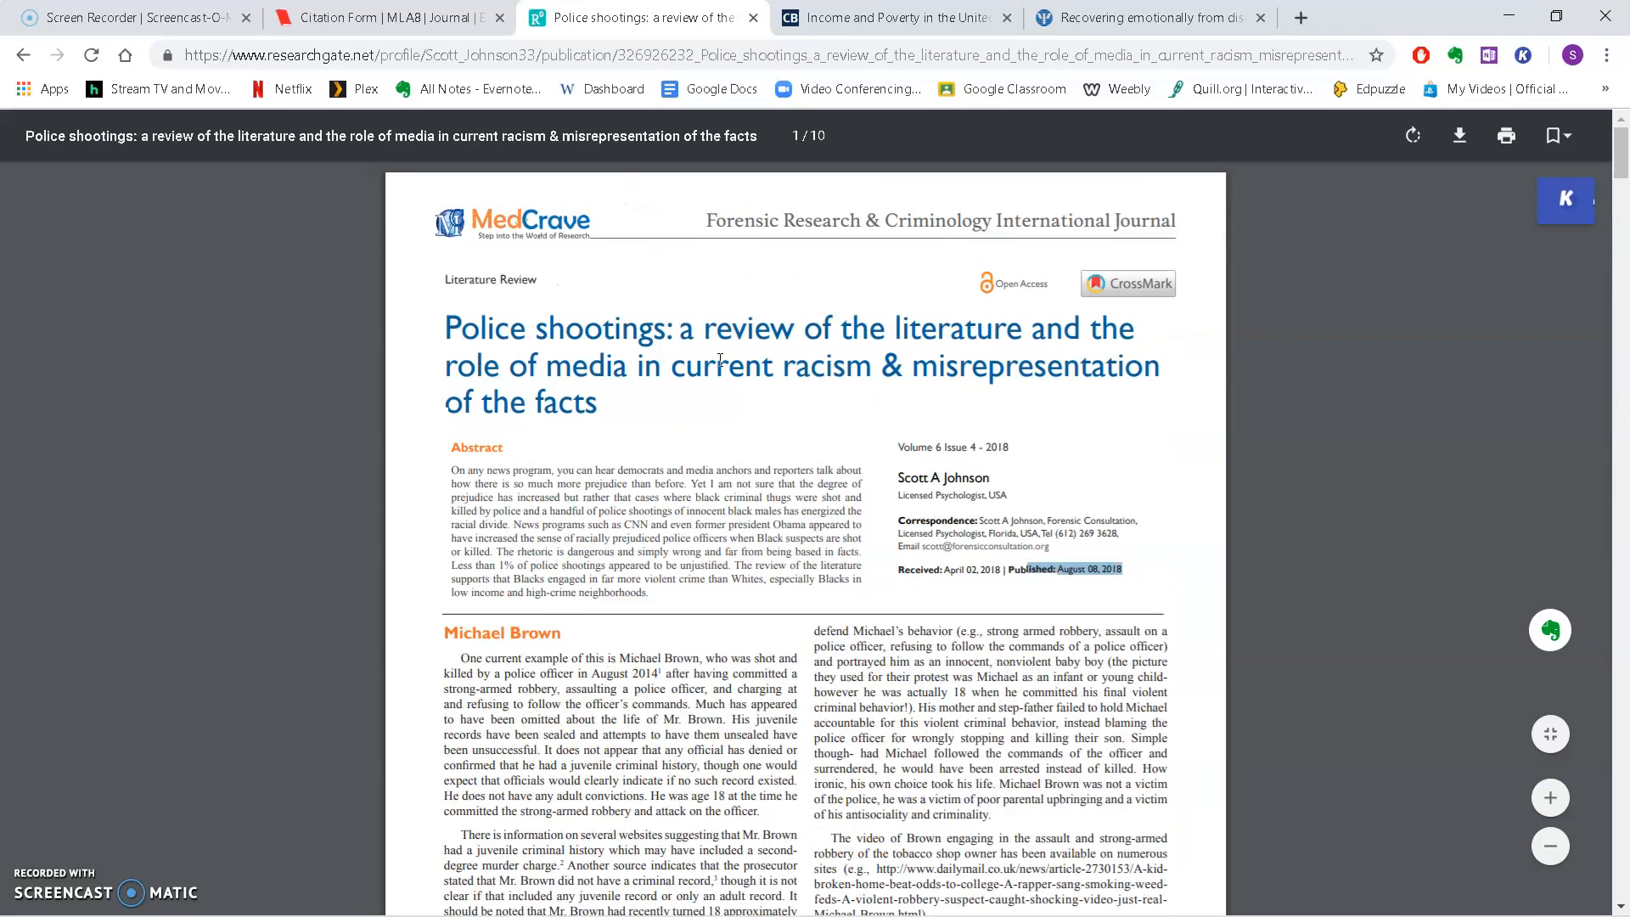
left_click(614, 252)
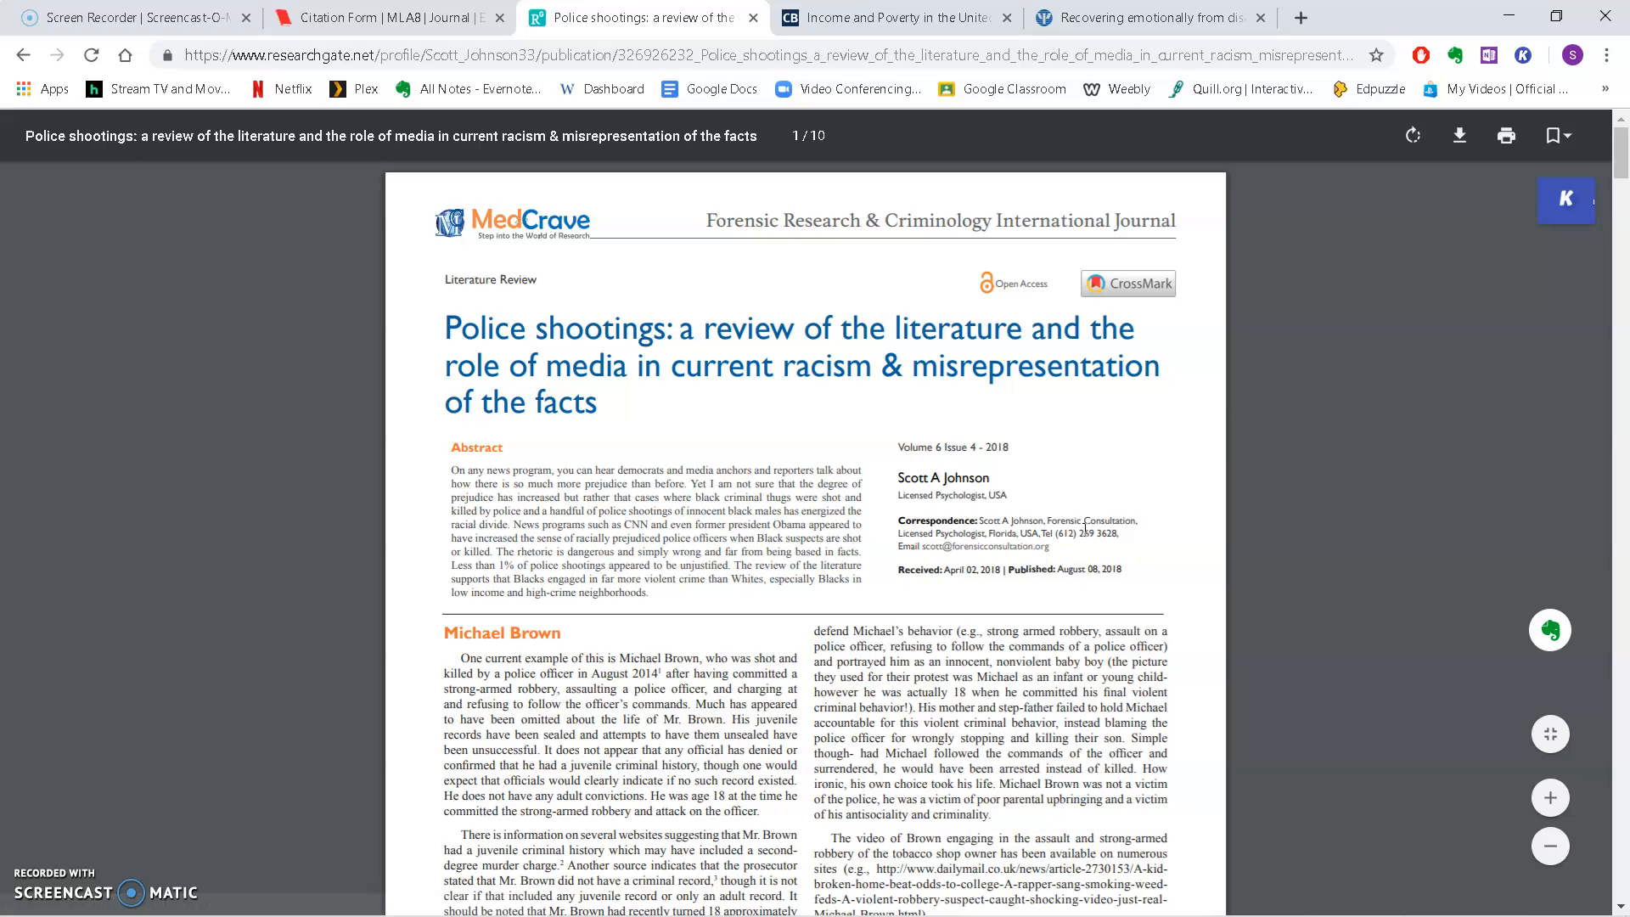
left_click(352, 17)
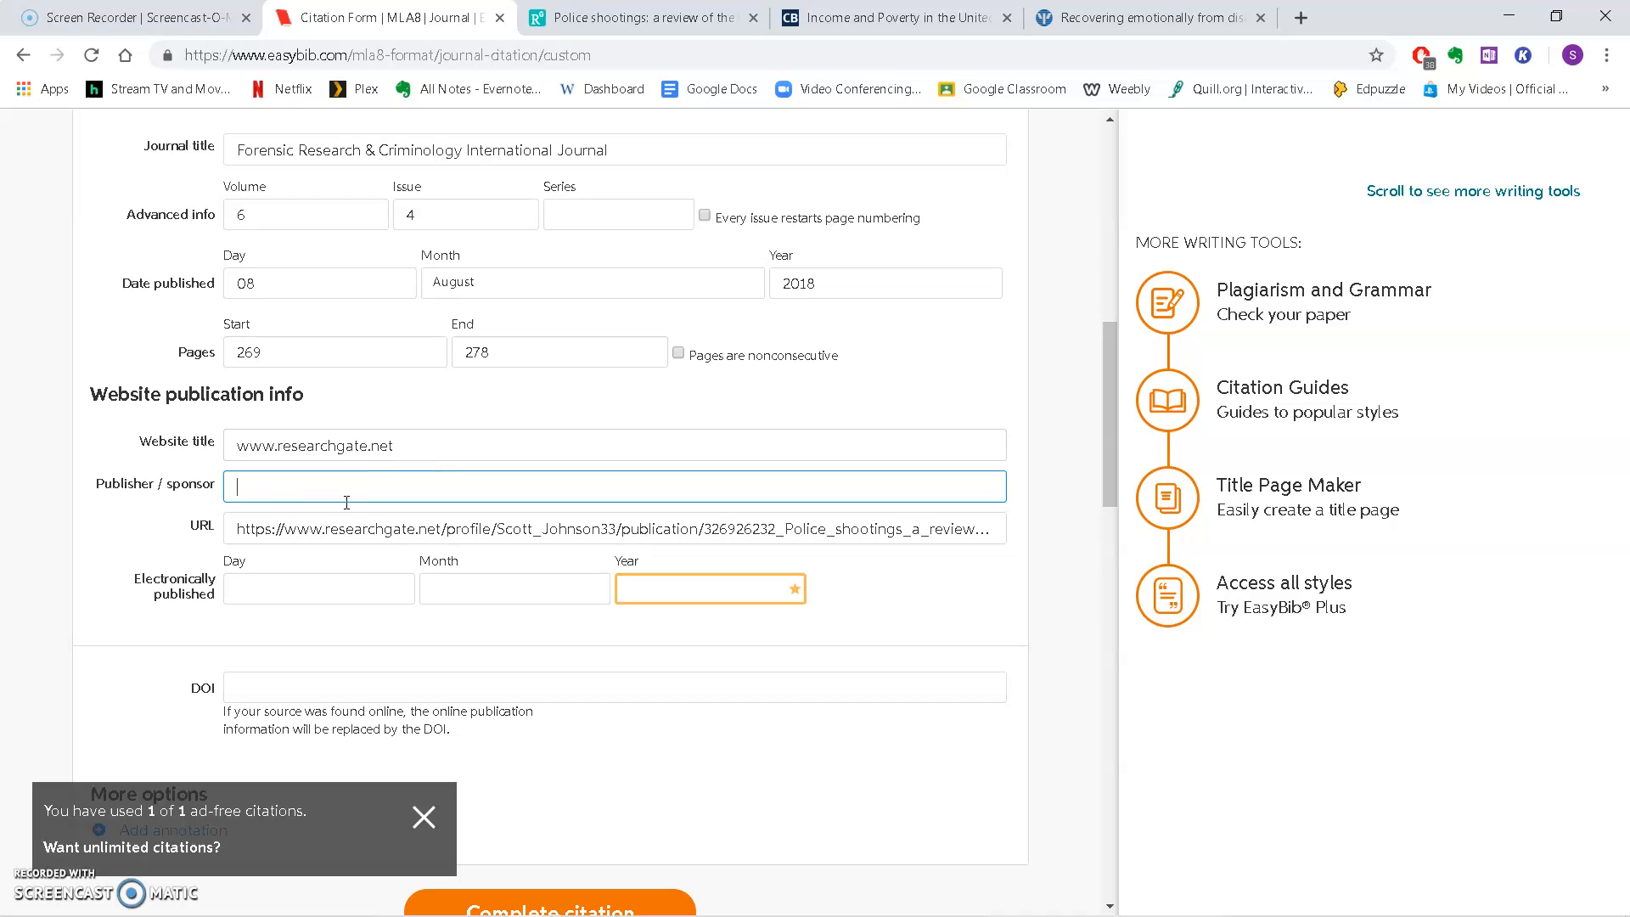
left_click(632, 17)
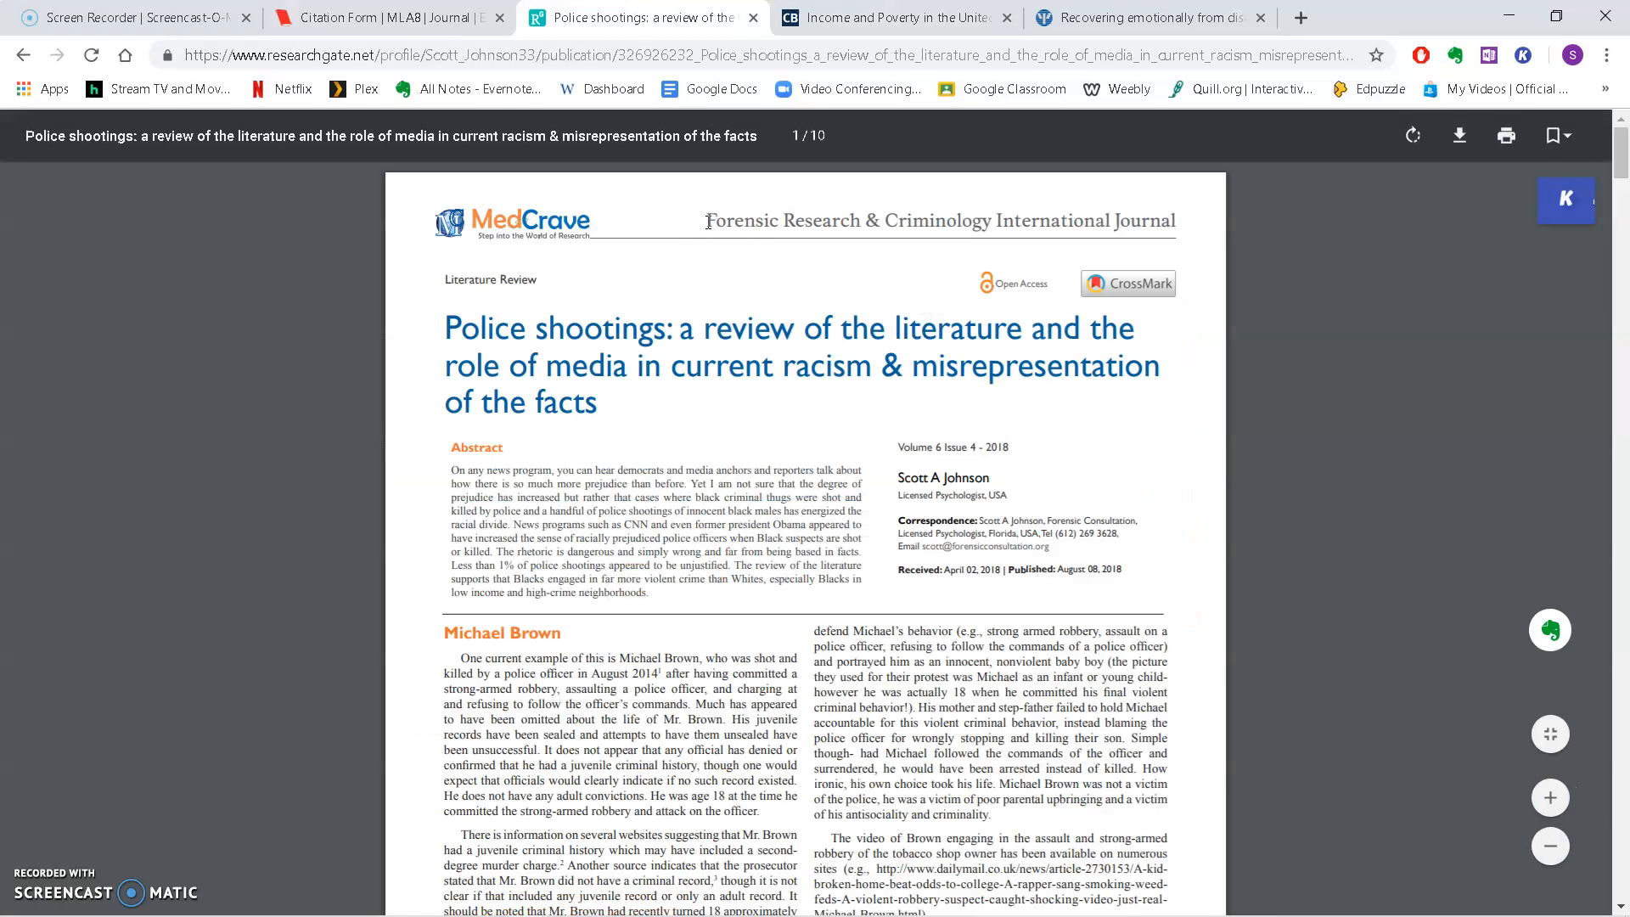
left_click_drag(704, 222, 1206, 228)
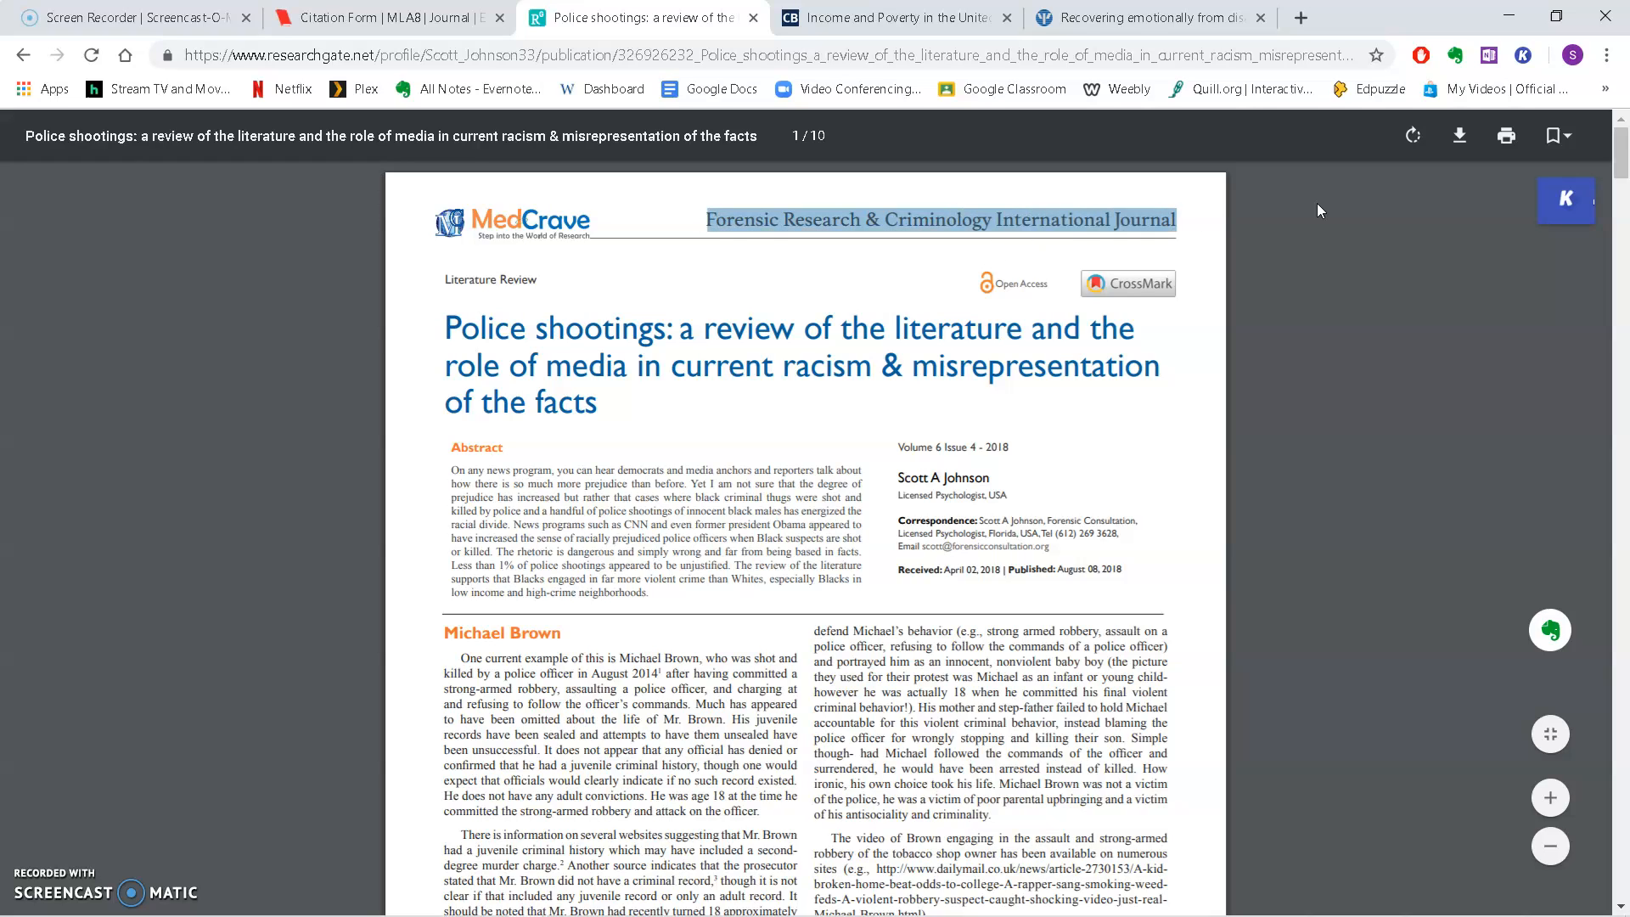
left_click(530, 229)
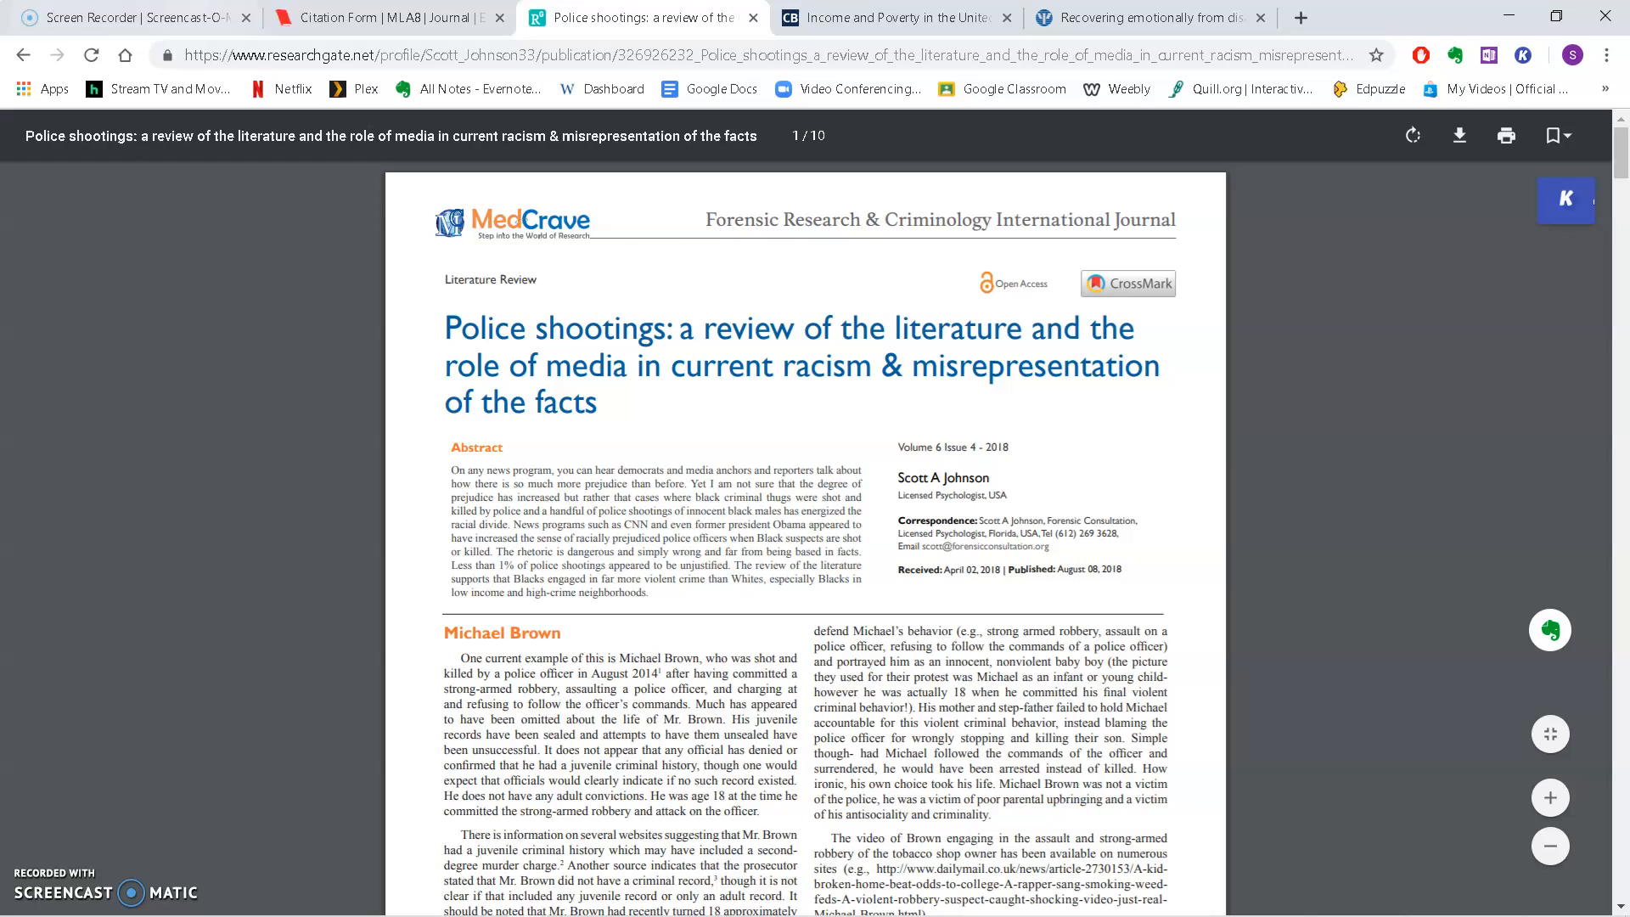
left_click(379, 17)
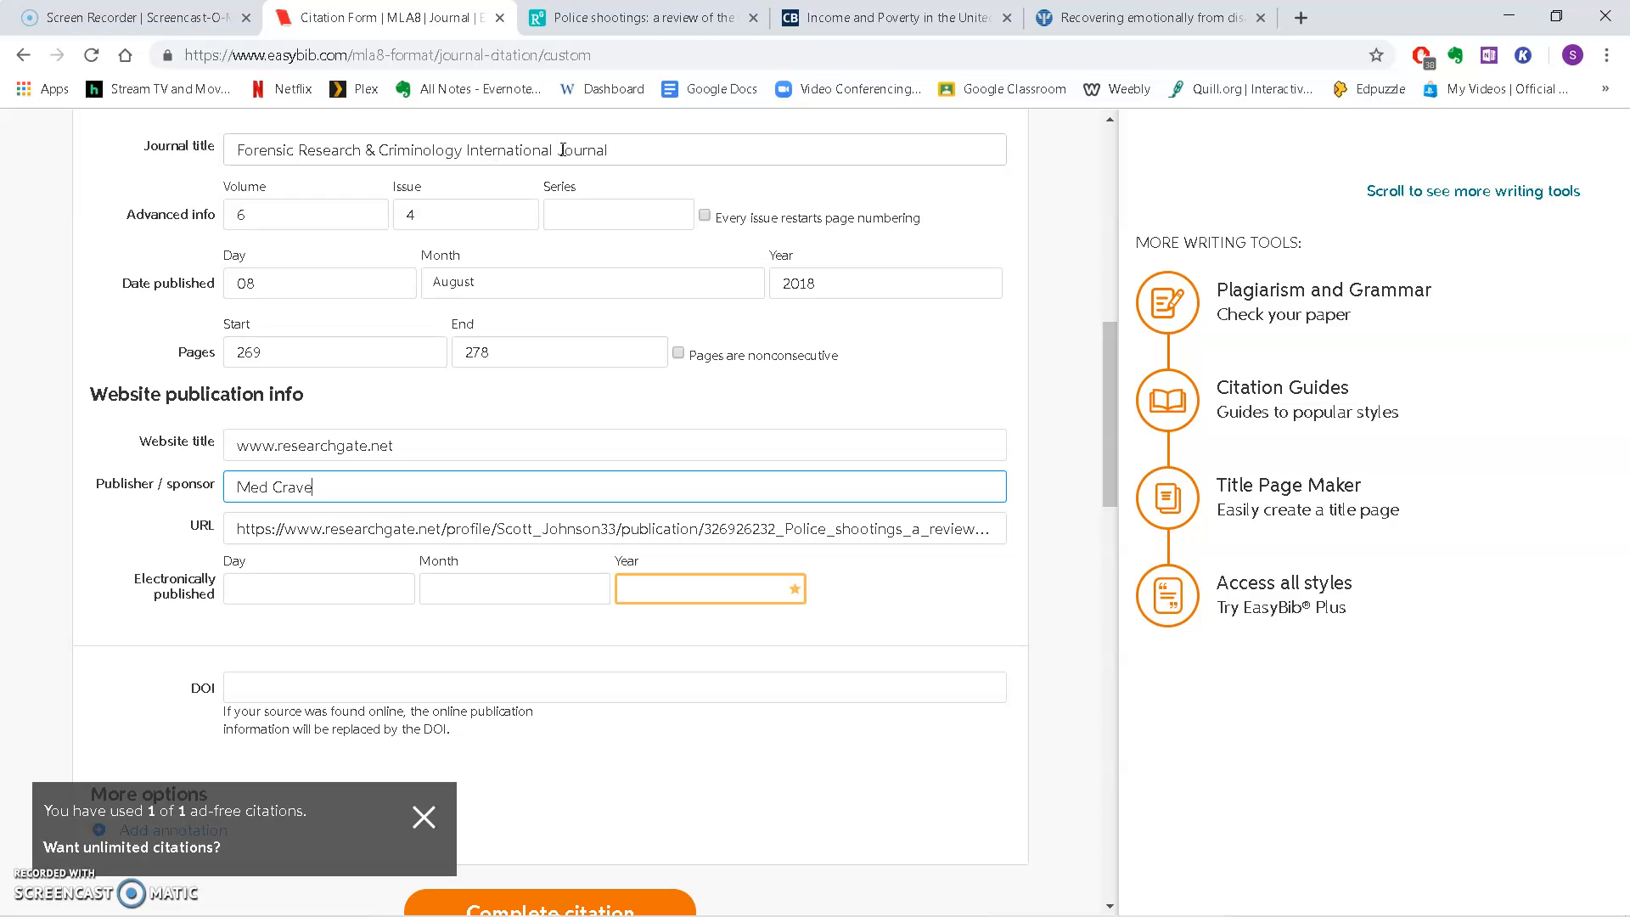
Look up the publication date on the article's first page and enter 2018 as the citation's electronically published year.
scroll(292, 468, "down", 1)
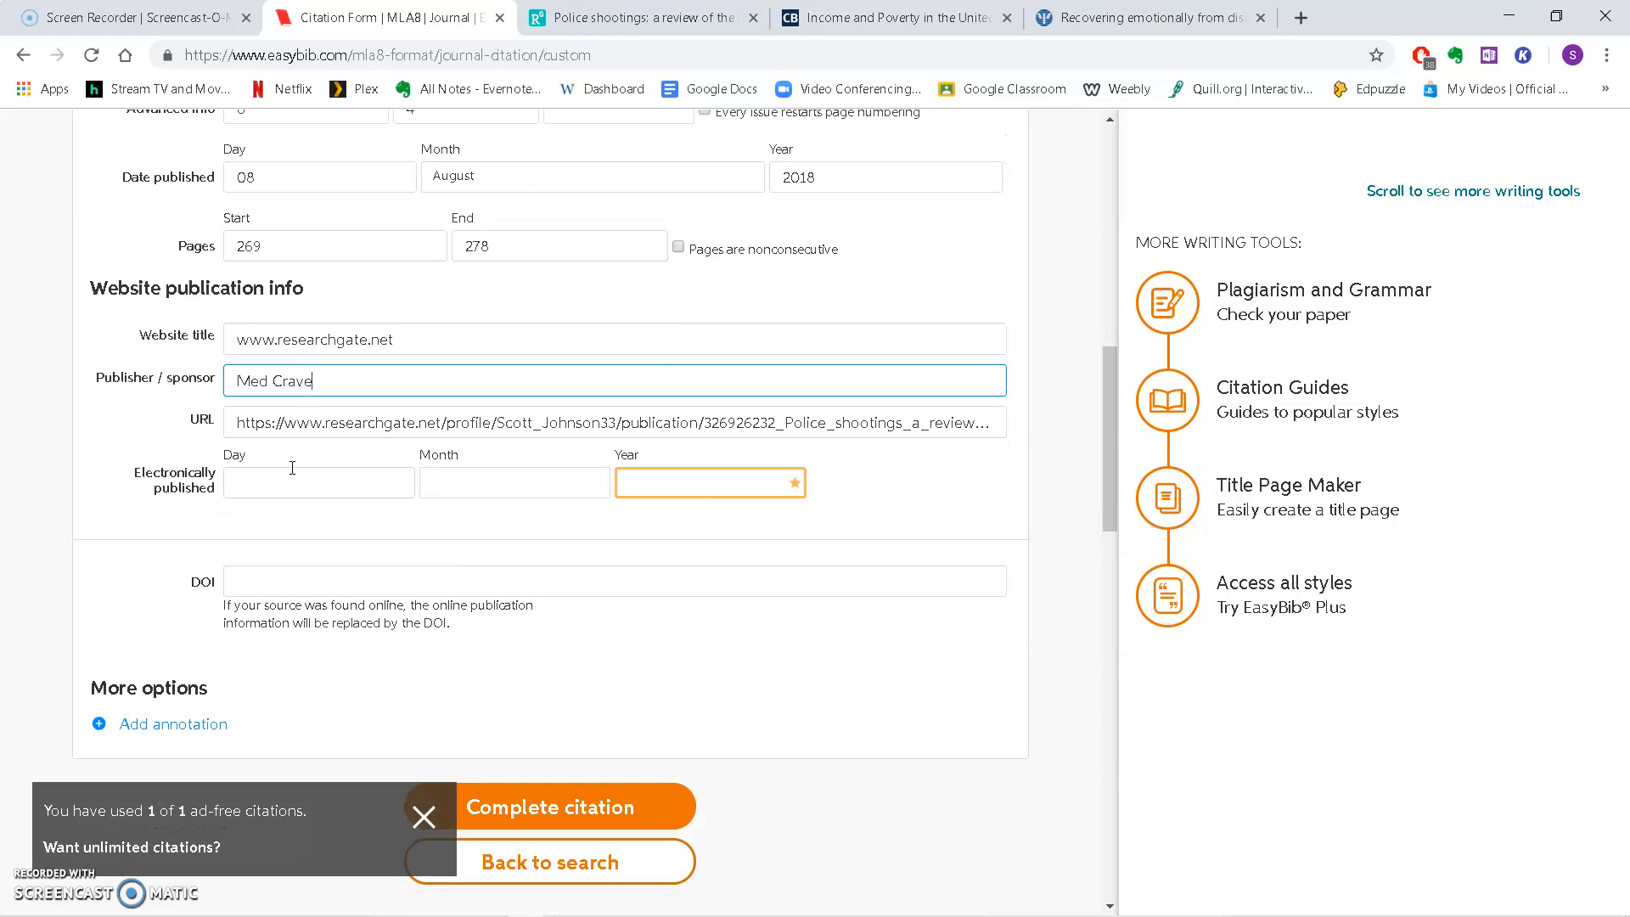
left_click(706, 489)
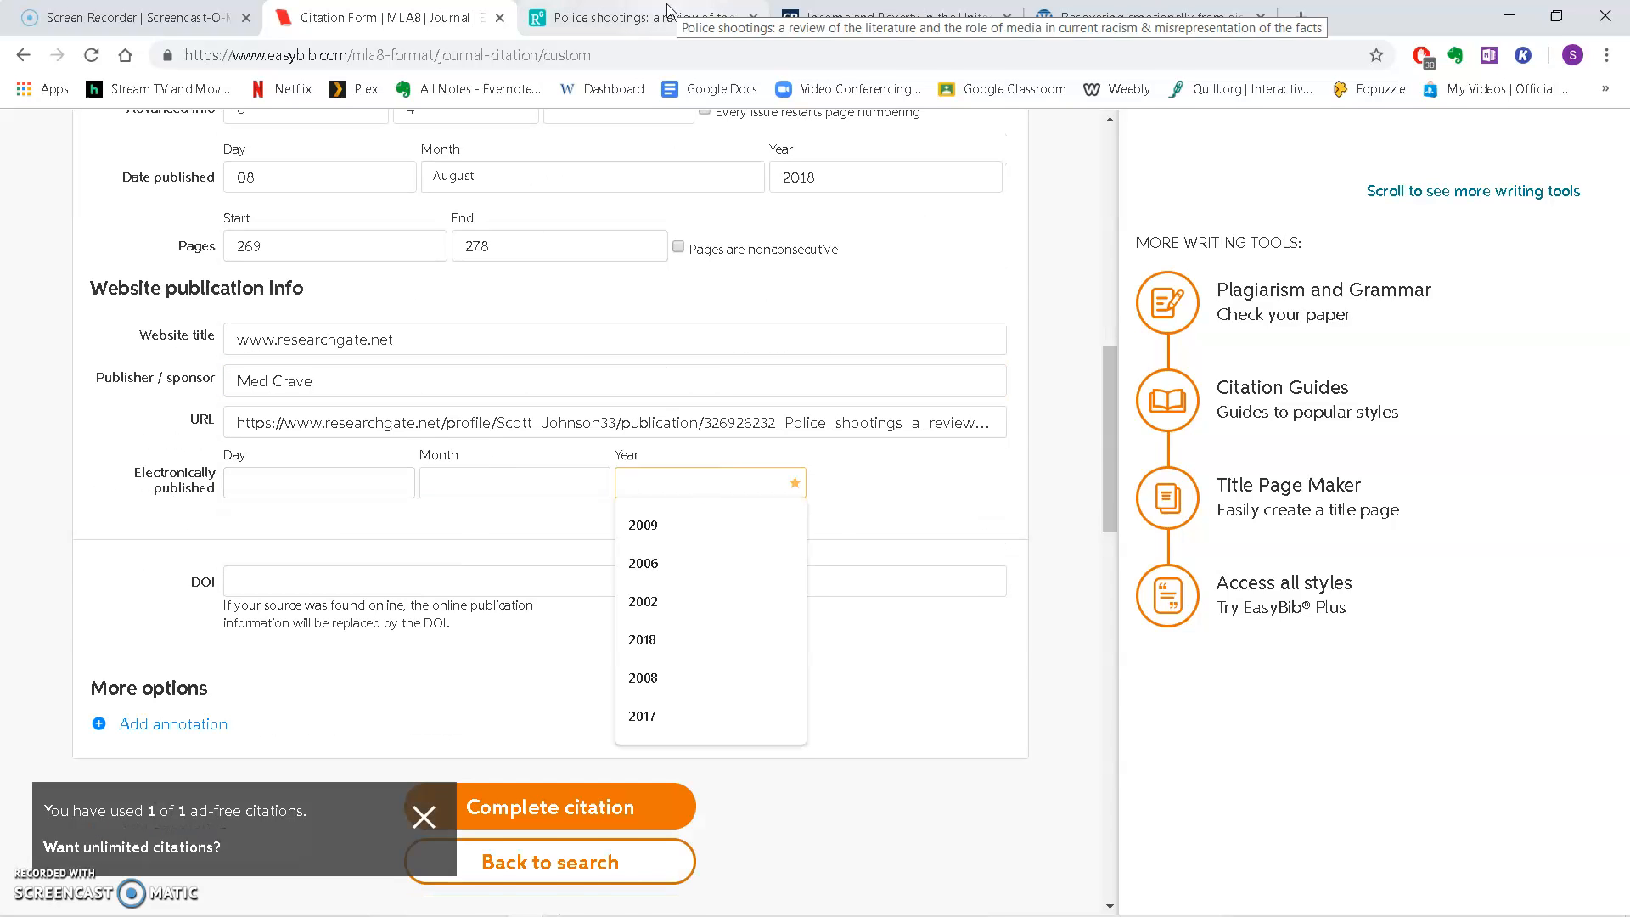
left_click(645, 17)
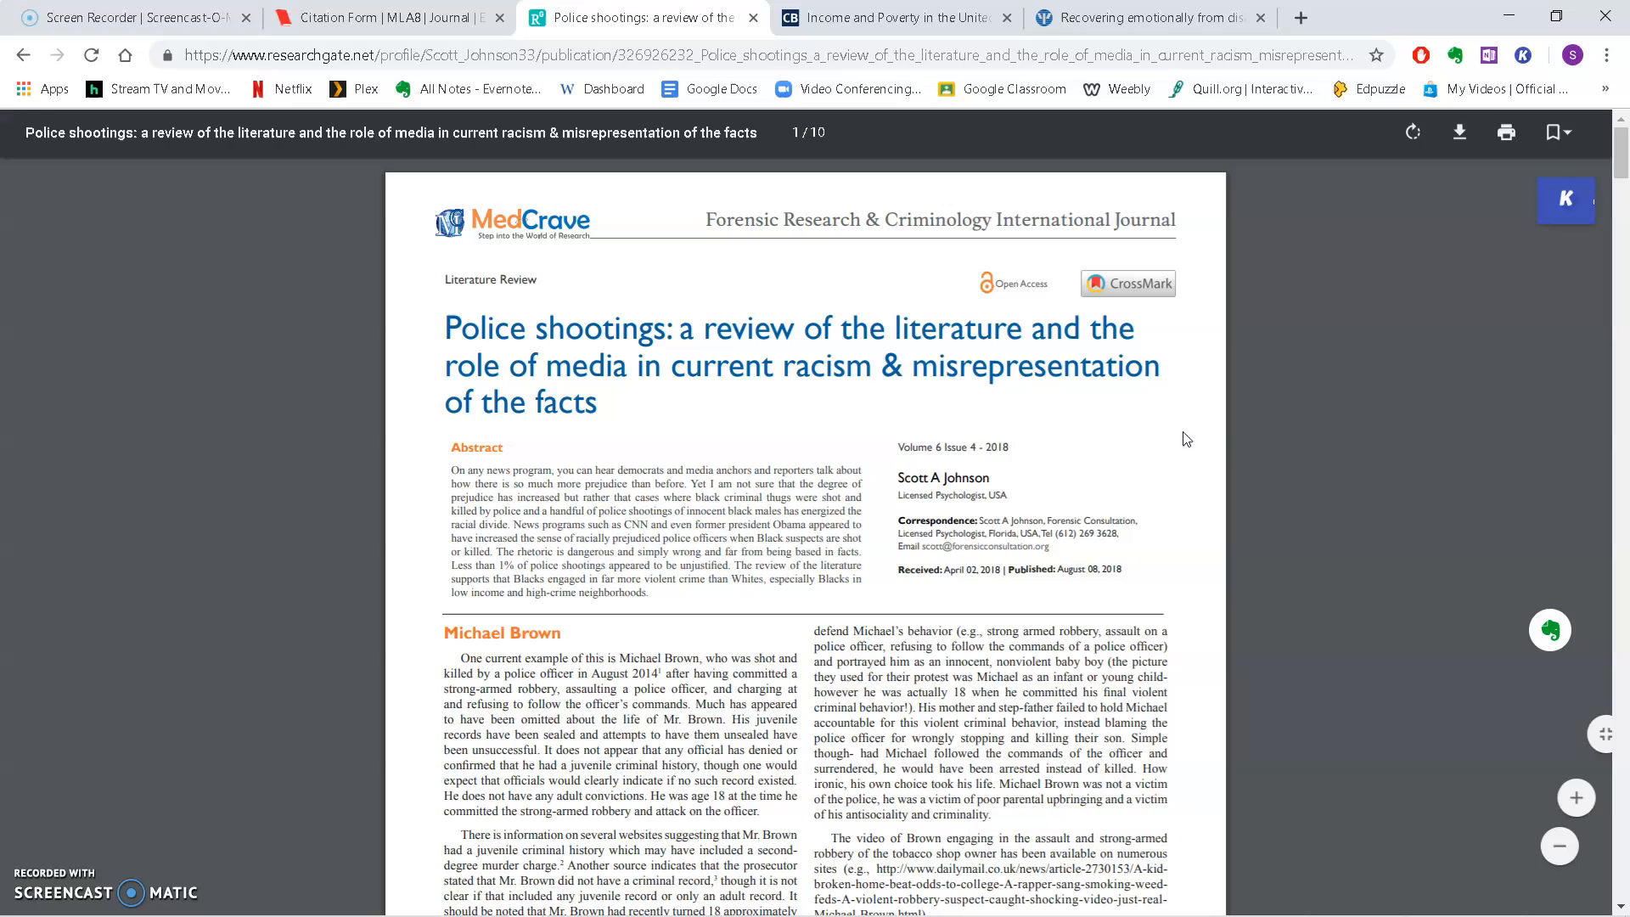
left_click_drag(964, 570, 1123, 570)
left_click(1111, 567)
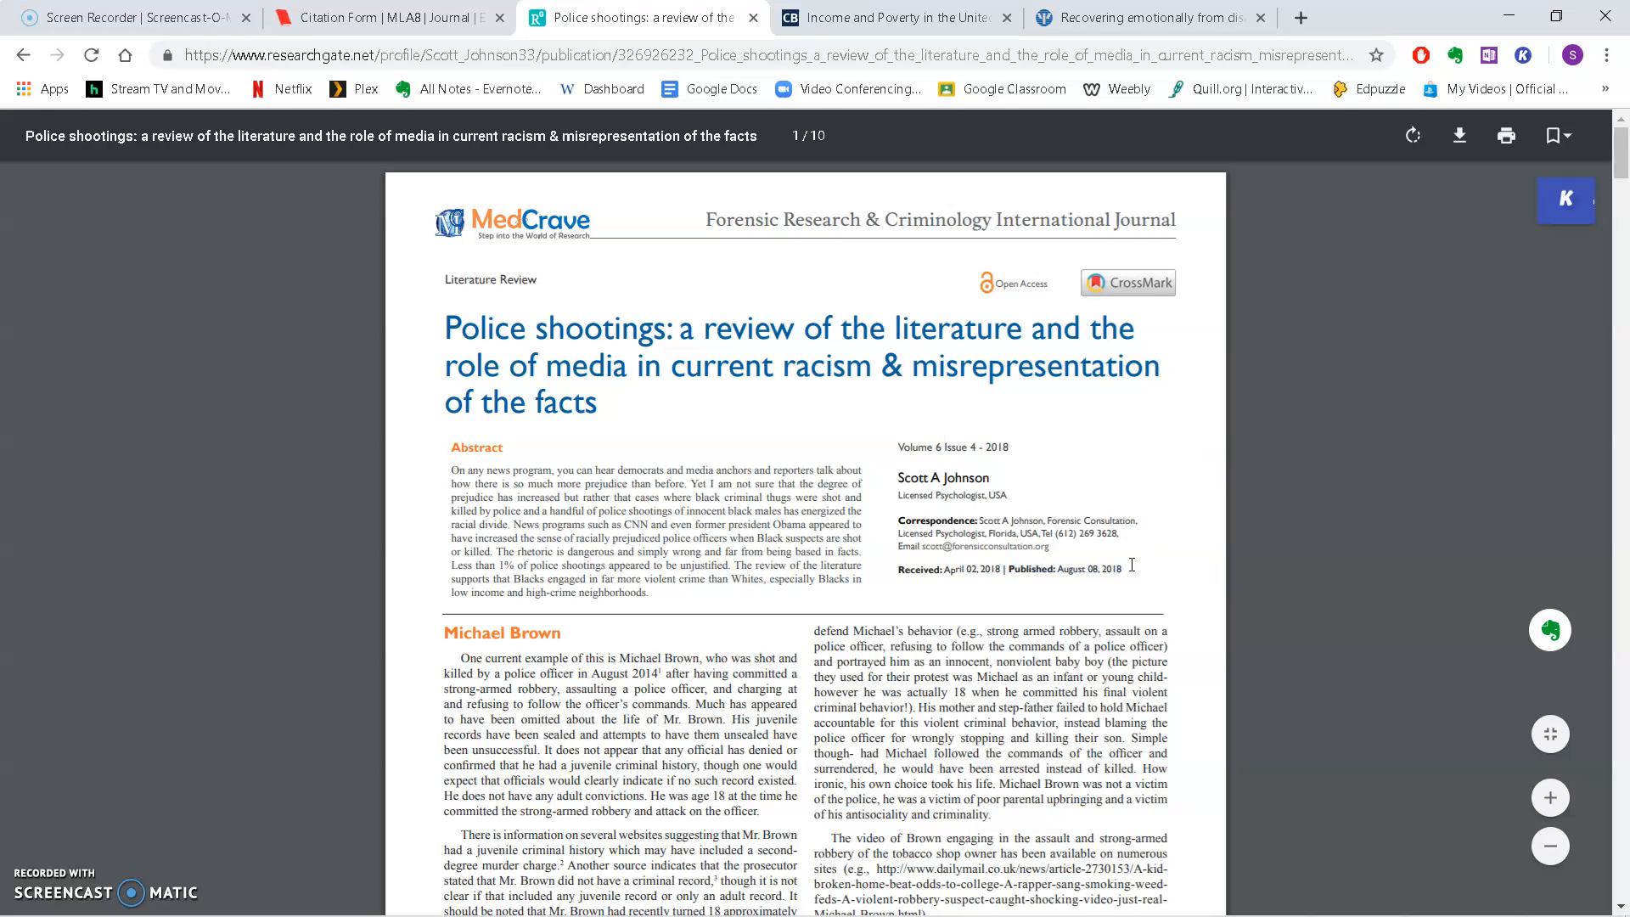
left_click_drag(1111, 574, 1009, 574)
left_click(1008, 574)
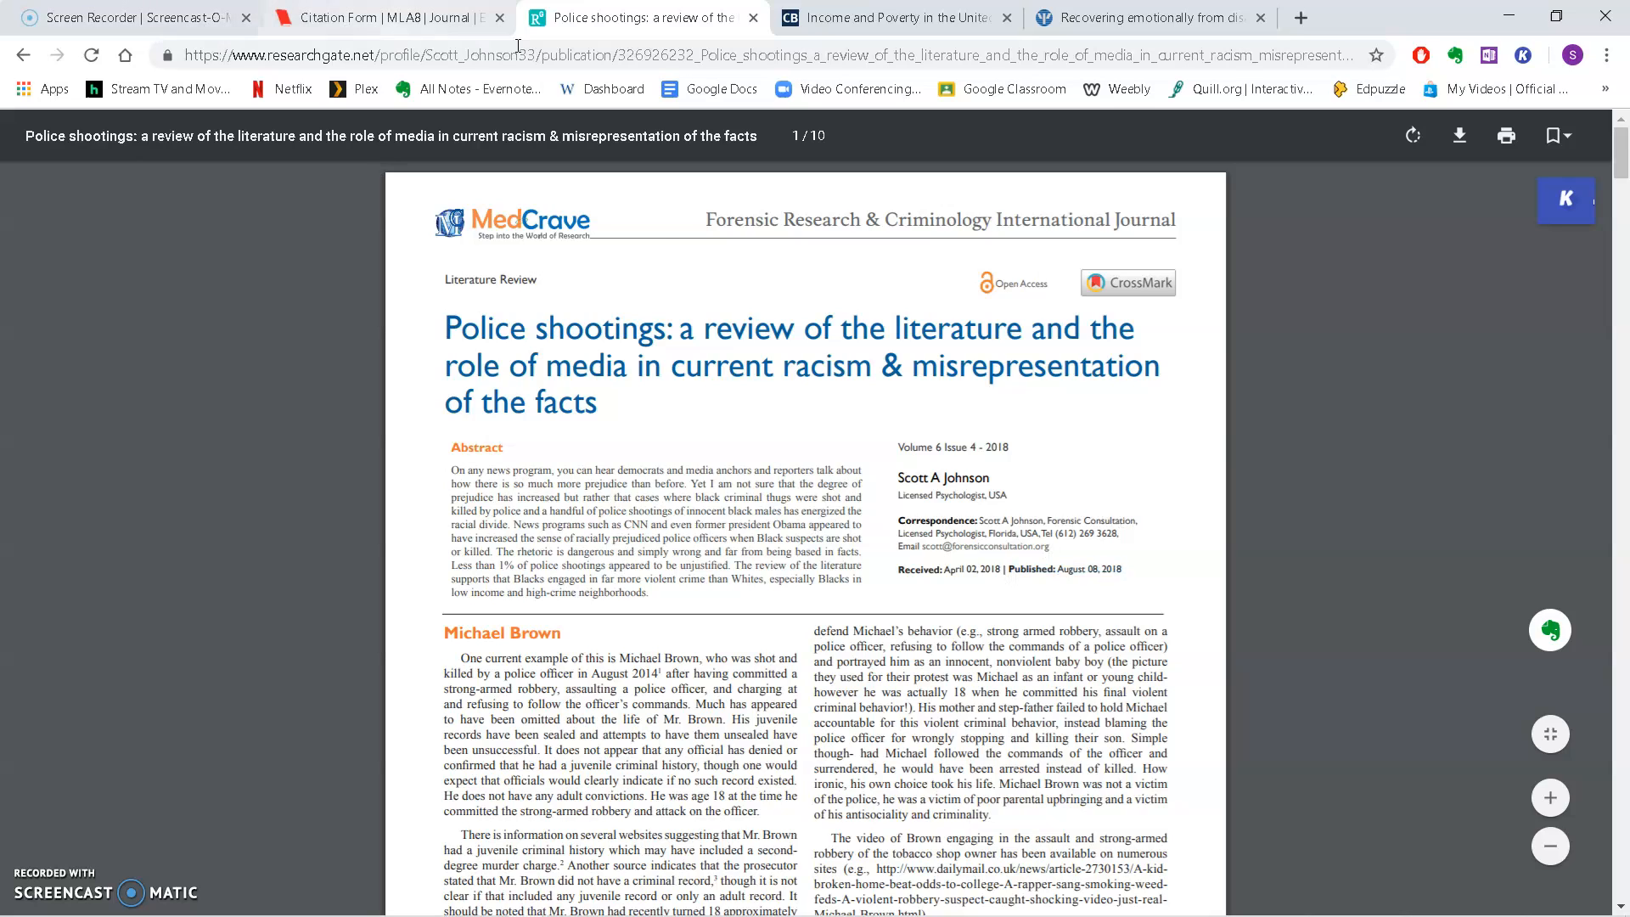
left_click(361, 26)
left_click(702, 489)
type("2018")
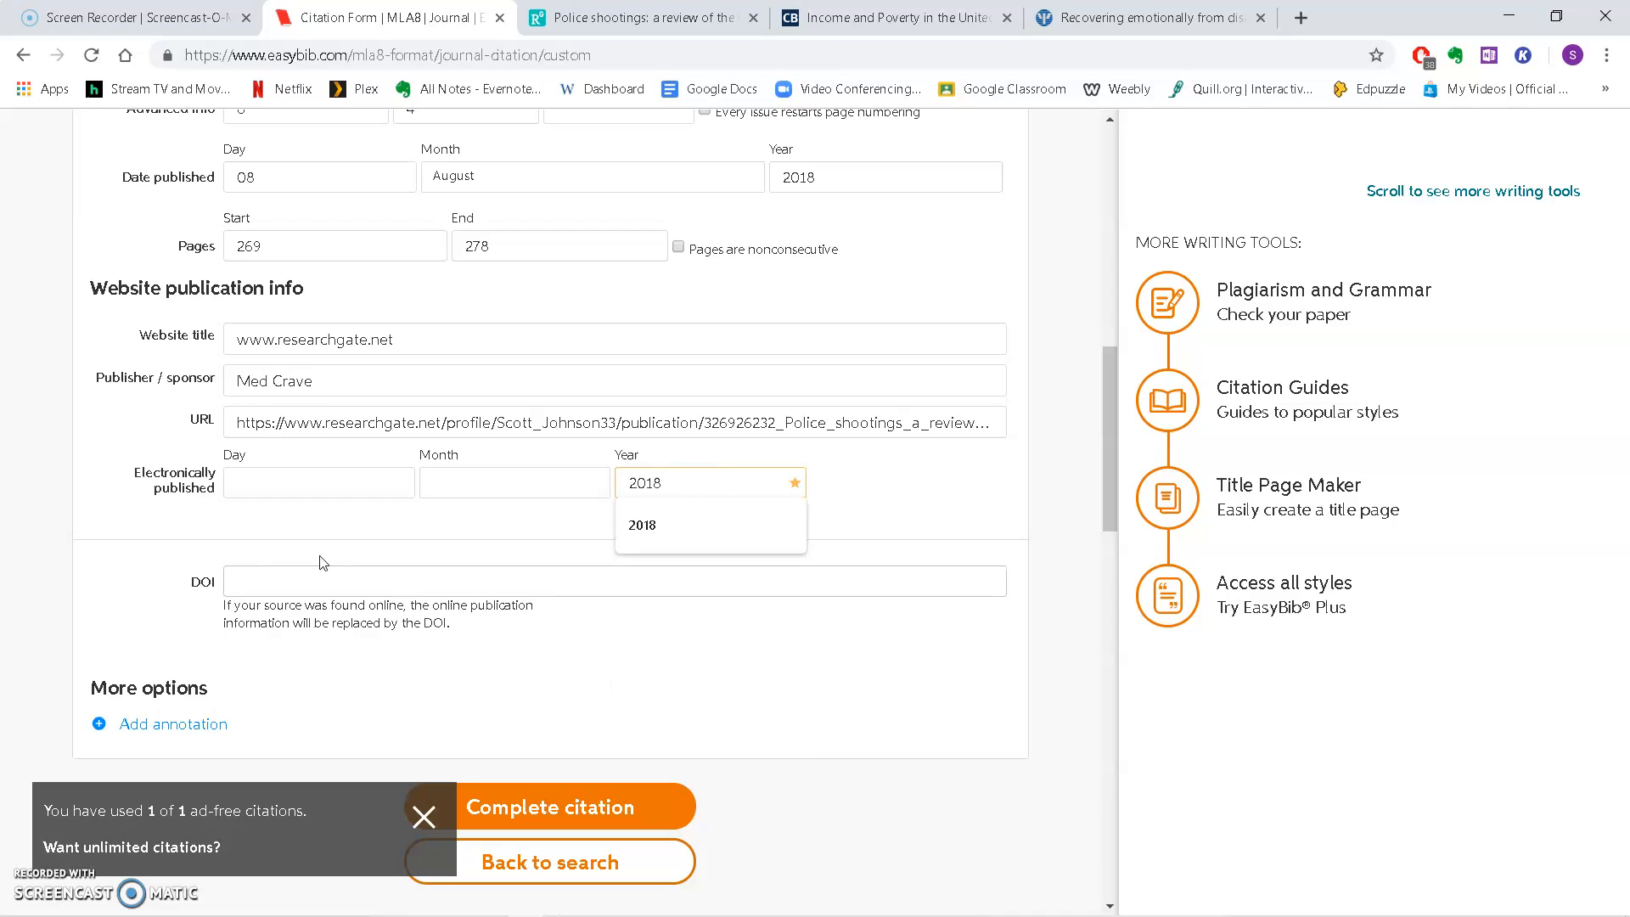
left_click(303, 608)
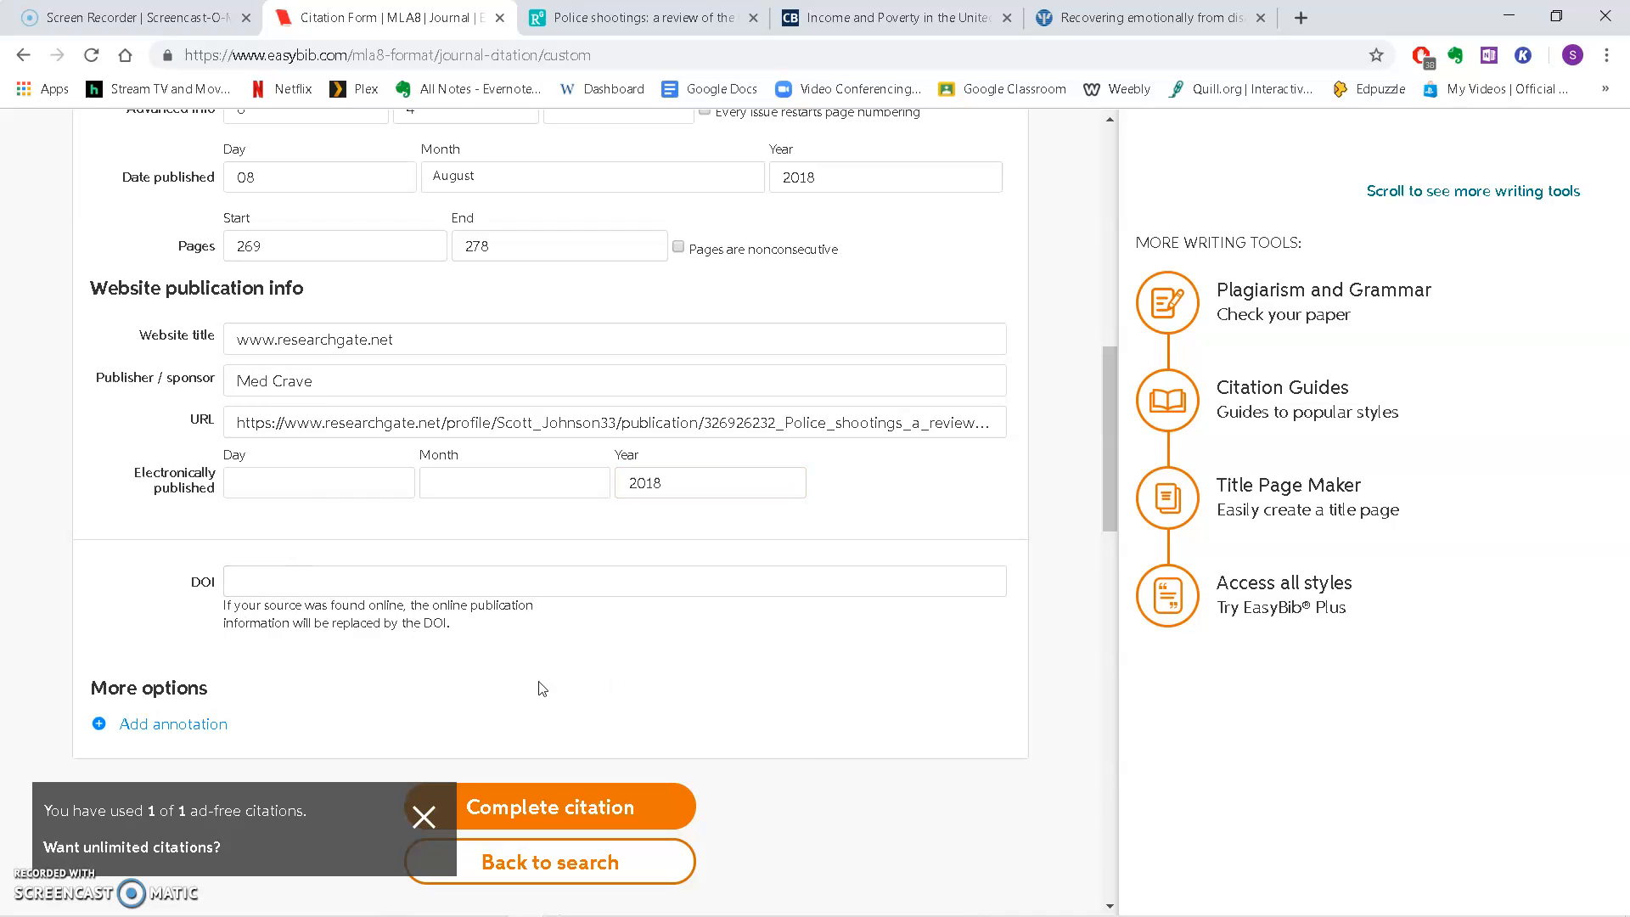
Find the citation note at the foot of the article's pages and copy the DOI "10.15406/frcij.2018.06.00215".
left_click(630, 17)
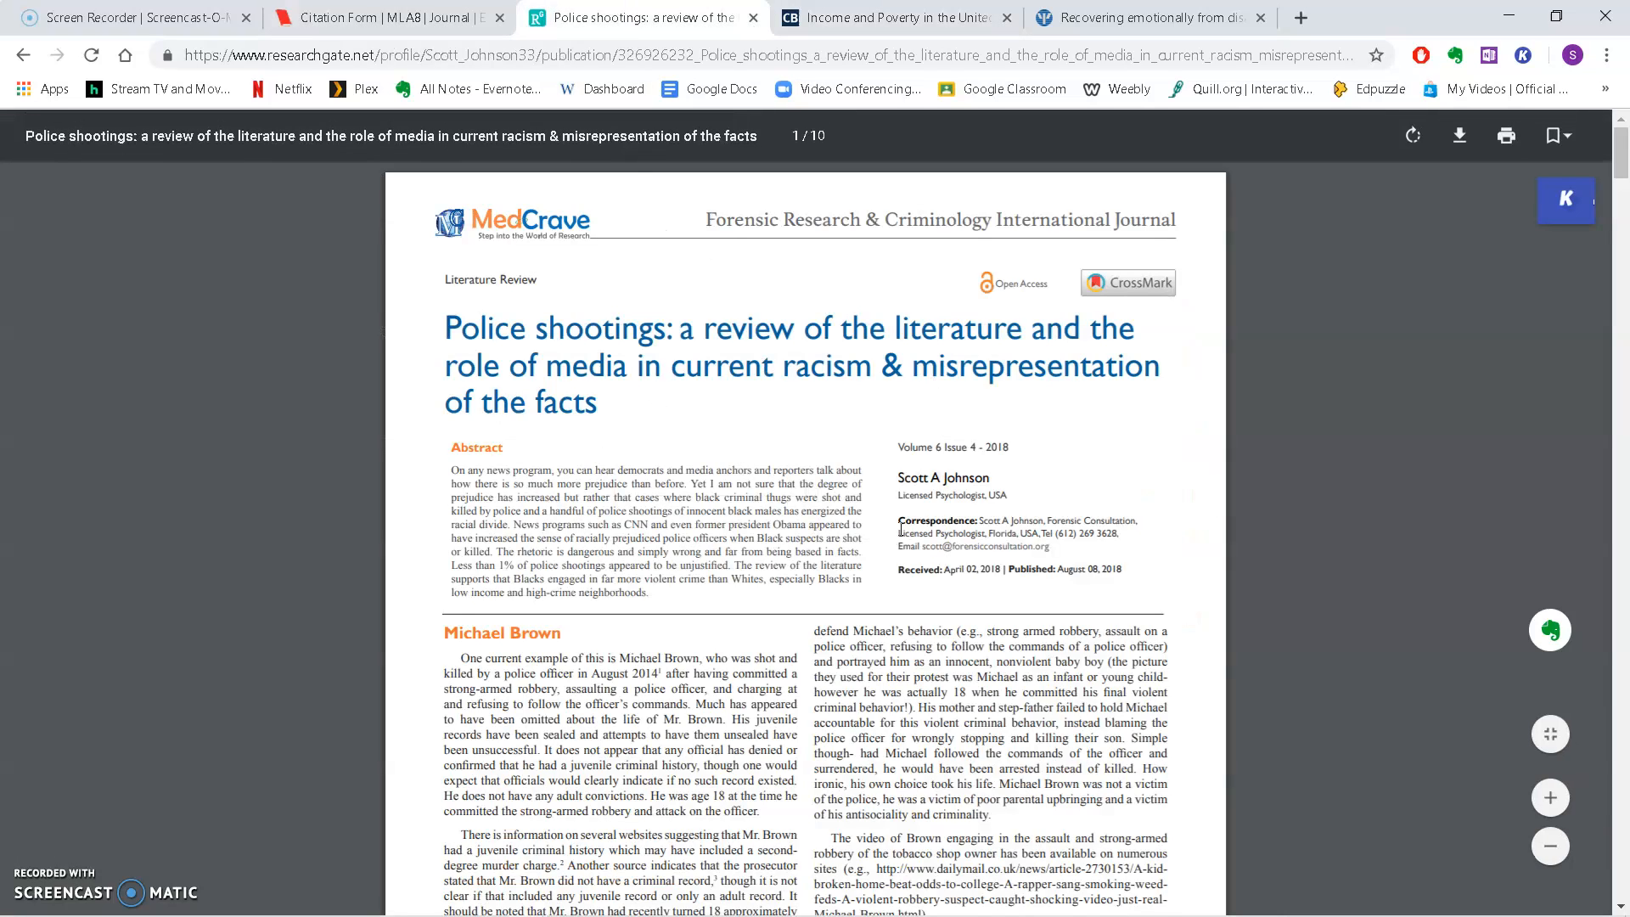
scroll(900, 528, "down", 10)
scroll(752, 441, "down", 9)
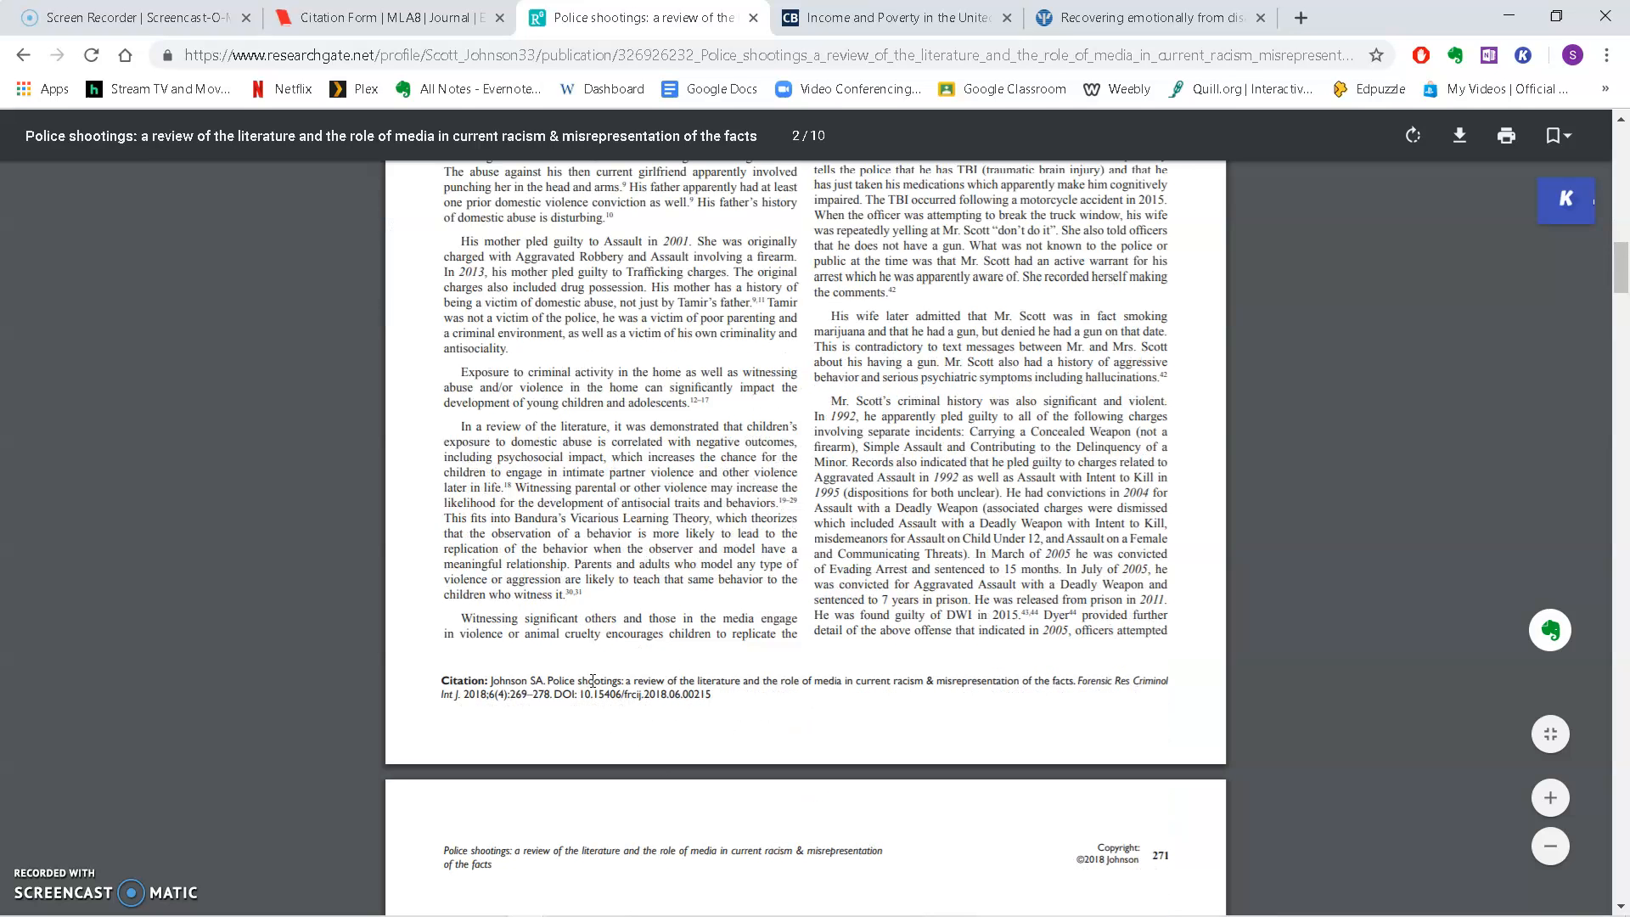
scroll(510, 677, "down", 12)
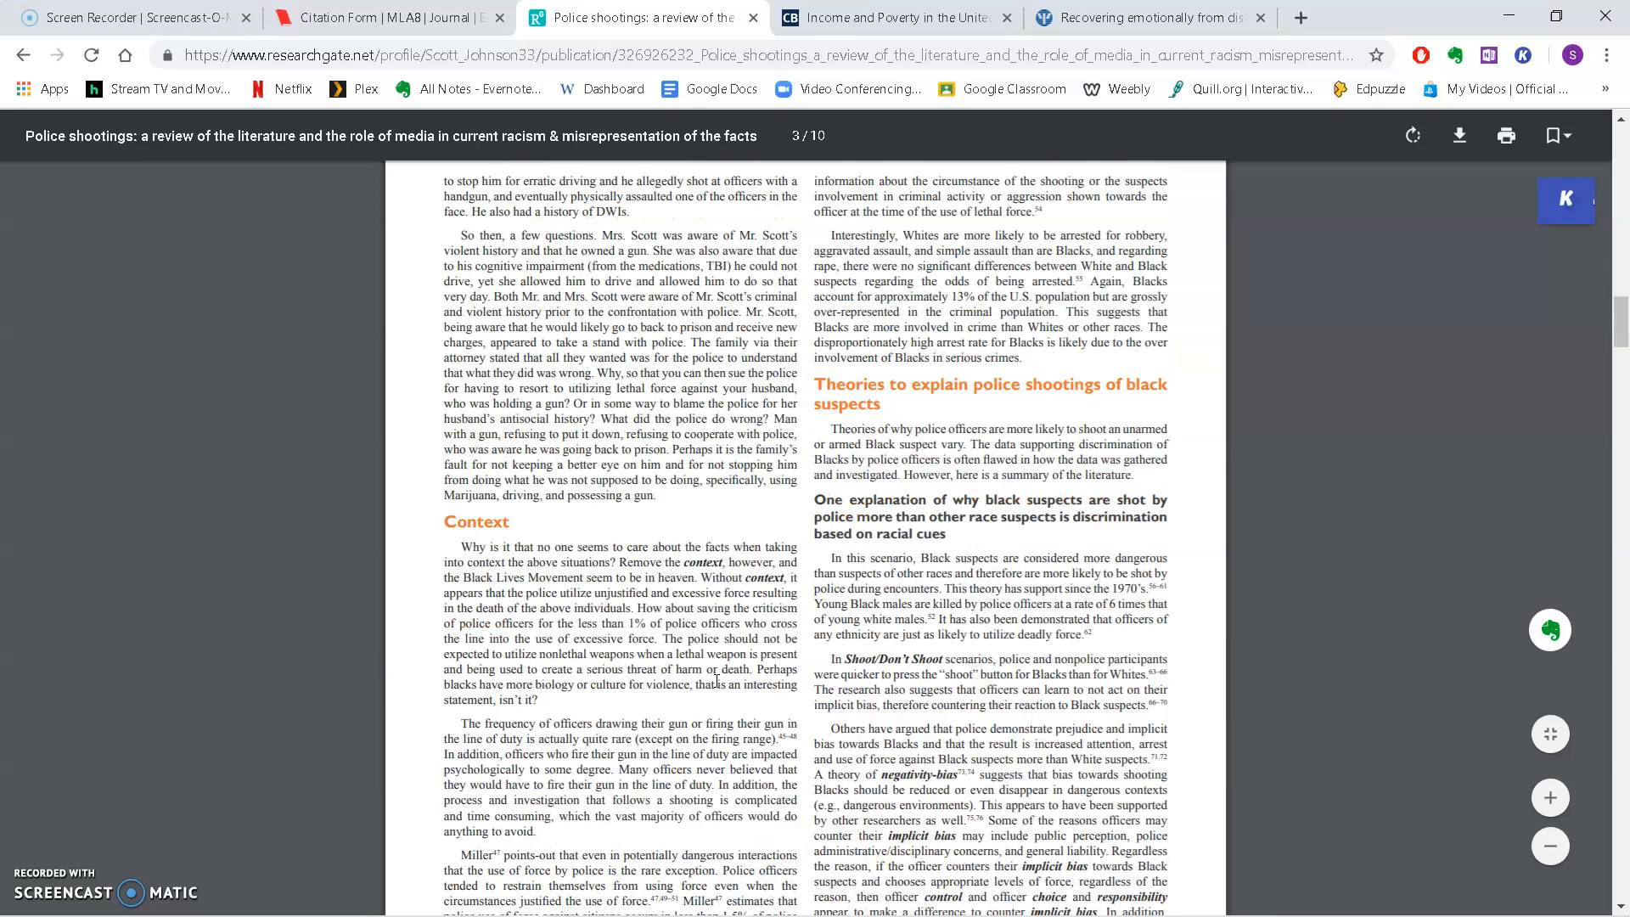
left_click_drag(494, 610, 1175, 647)
left_click_drag(580, 631, 723, 630)
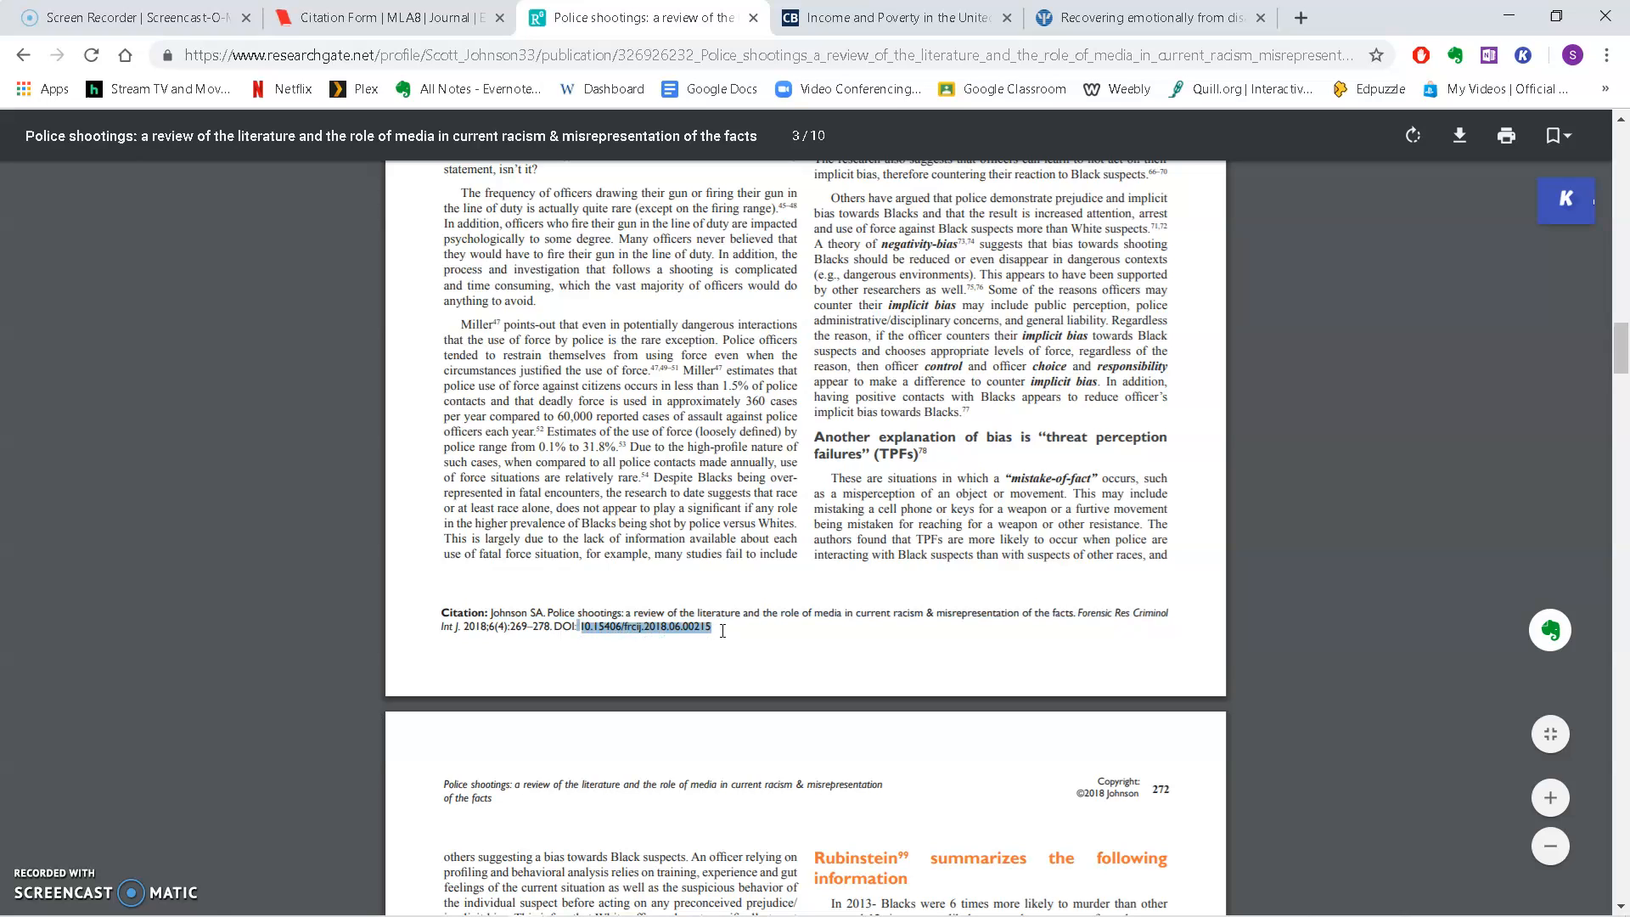
right_click(663, 635)
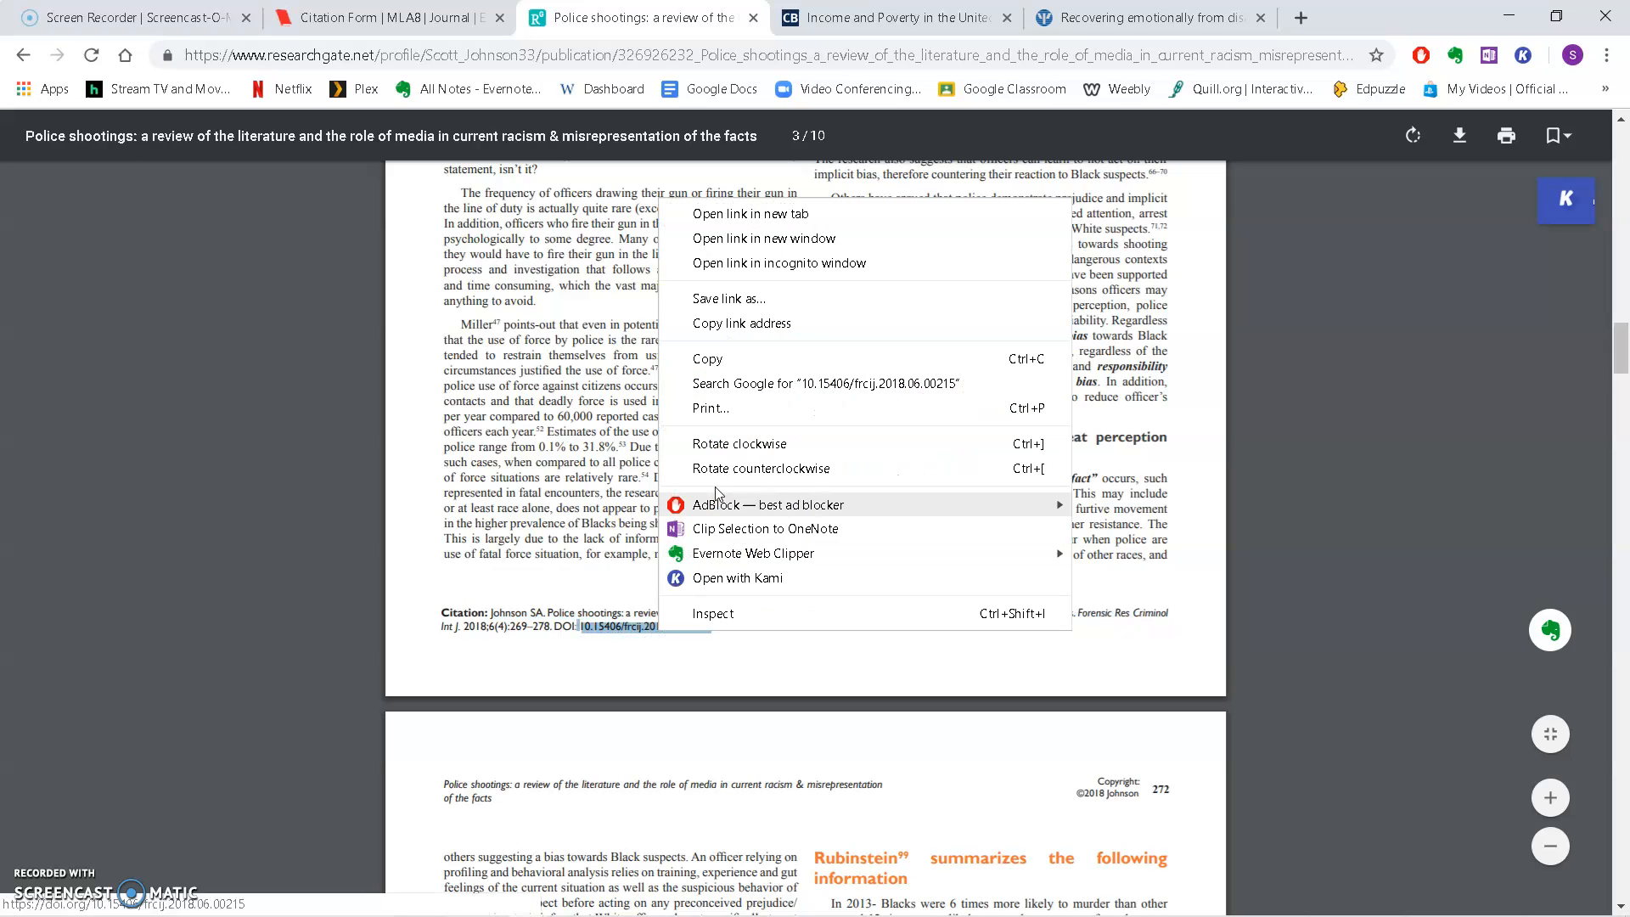
left_click(788, 359)
left_click(679, 633)
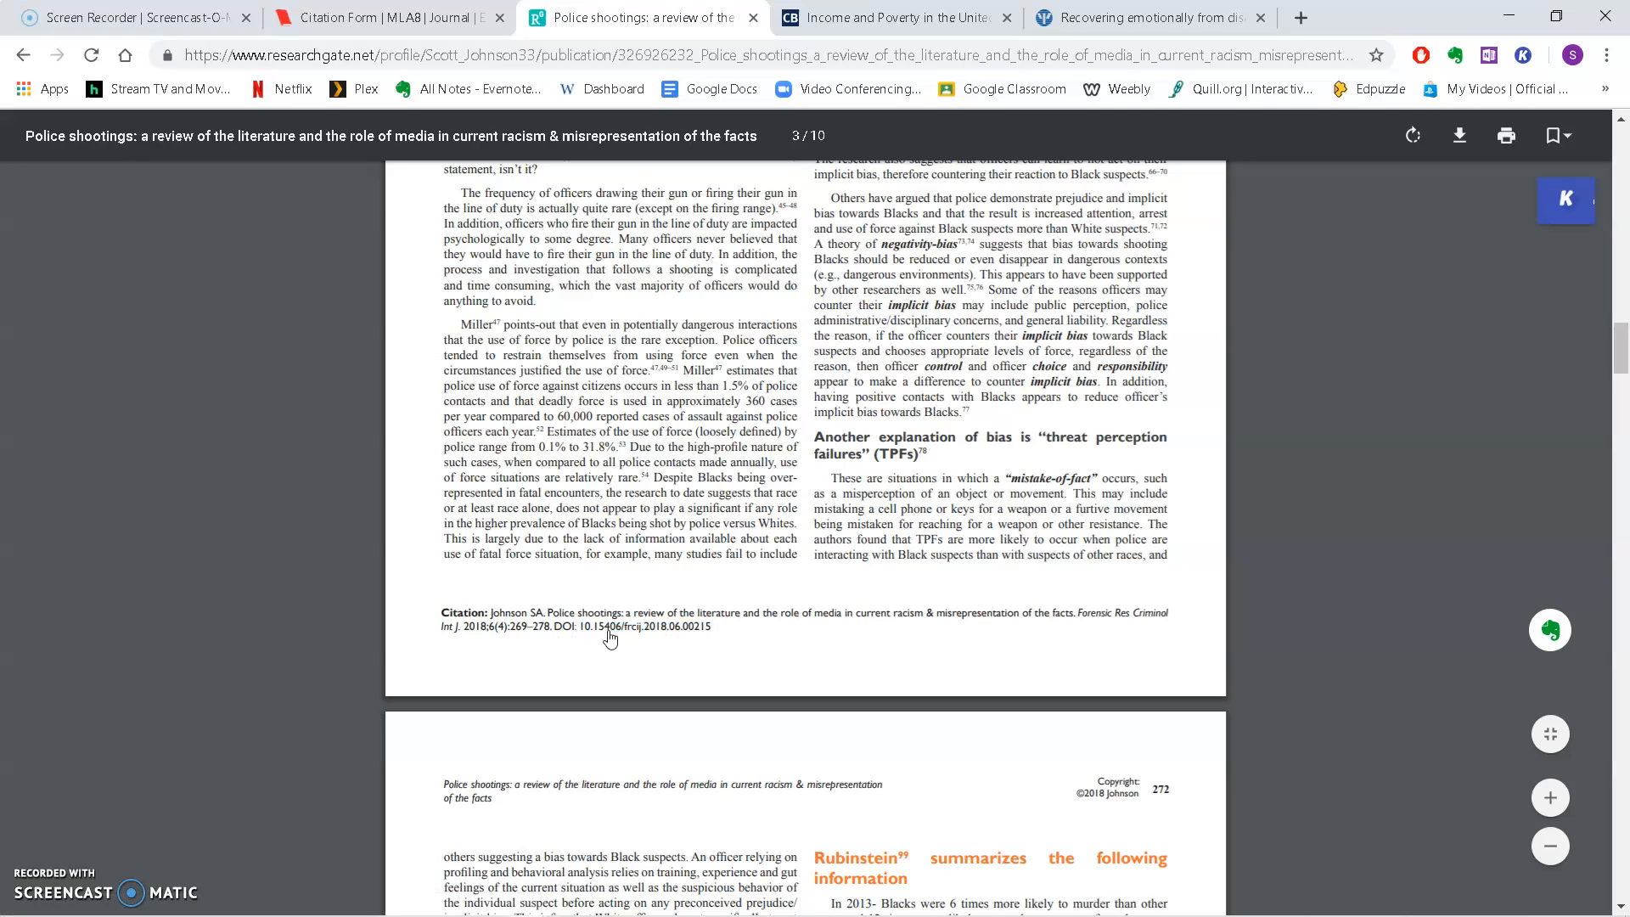
left_click_drag(492, 613, 1278, 634)
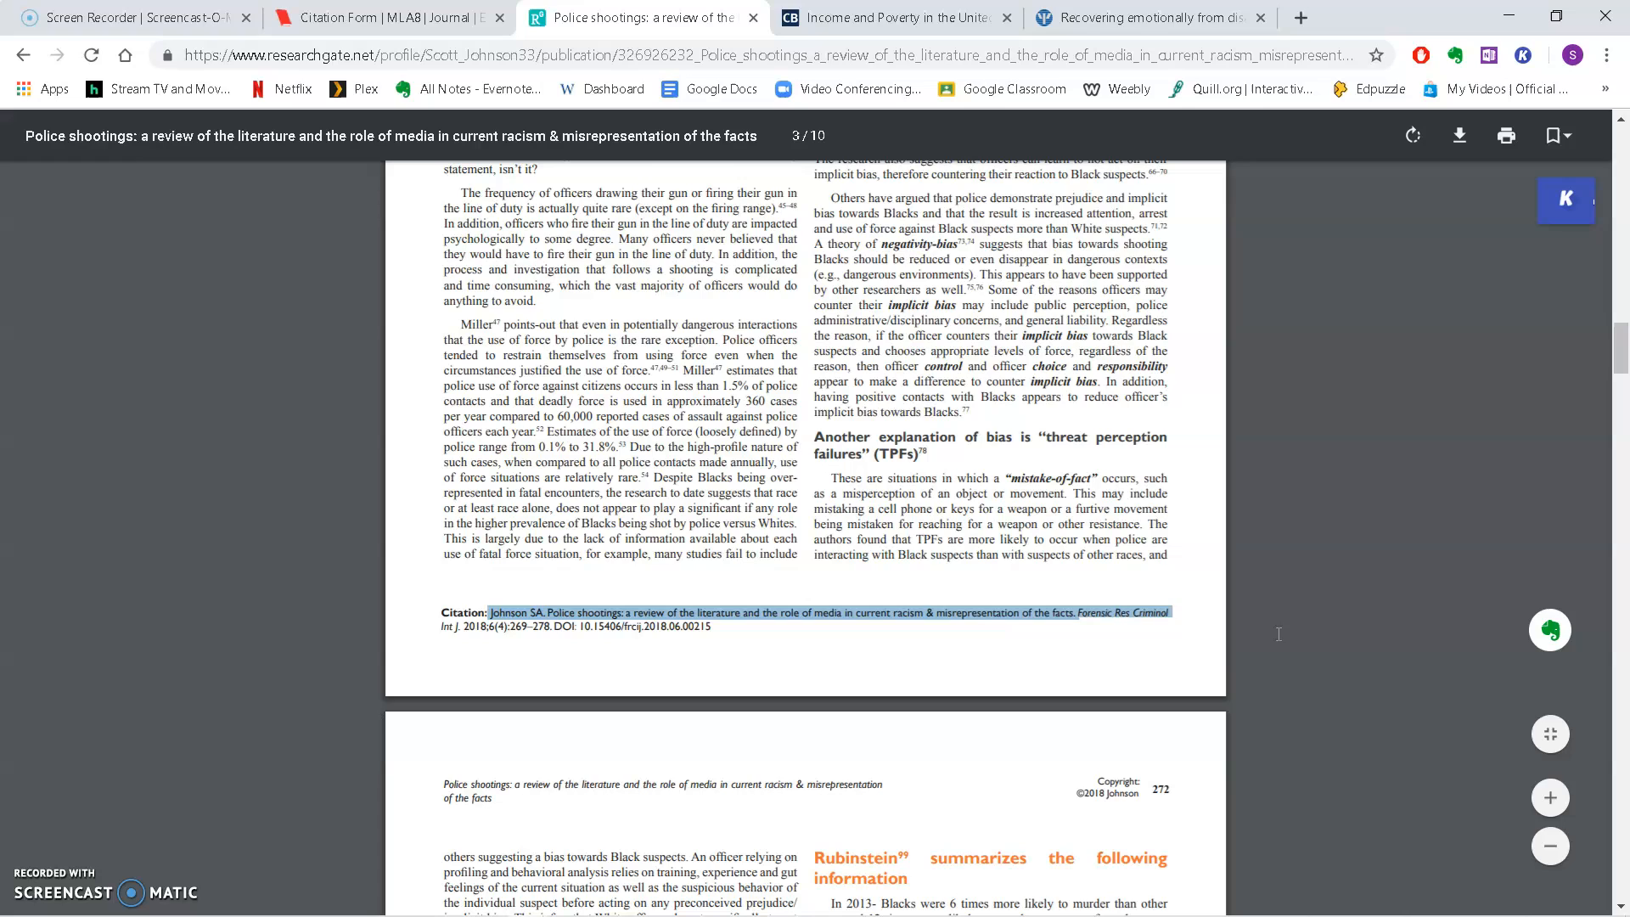
left_click(779, 631)
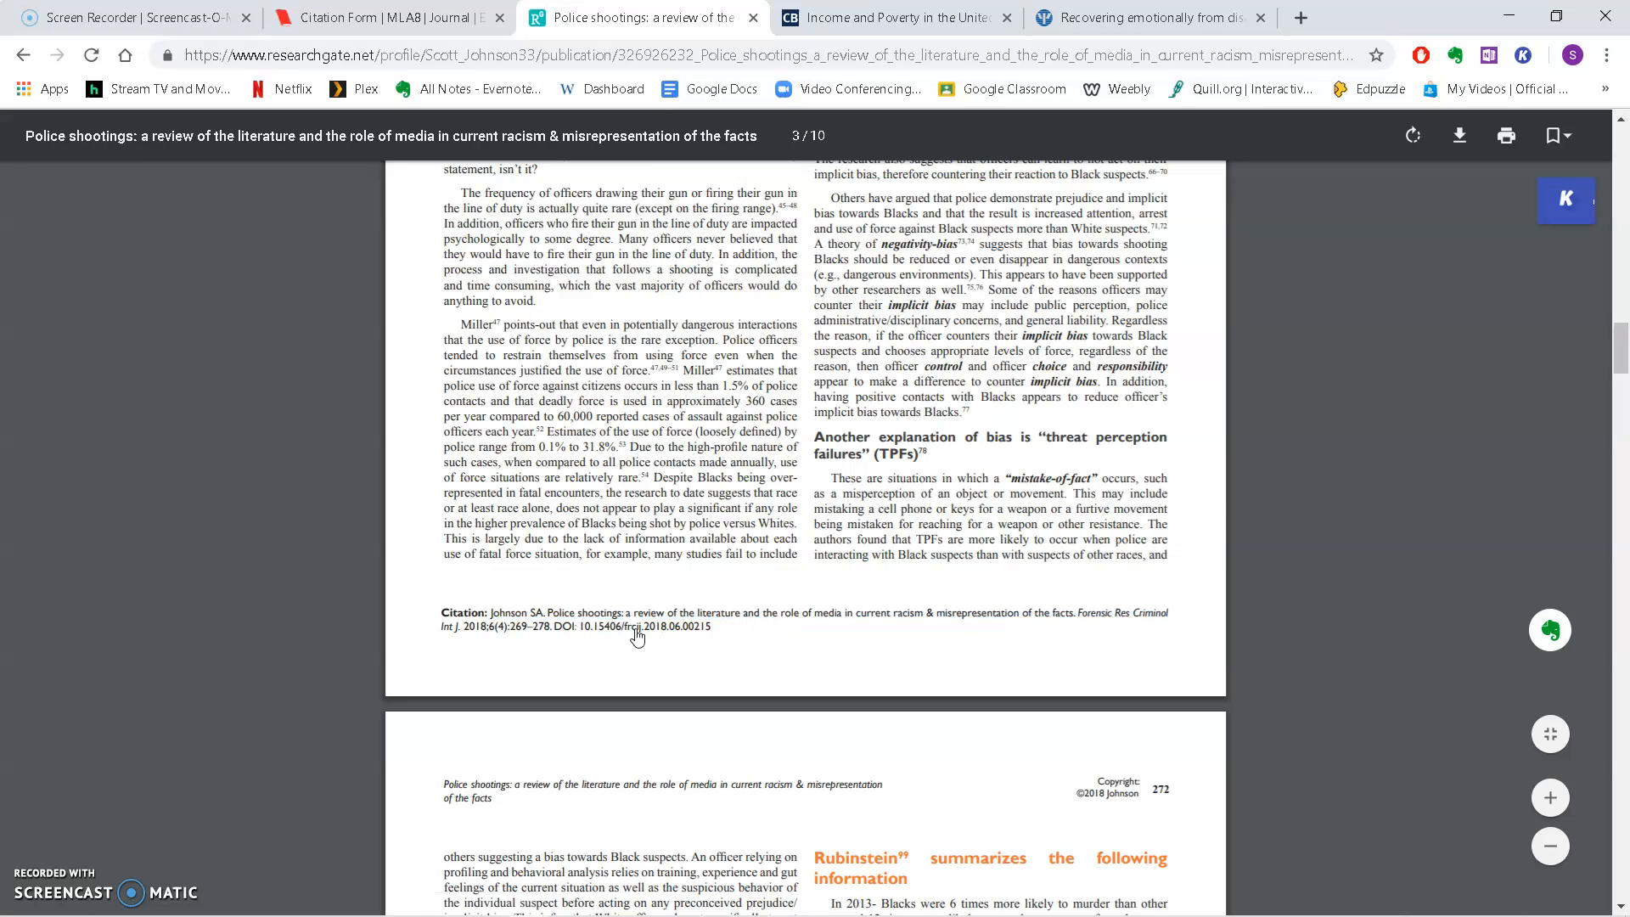
scroll(615, 641, "down", 3)
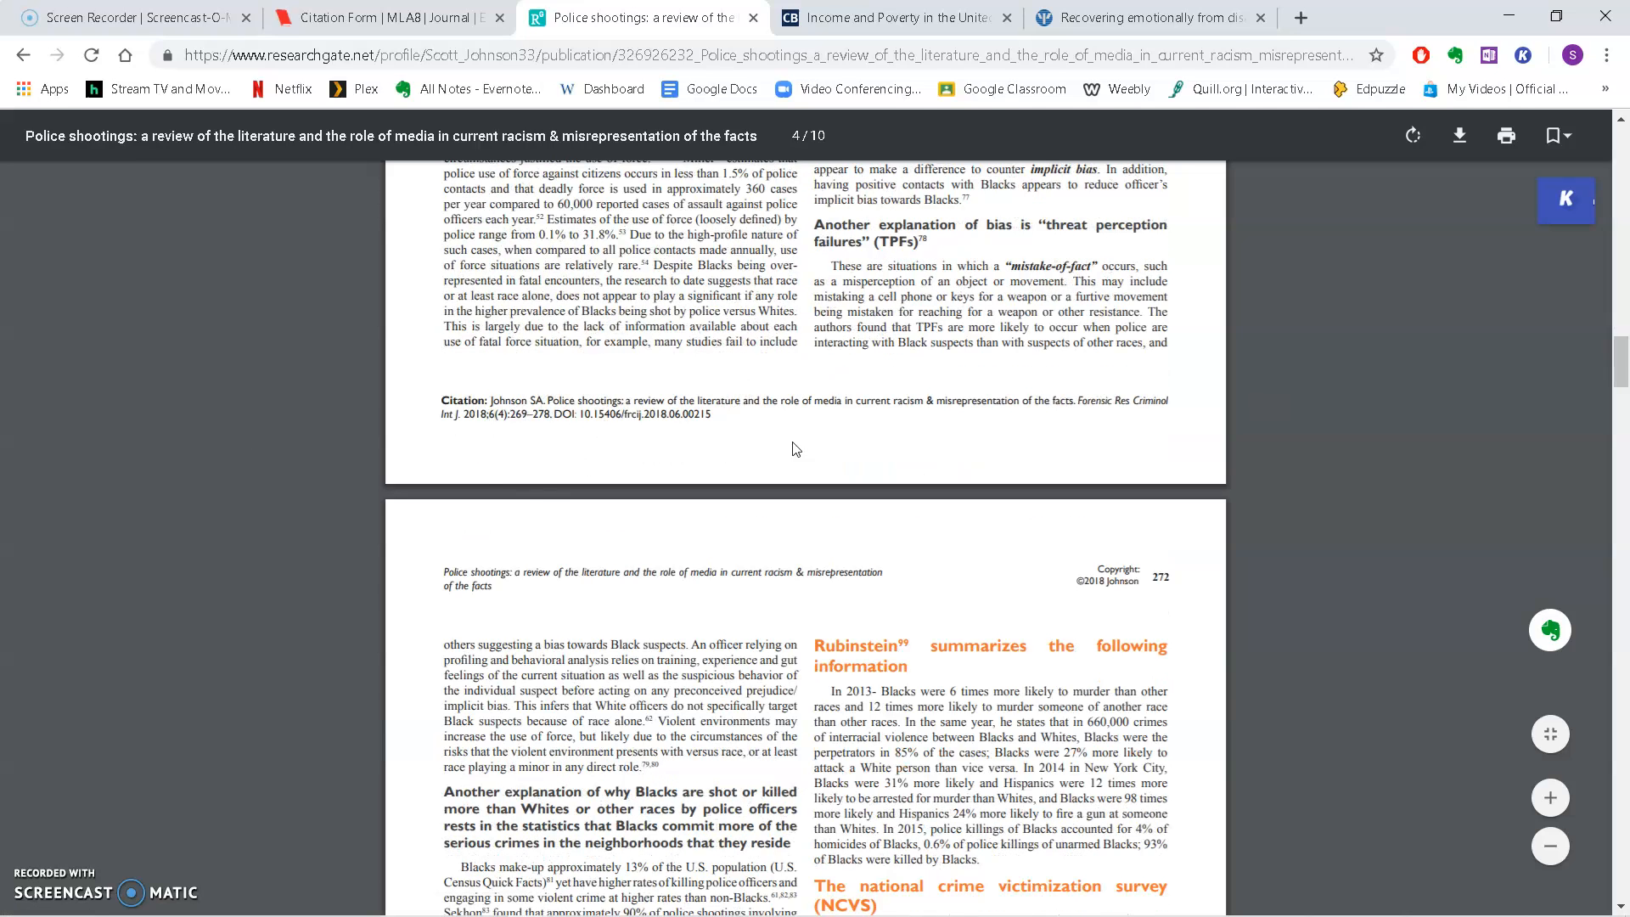
Paste the DOI "10.15406/frcij.2018.06.00215" into the citation form without its leading space and complete the citation.
left_click(382, 17)
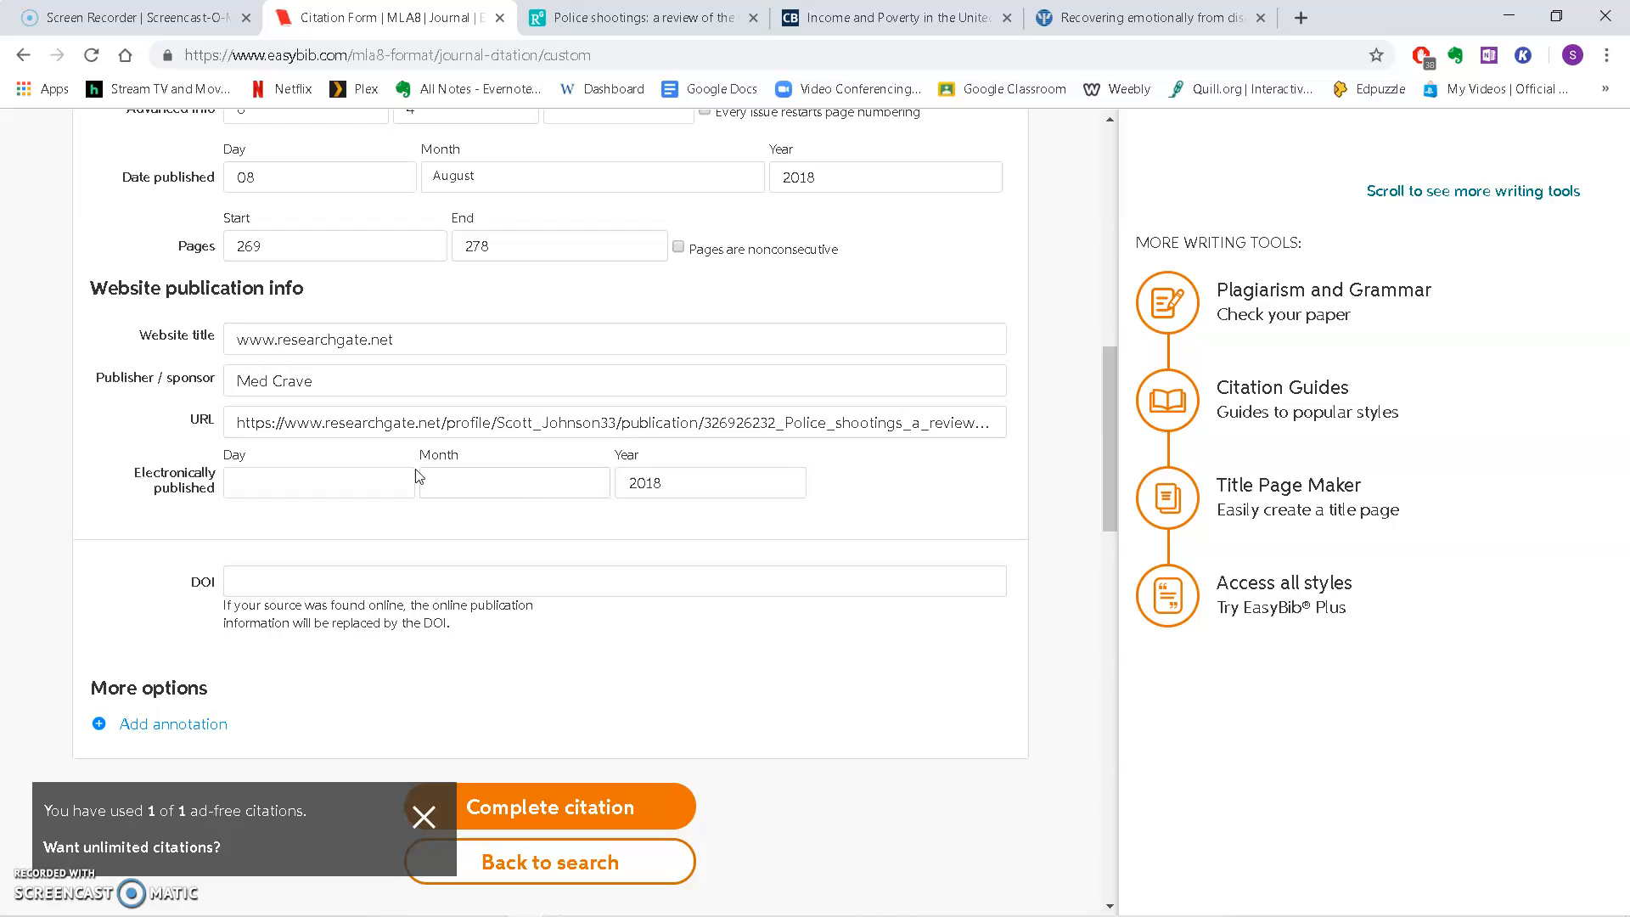
left_click(336, 582)
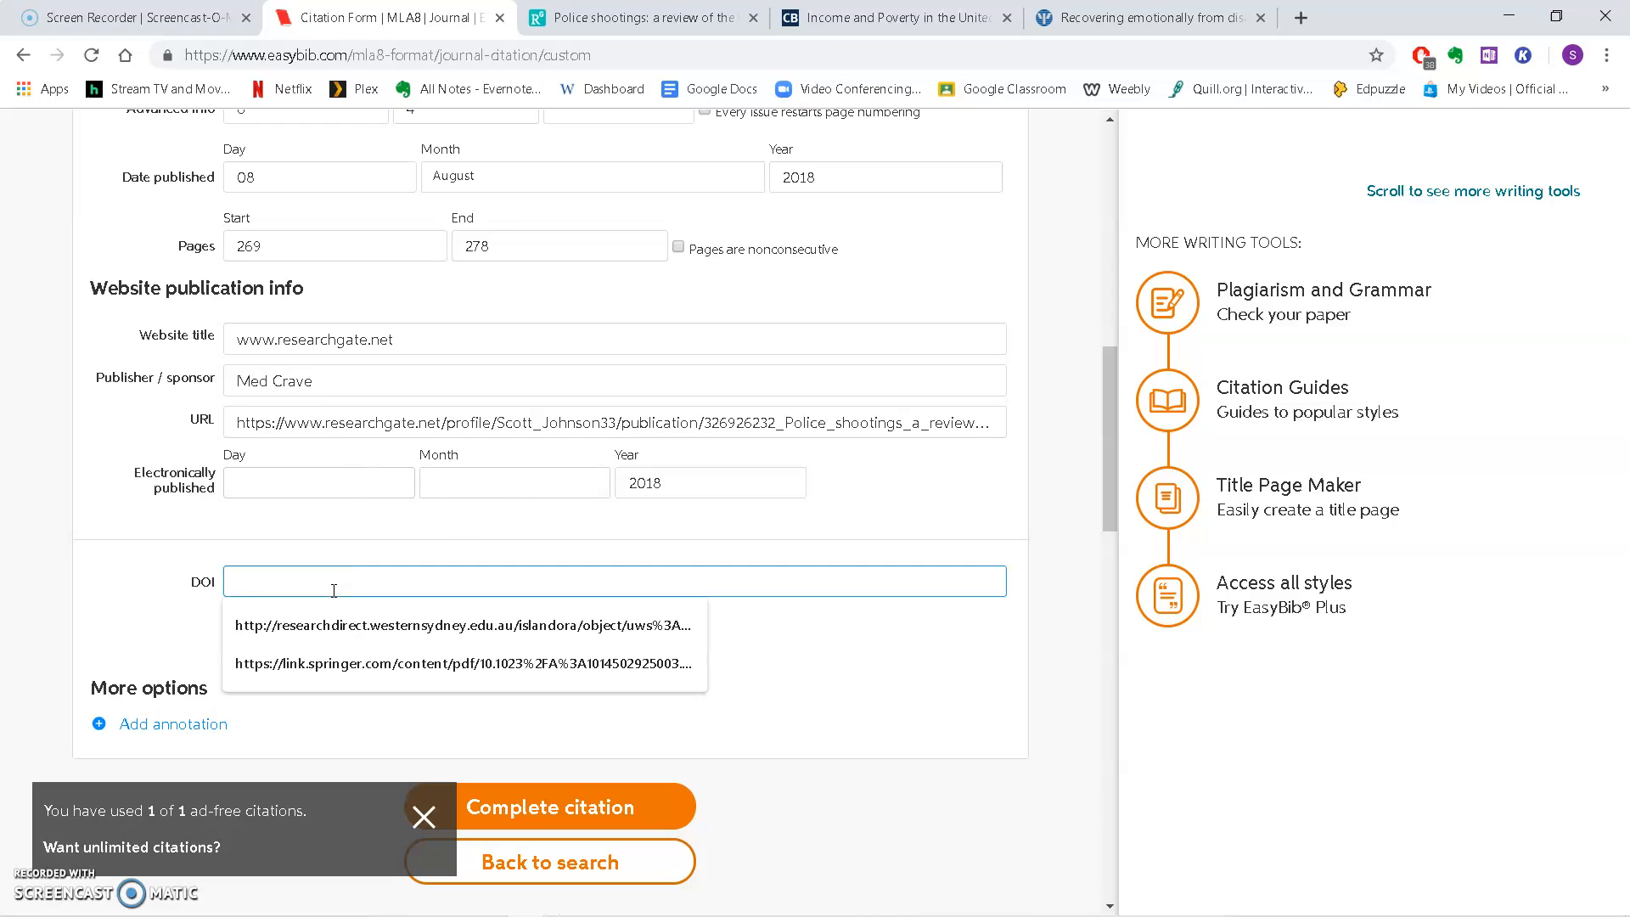
type("10.15406/frcij.2018.06.00215")
left_click(619, 644)
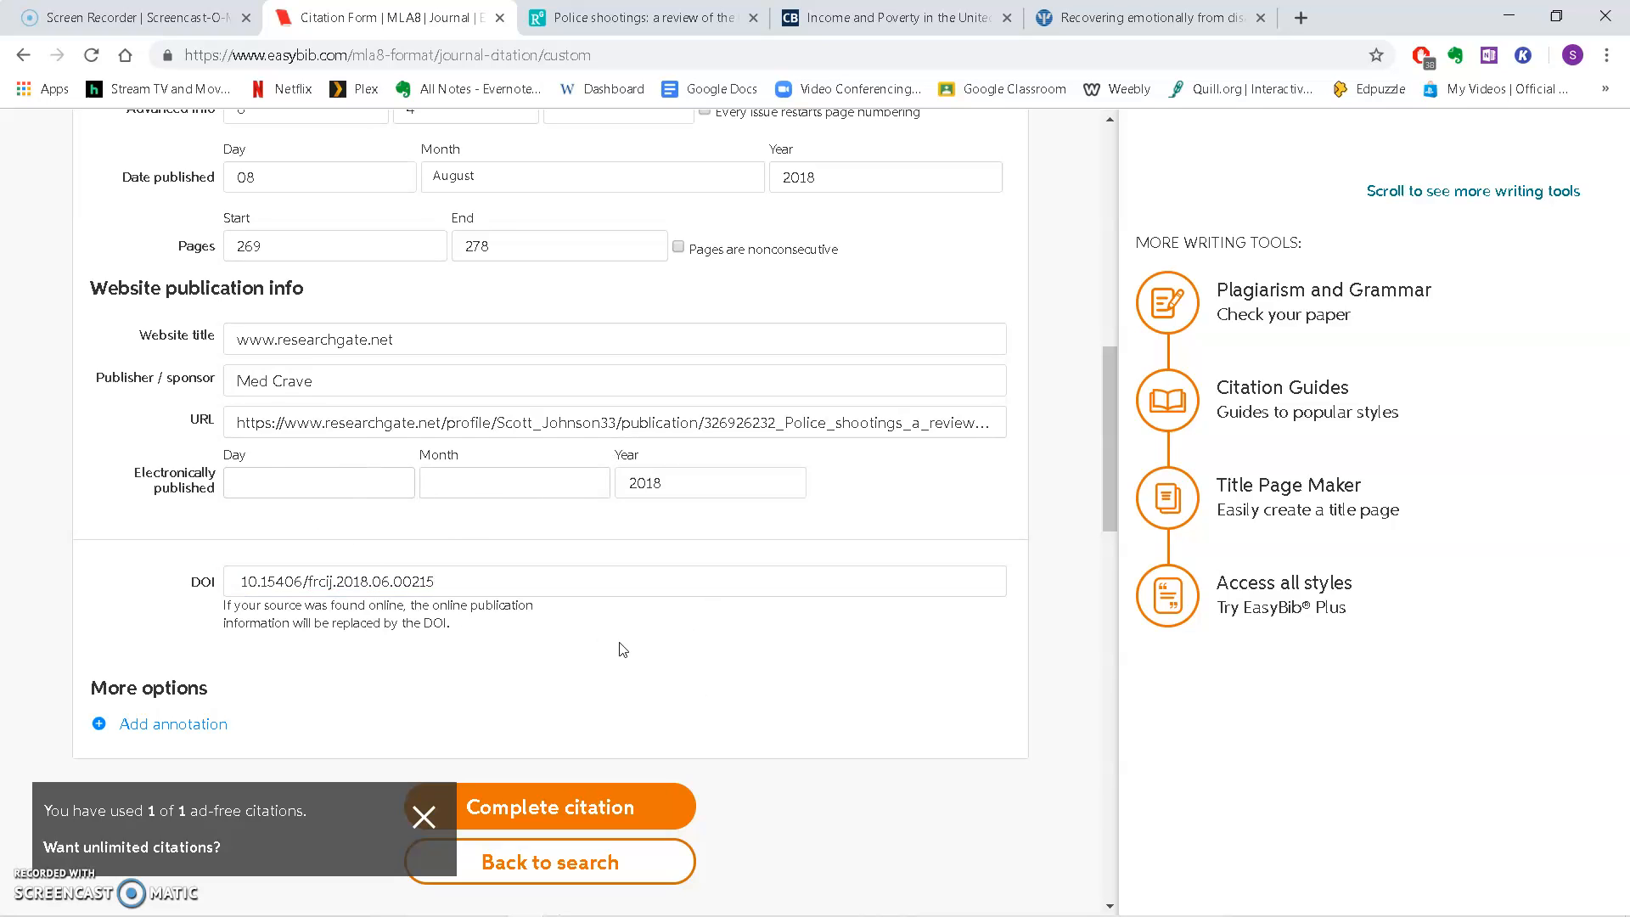
left_click(239, 574)
key("BackSpace")
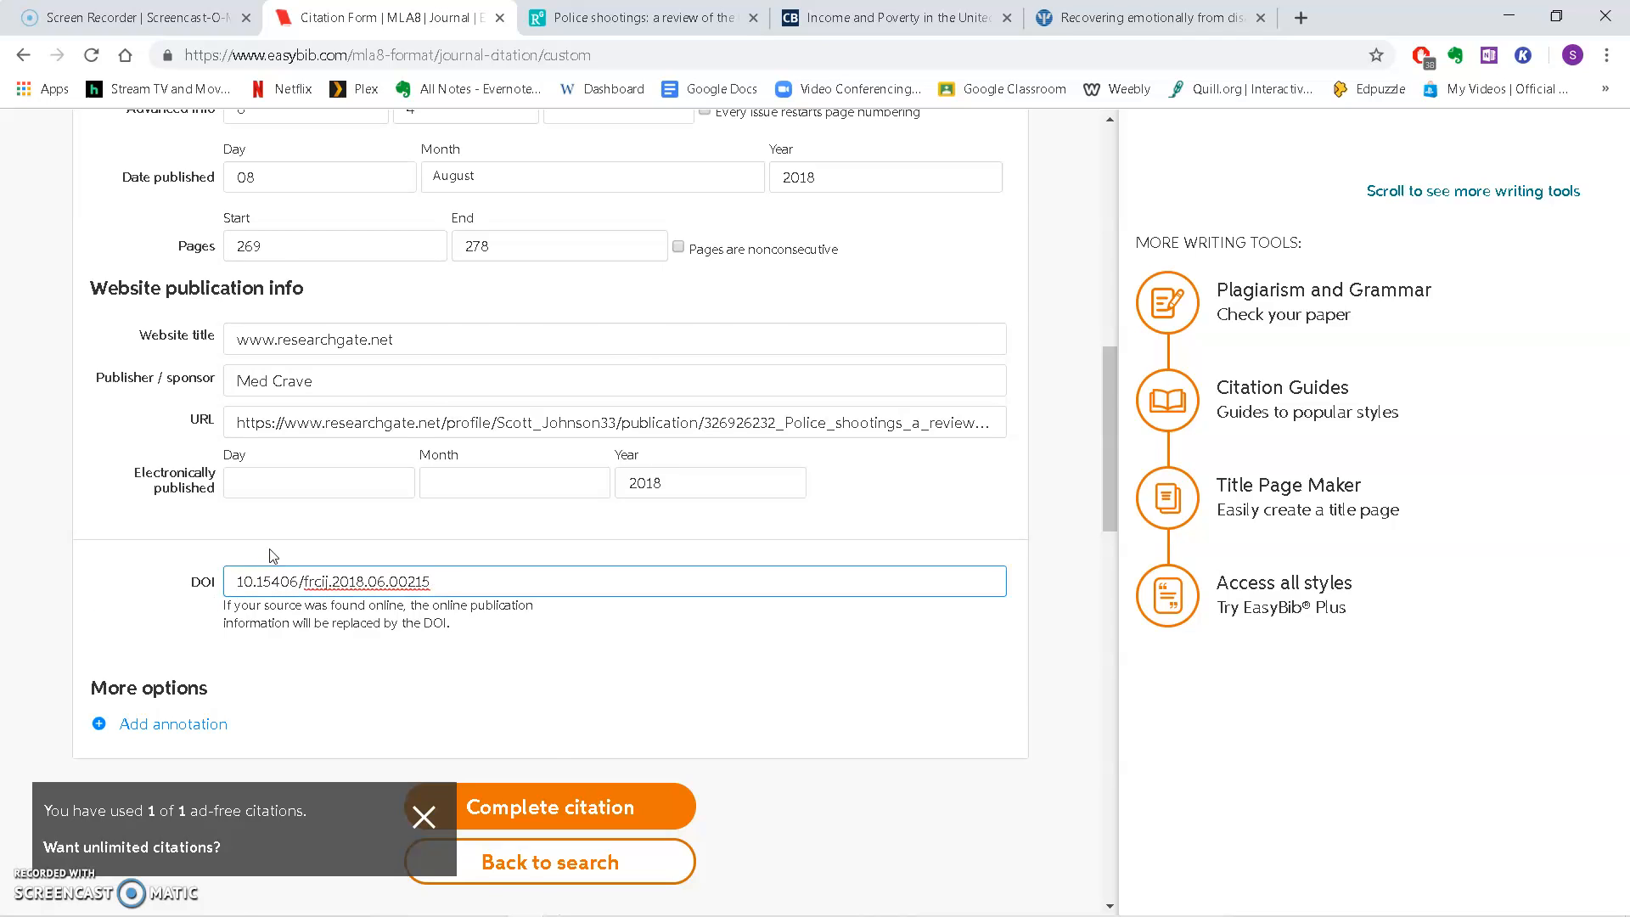
scroll(266, 556, "down", 2)
left_click(580, 594)
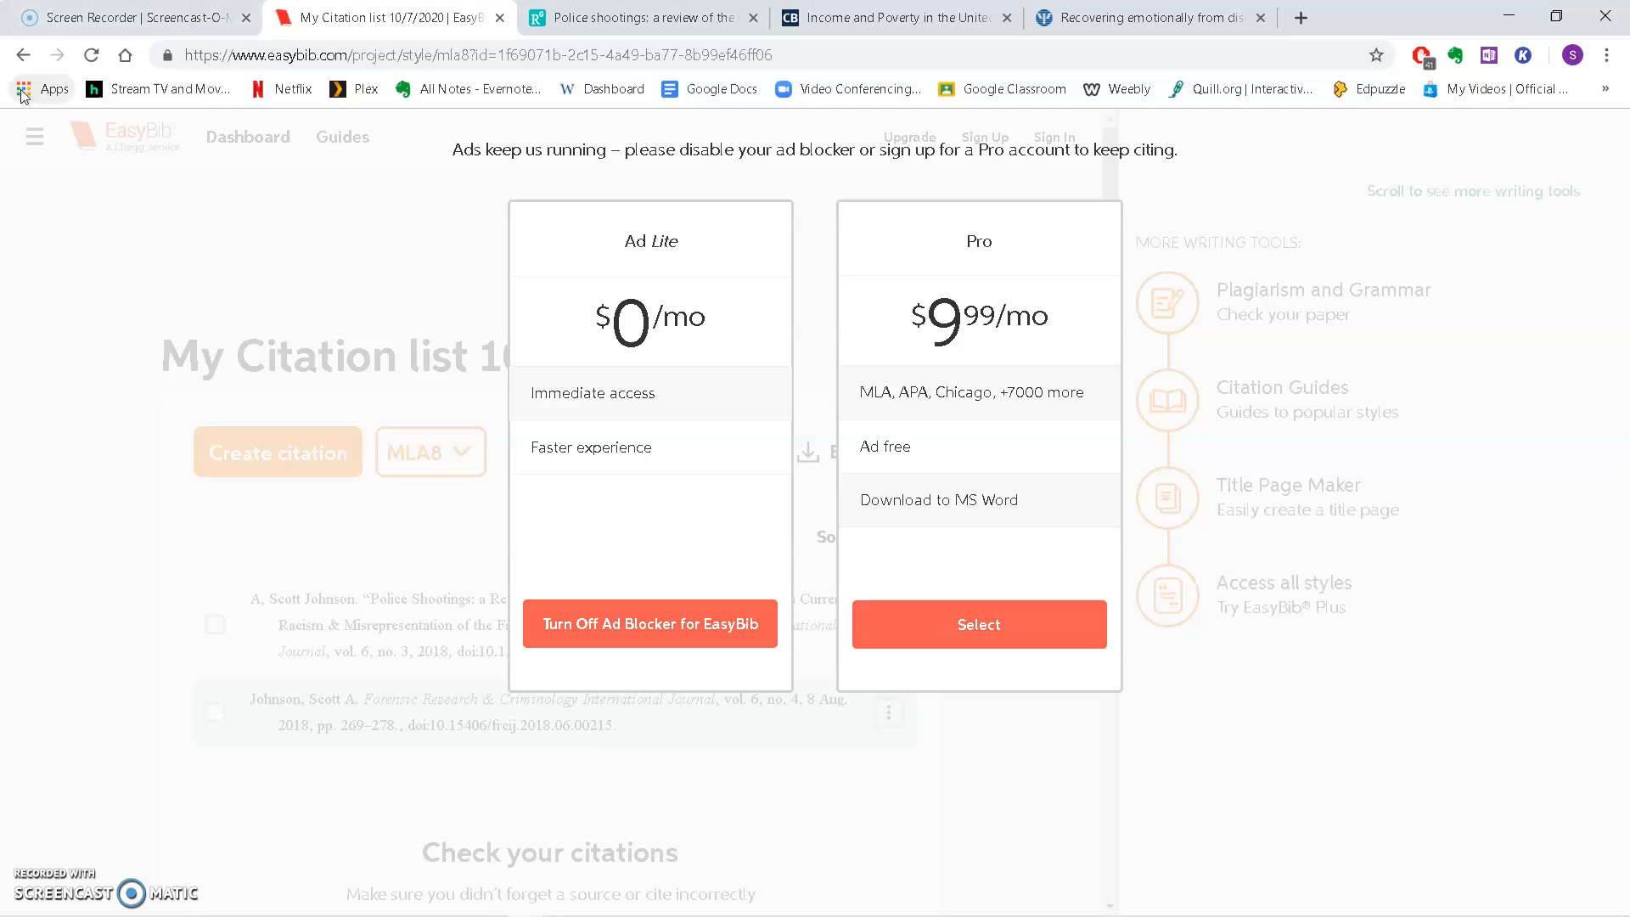
Return to EasyBib's source type selection and close the police shootings article.
left_click(23, 56)
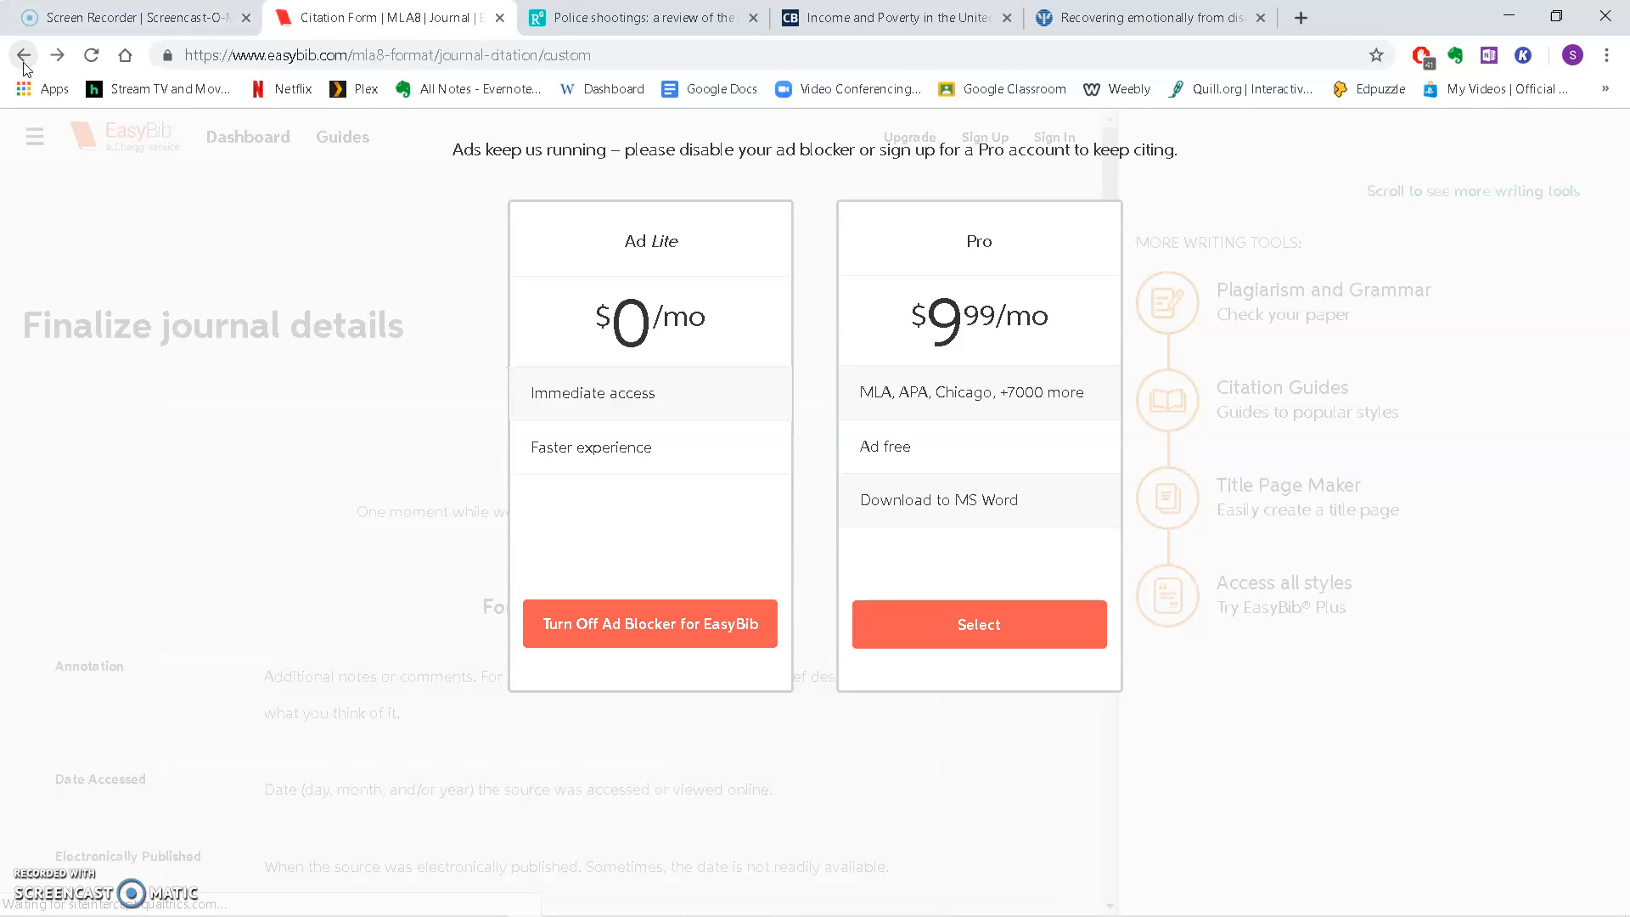
left_click(23, 55)
left_click(1324, 382)
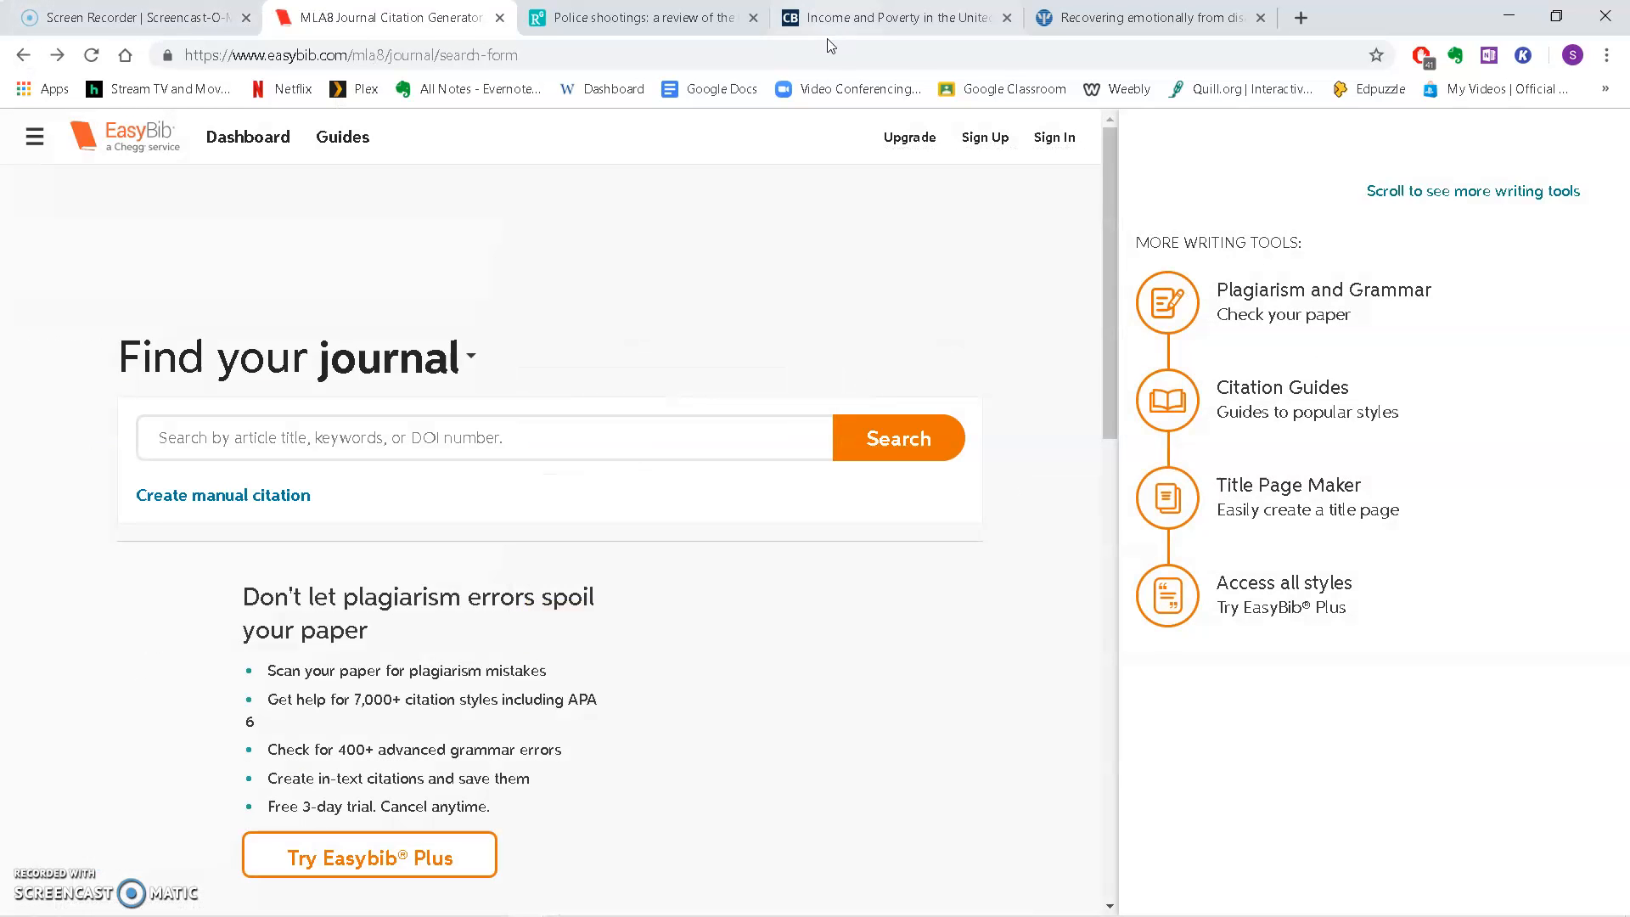
left_click(23, 55)
left_click(707, 31)
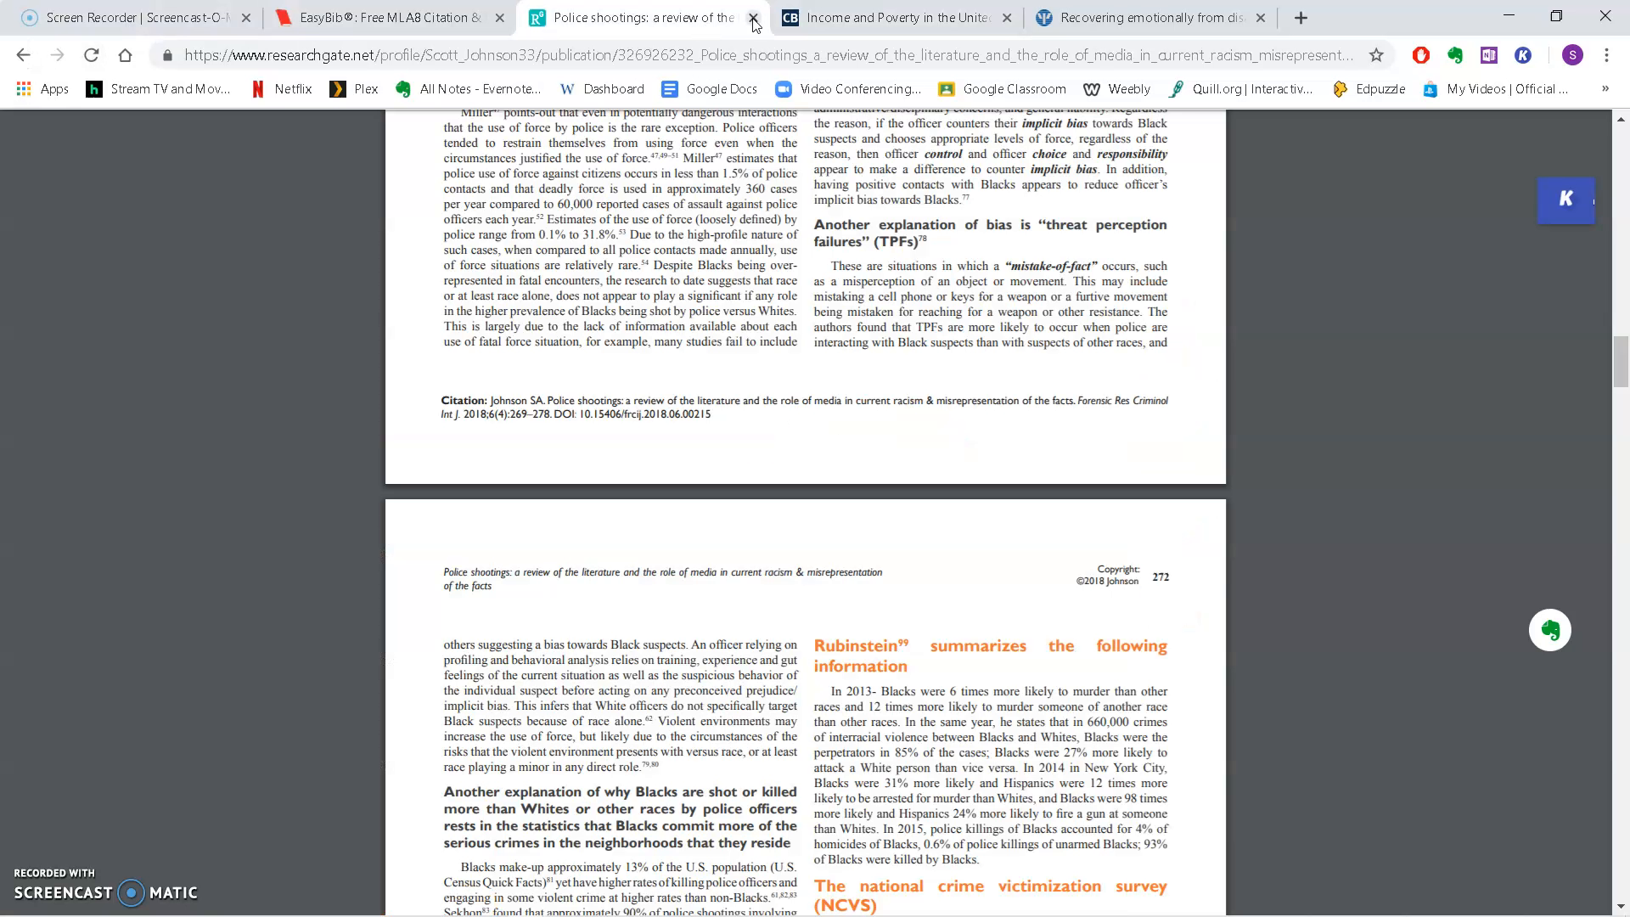
left_click(752, 17)
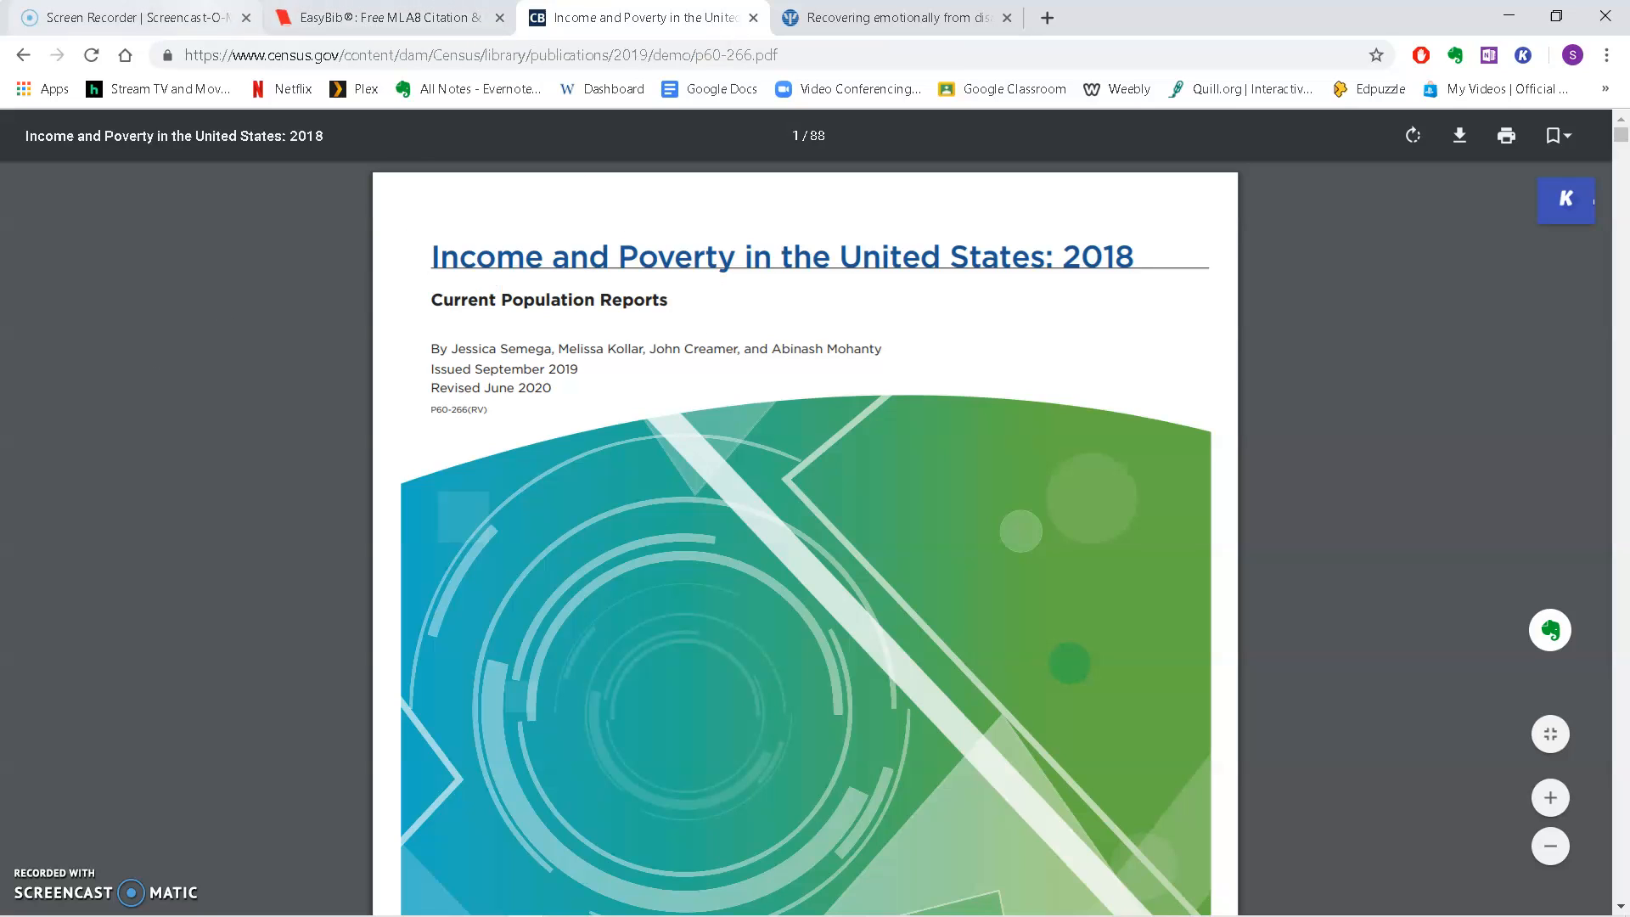
Choose Government Publication from EasyBib's additional source types for the new citation.
left_click(349, 18)
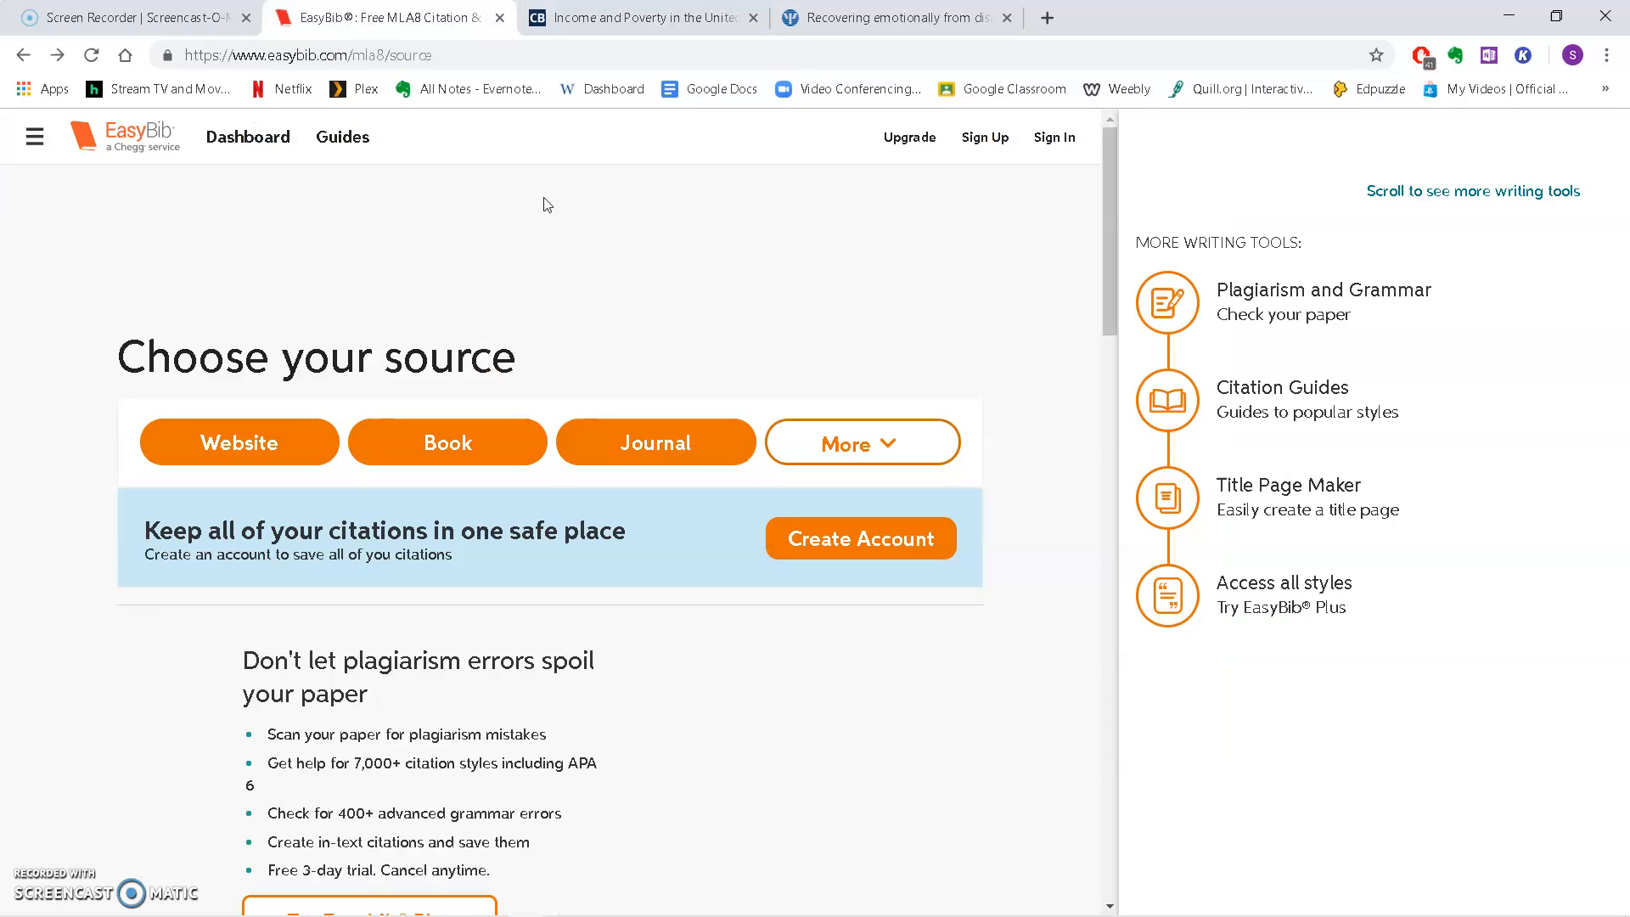
left_click(891, 450)
scroll(891, 450, "down", 3)
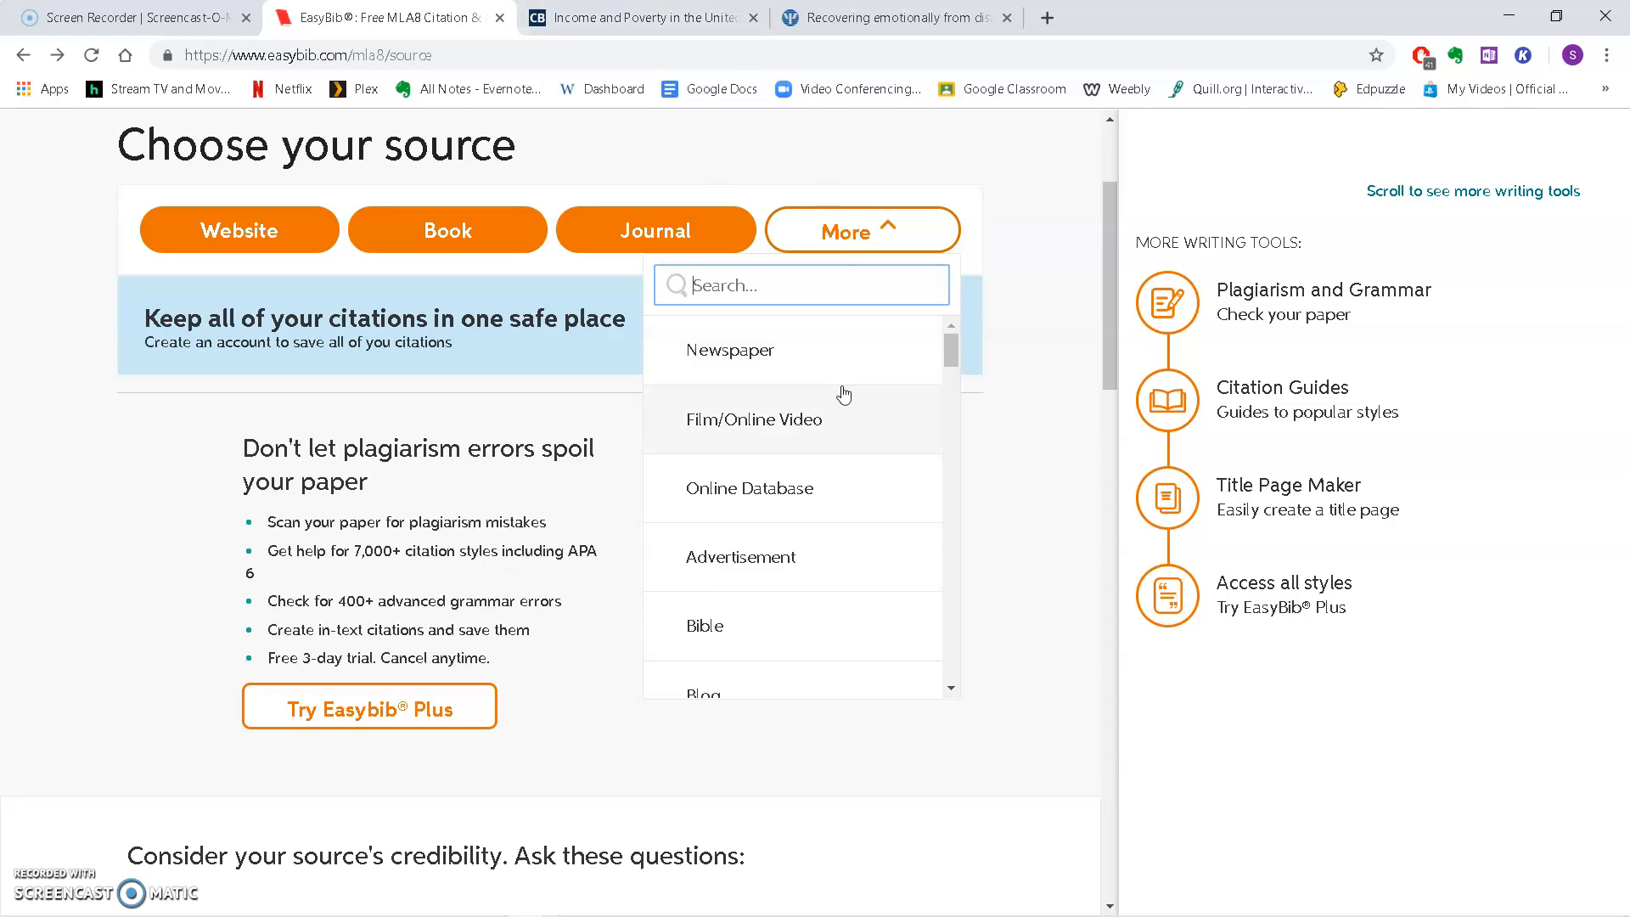
scroll(849, 429, "down", 1)
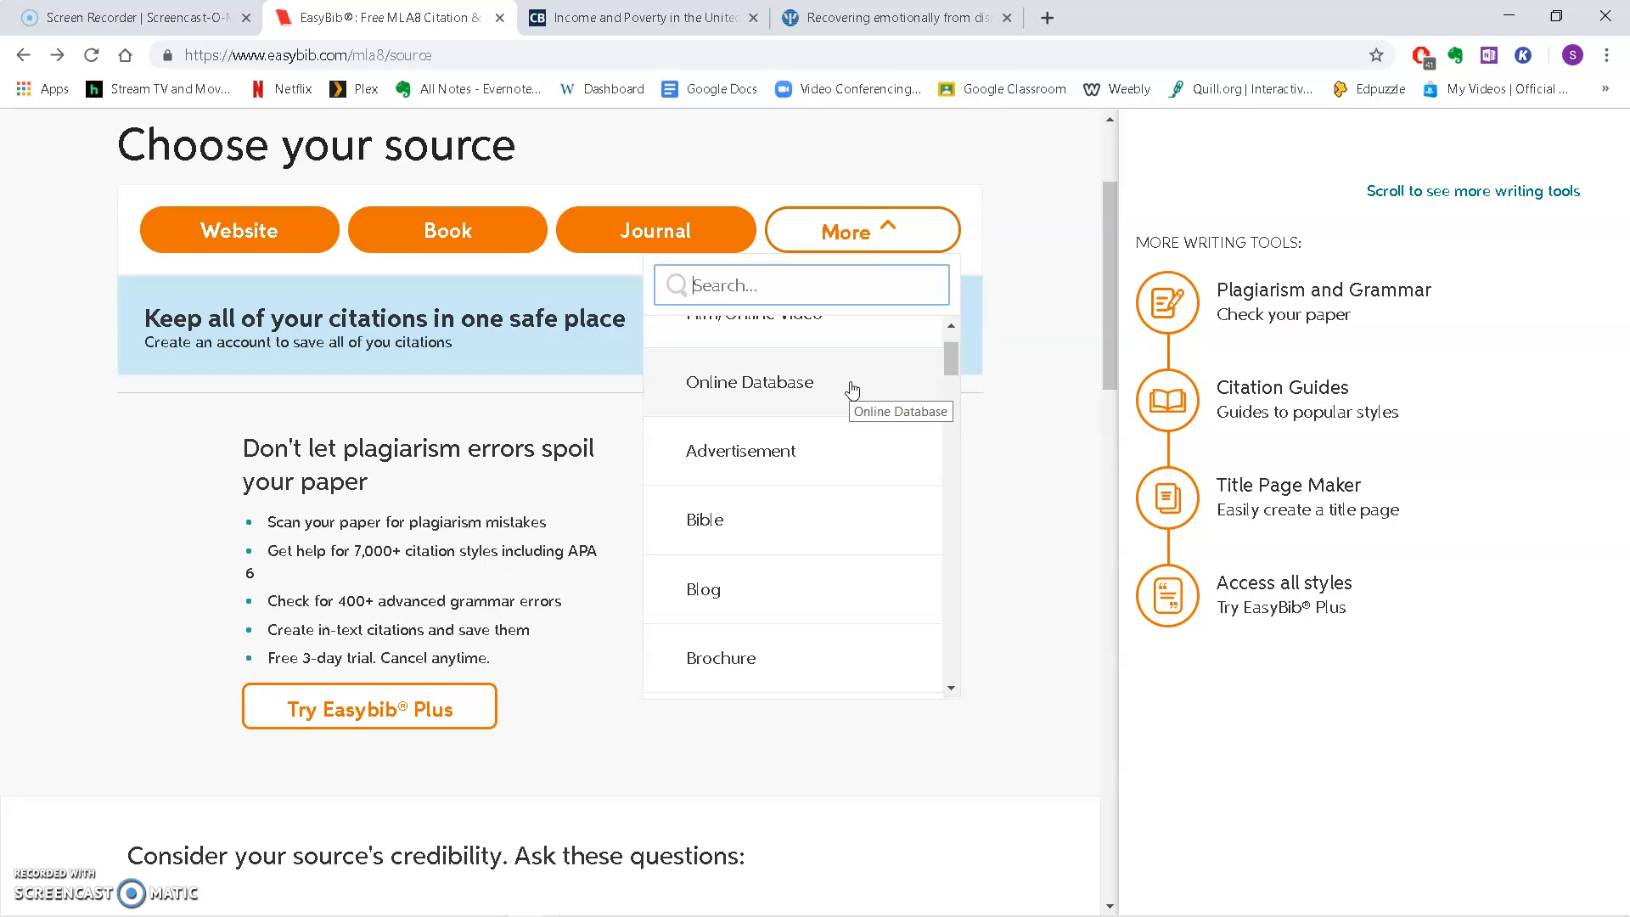
scroll(858, 399, "down", 5)
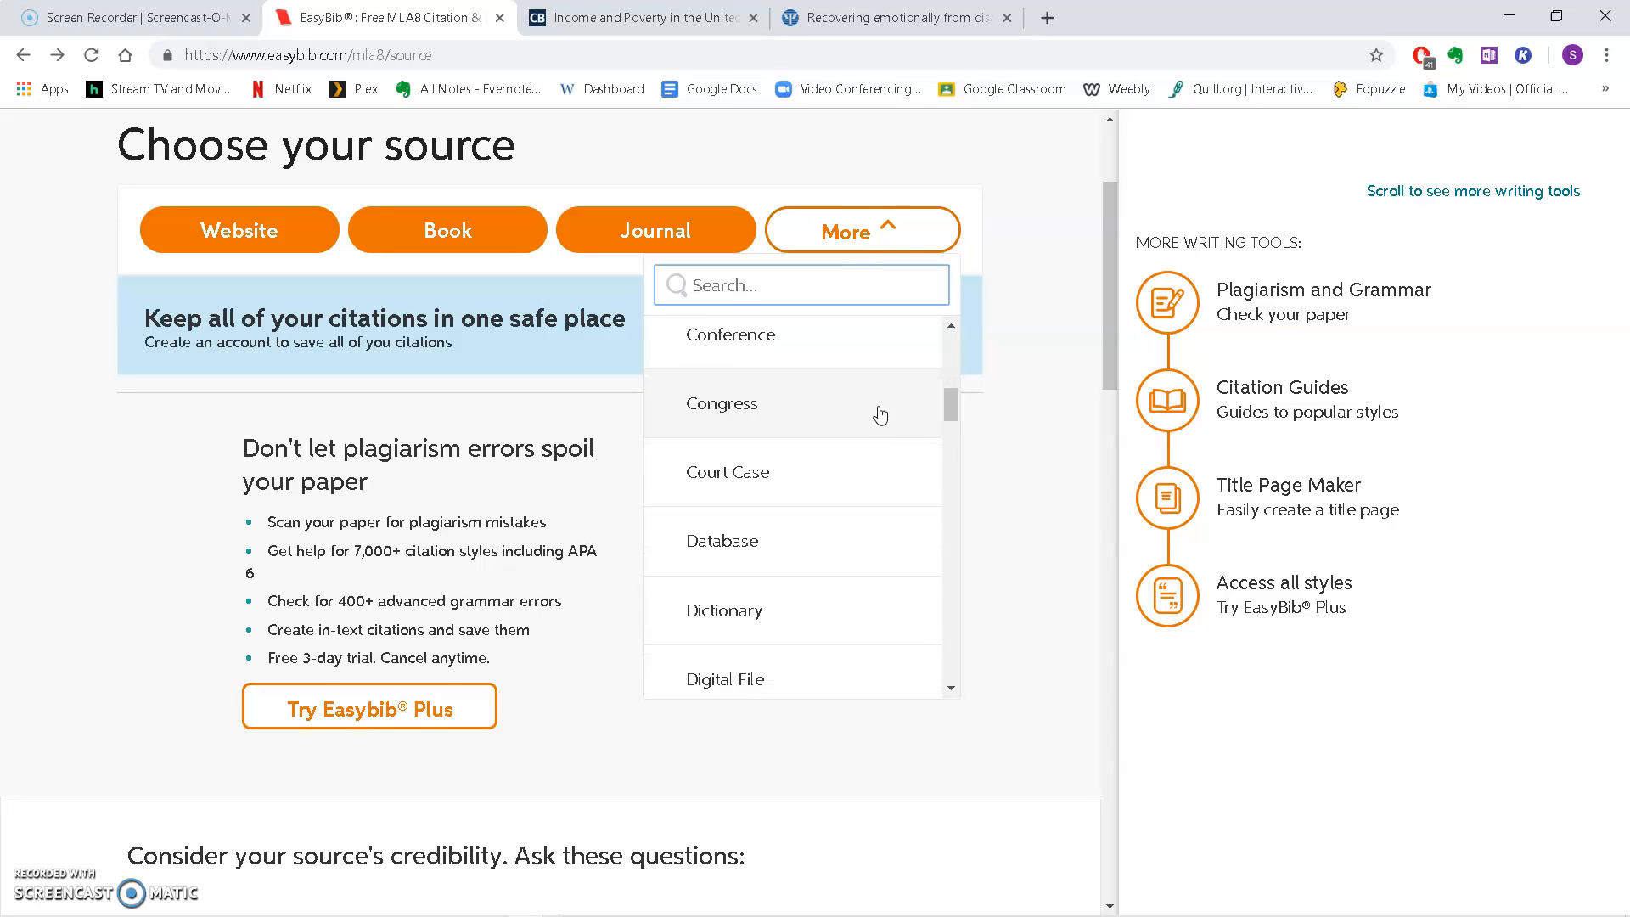
scroll(875, 424, "down", 2)
scroll(872, 436, "down", 5)
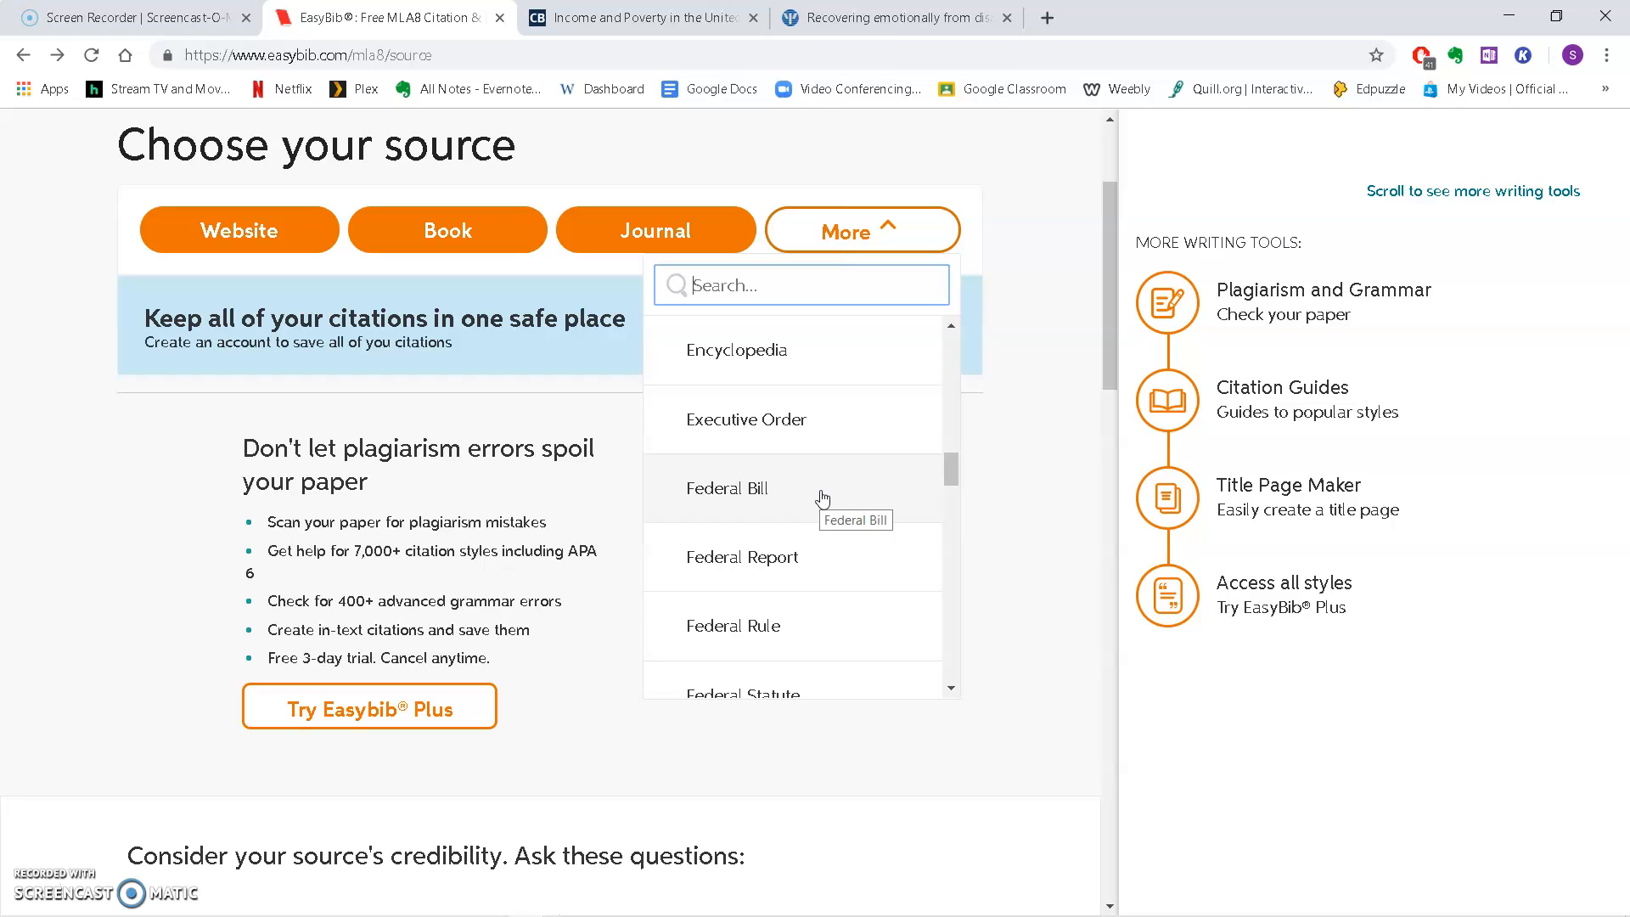
scroll(820, 496, "down", 1)
scroll(836, 462, "down", 1)
scroll(841, 462, "down", 1)
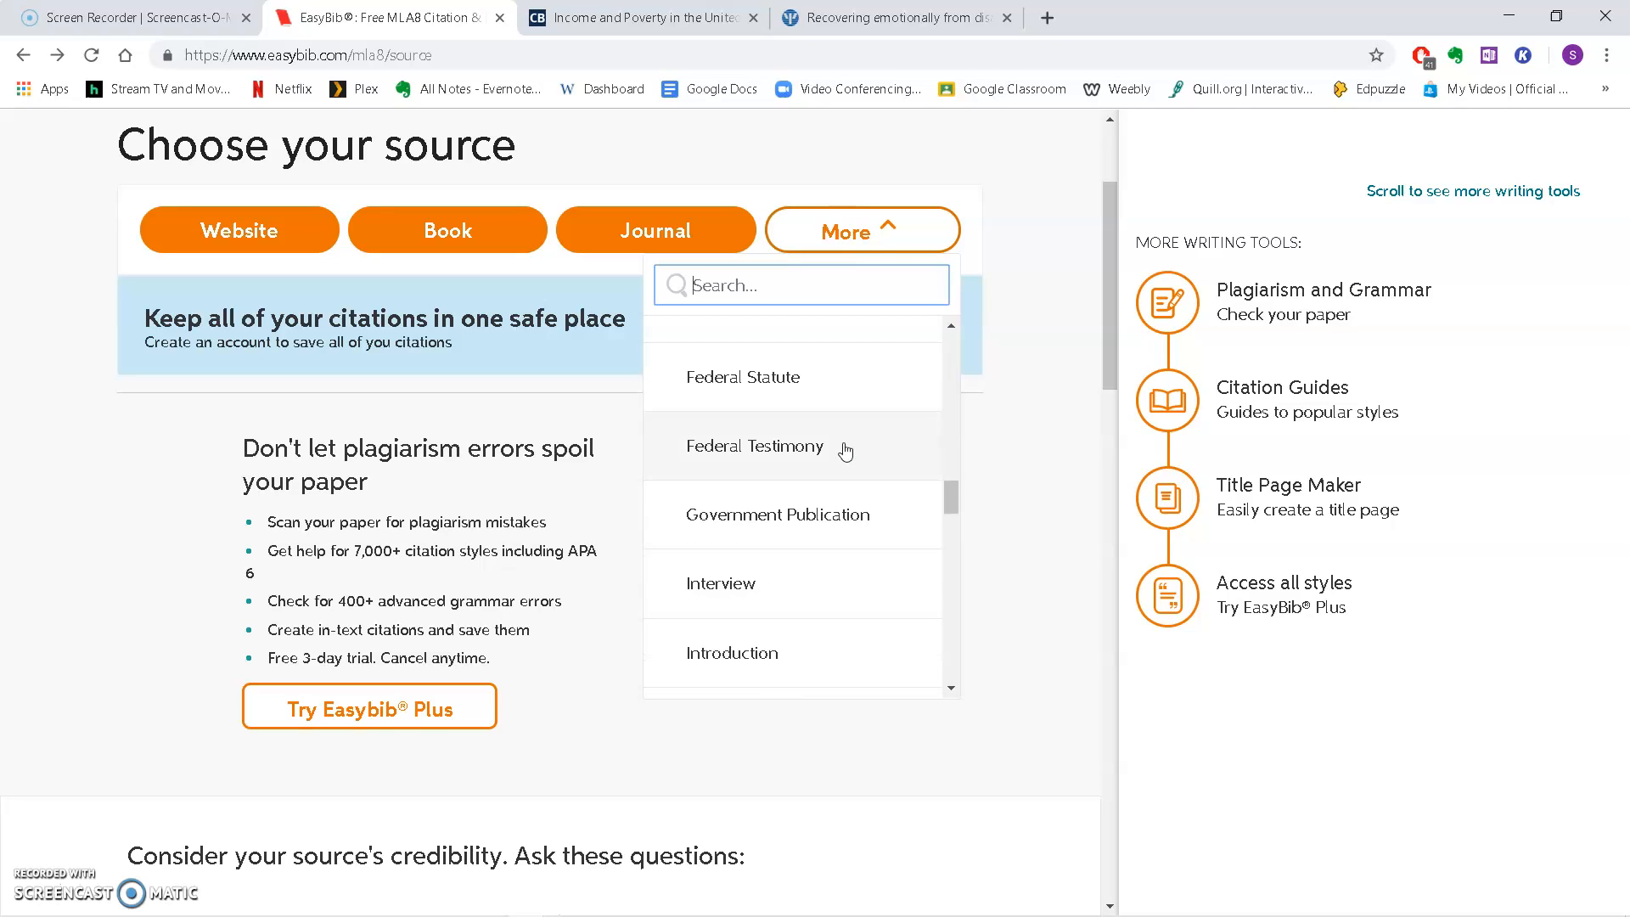
left_click(836, 515)
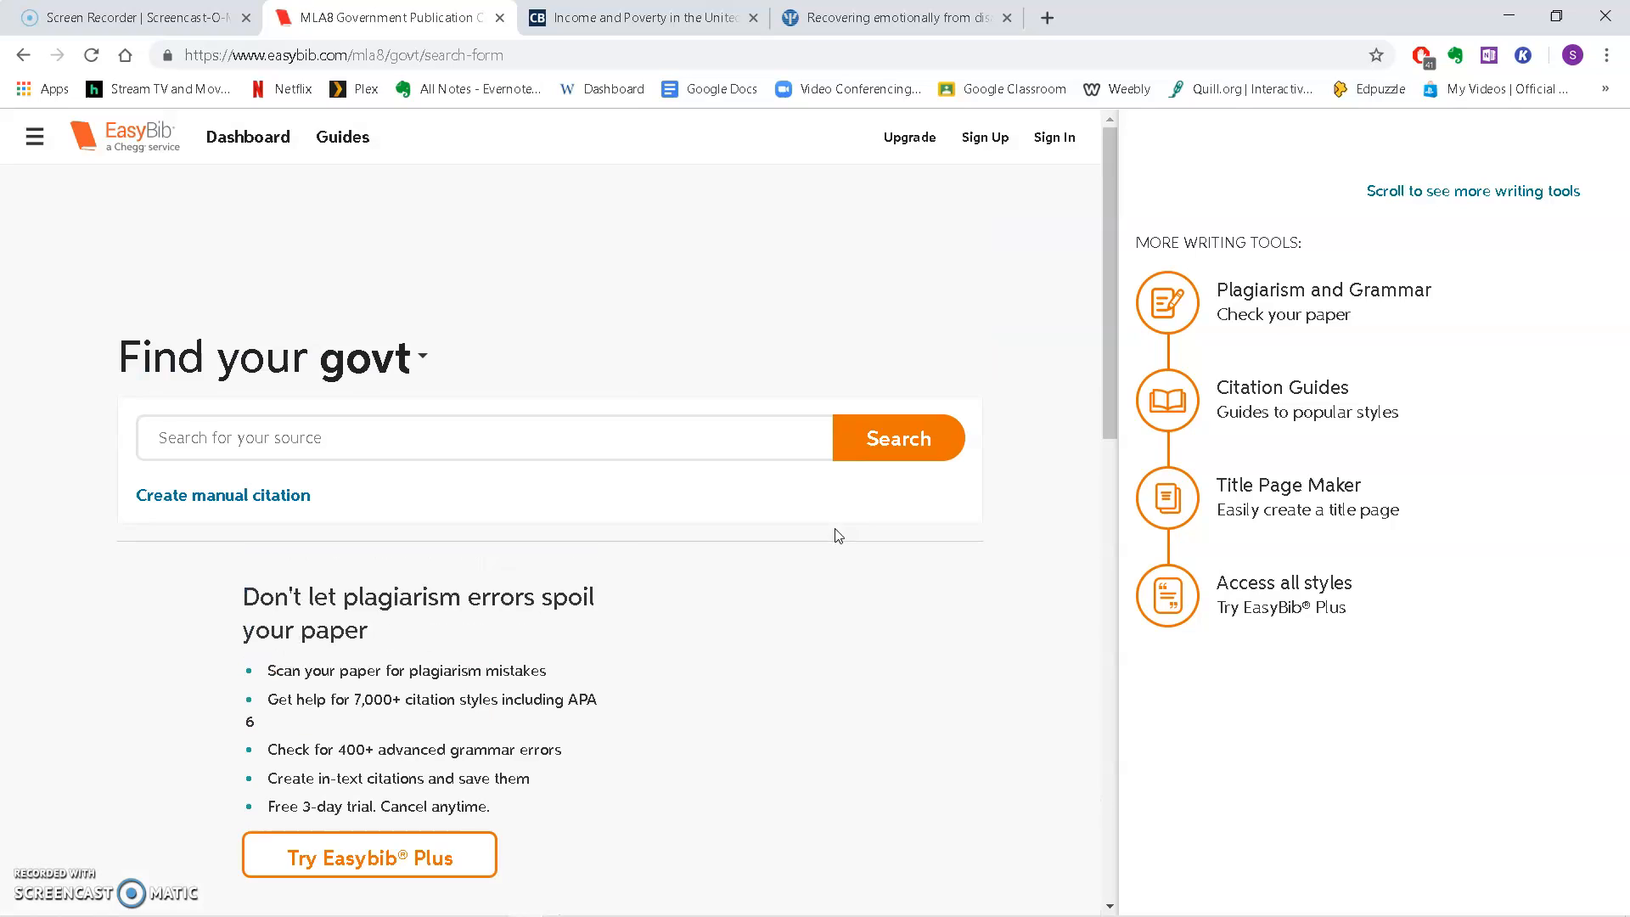
Search the government sources for "census" and start a manual government publication citation.
left_click(370, 438)
type("census")
key("Return")
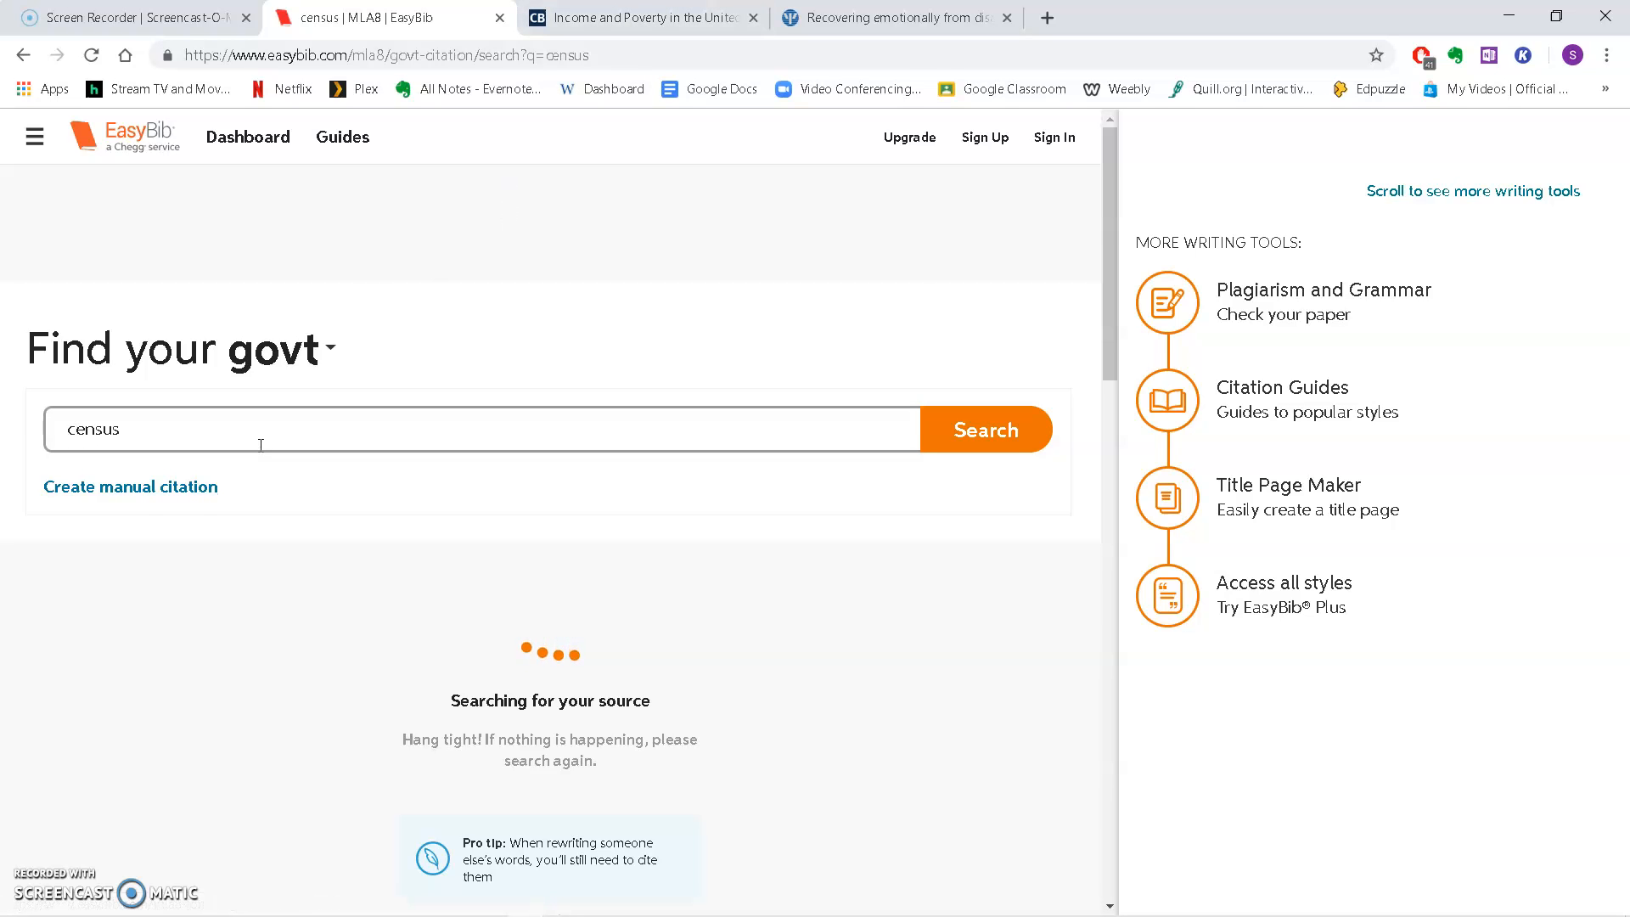
left_click(175, 491)
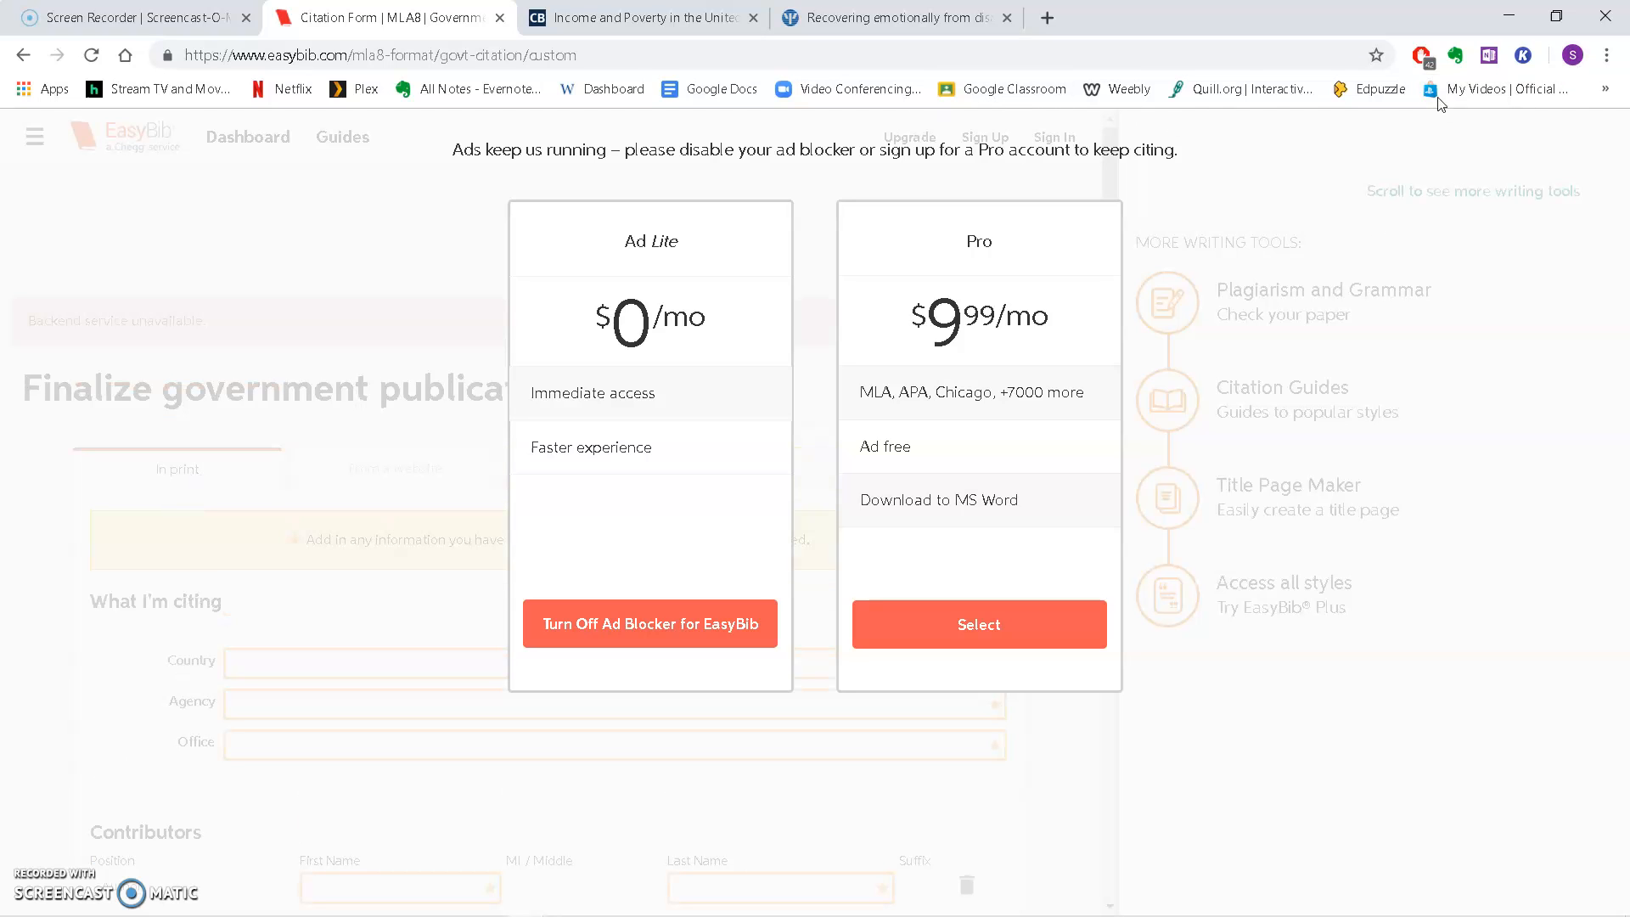
Stop AdBlock from running on the EasyBib citation page and set the government publication's source to From a website.
left_click(1428, 65)
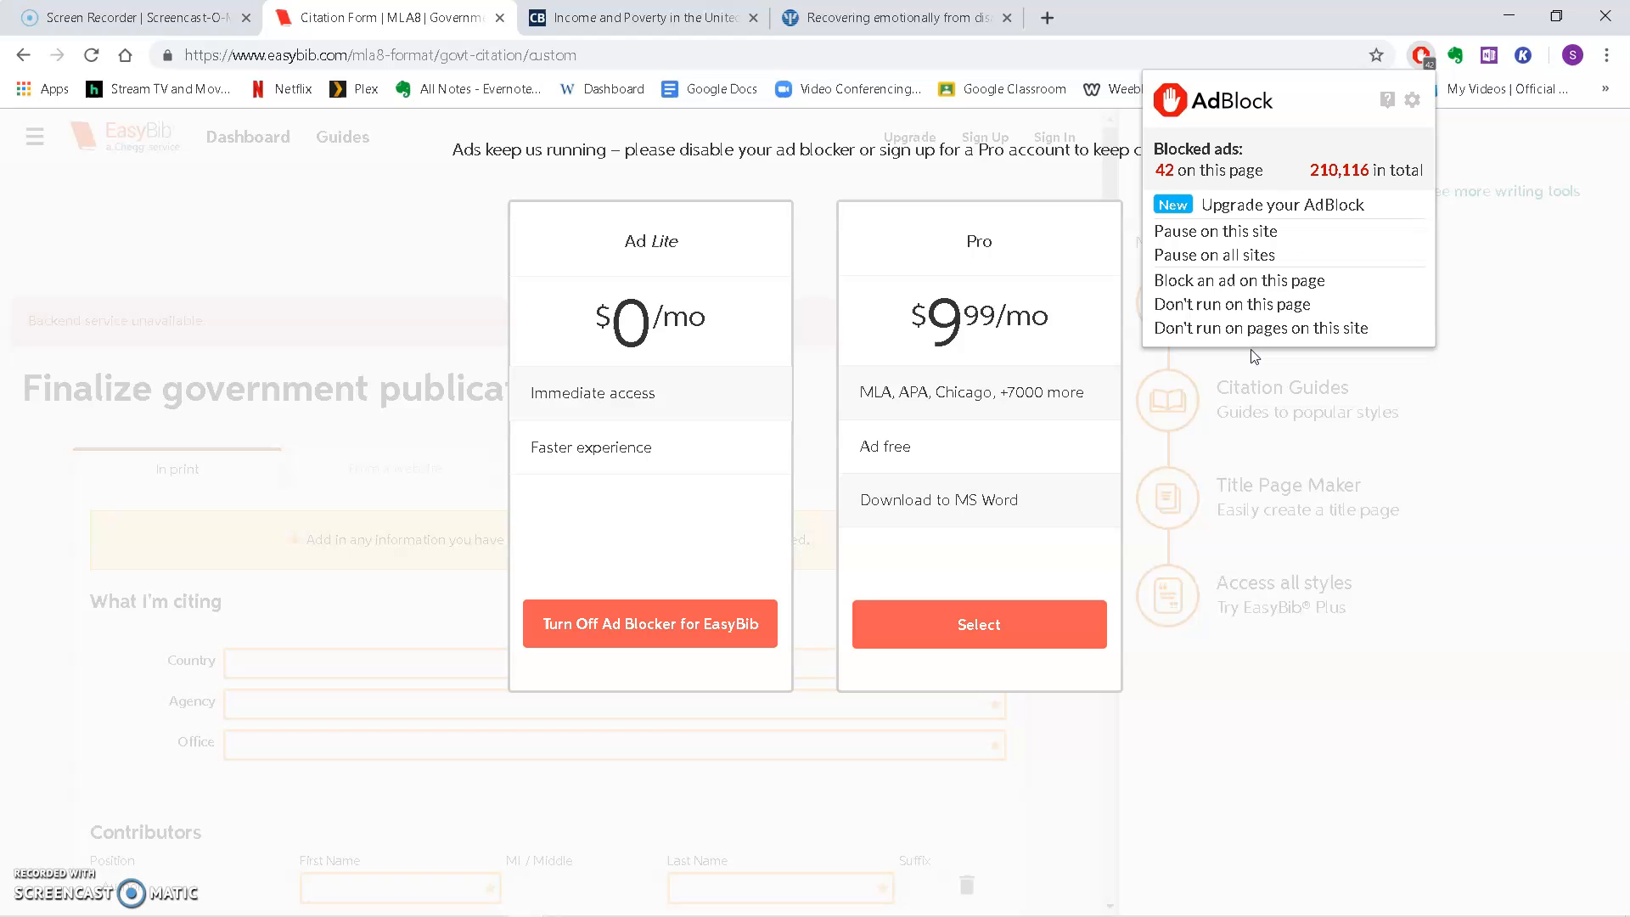
left_click(1265, 306)
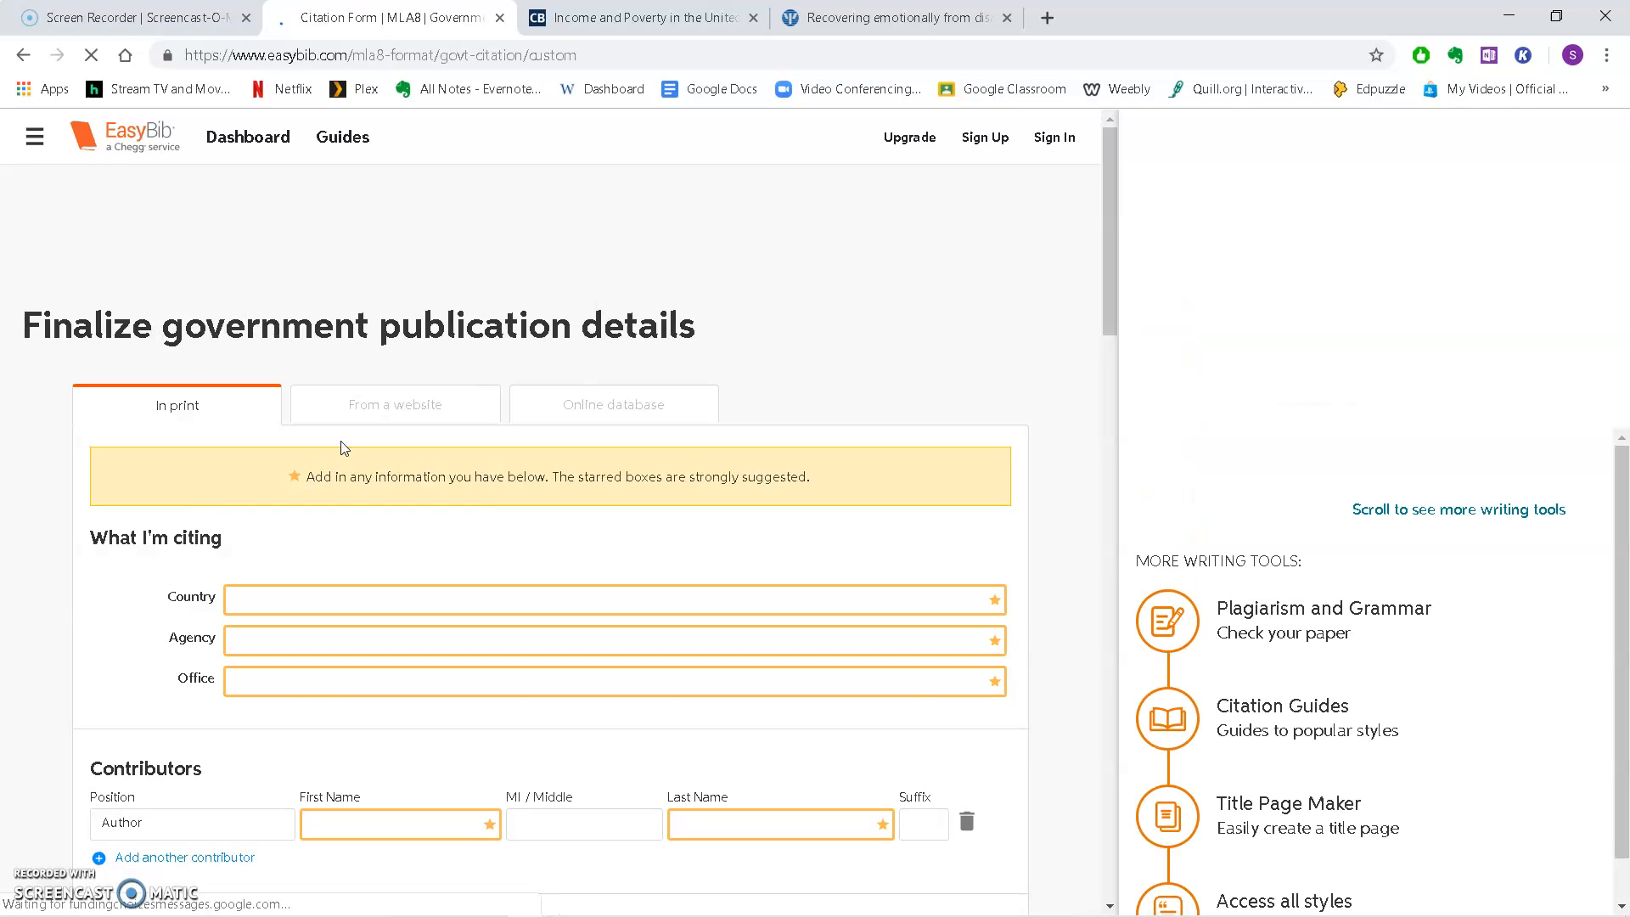
scroll(277, 419, "down", 1)
left_click(398, 311)
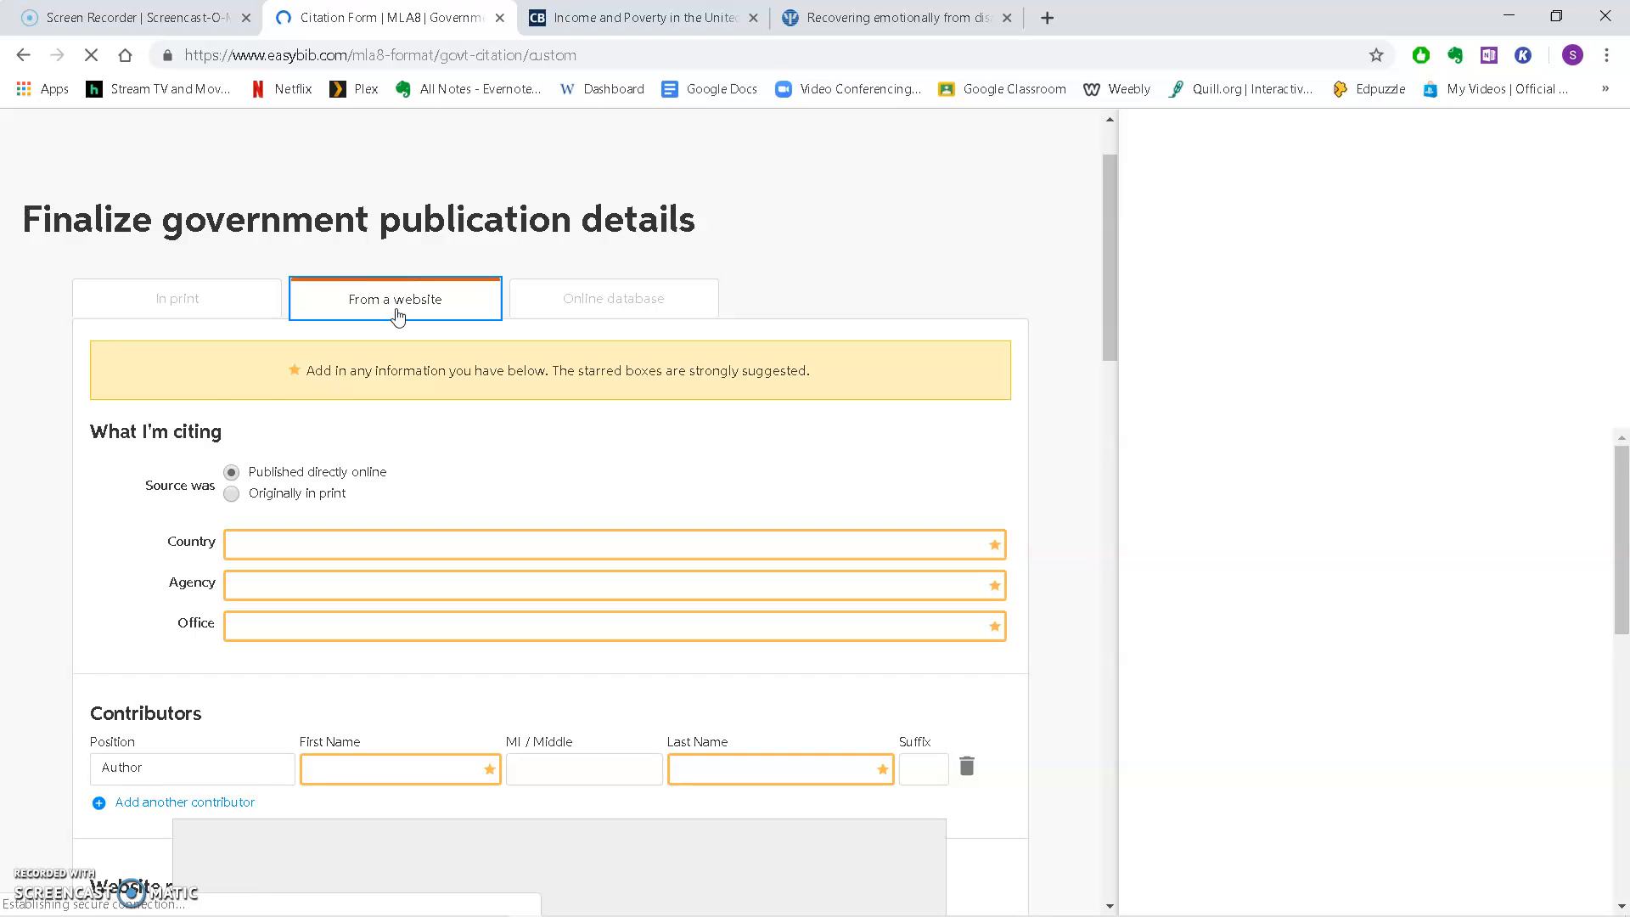
Enter United States as the country of the government publication.
scroll(424, 306, "down", 1)
left_click(324, 444)
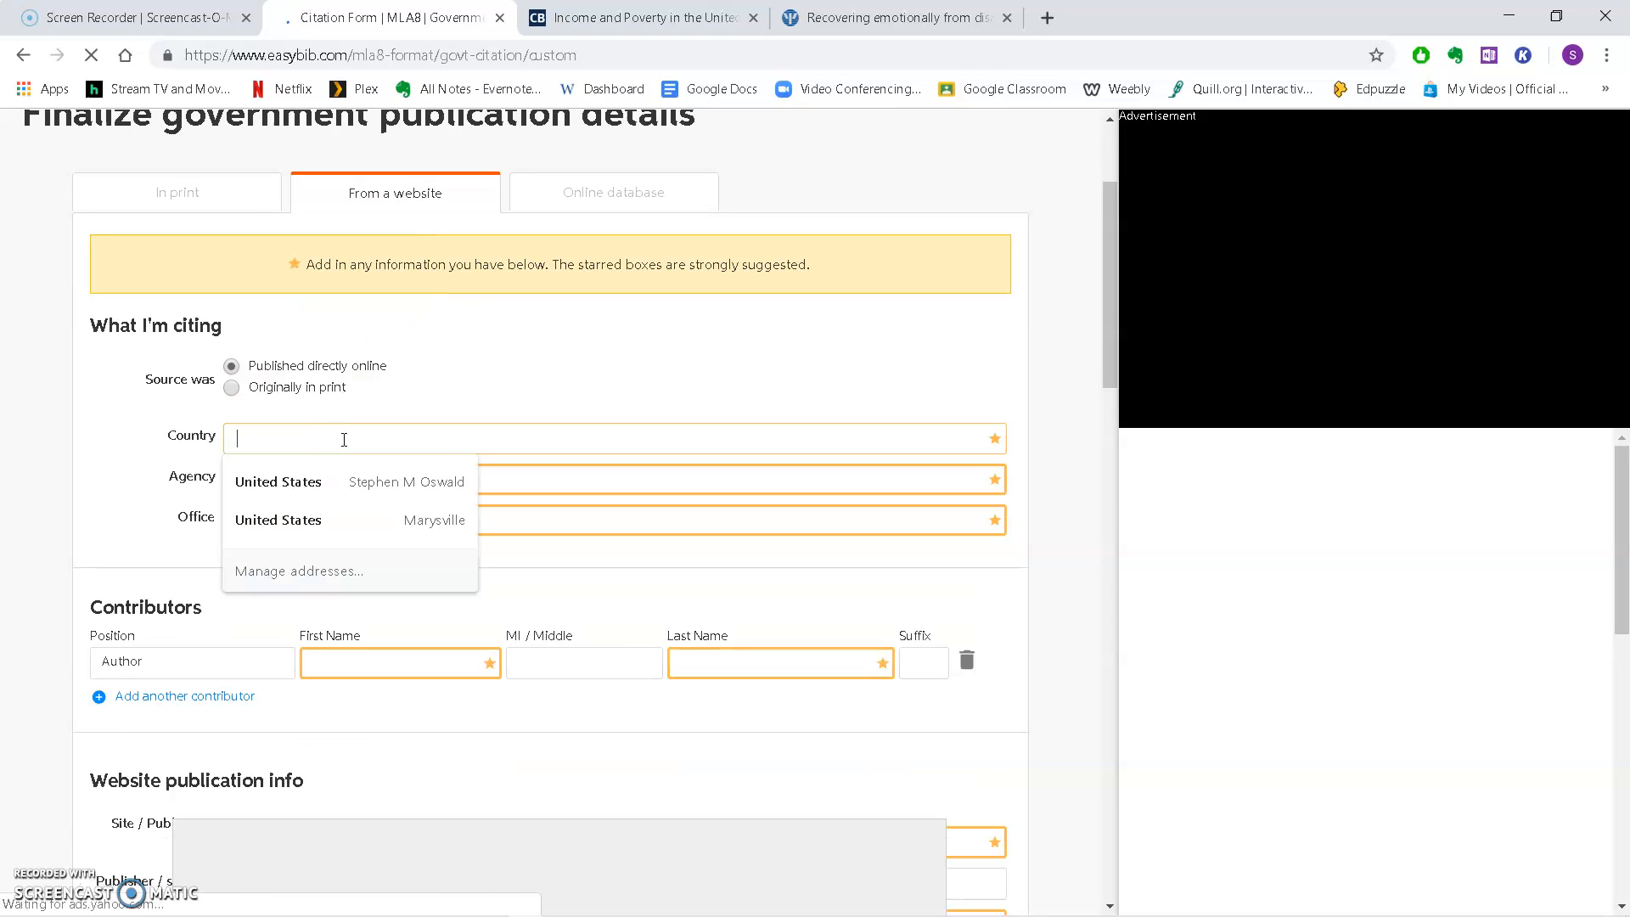
type("United S")
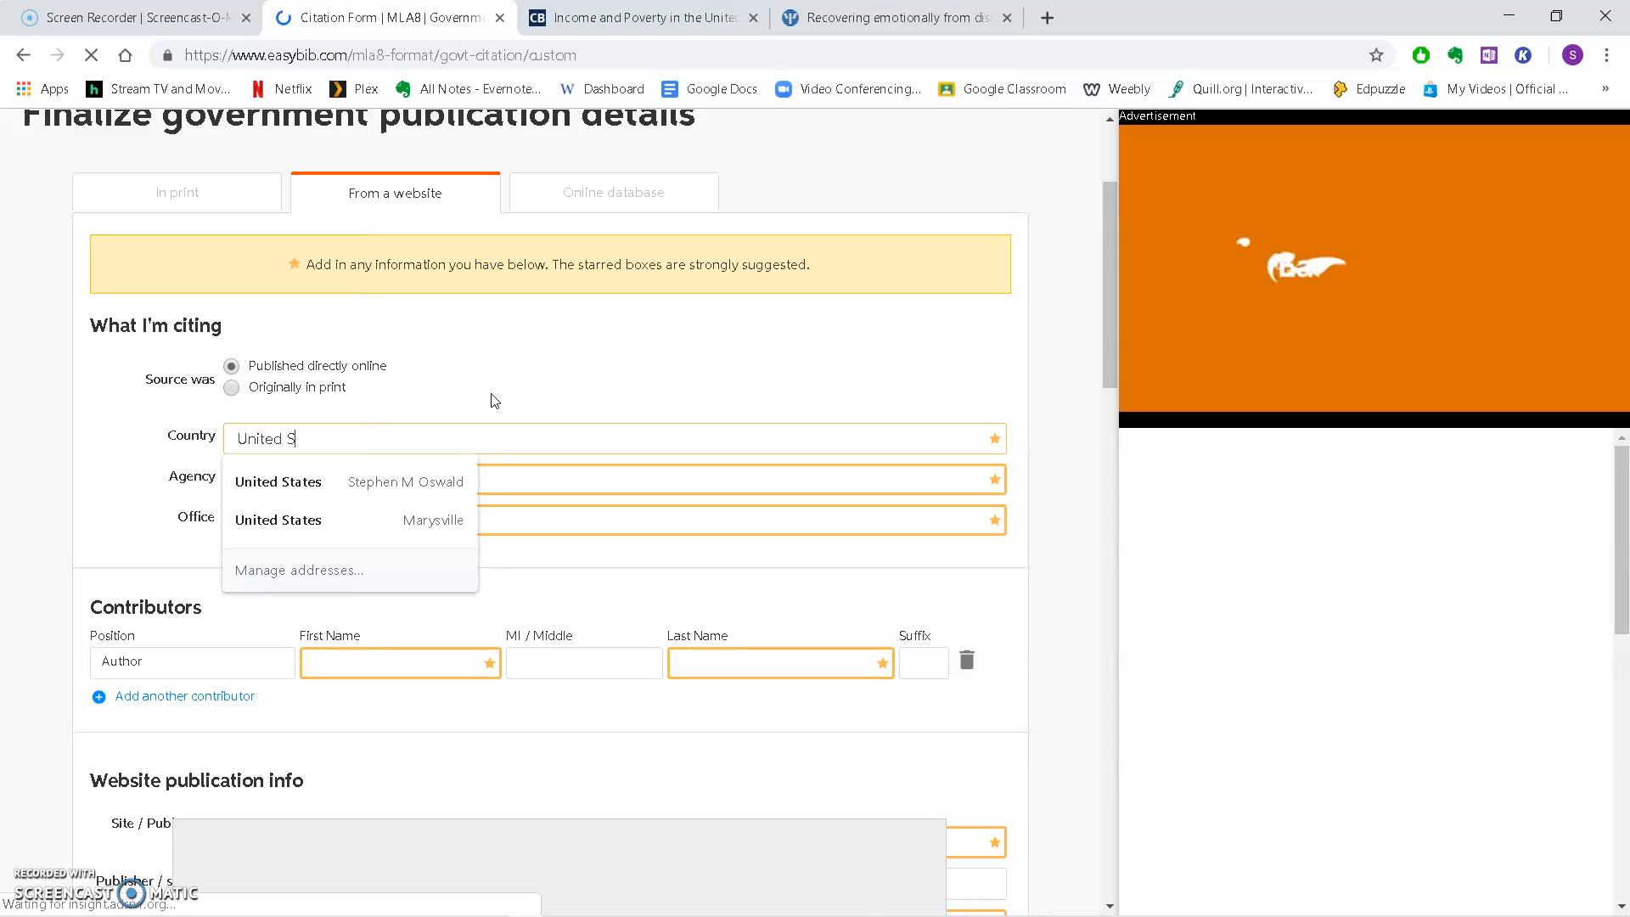
type("tates")
left_click(480, 480)
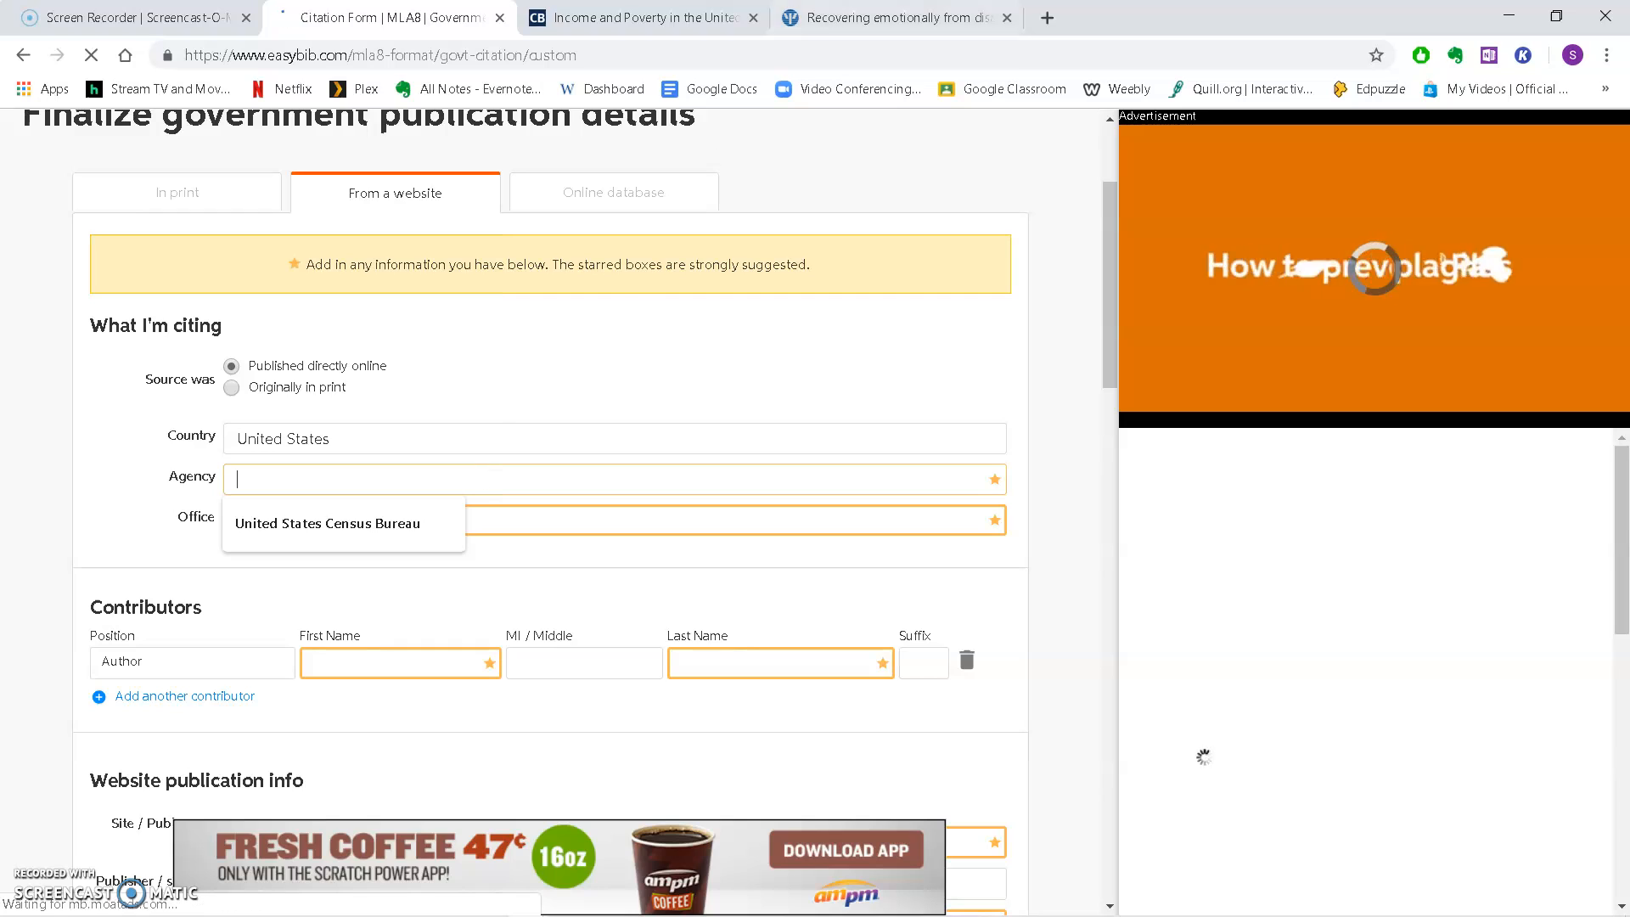
Check the Census report's cover and enter United States Census Bureau as the agency and U.S. Department of Commerce as the office.
left_click(626, 17)
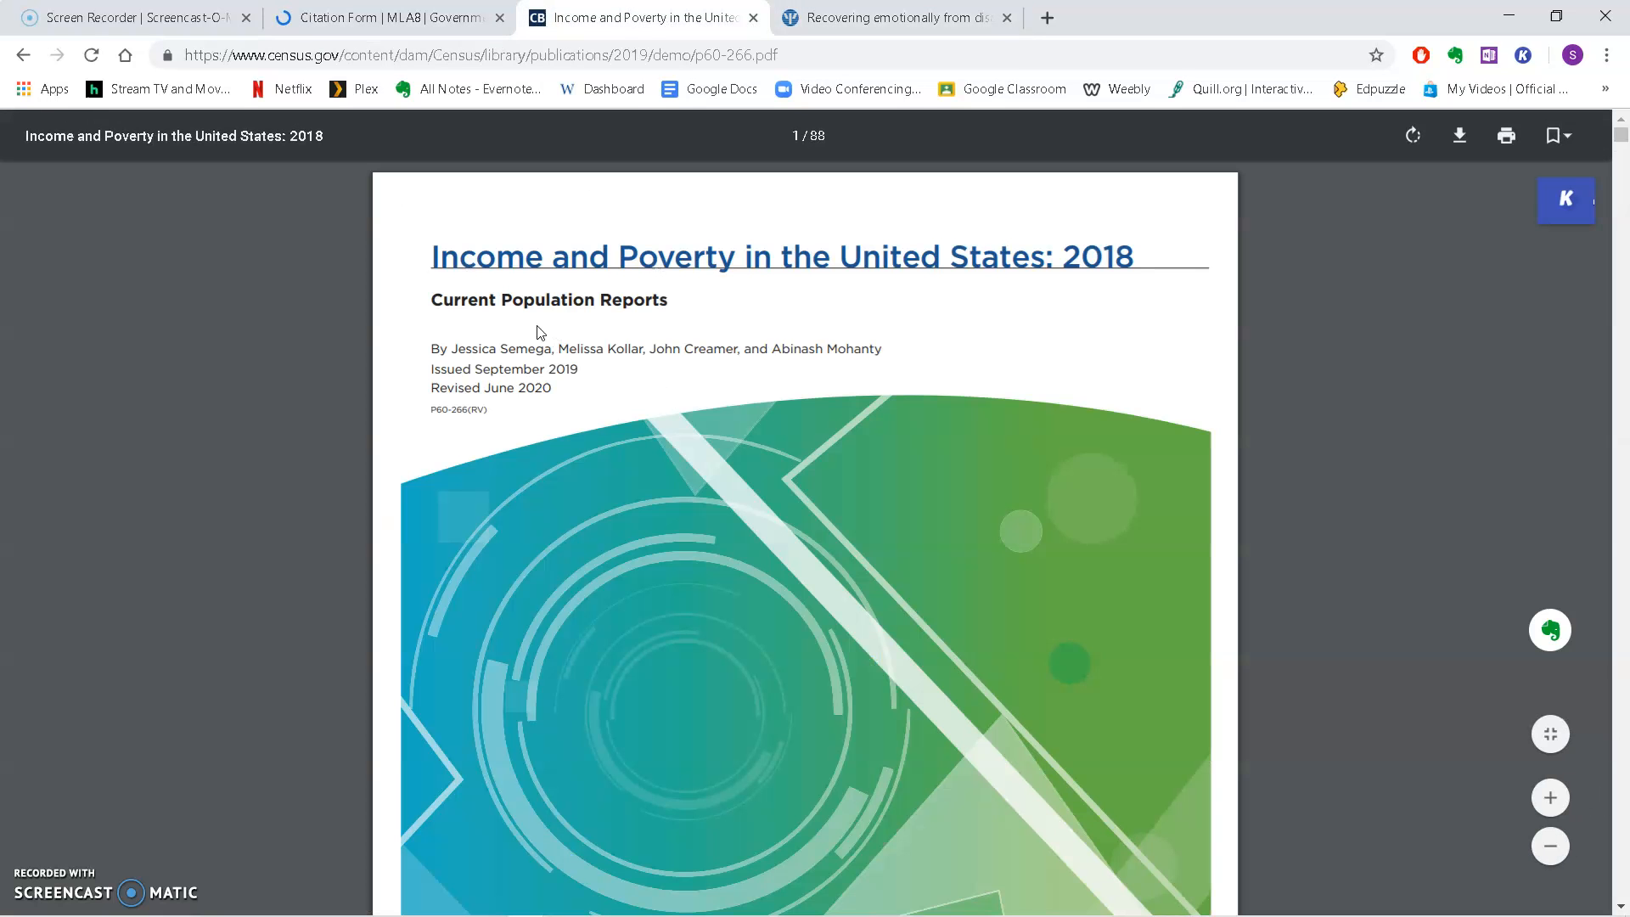
left_click_drag(454, 350, 934, 368)
left_click(1037, 354)
scroll(958, 459, "down", 5)
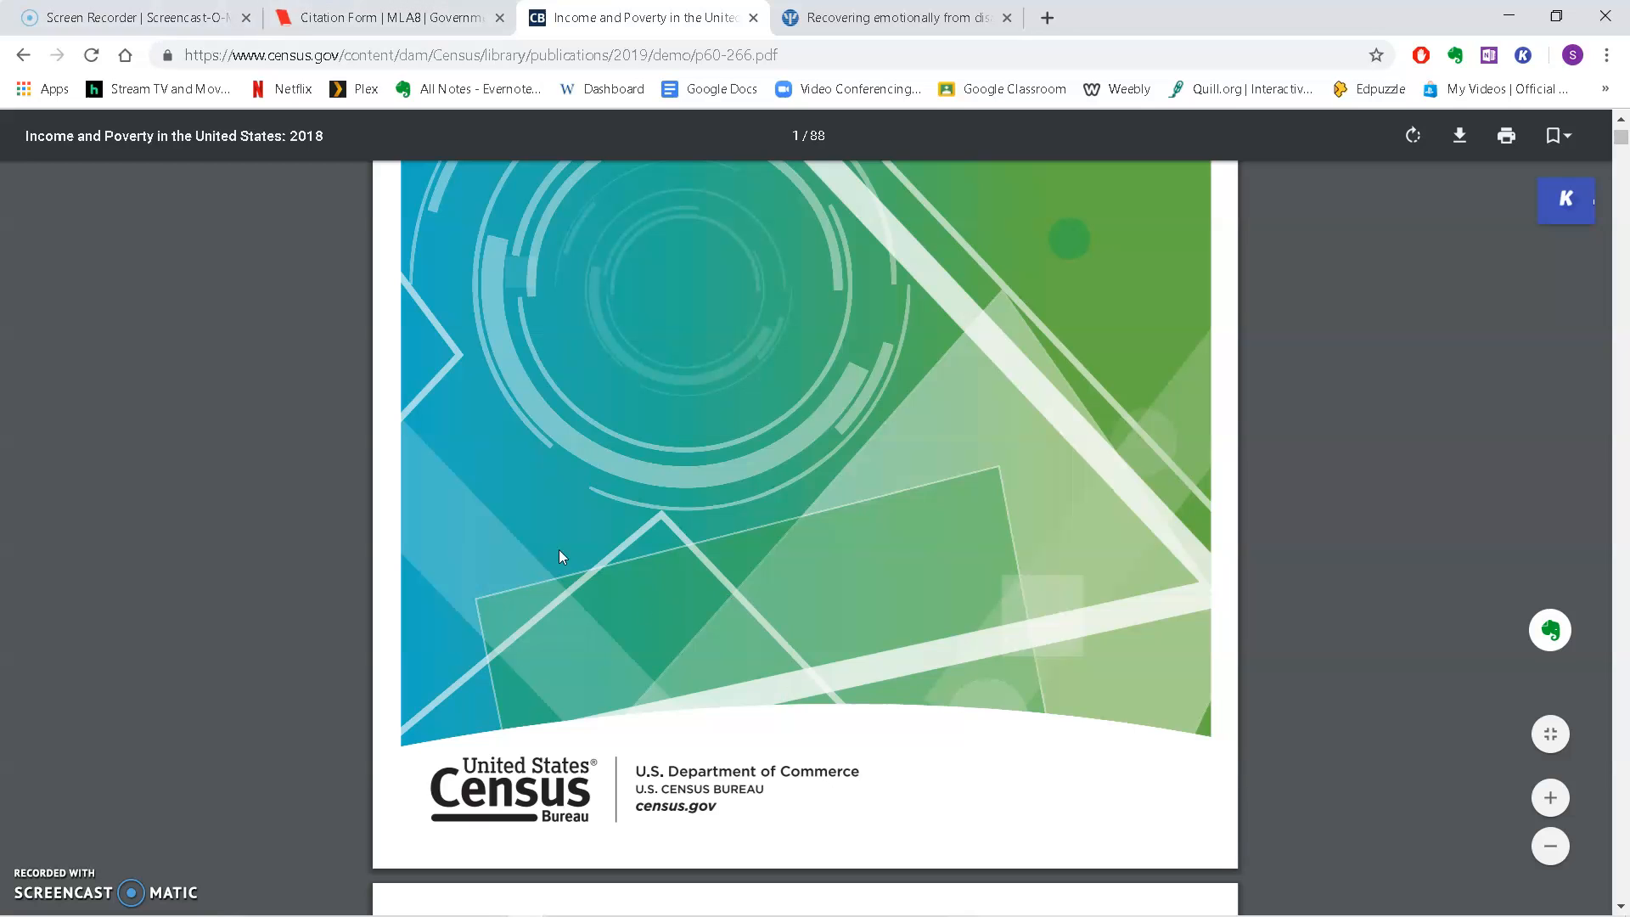
left_click(384, 24)
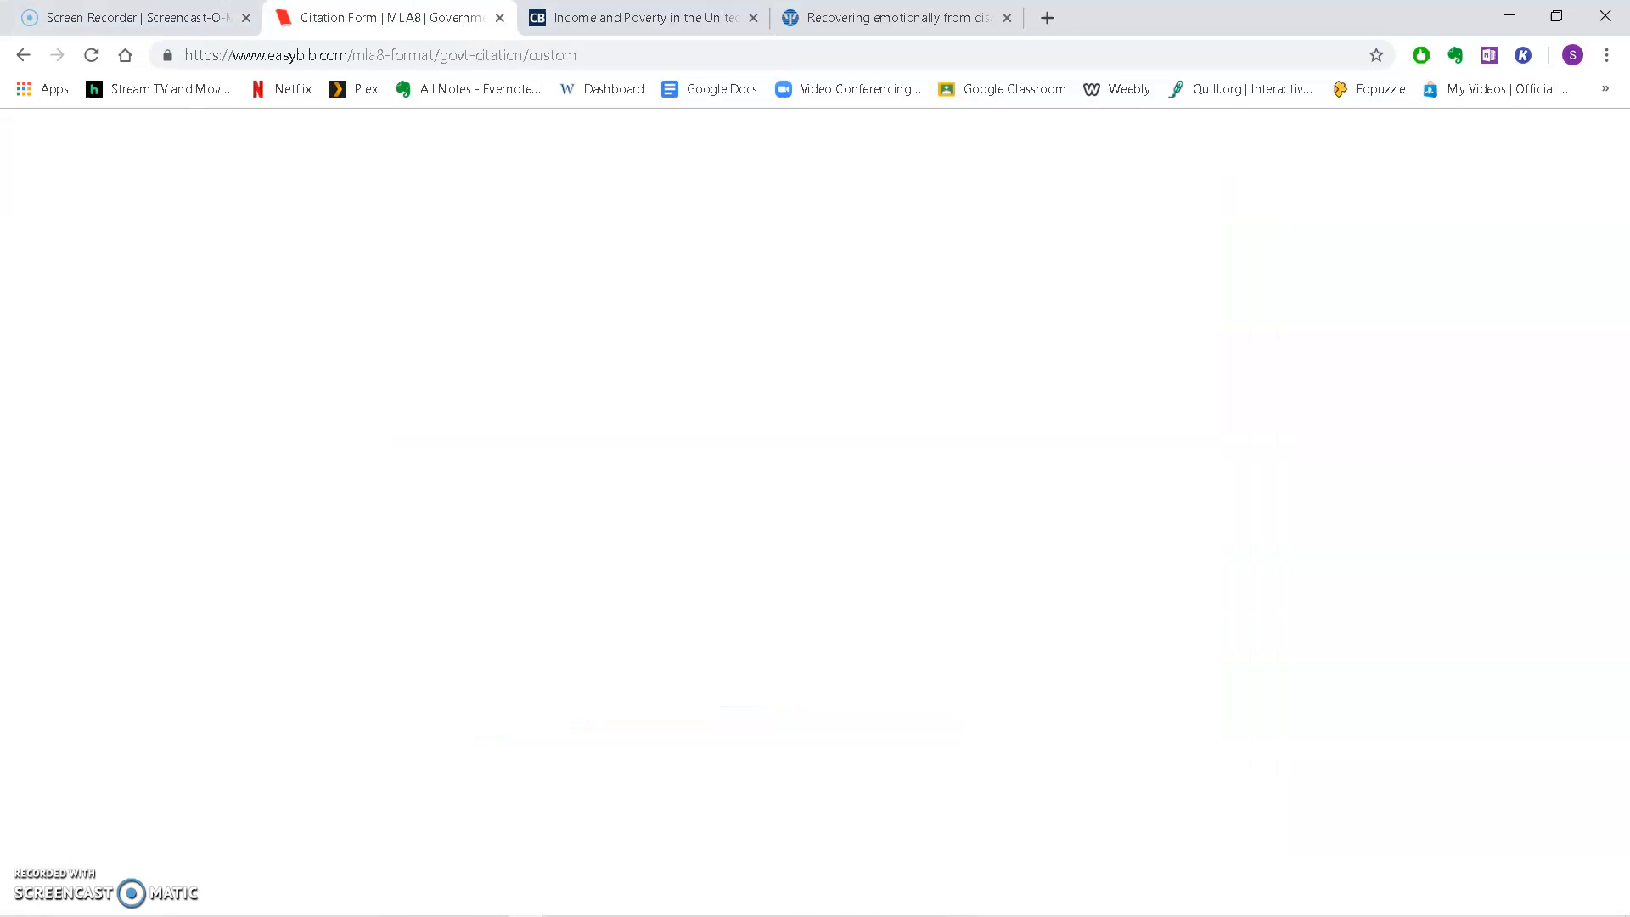
left_click(332, 482)
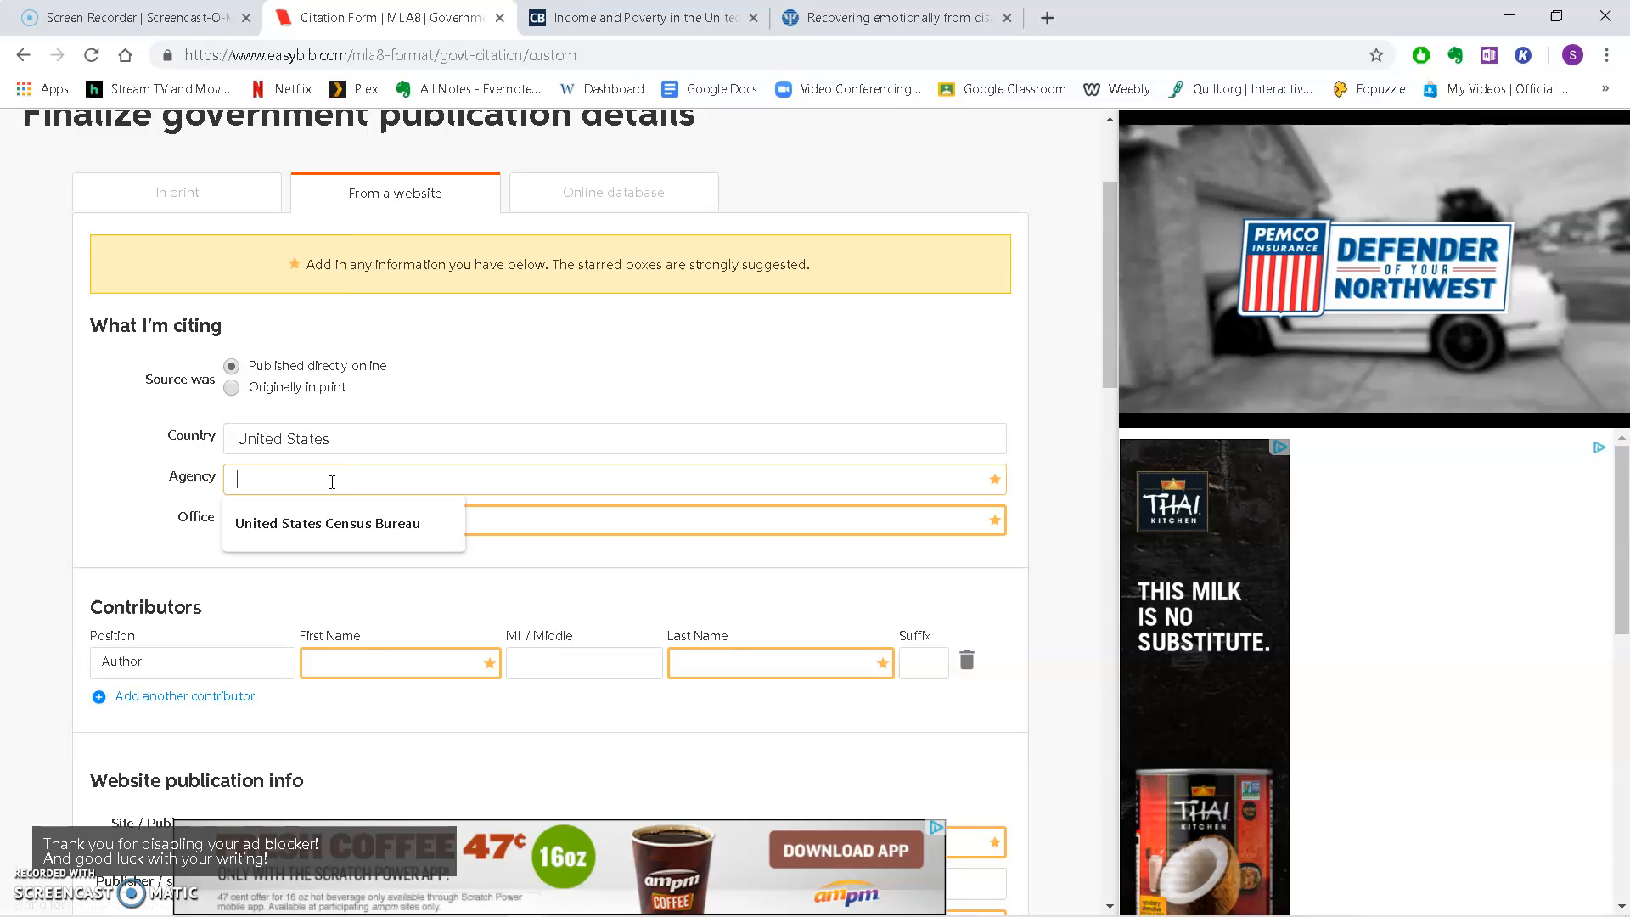
left_click(276, 476)
left_click(254, 523)
left_click(496, 527)
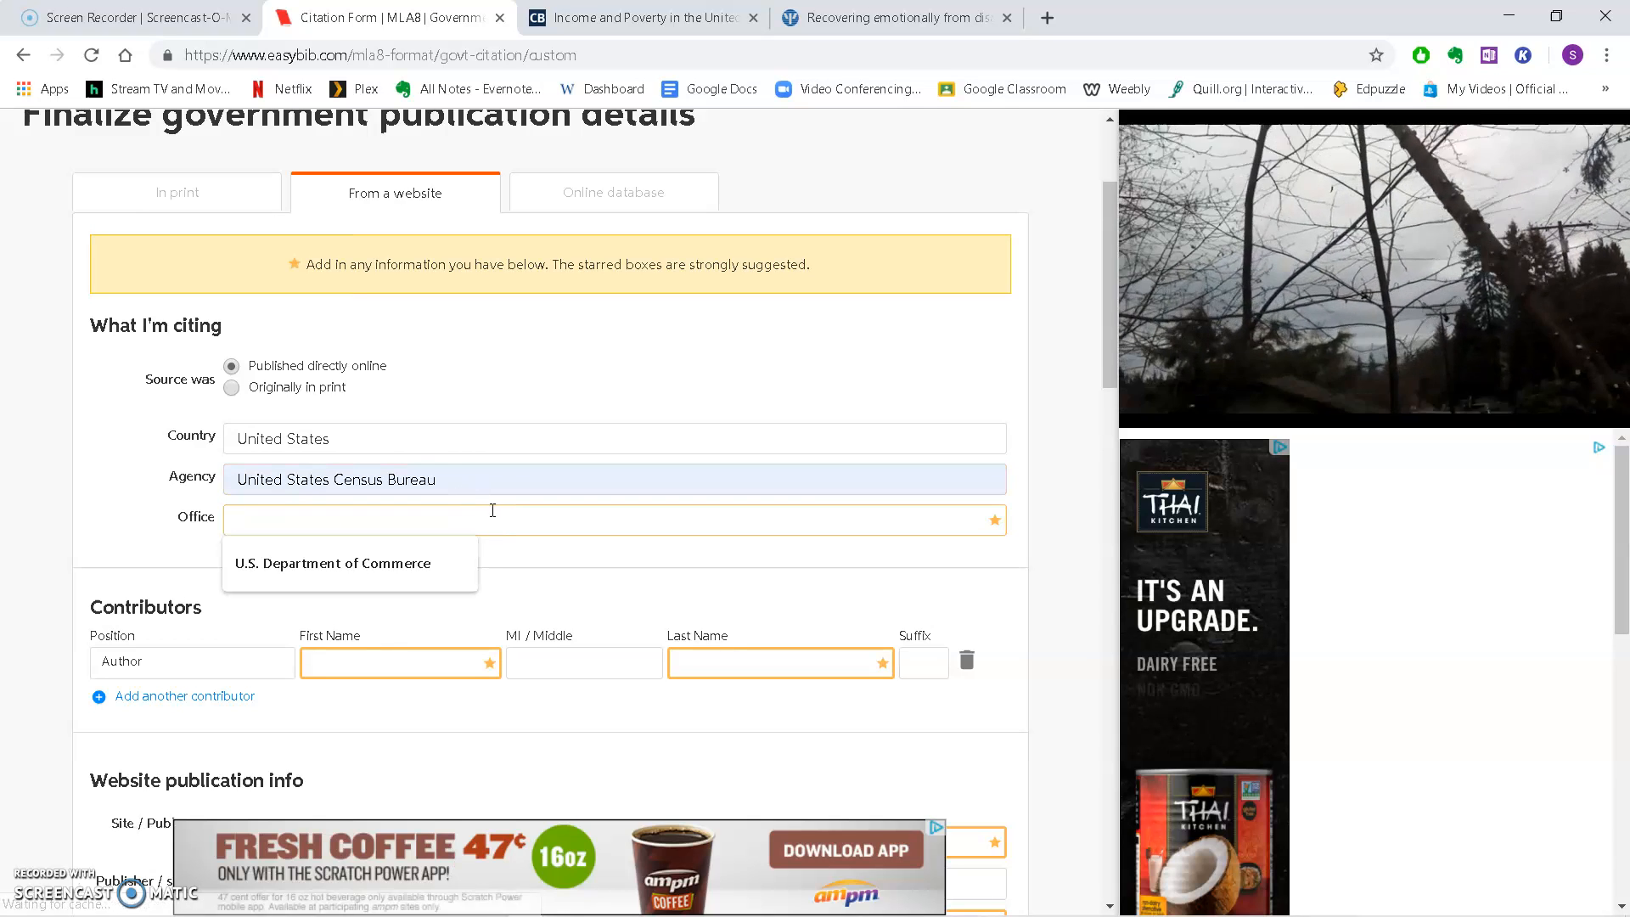
left_click(459, 563)
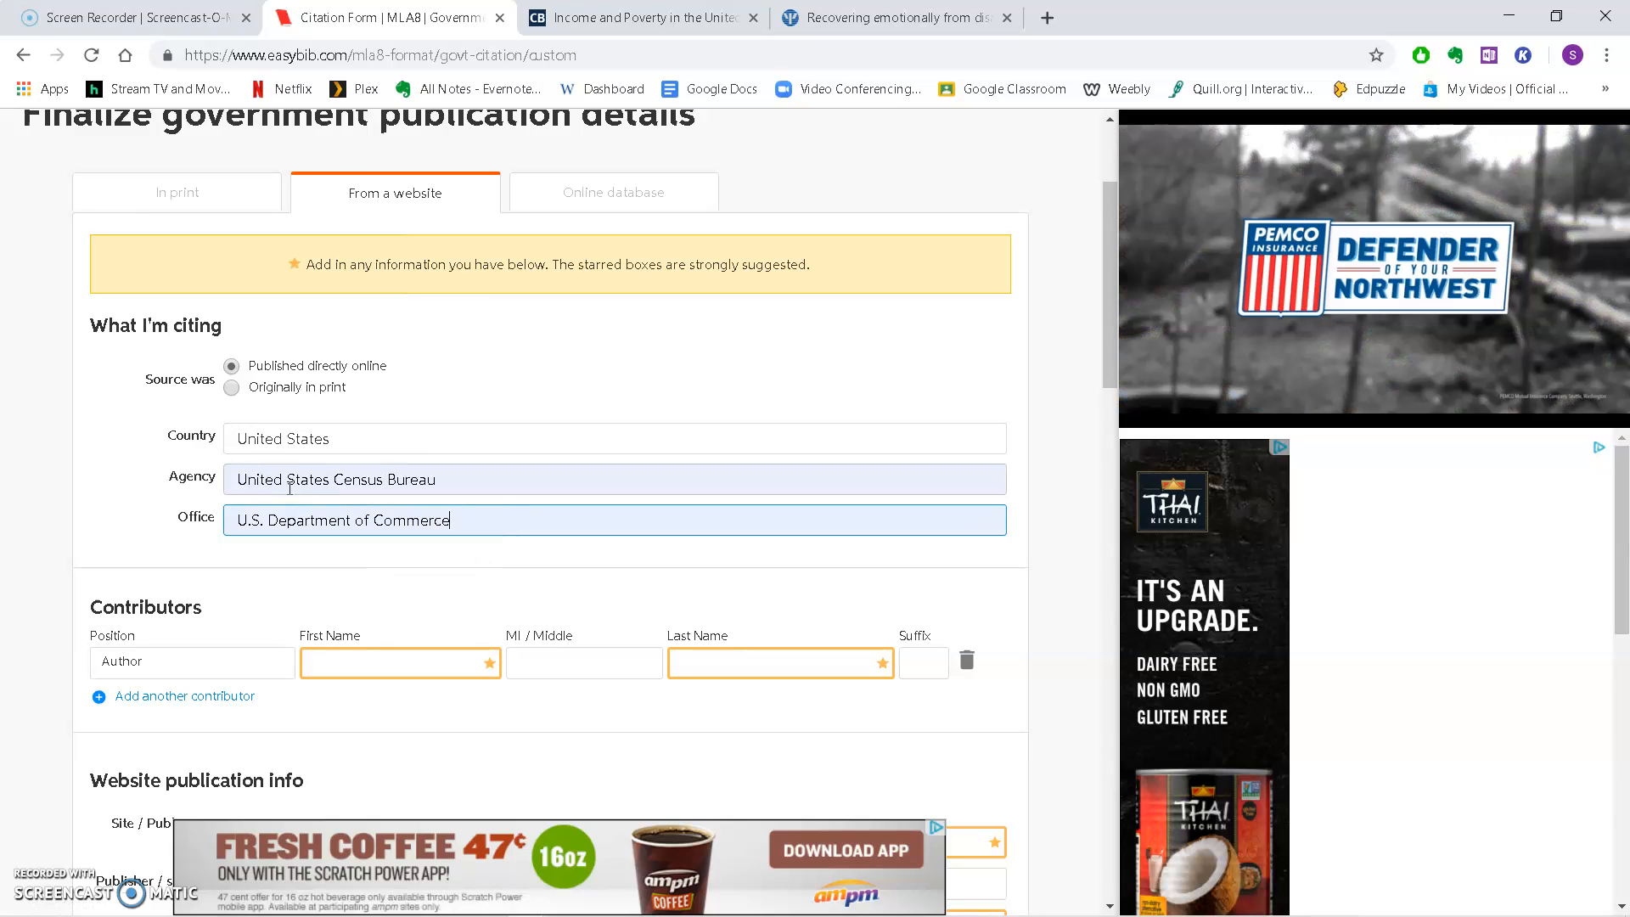
left_click(356, 441)
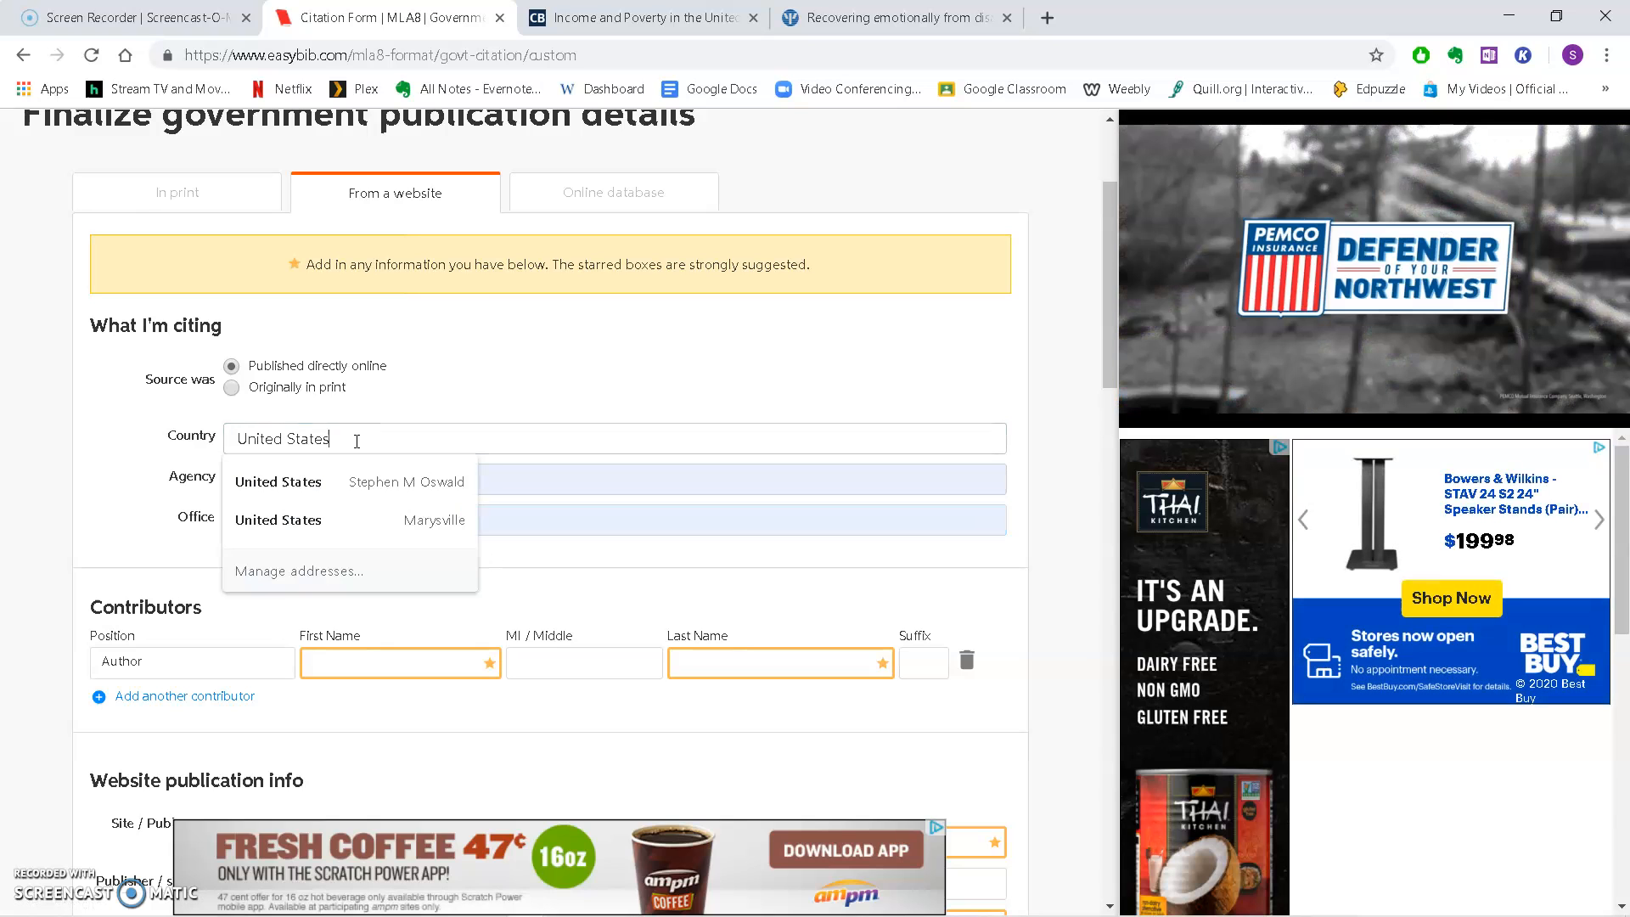
left_click(75, 443)
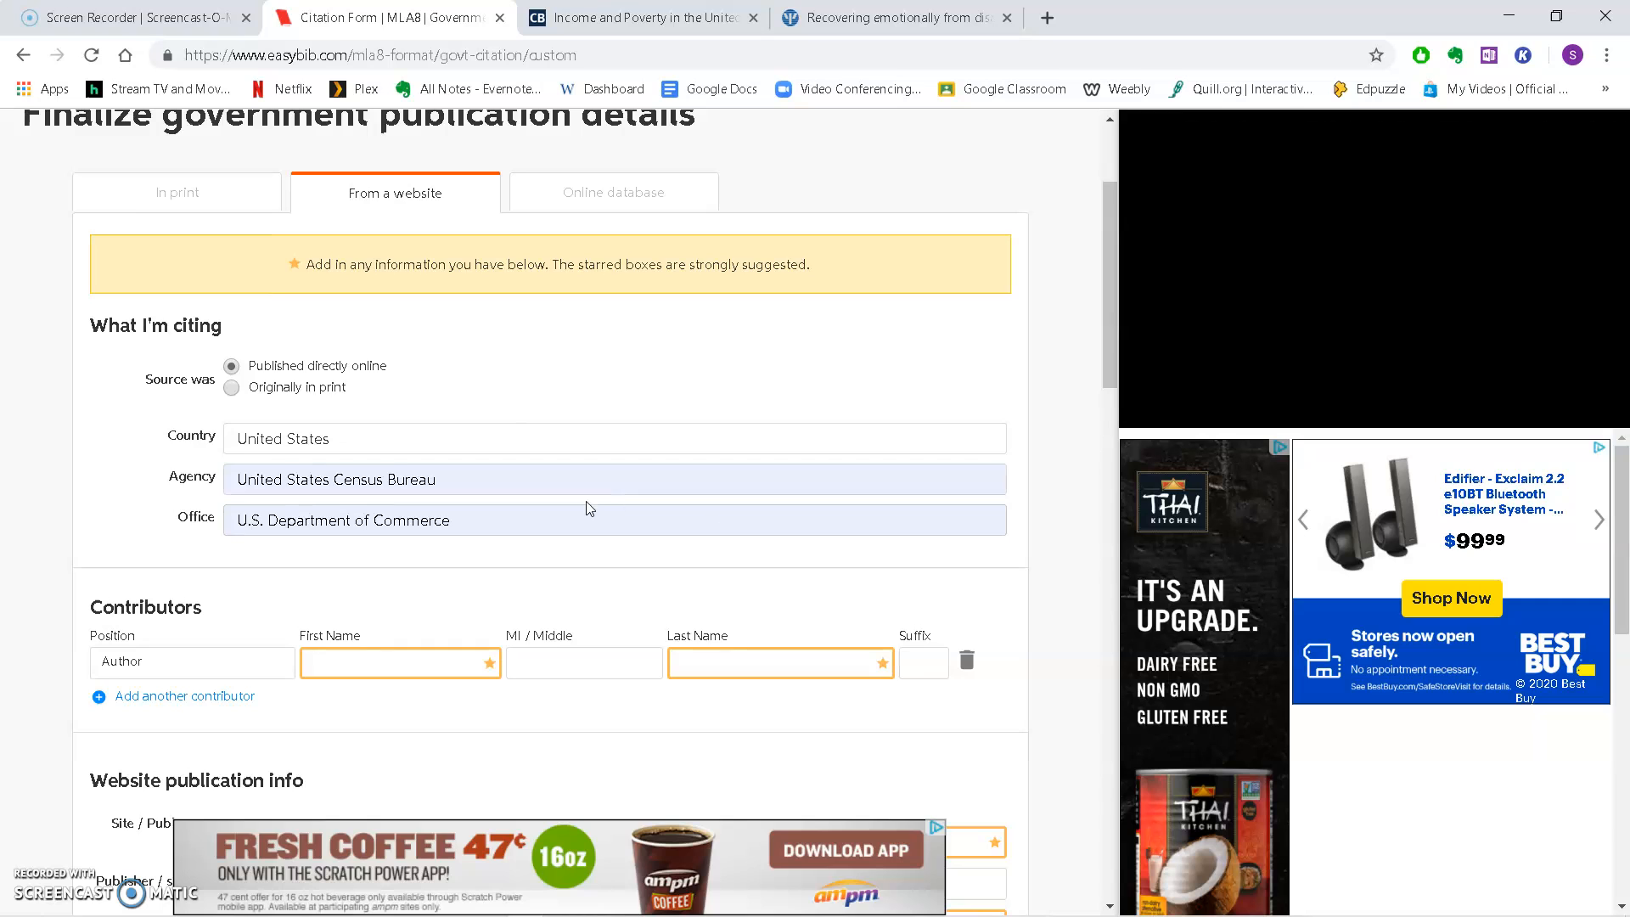
Copy the first author's full name from the cover of the Census report and return to the citation form.
scroll(590, 507, "down", 3)
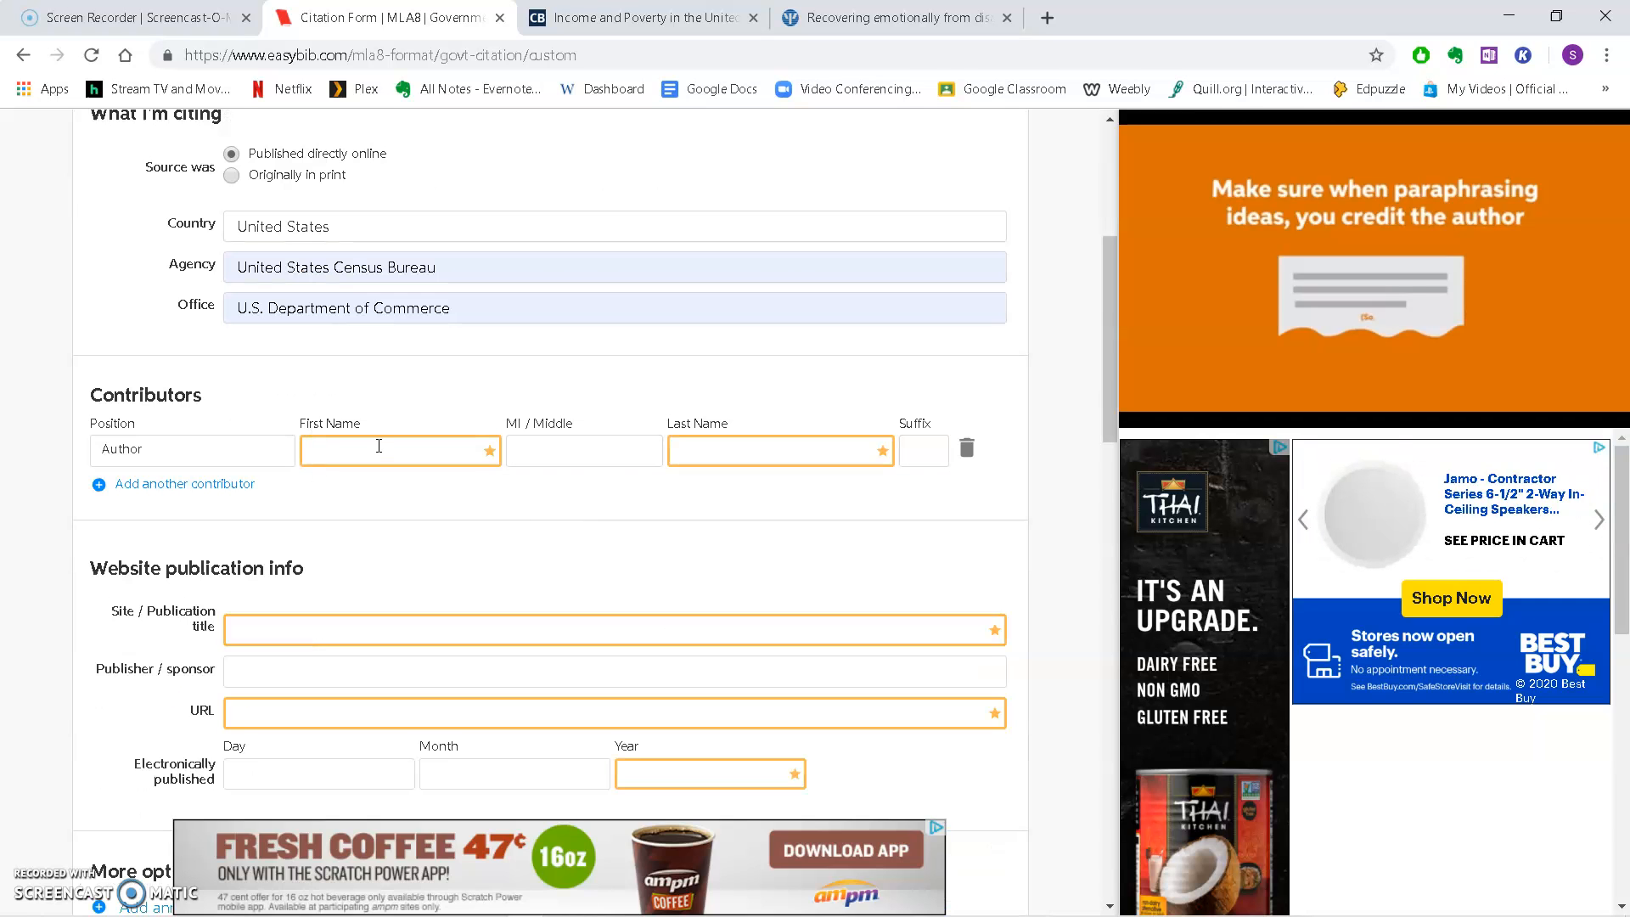
left_click(599, 18)
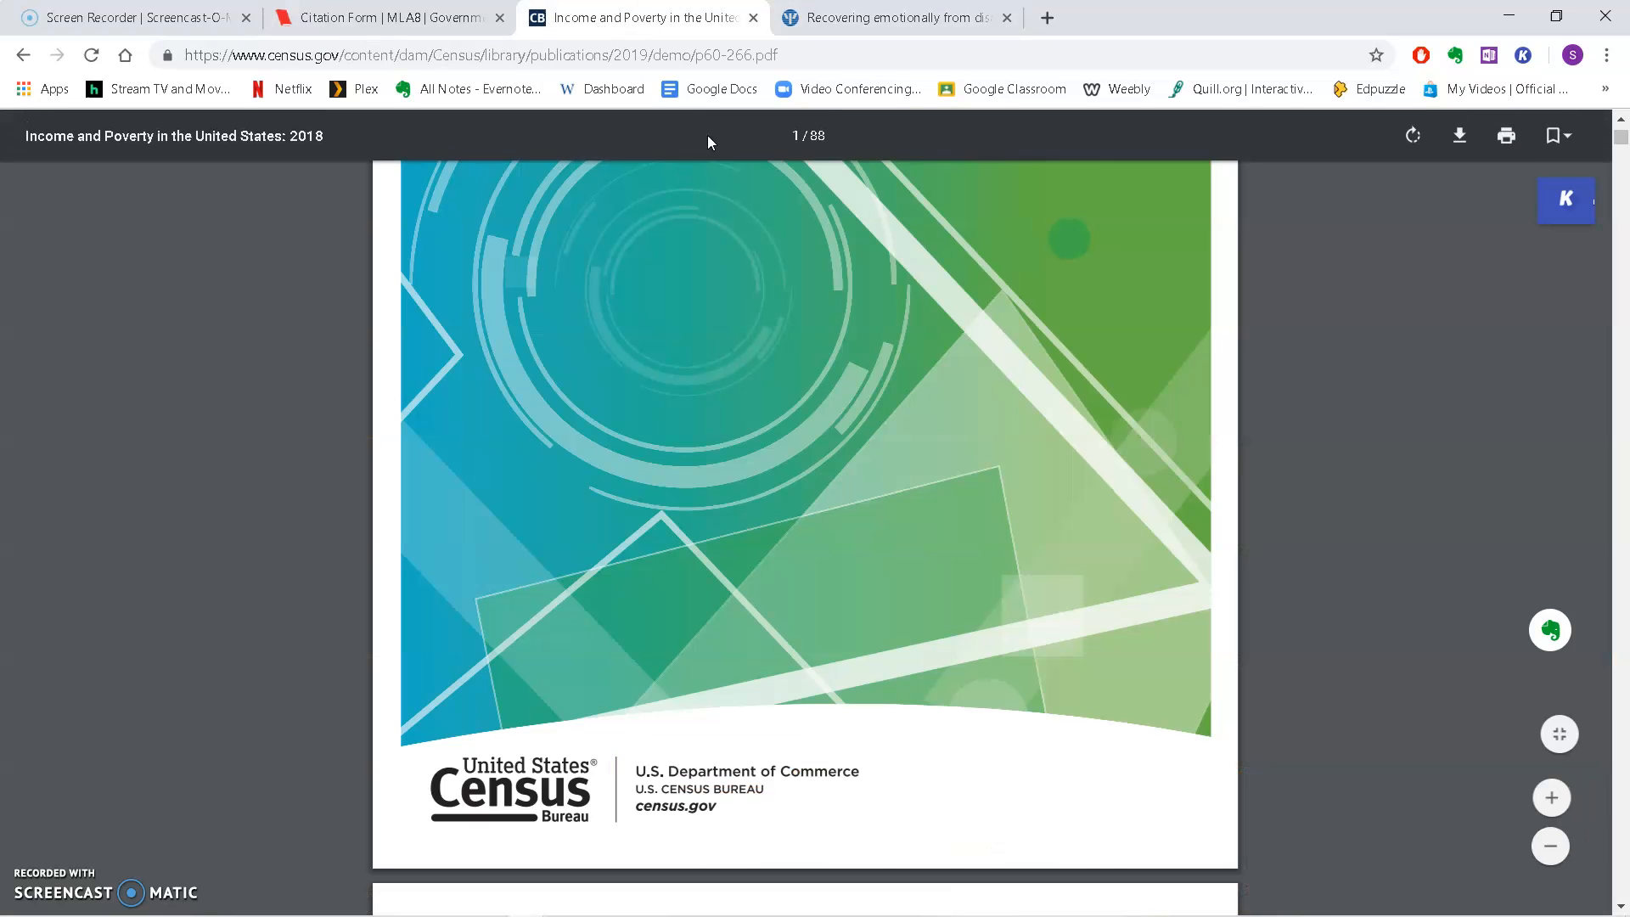
scroll(876, 653, "up", 7)
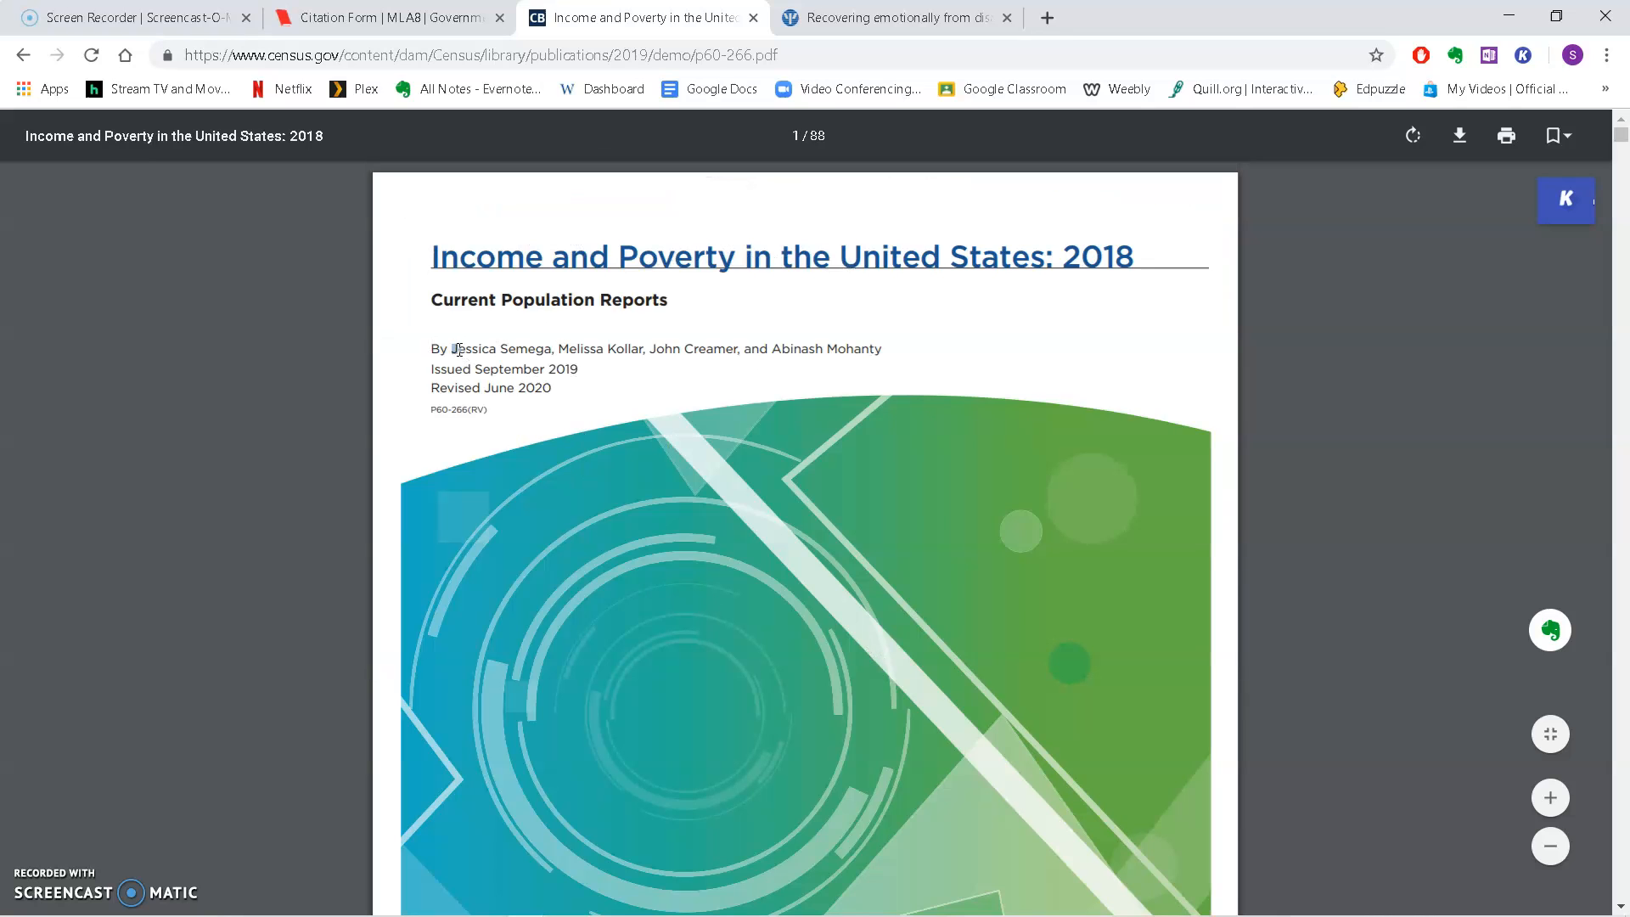
right_click(528, 348)
left_click(567, 362)
left_click(419, 17)
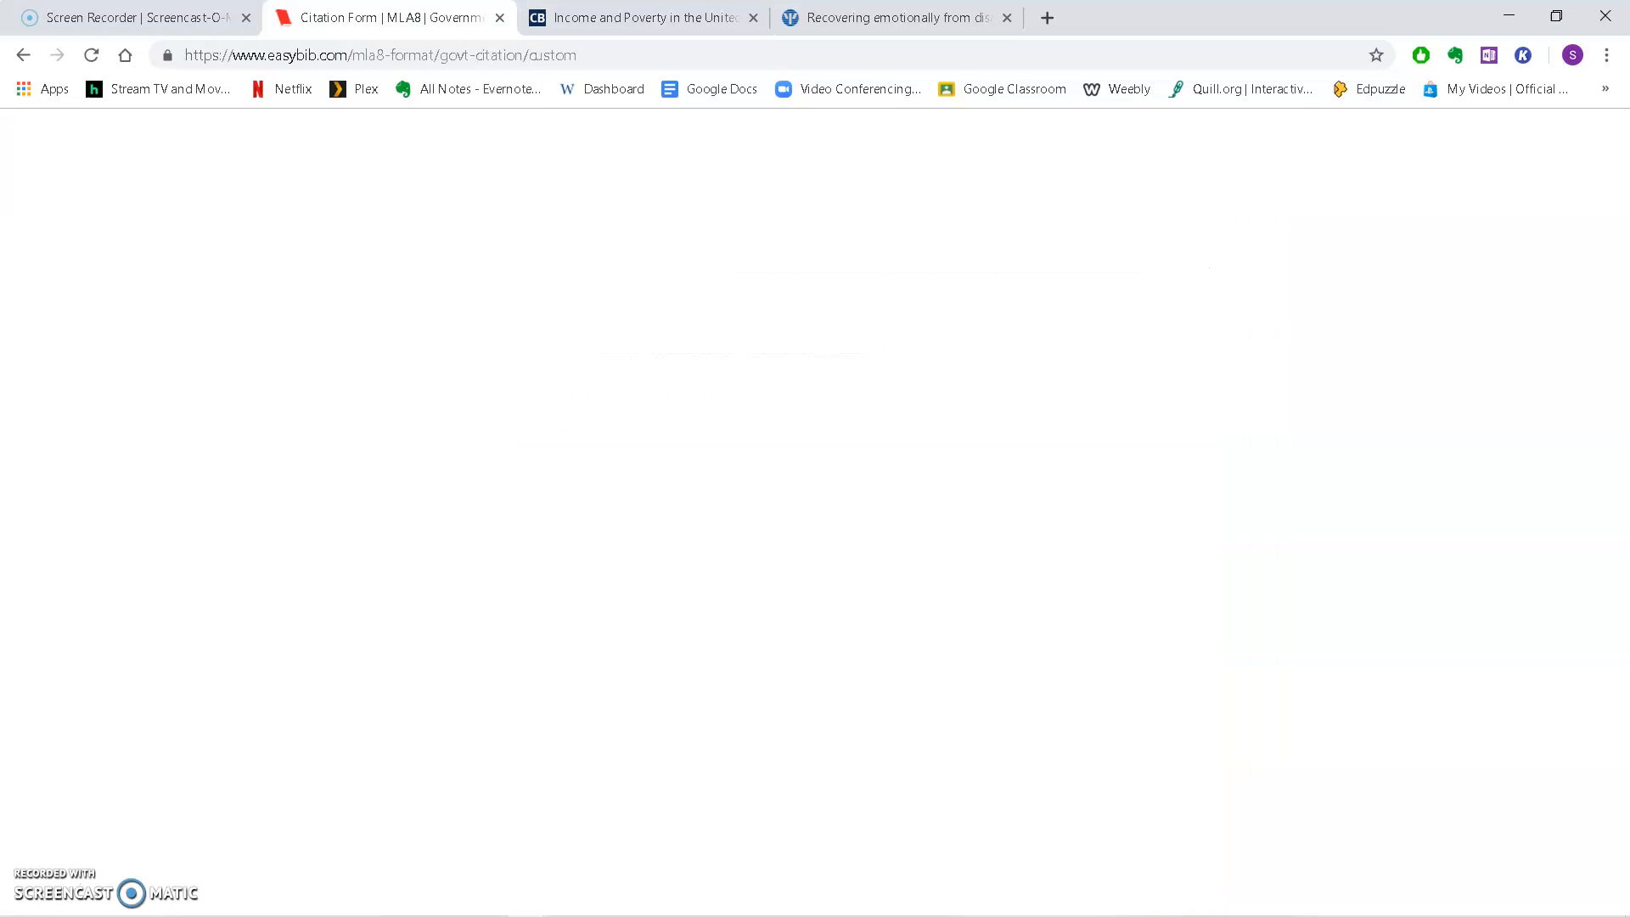
Paste the copied author's name into the contributor's first and last name fields, splitting it accordingly, and add a blank second contributor.
left_click(356, 450)
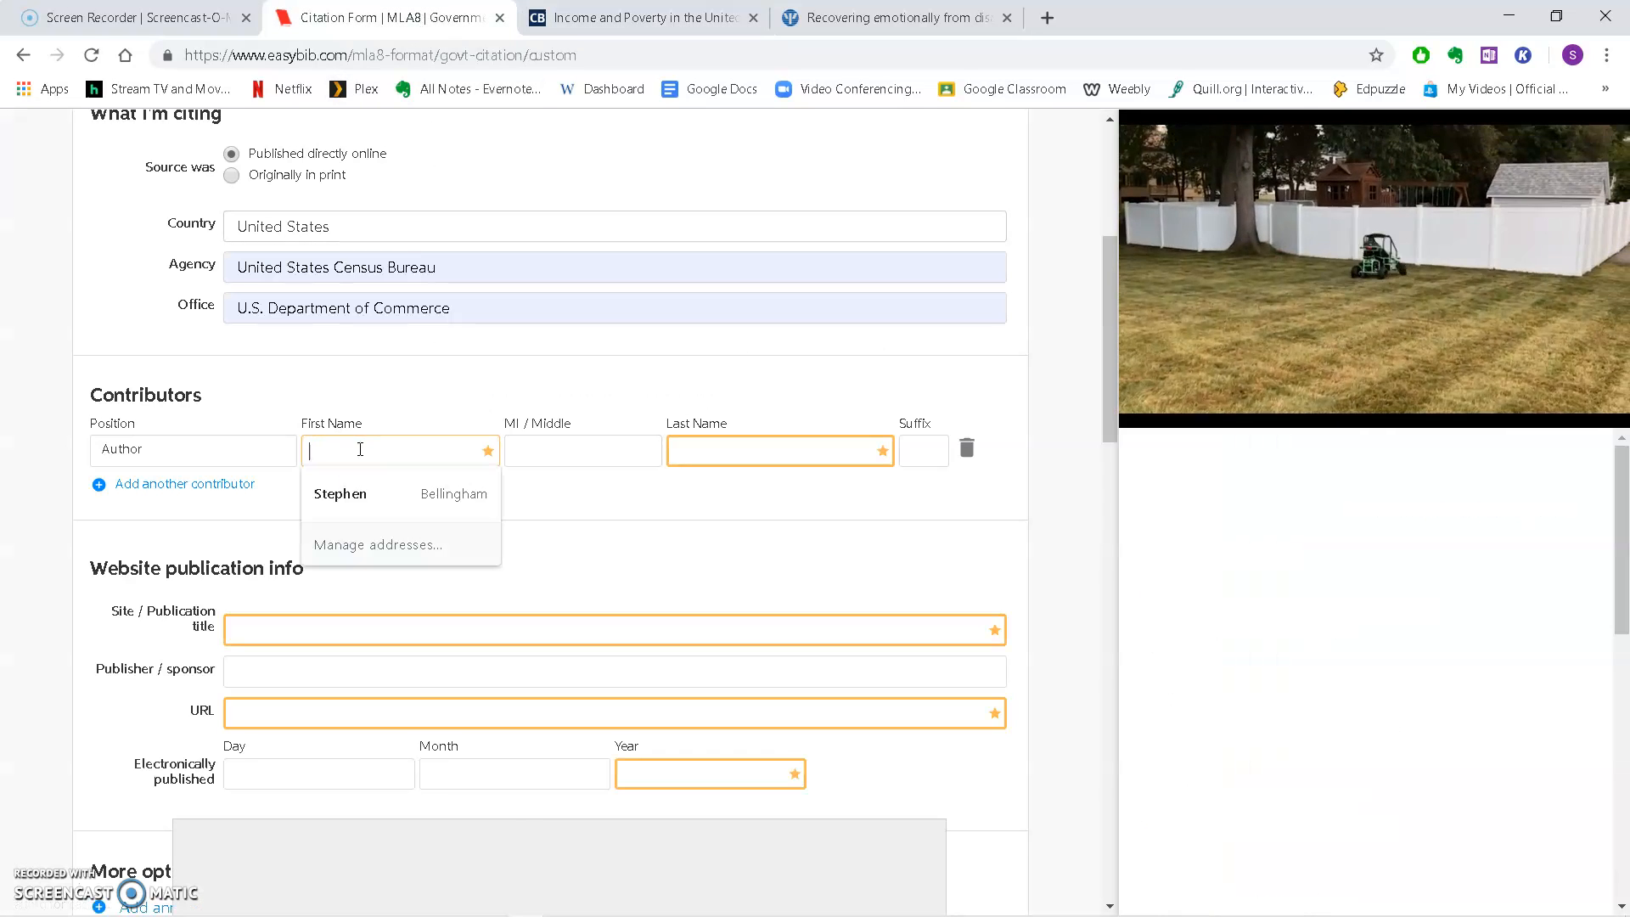
key("ctrl+v")
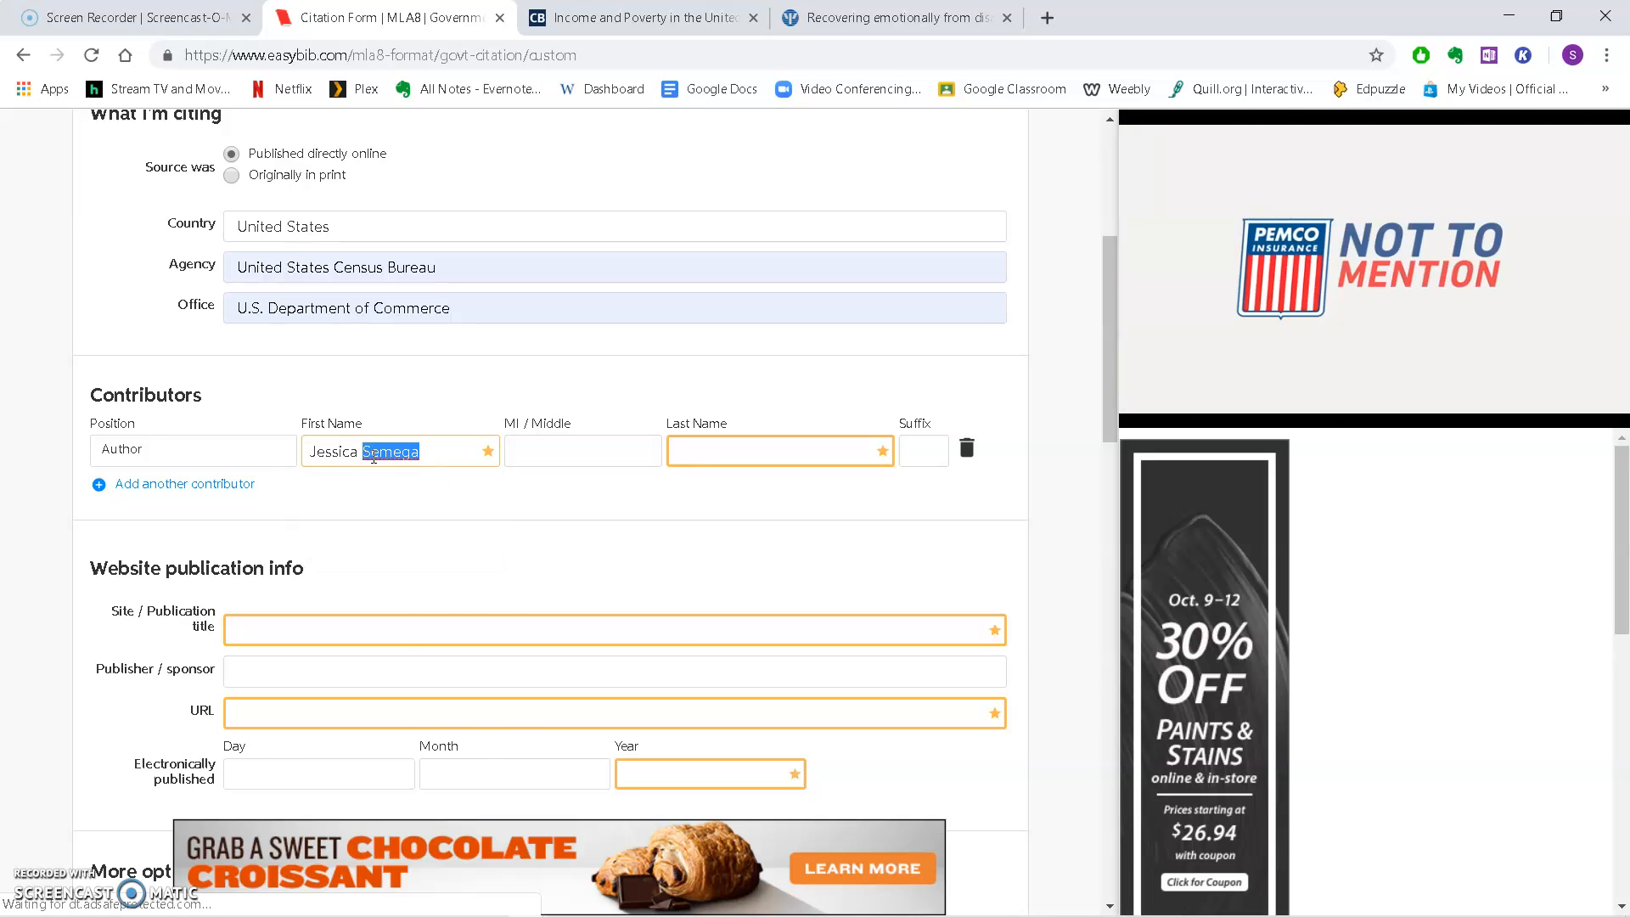
right_click(375, 462)
left_click(420, 642)
left_click(695, 445)
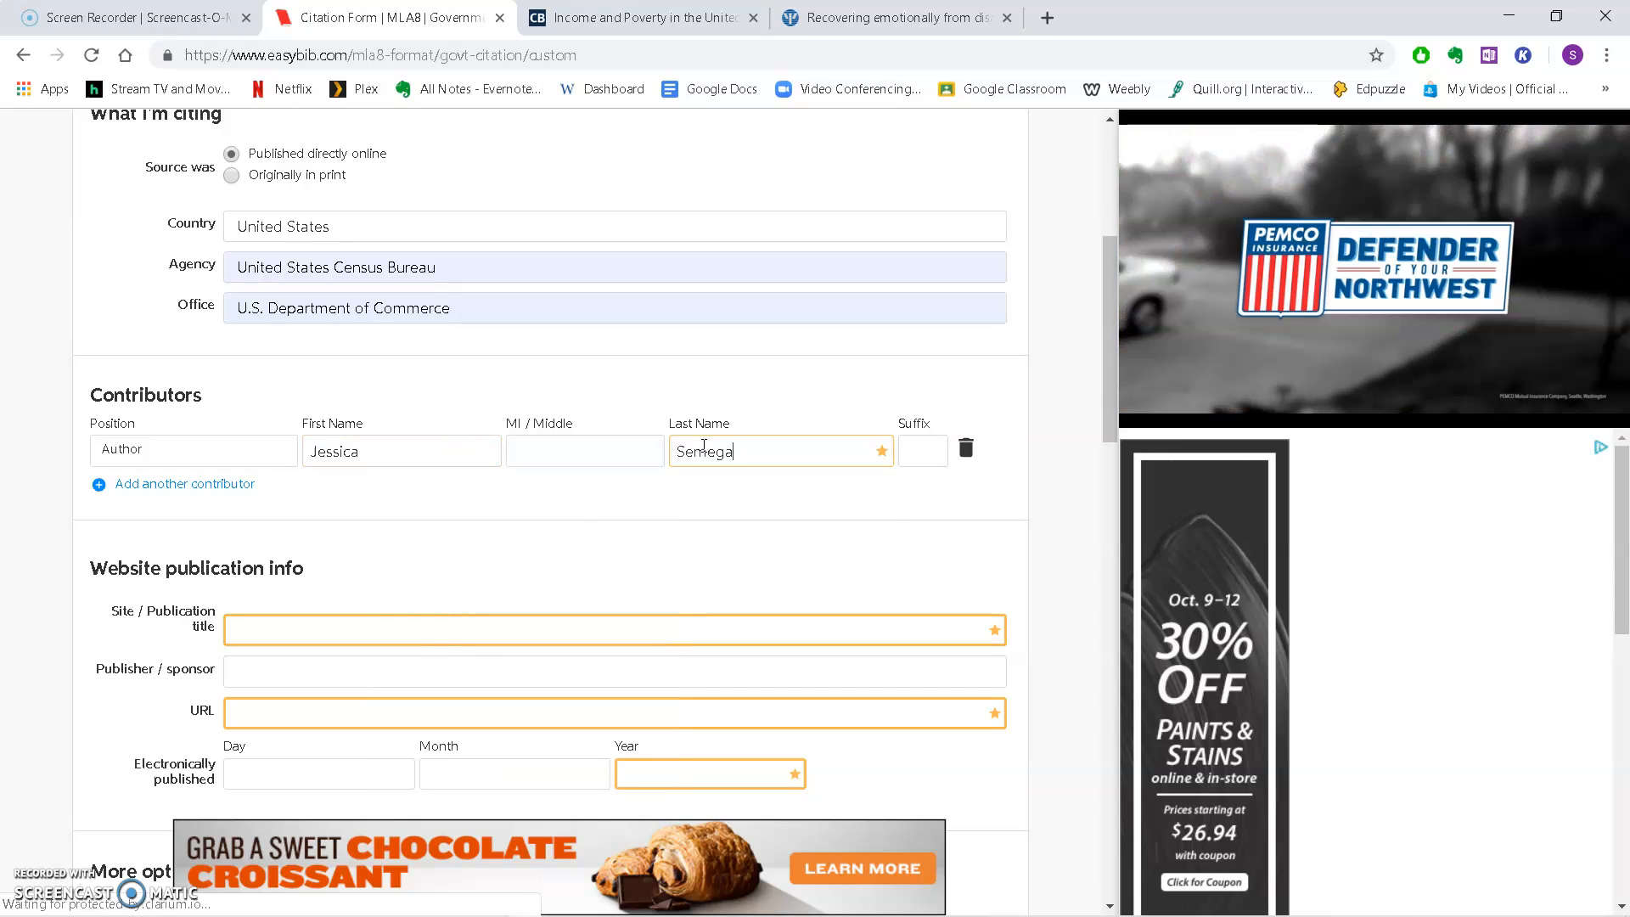
left_click(185, 484)
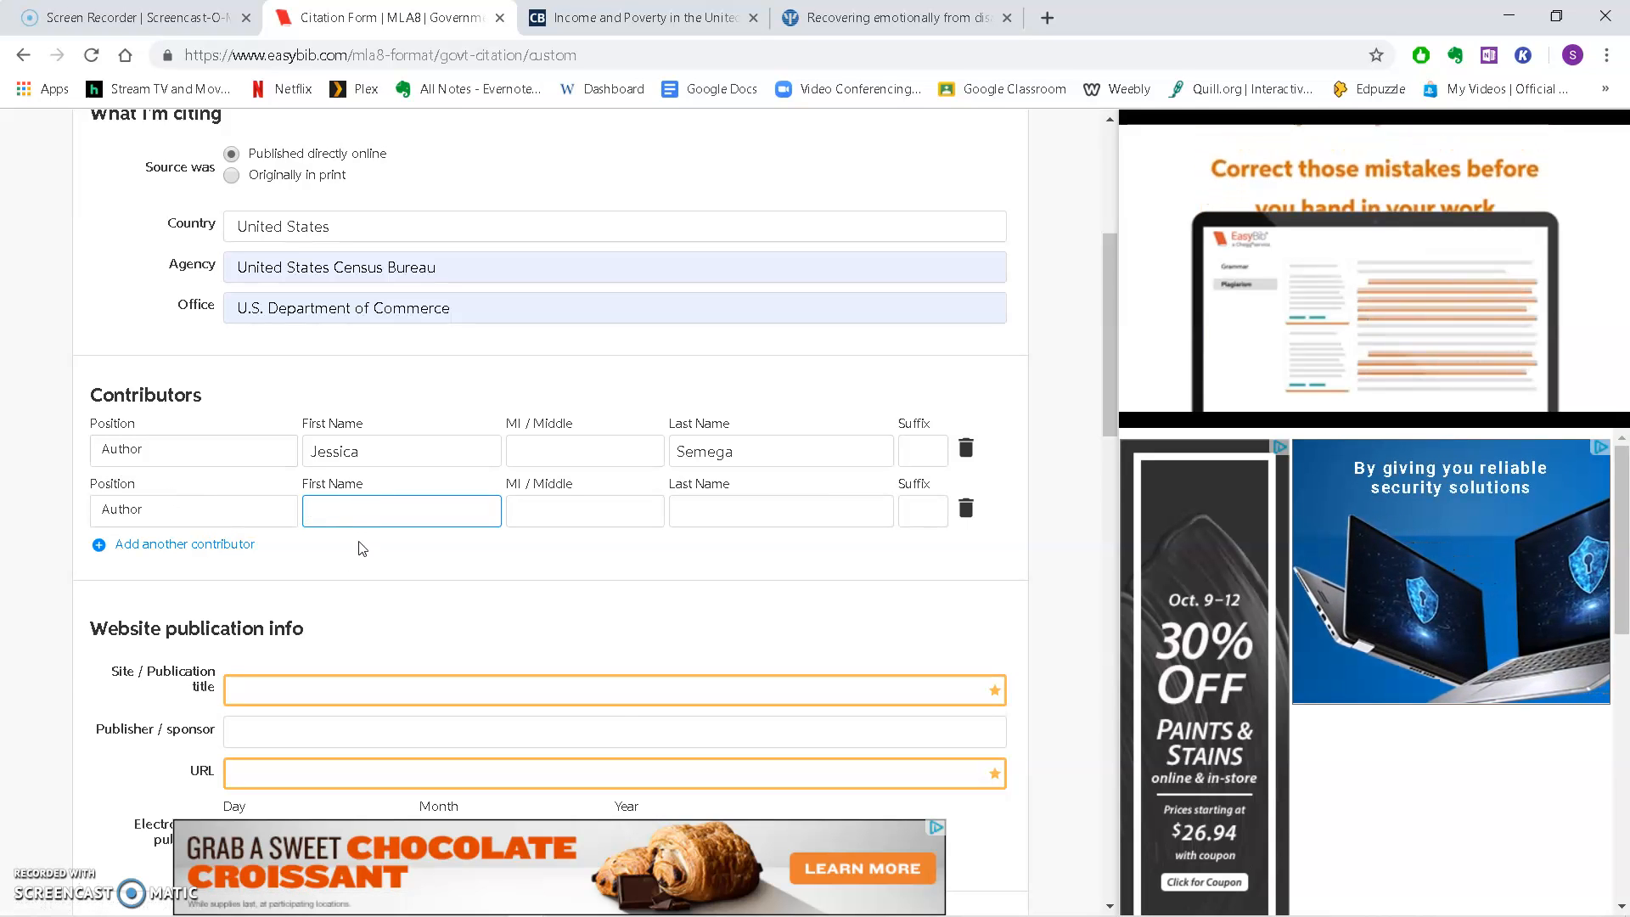
Copy the title "Income and Poverty in the United States: 2018" from the Census report into the citation's site / publication title.
scroll(356, 510, "down", 5)
left_click(344, 273)
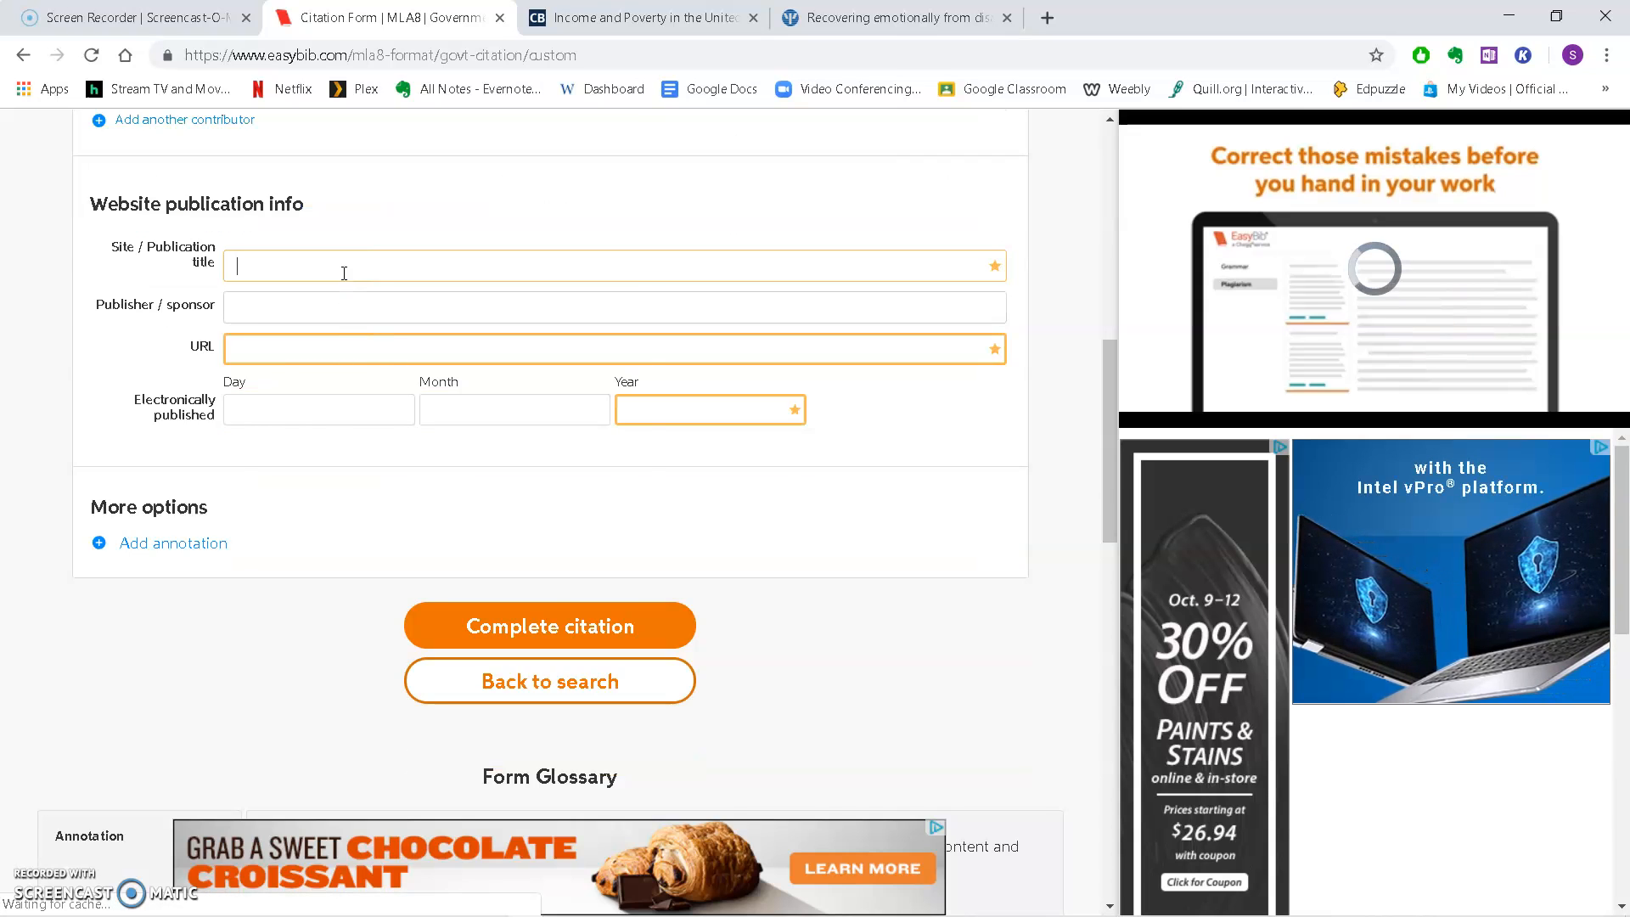
left_click(671, 18)
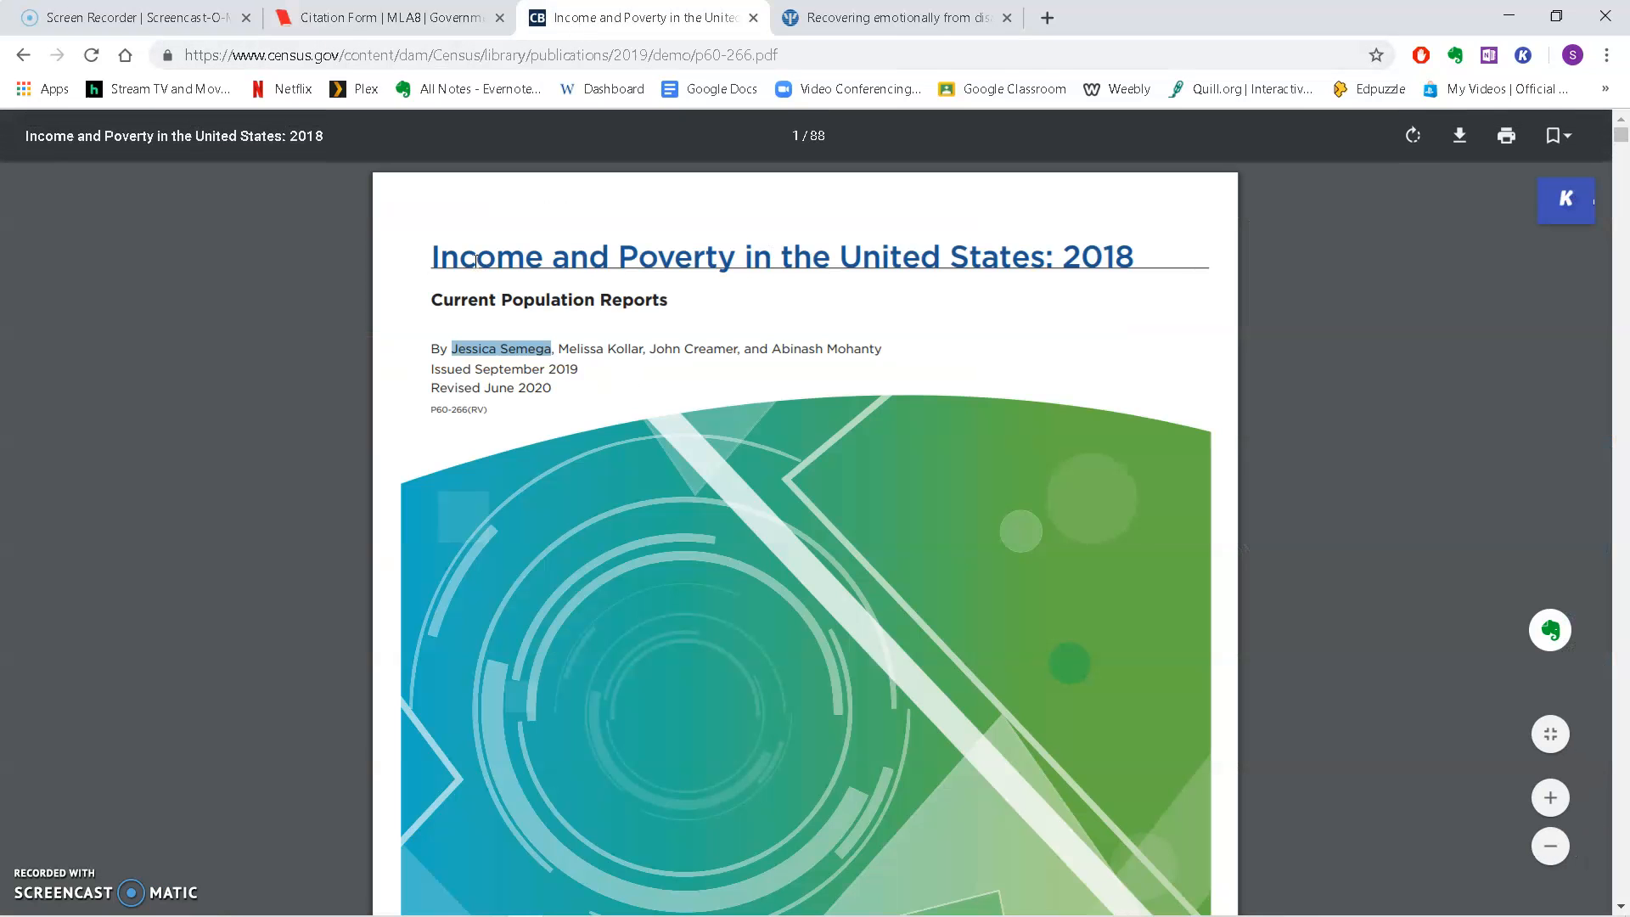
left_click_drag(435, 253, 1235, 276)
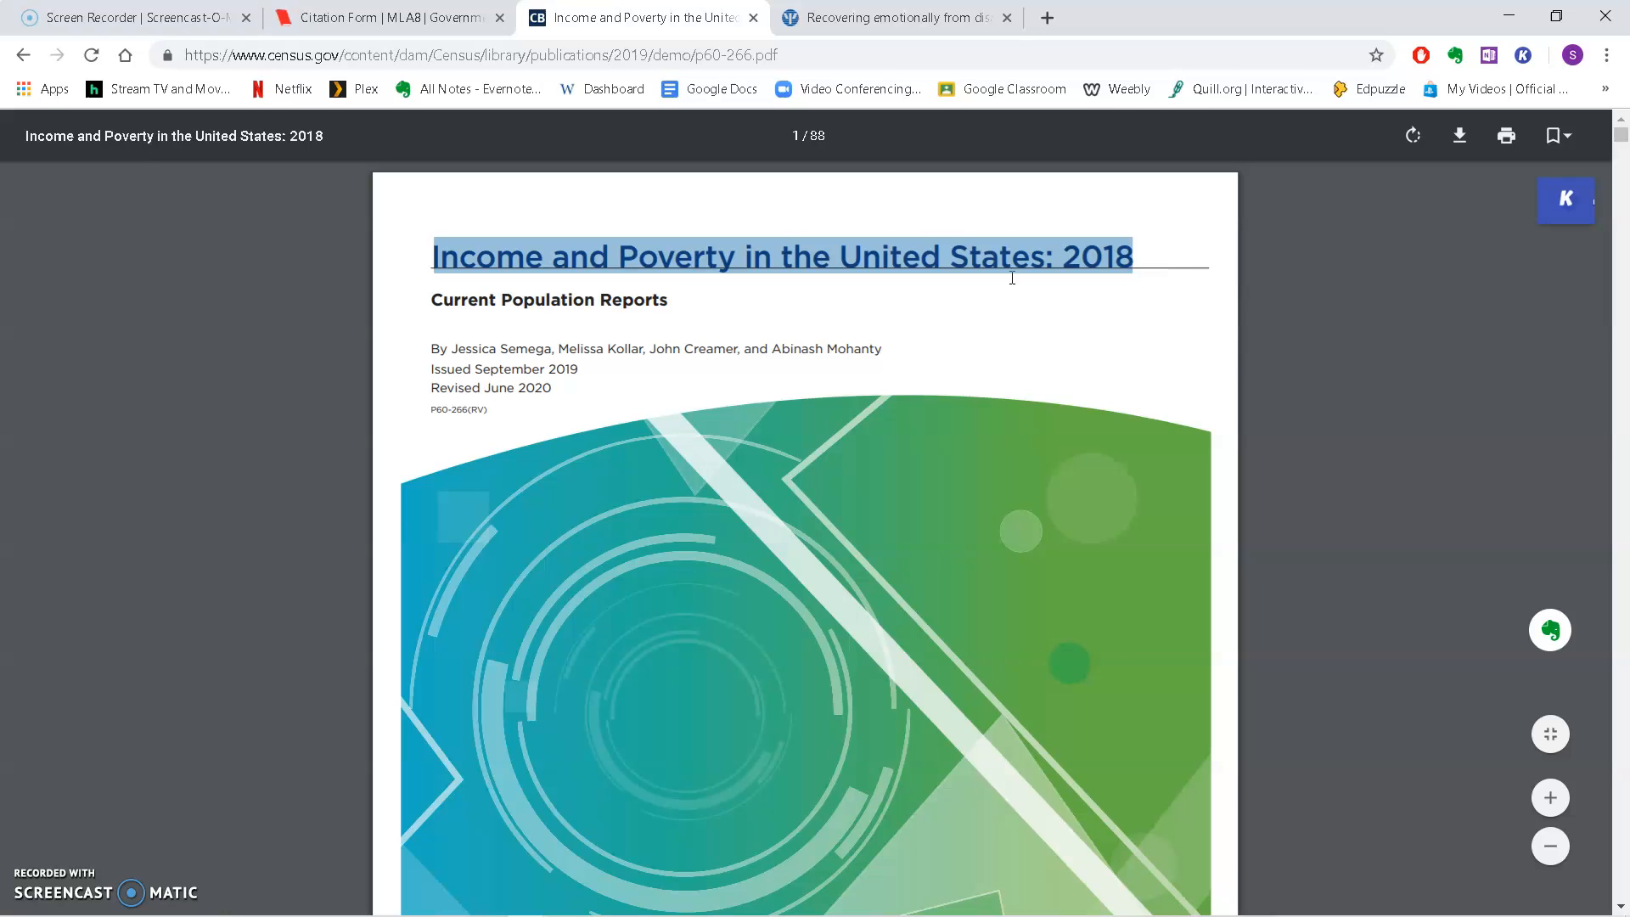
right_click(844, 257)
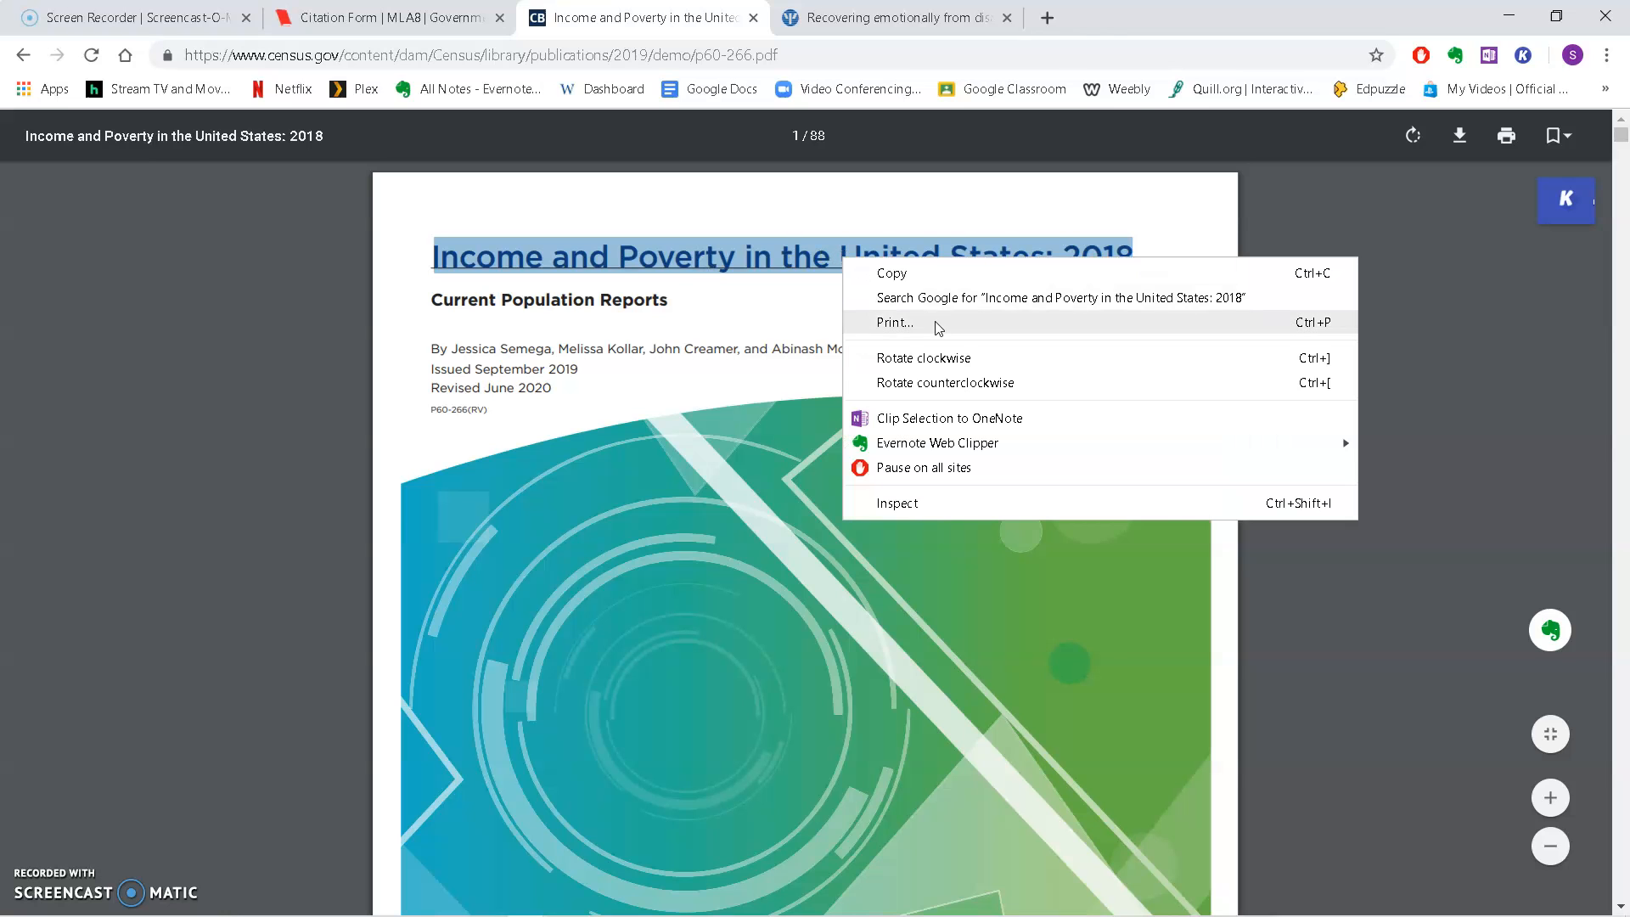
left_click(938, 270)
left_click(381, 19)
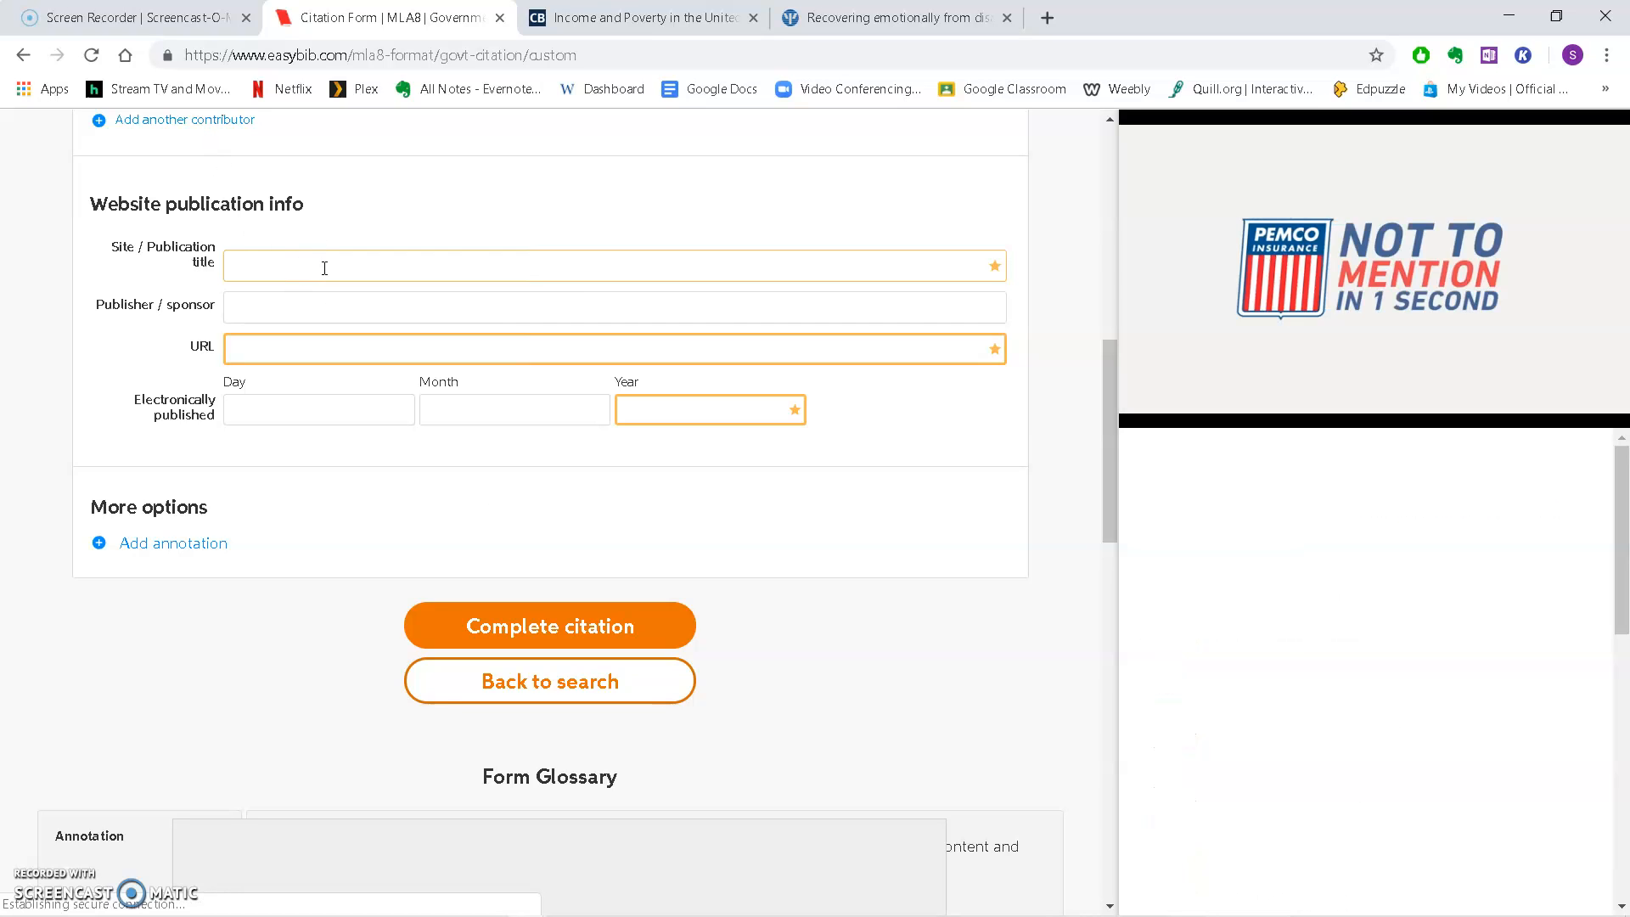
key("ctrl+v")
Set the publisher / sponsor to United States Census Bureau by reusing the text of the agency entry.
left_click(335, 312)
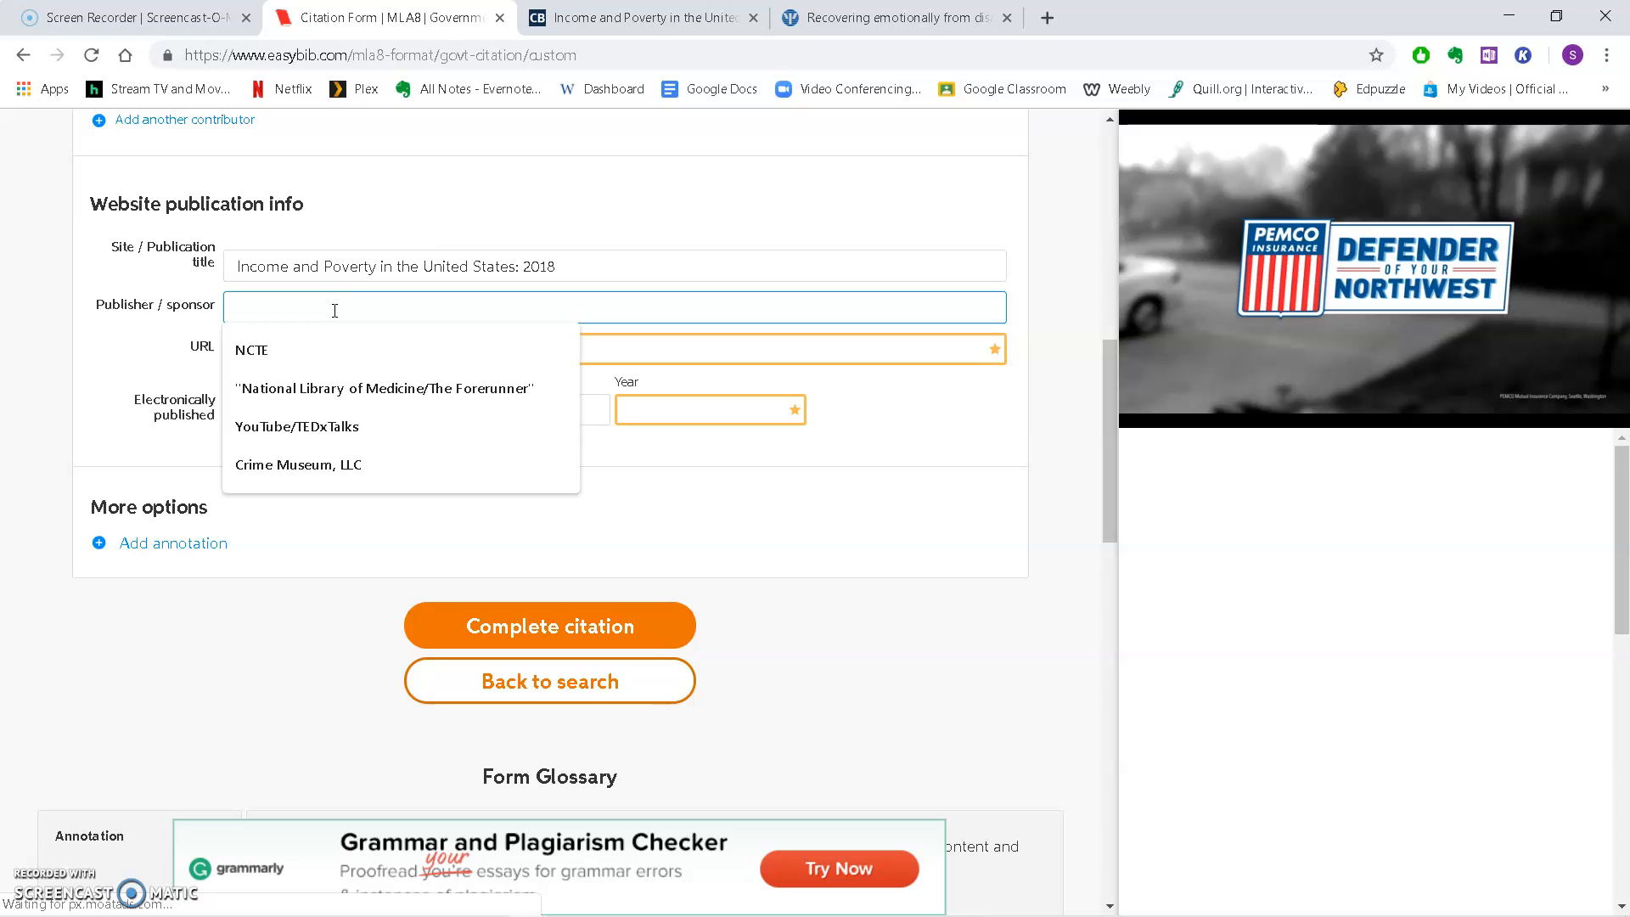
type("Us")
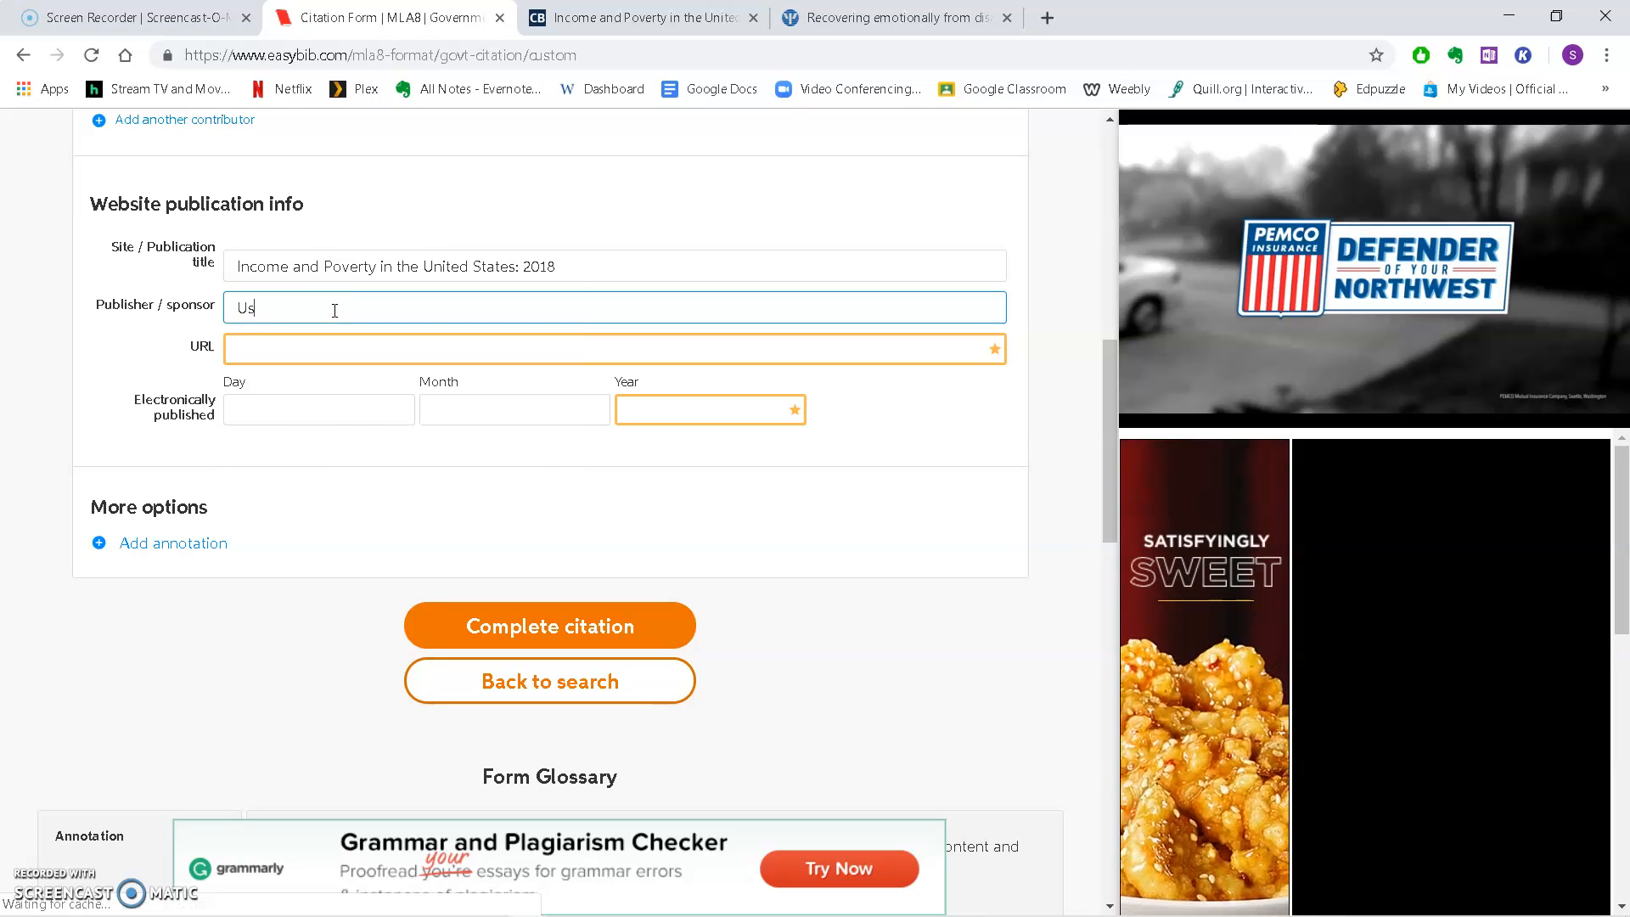
scroll(335, 310, "up", 9)
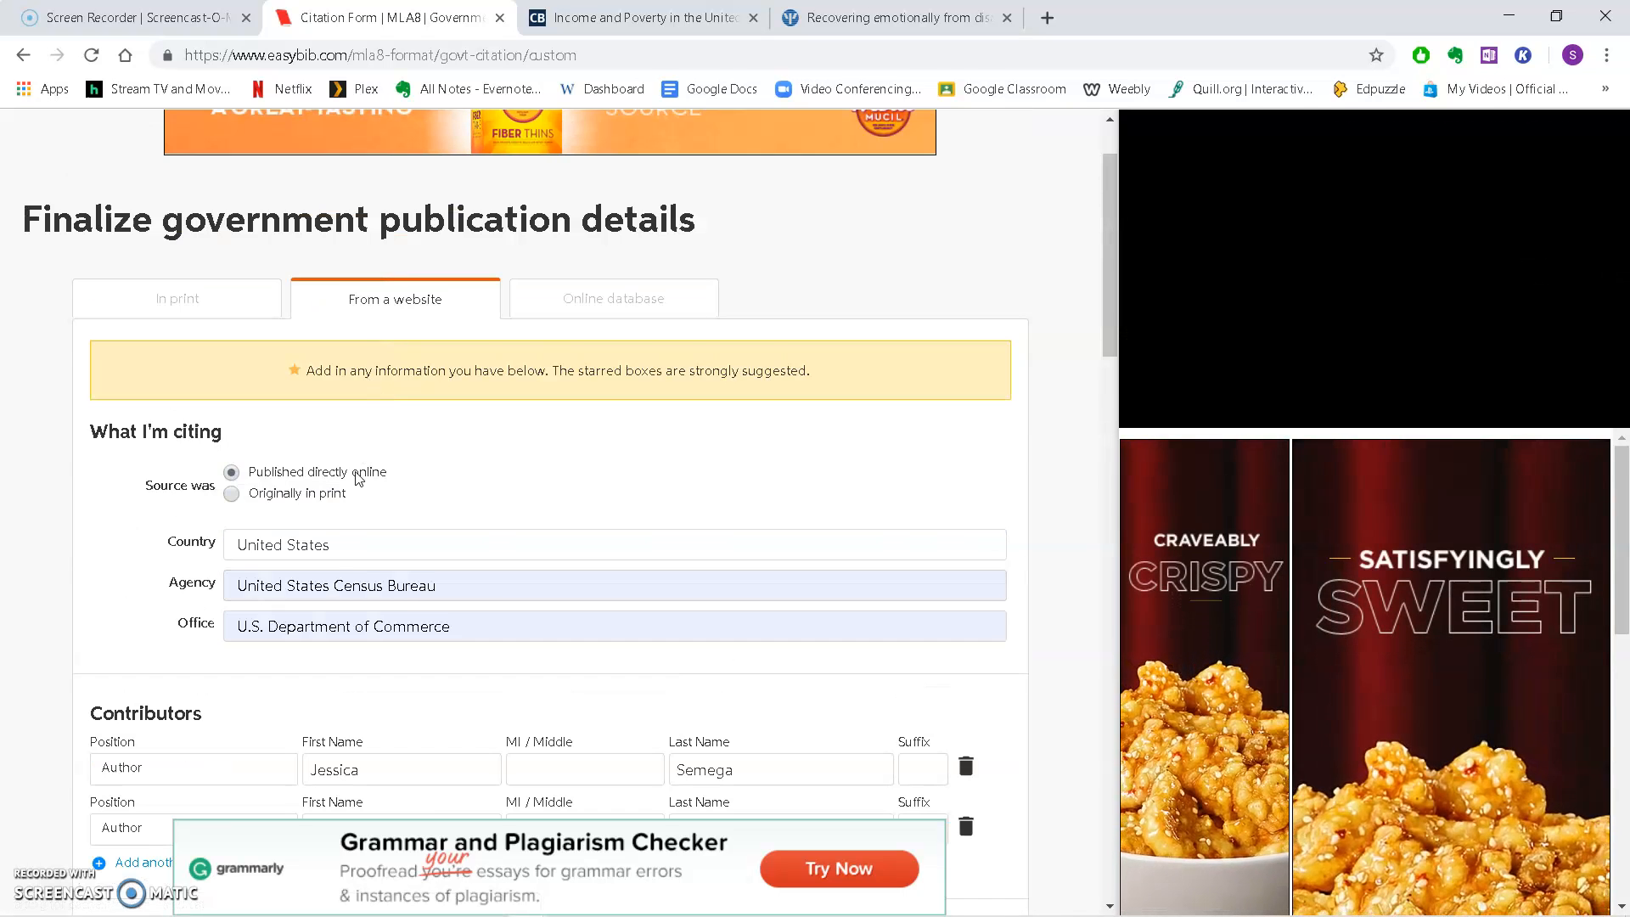
left_click(283, 591)
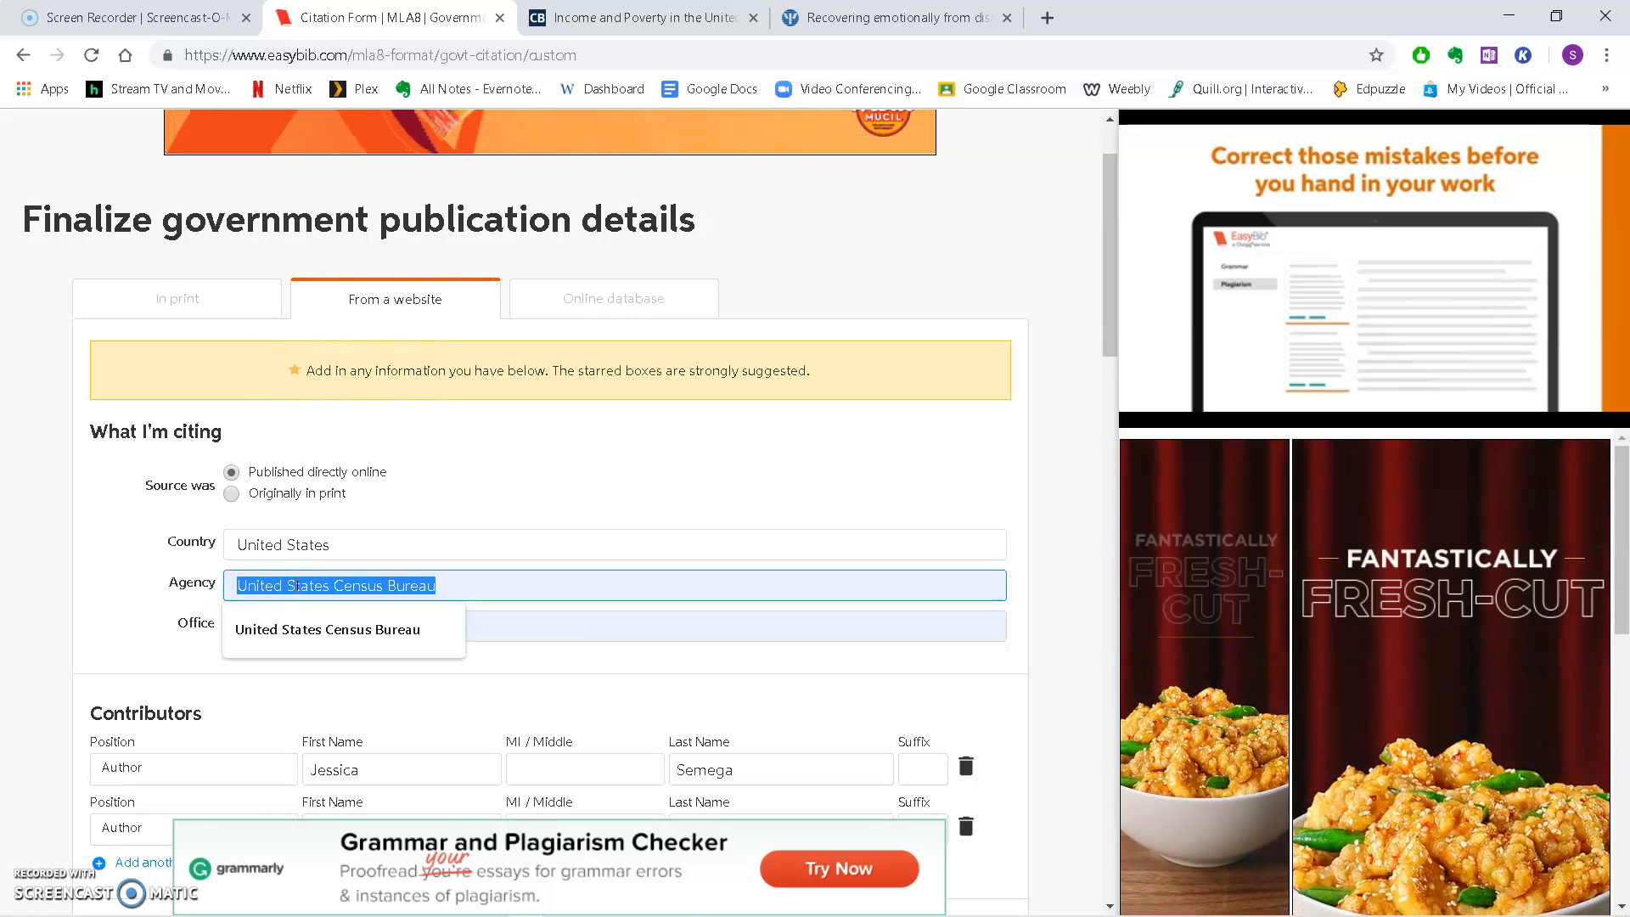
right_click(297, 586)
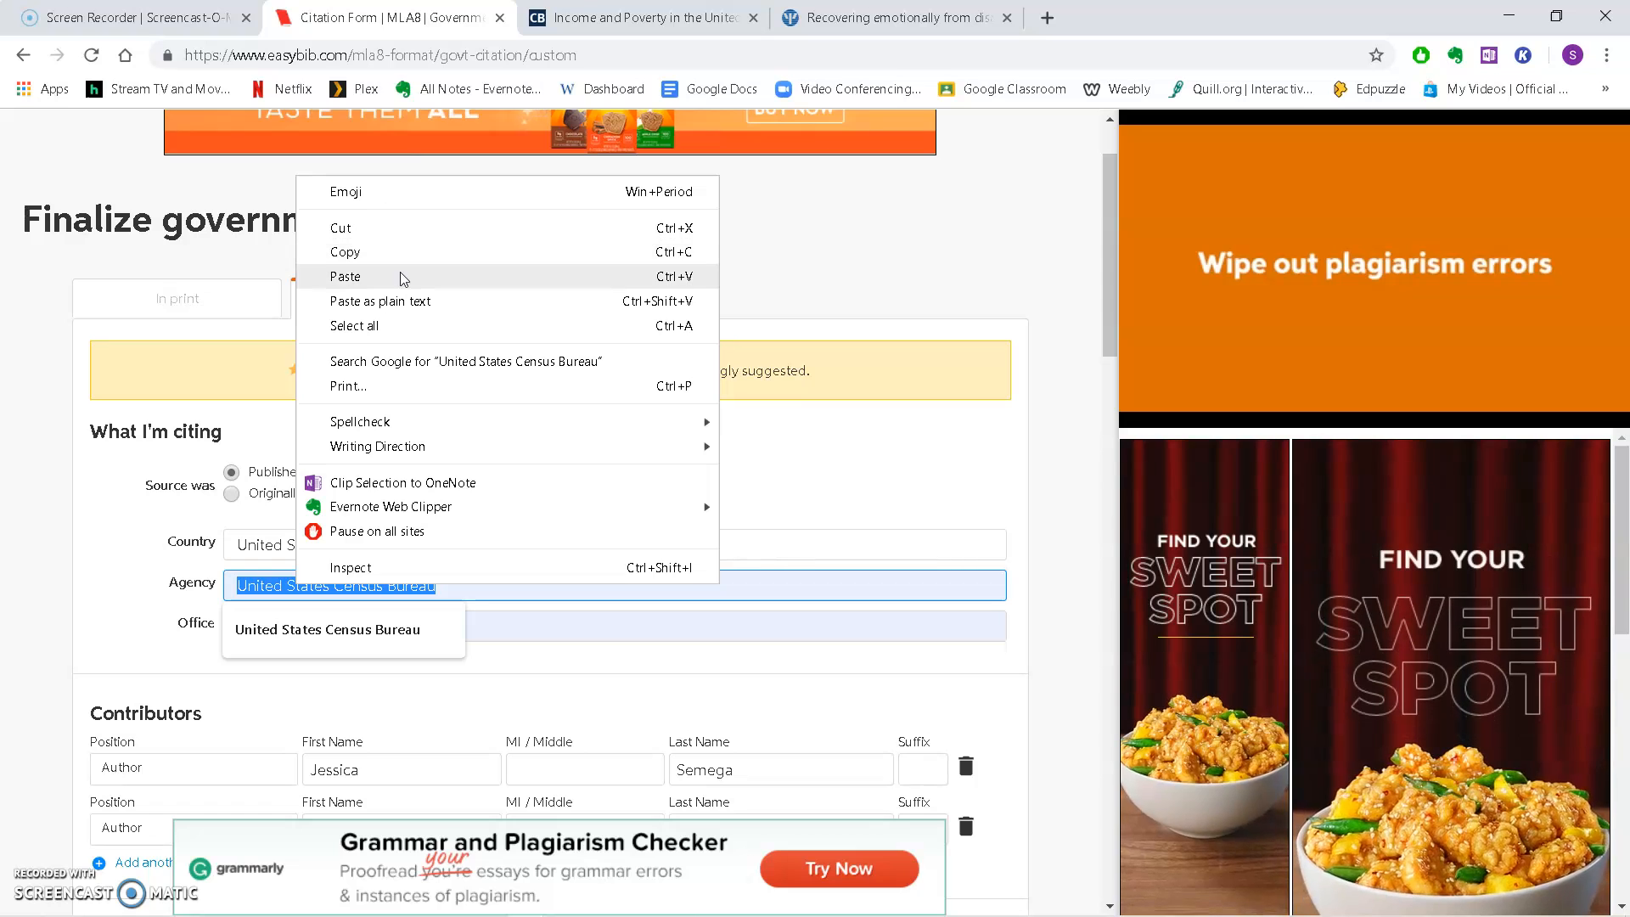
left_click(404, 258)
scroll(416, 278, "down", 14)
scroll(465, 319, "up", 4)
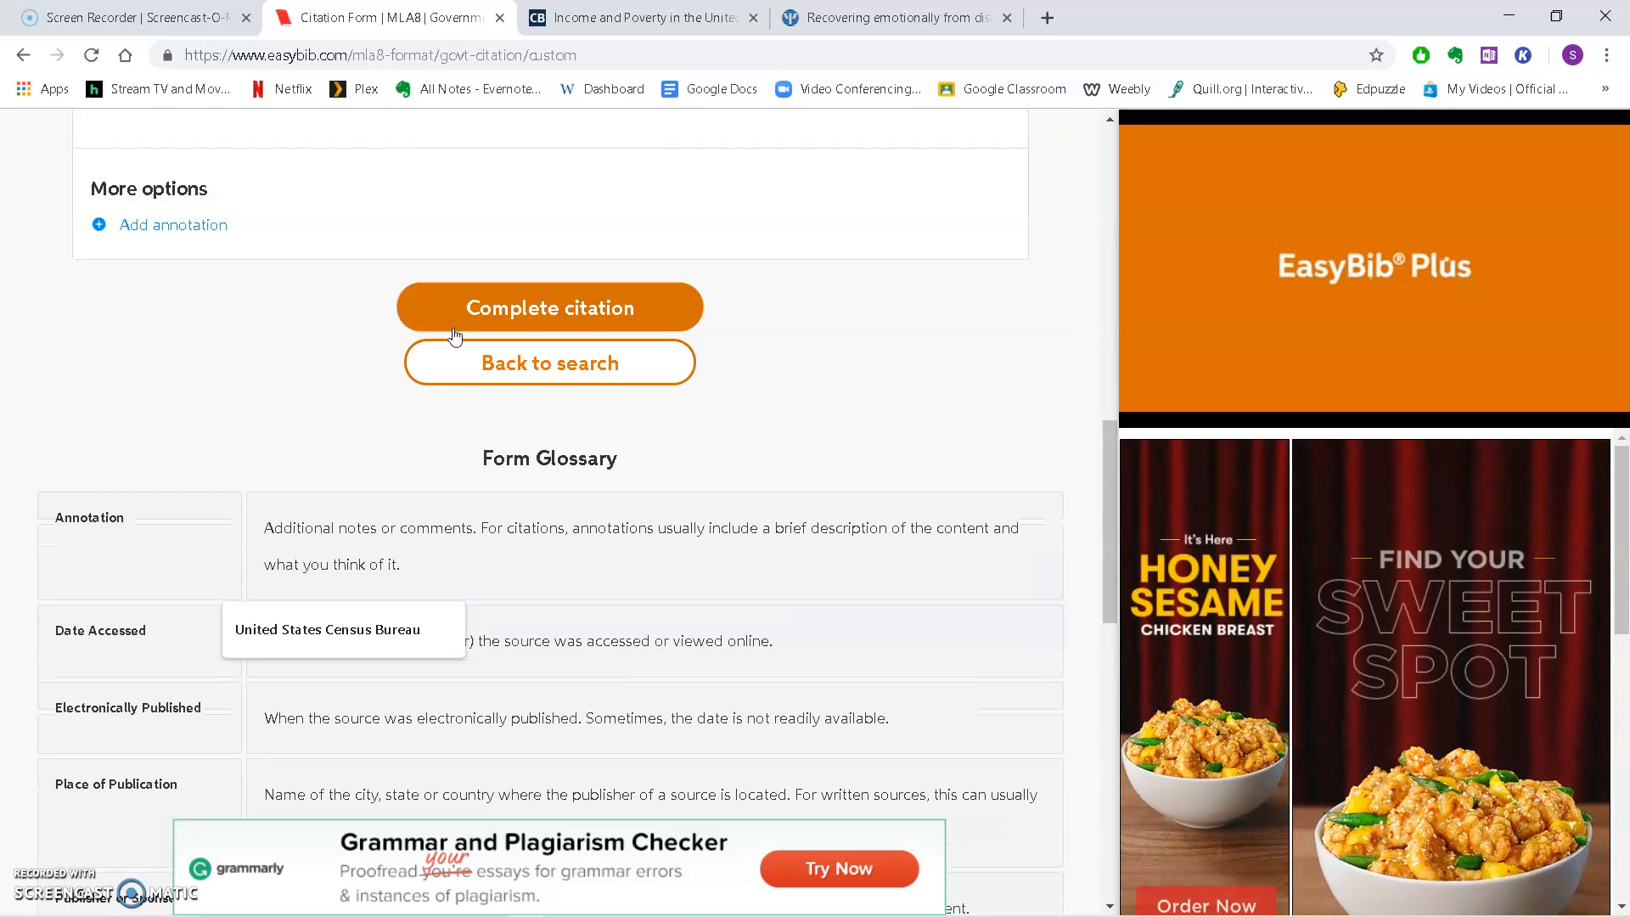
scroll(455, 336, "up", 4)
left_click(407, 346)
left_click(412, 309)
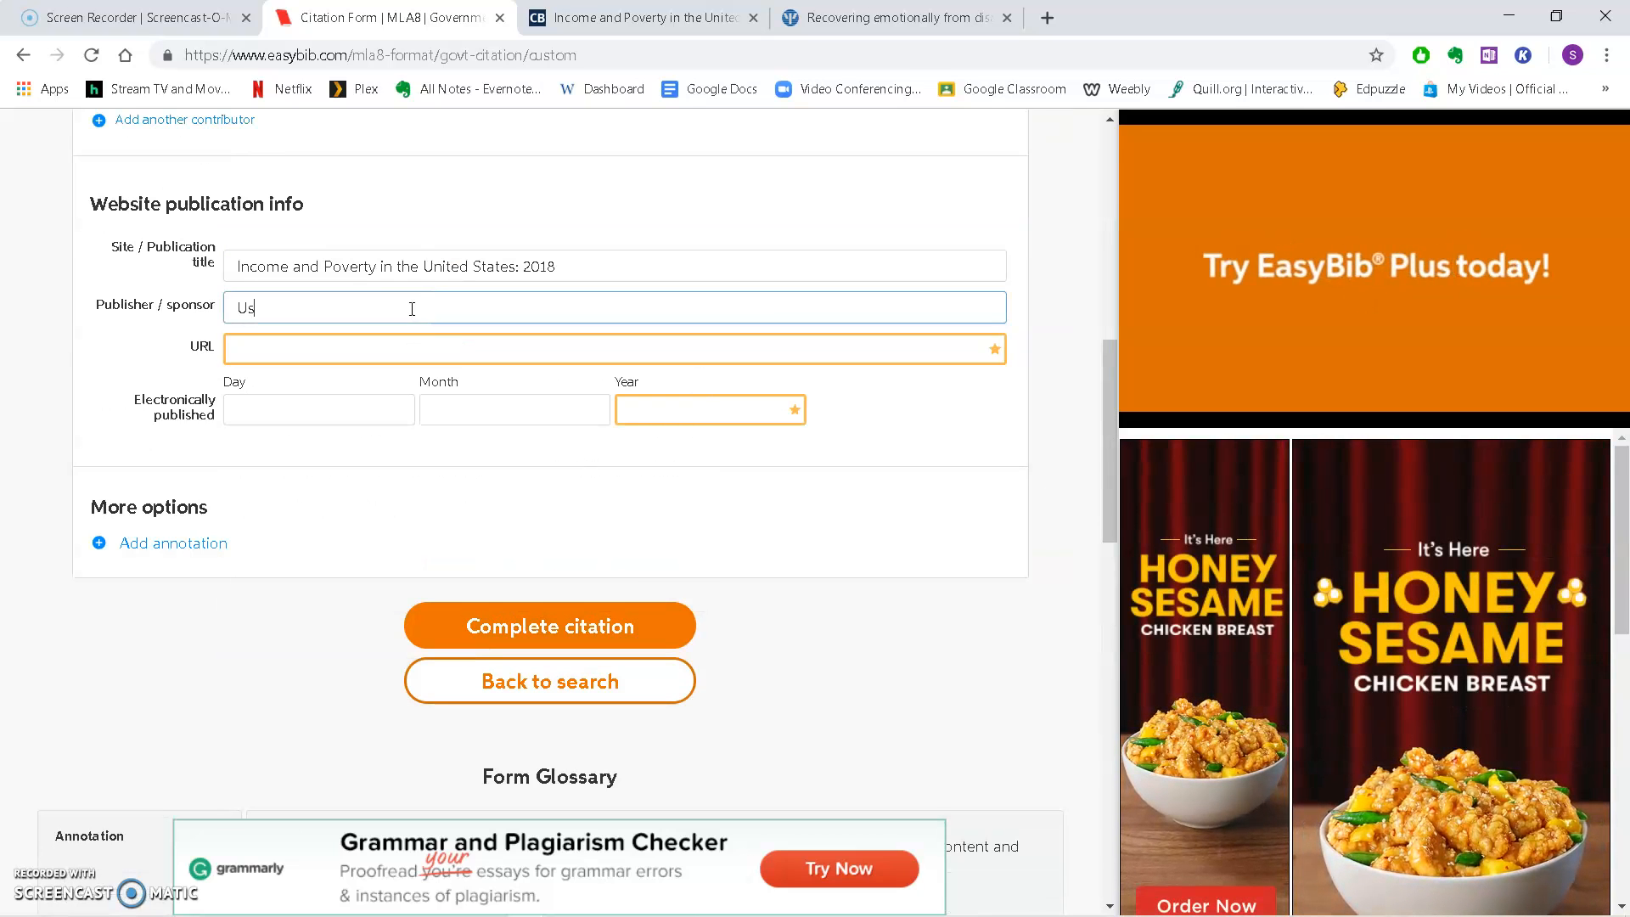
left_click_drag(412, 309, 124, 325)
key("ctrl+v")
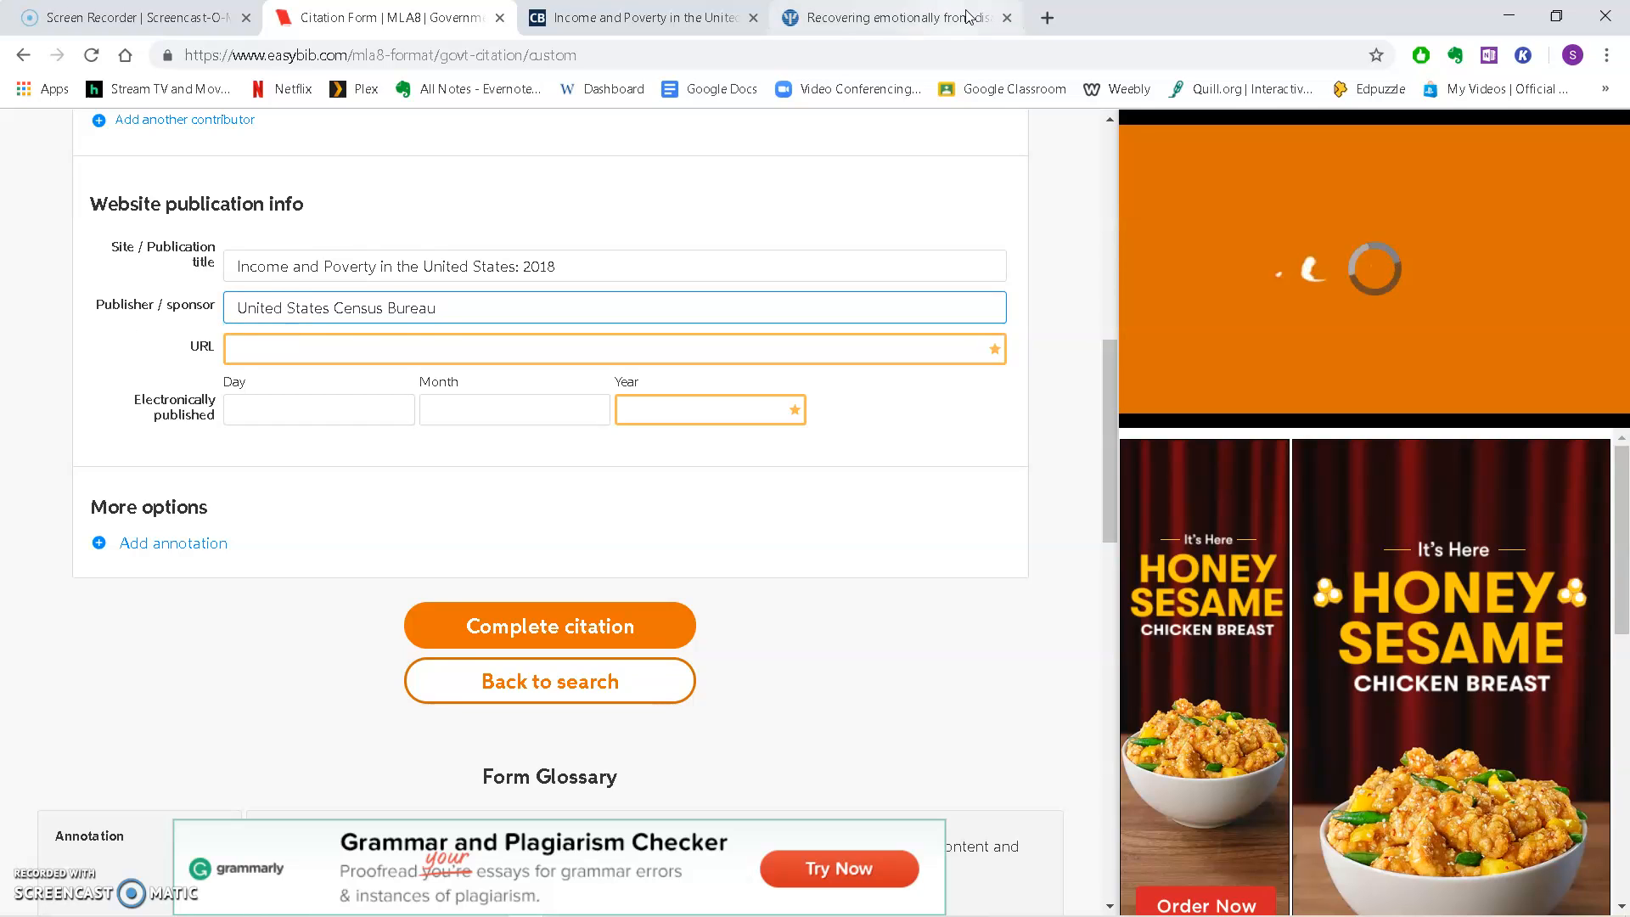
Copy the Census report PDF's web address into the URL field of the government publication citation.
left_click(617, 17)
left_click(609, 58)
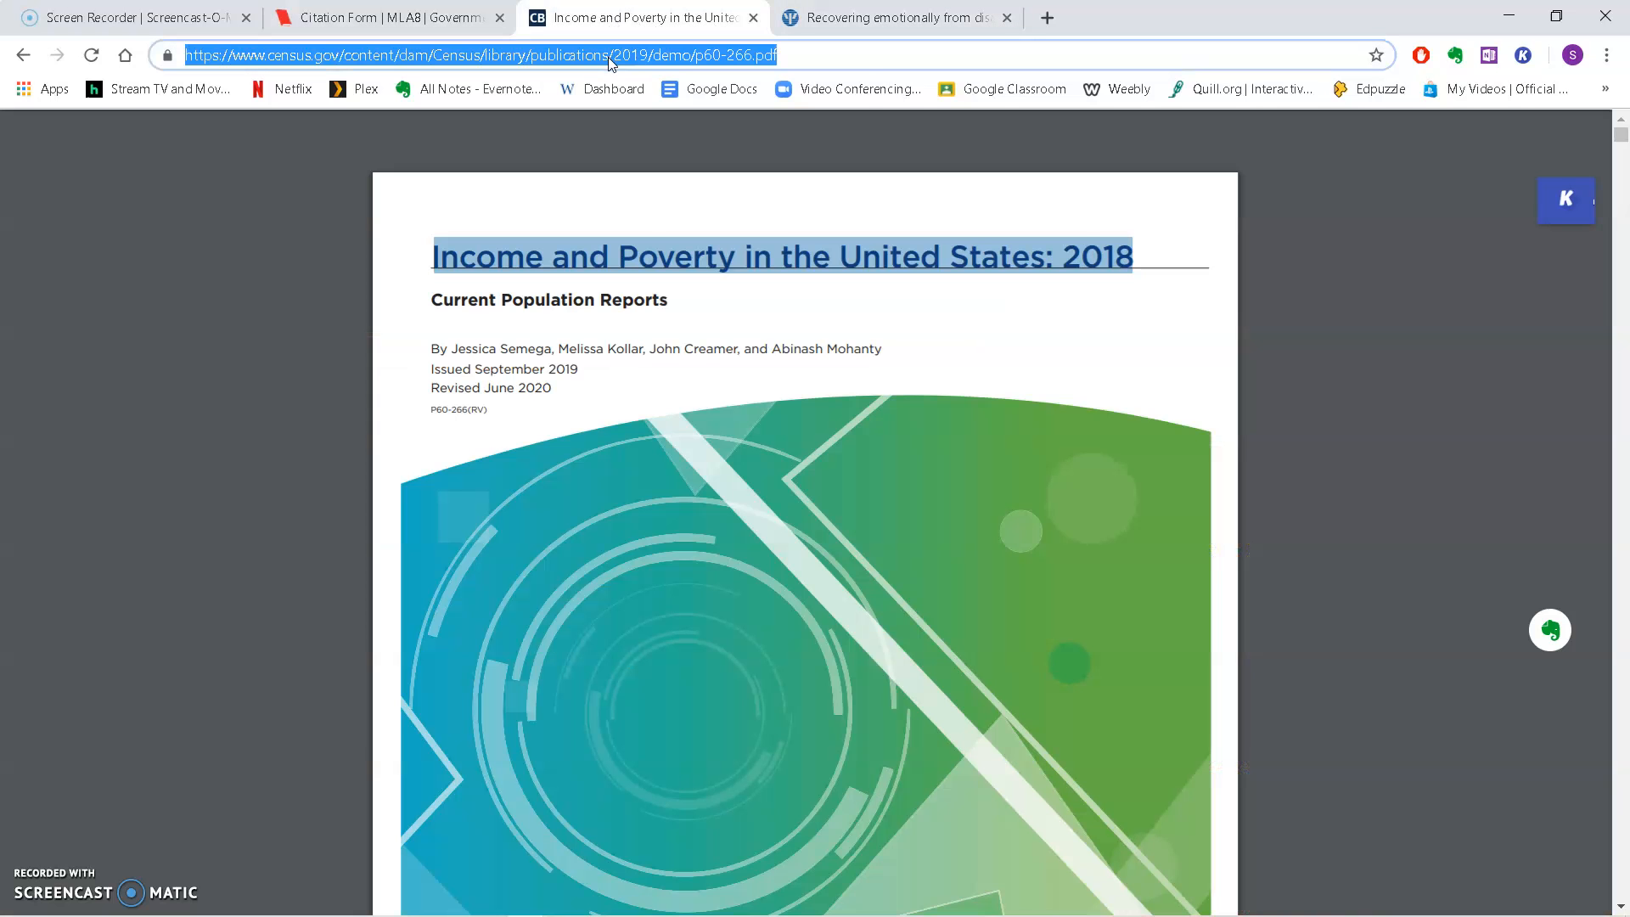
right_click(609, 62)
left_click(667, 163)
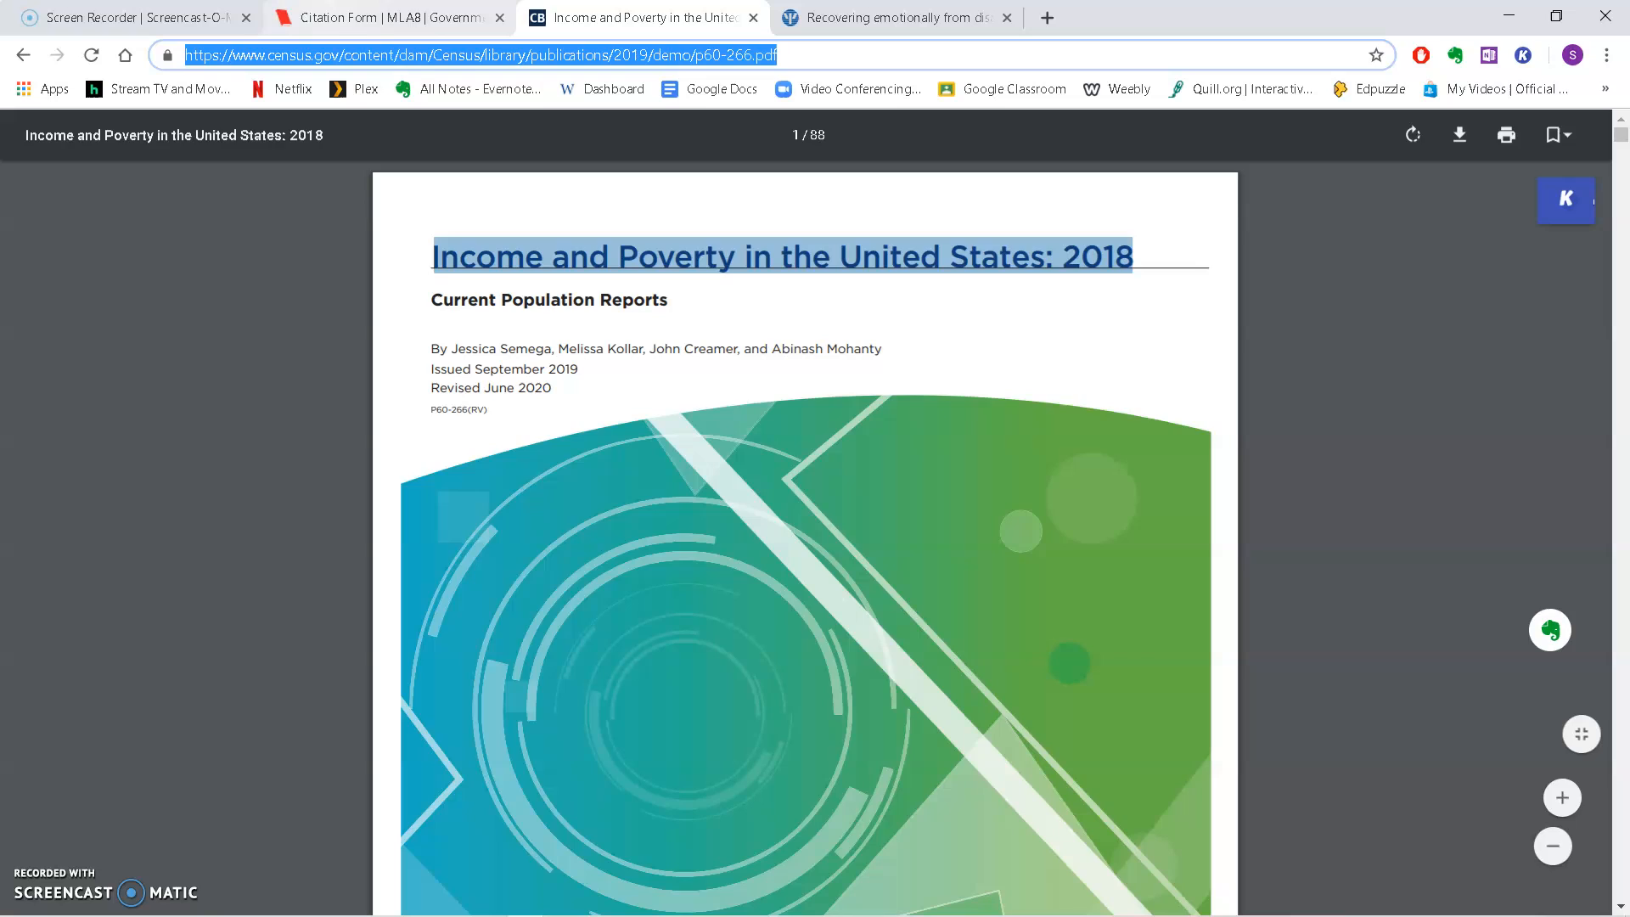
left_click(382, 26)
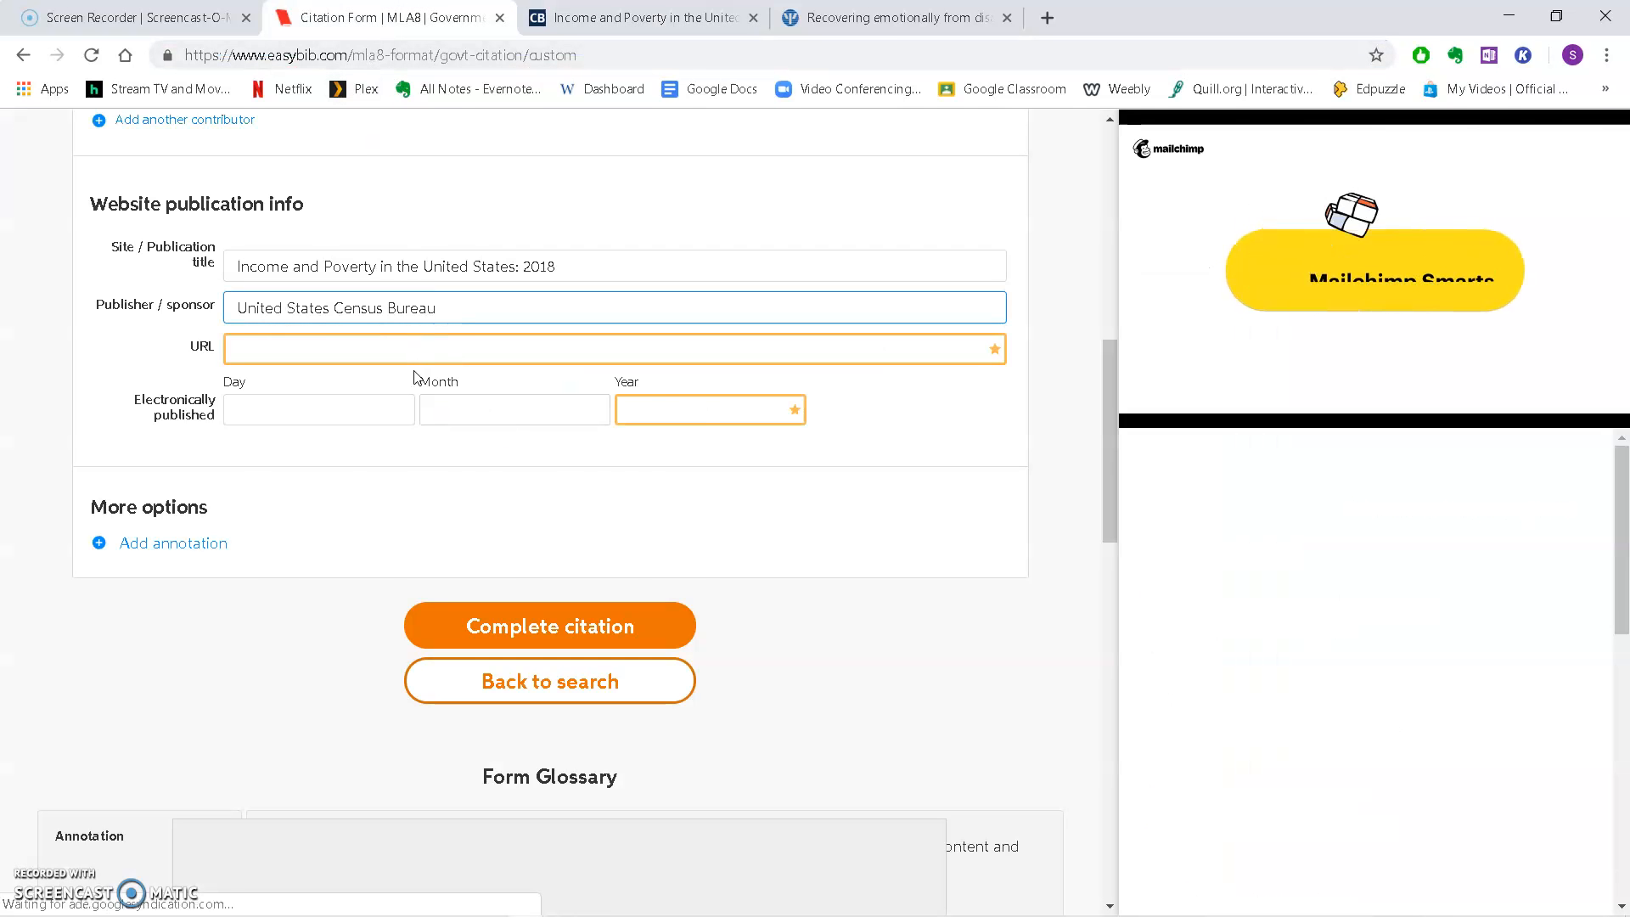
left_click(422, 349)
key("ctrl+v")
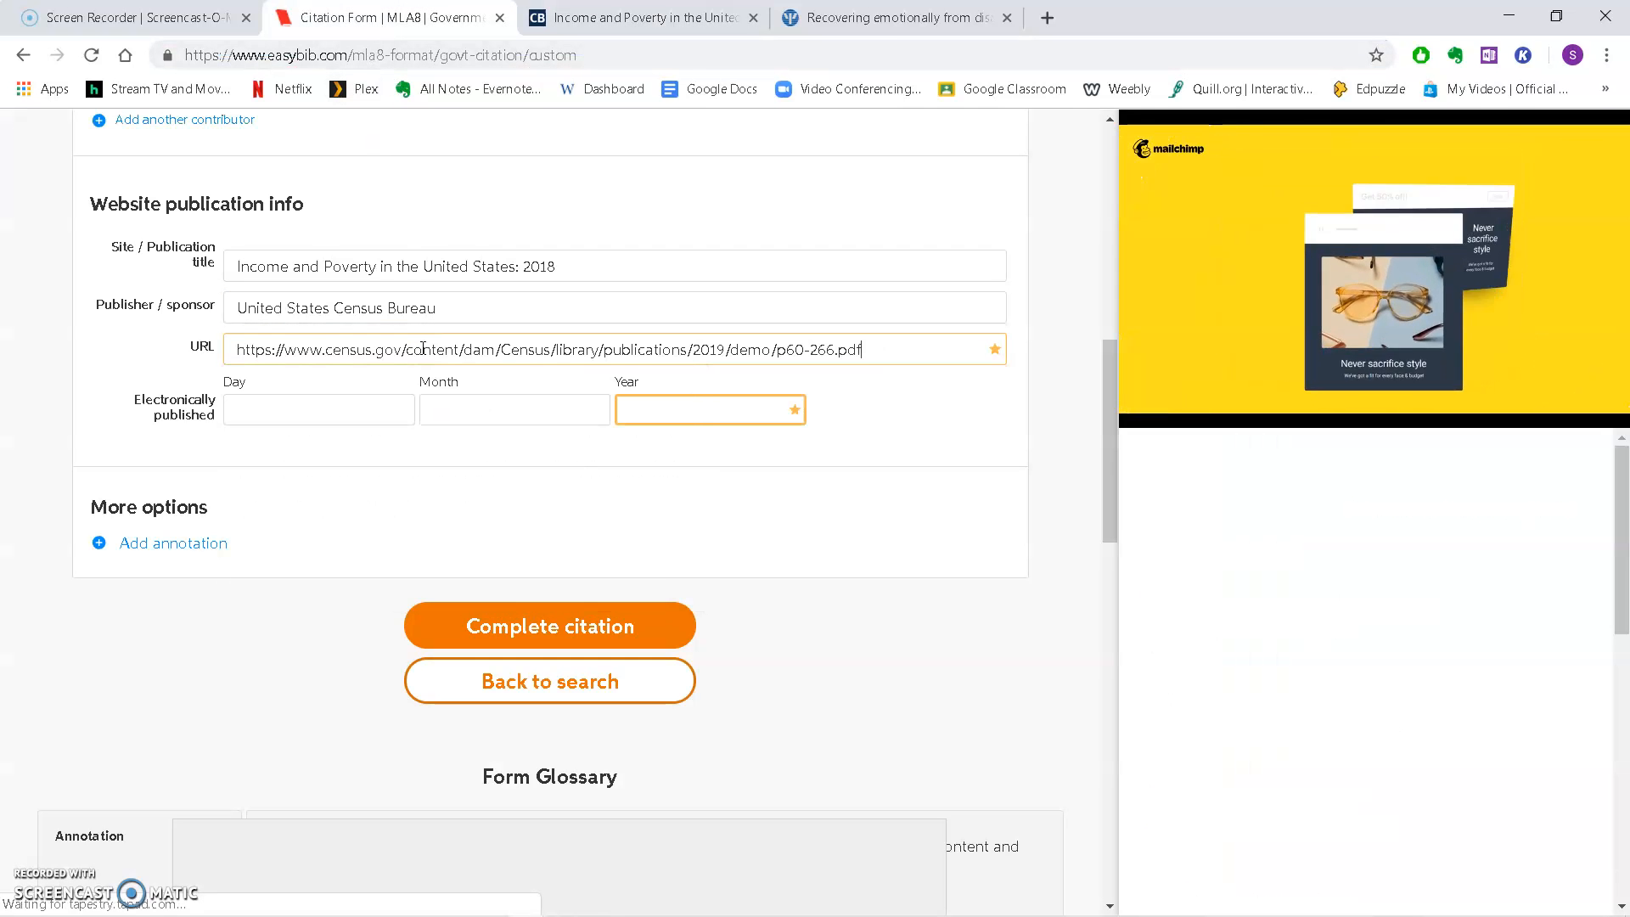
Set the electronic publication date to June 2020, using the revision date on the Census report's cover.
left_click(645, 25)
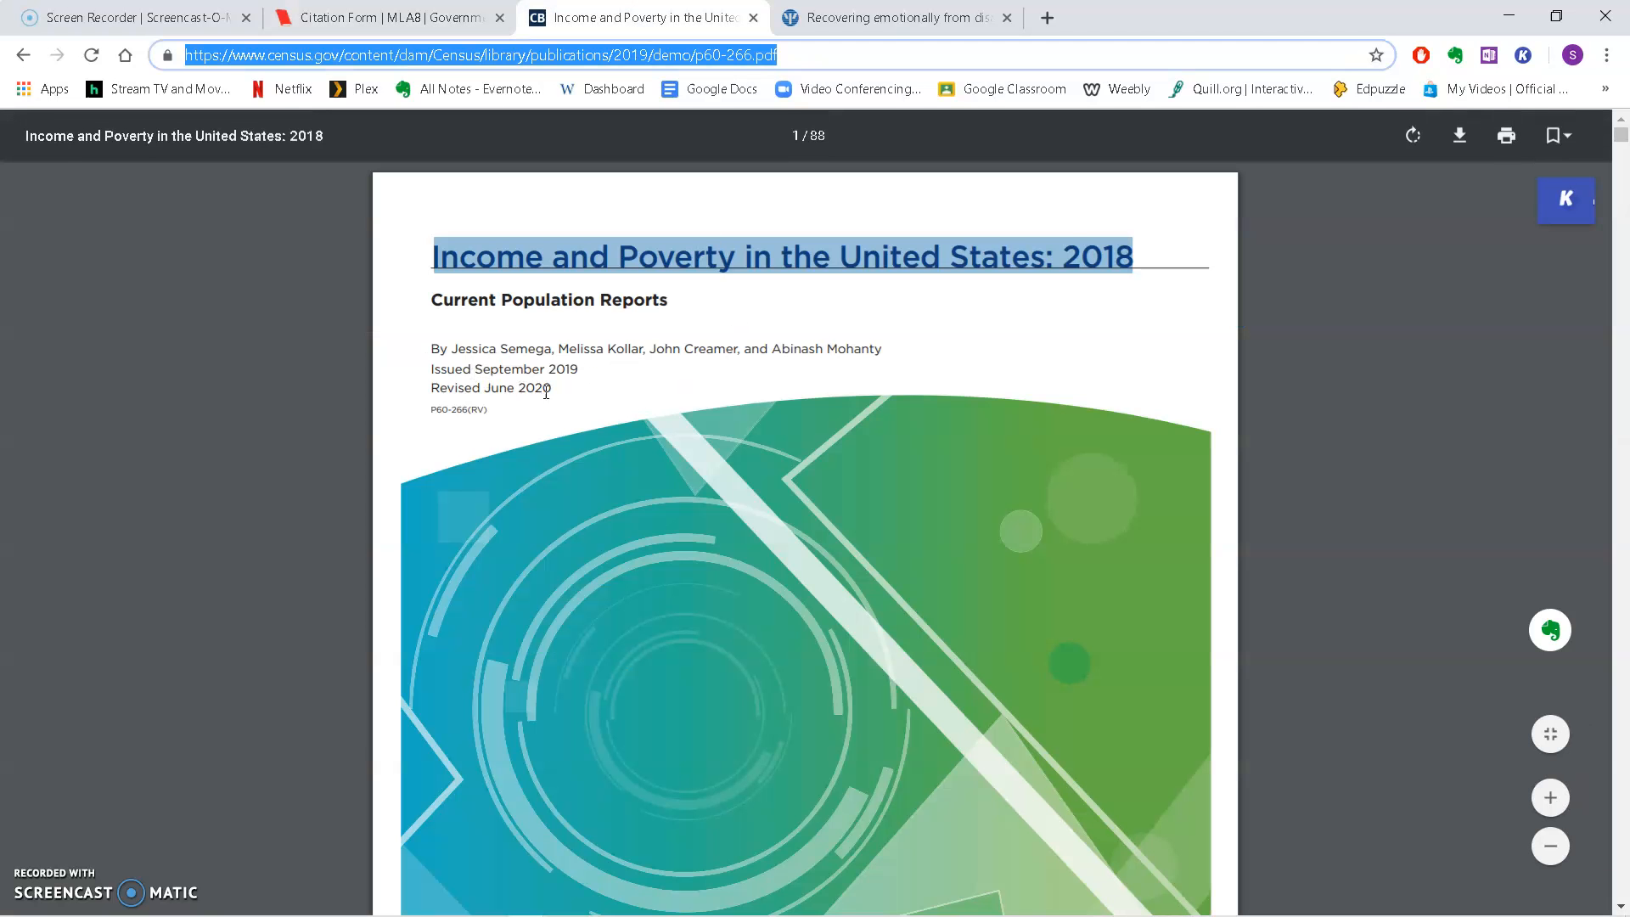
left_click_drag(575, 374, 526, 368)
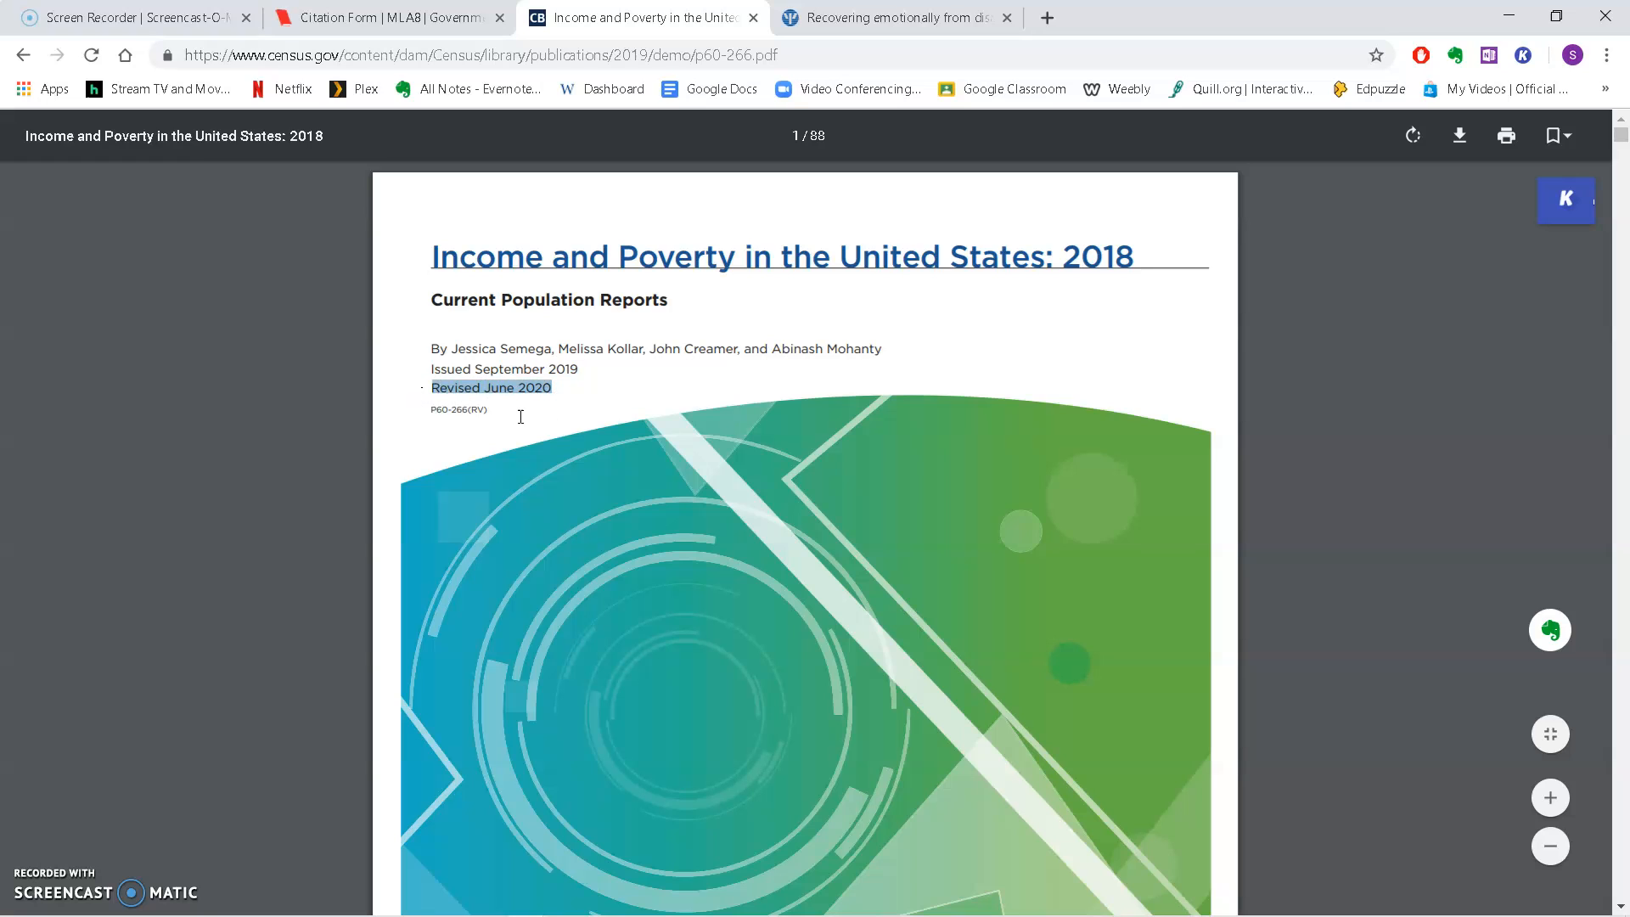
left_click(598, 377)
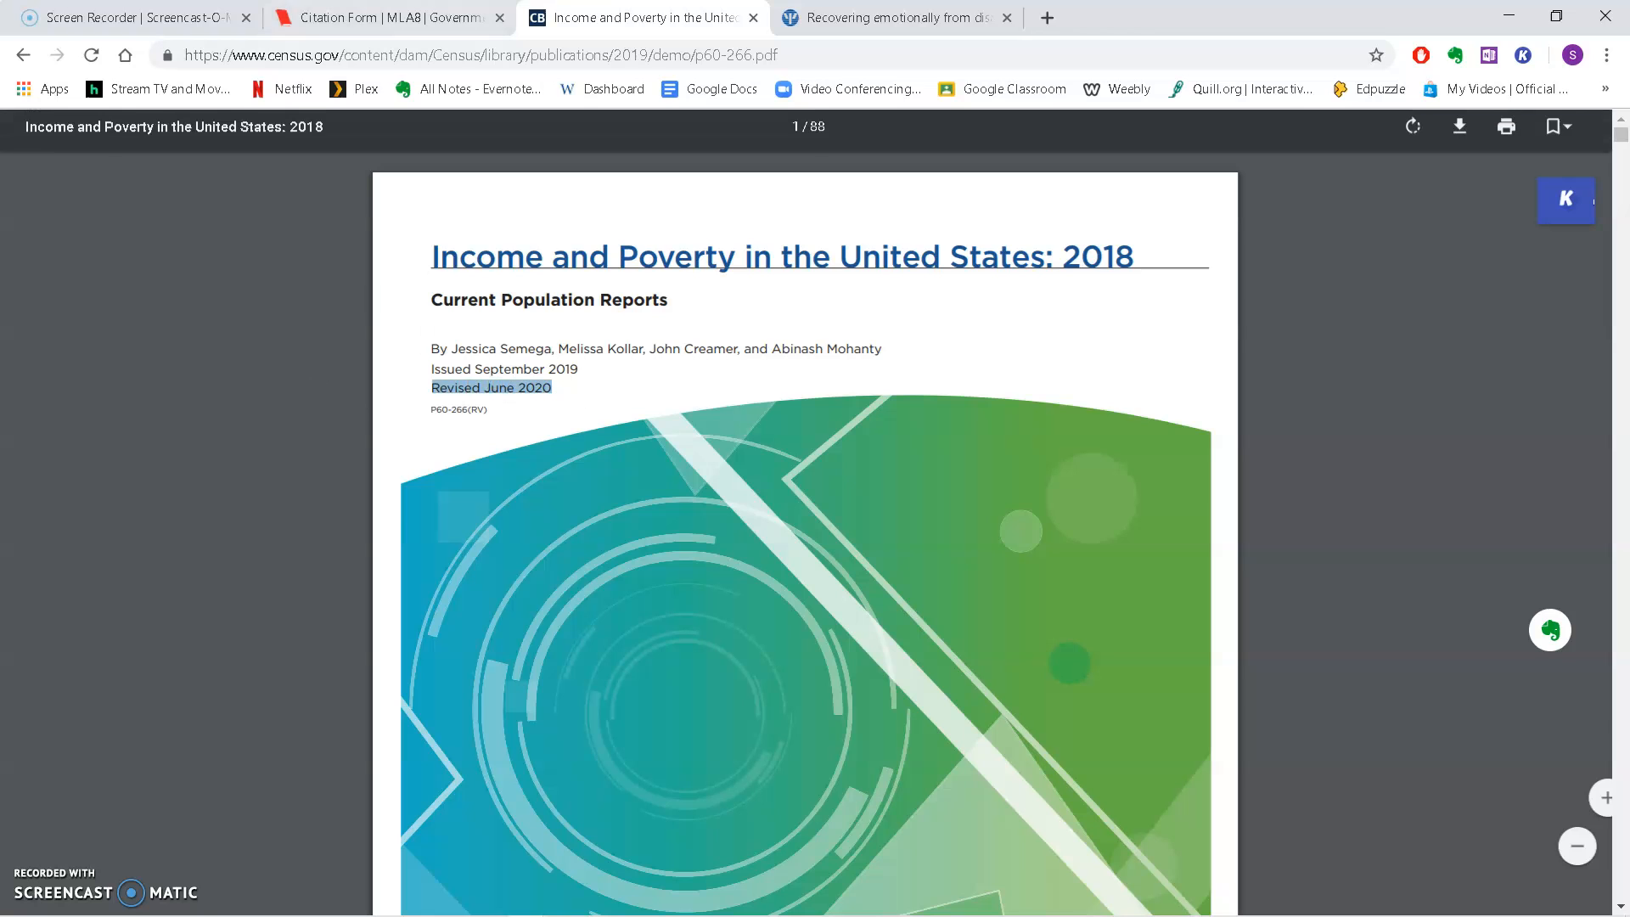
left_click(418, 17)
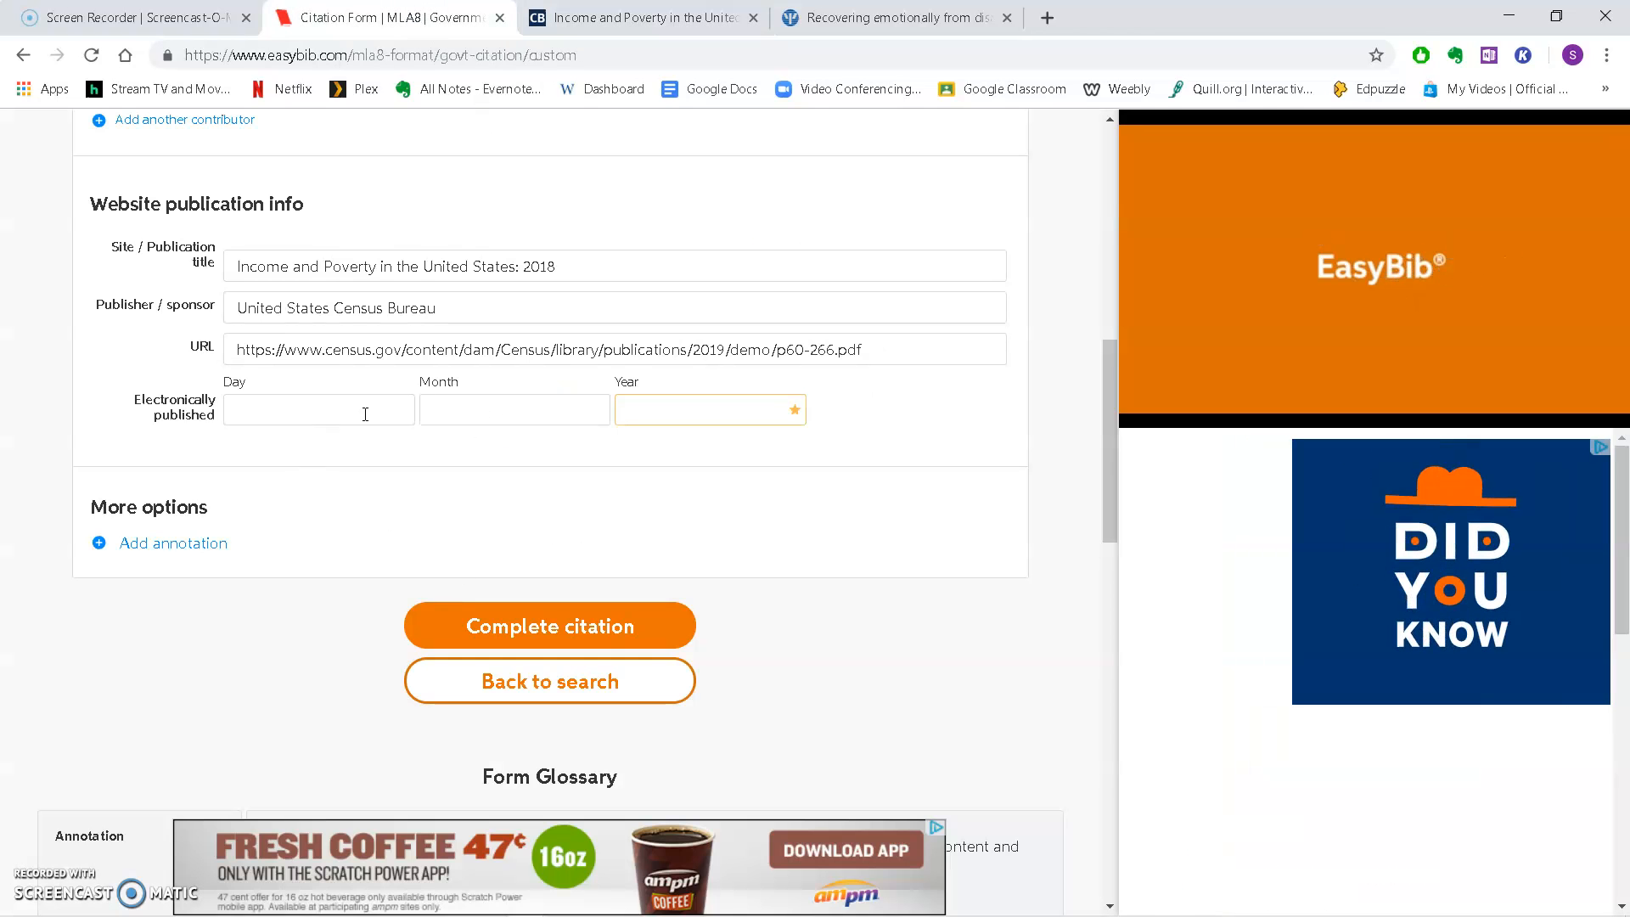
left_click(441, 410)
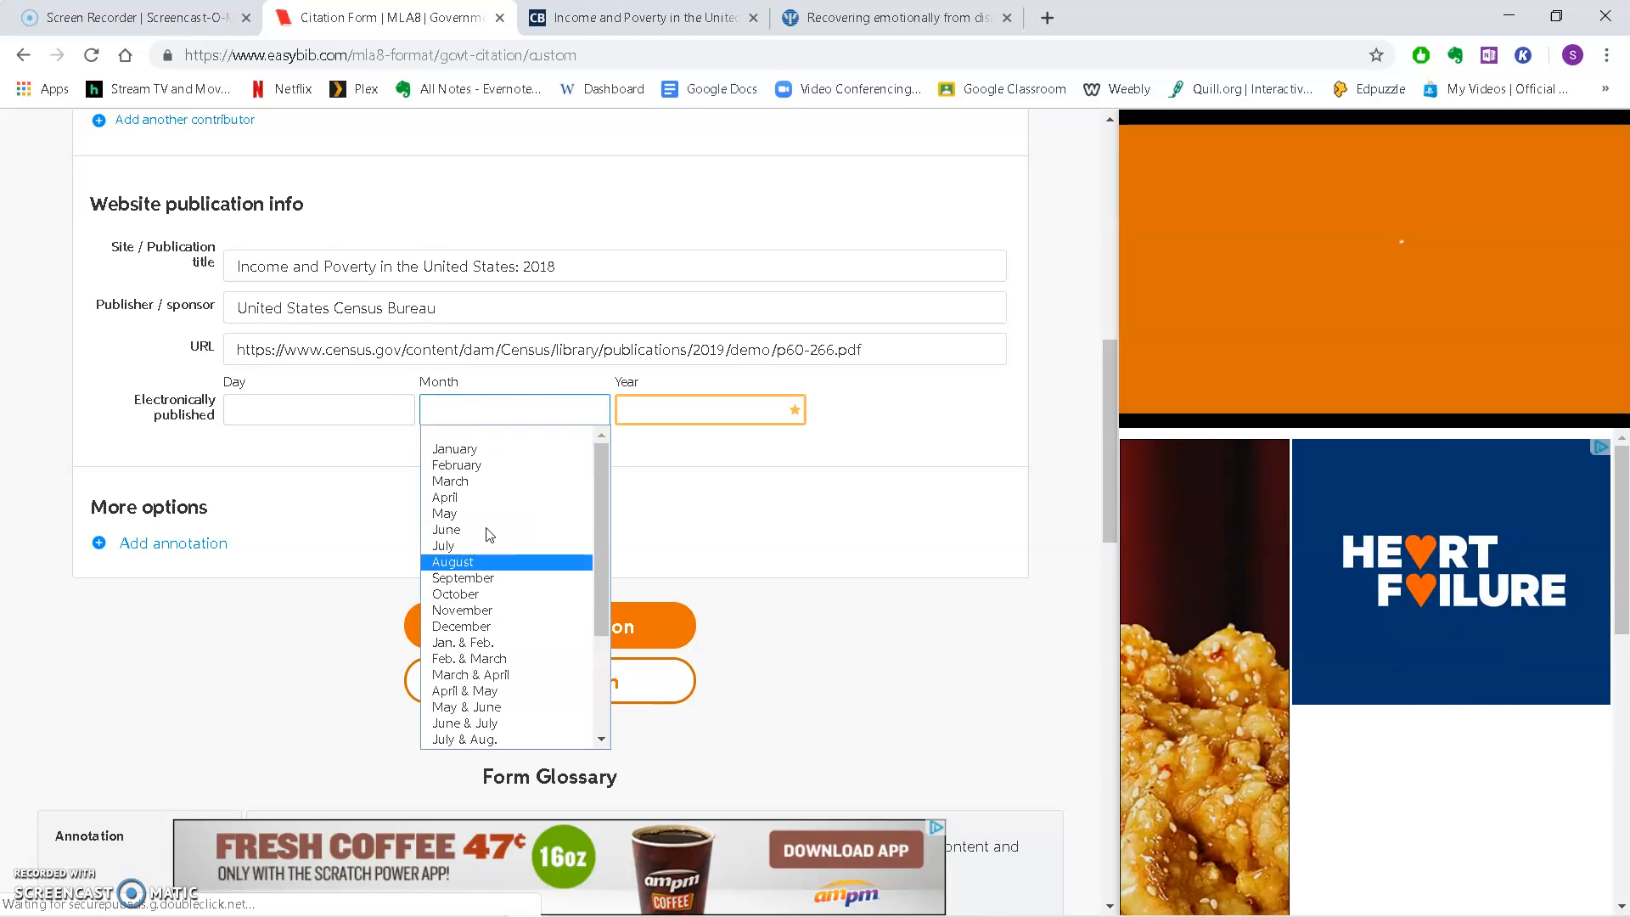
left_click(479, 525)
left_click(706, 404)
type("2020")
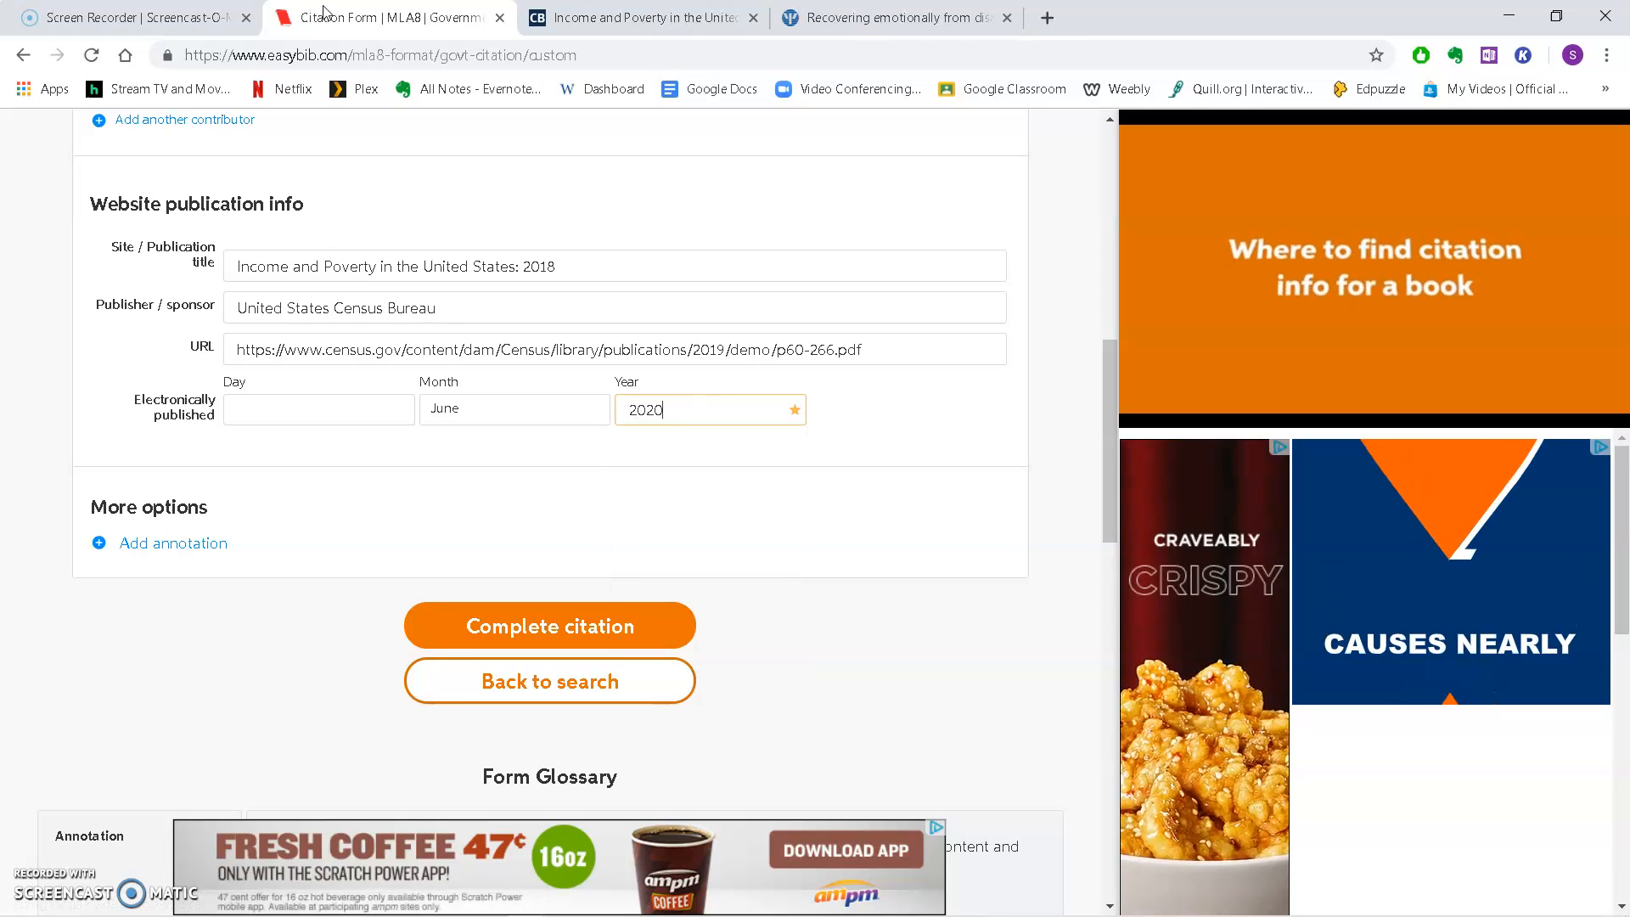
Recheck the Census report's cover and complete the government publication citation.
left_click(637, 17)
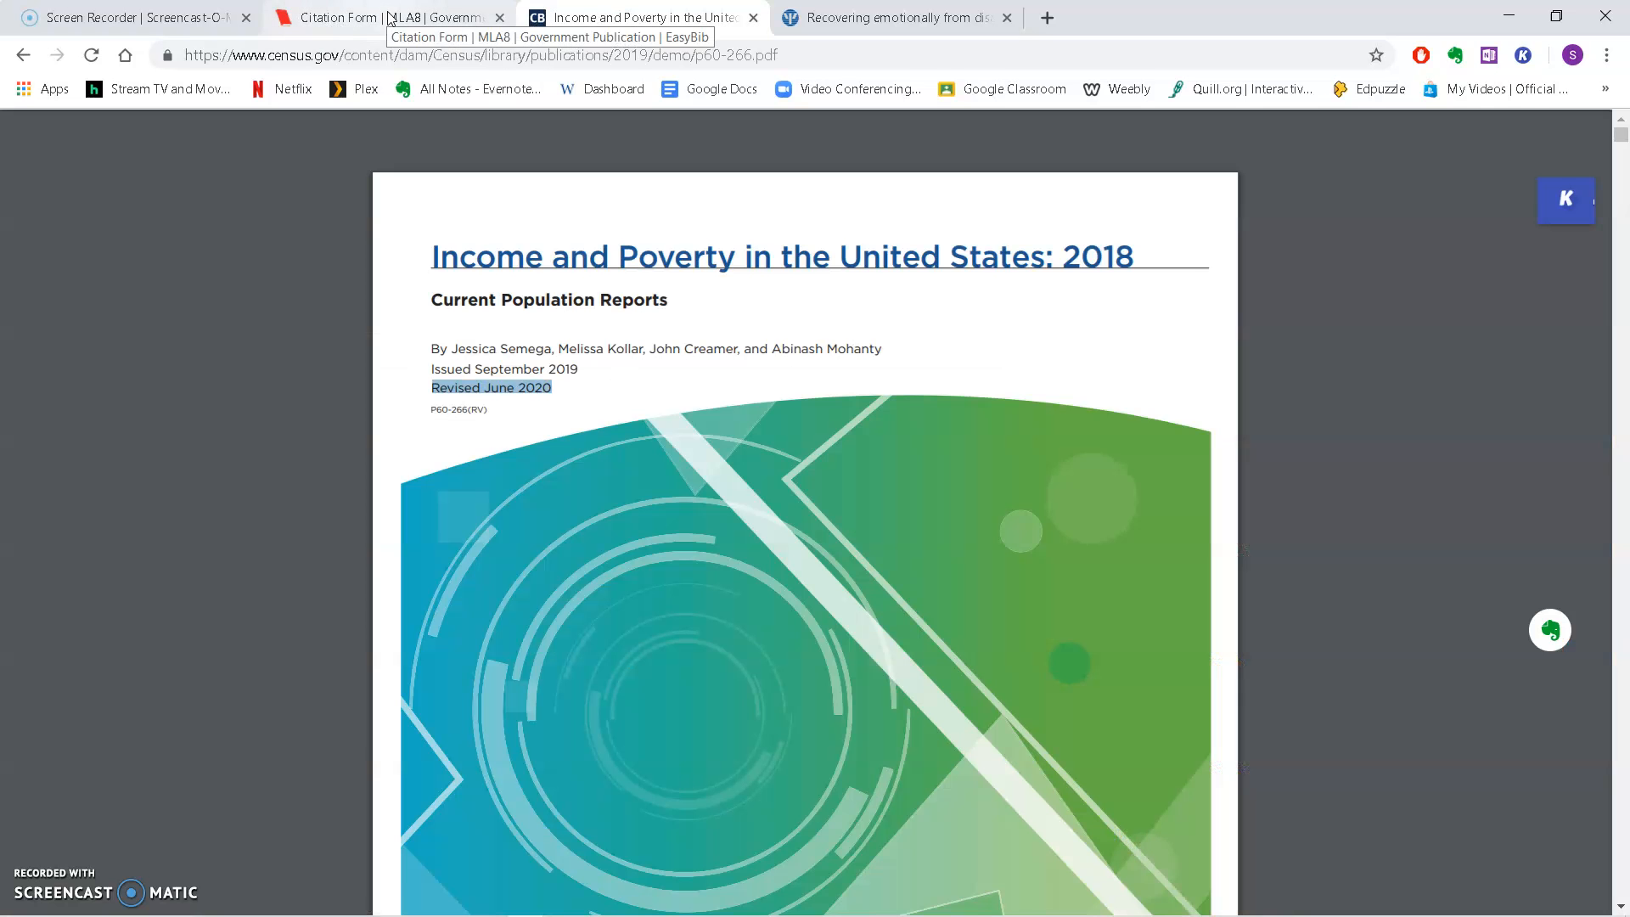
left_click(393, 17)
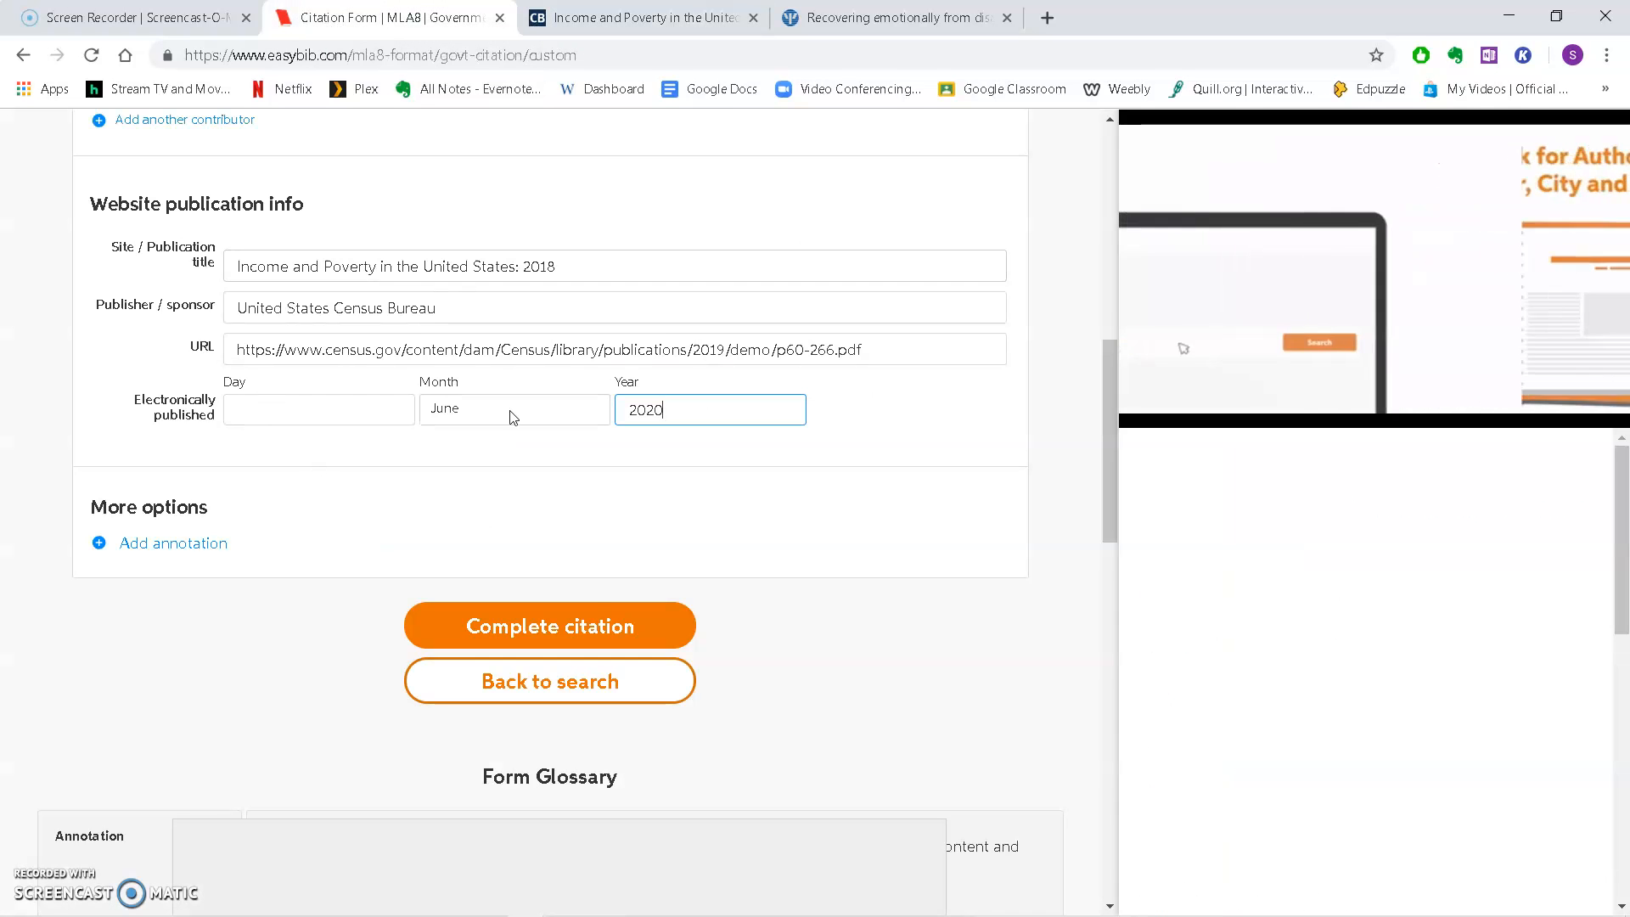
left_click(587, 630)
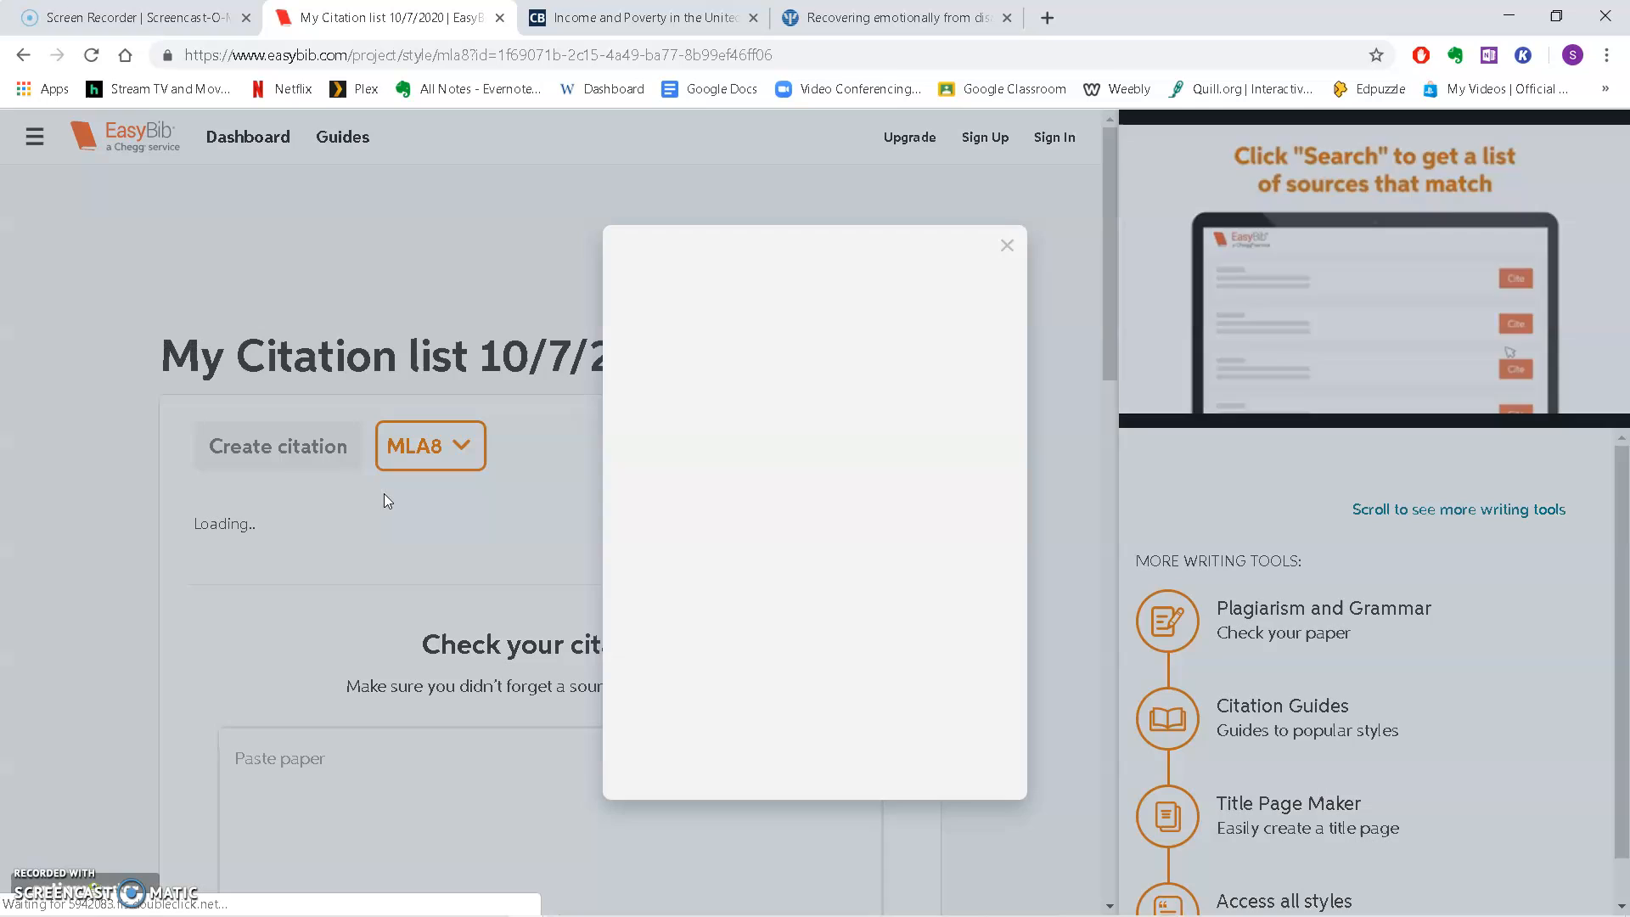
Close the Census report, dismiss the pop-up, and go back to the EasyBib page for choosing a source type.
left_click(23, 54)
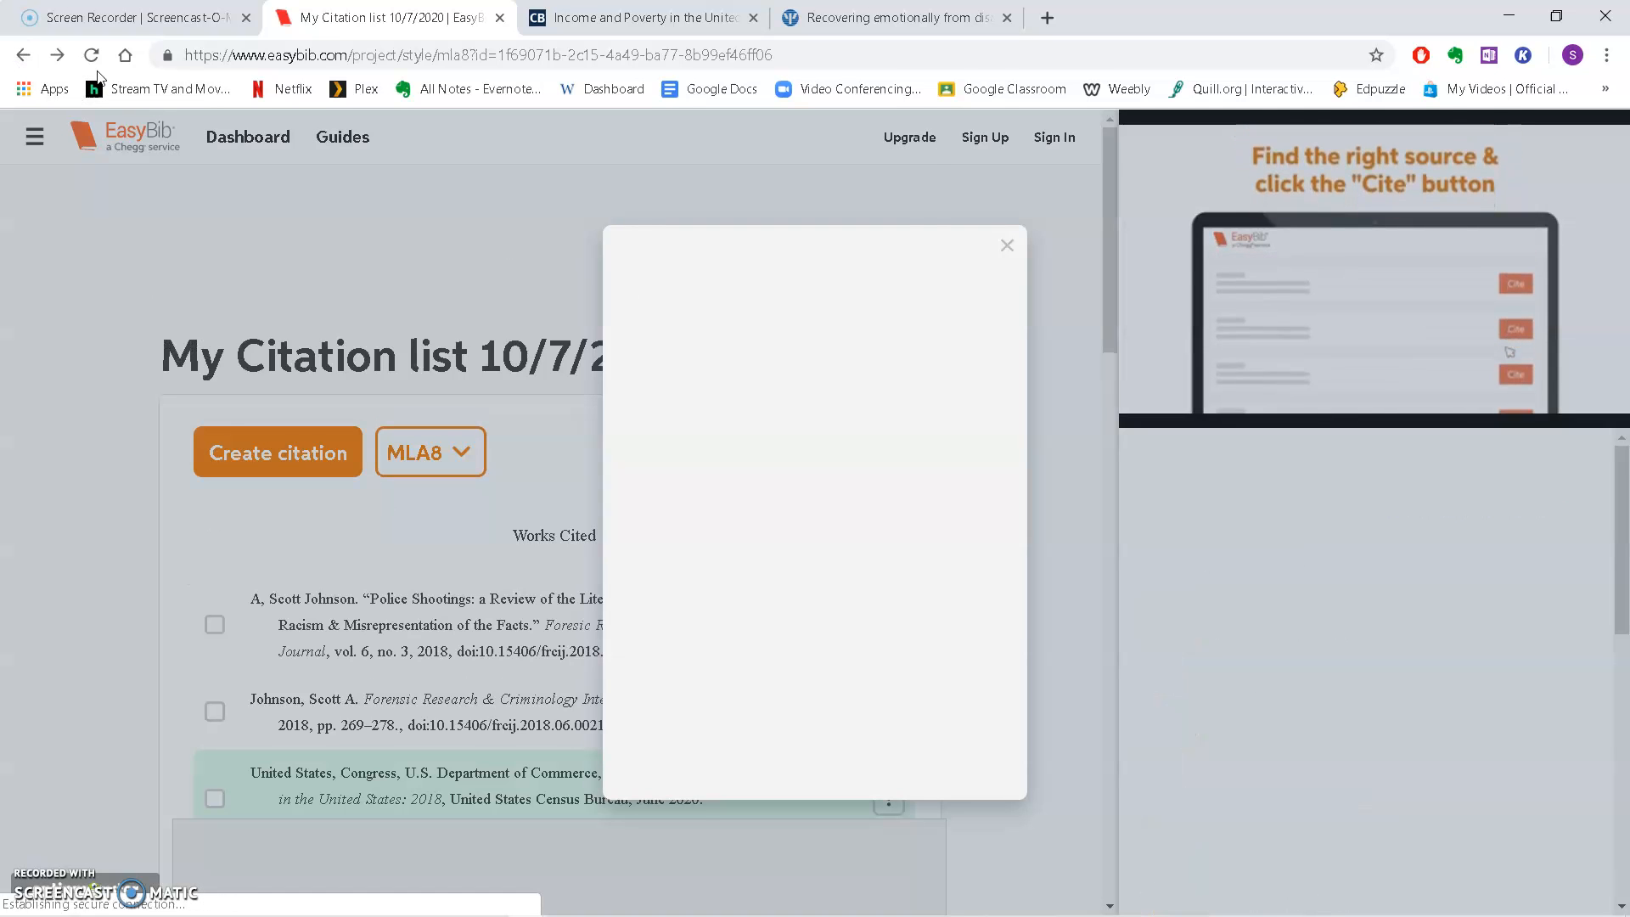
left_click(753, 18)
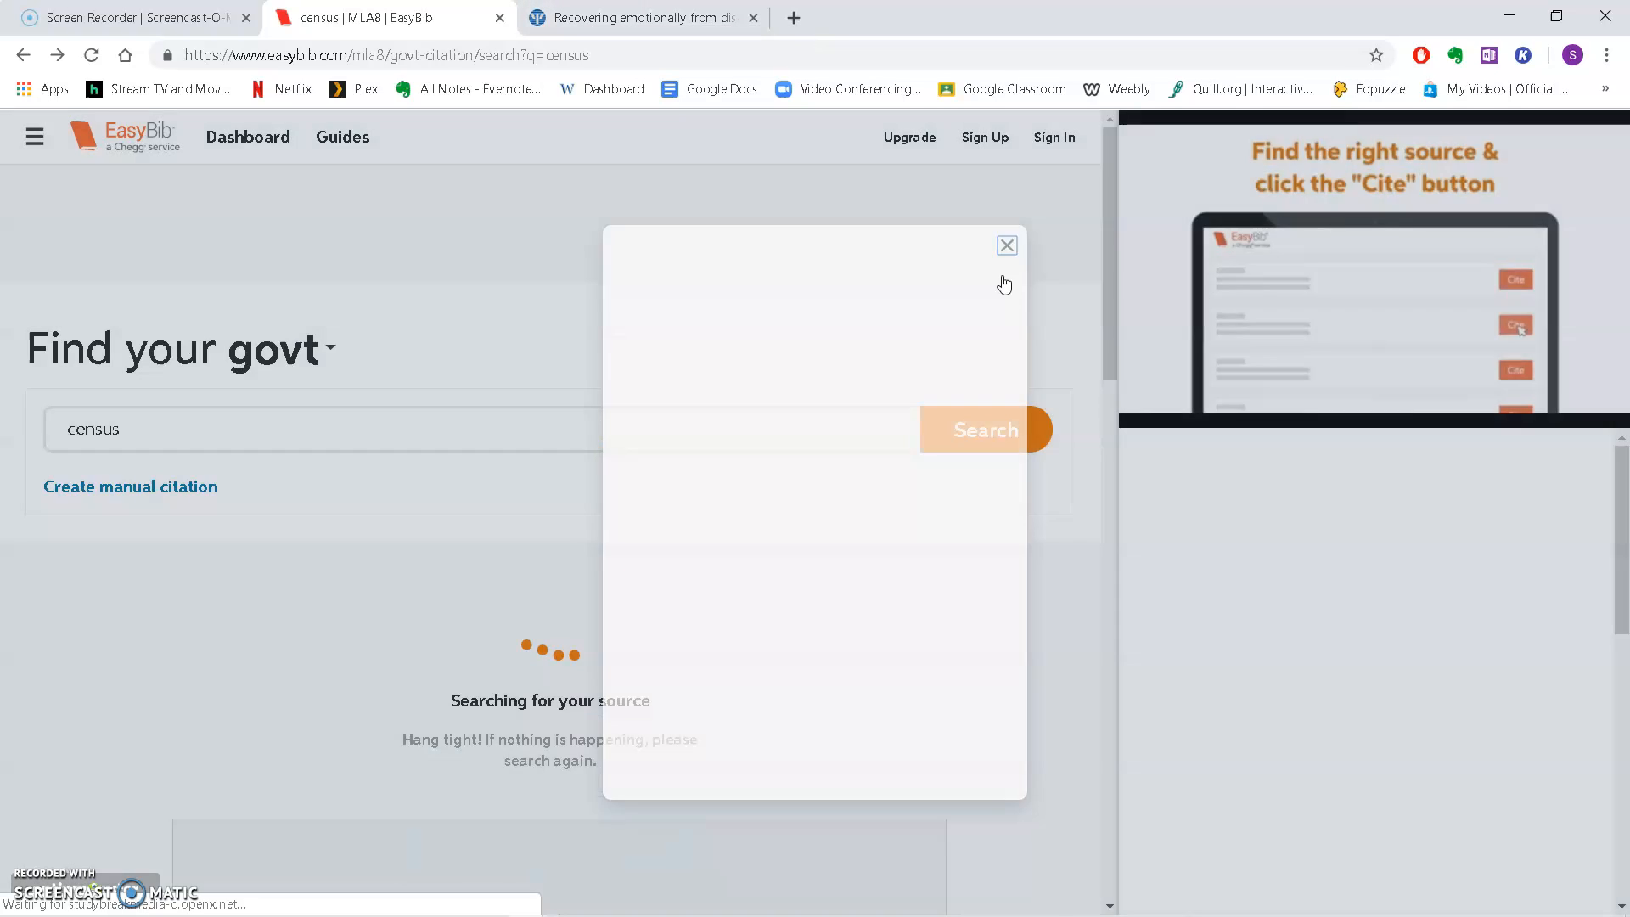
left_click(1006, 248)
left_click(22, 59)
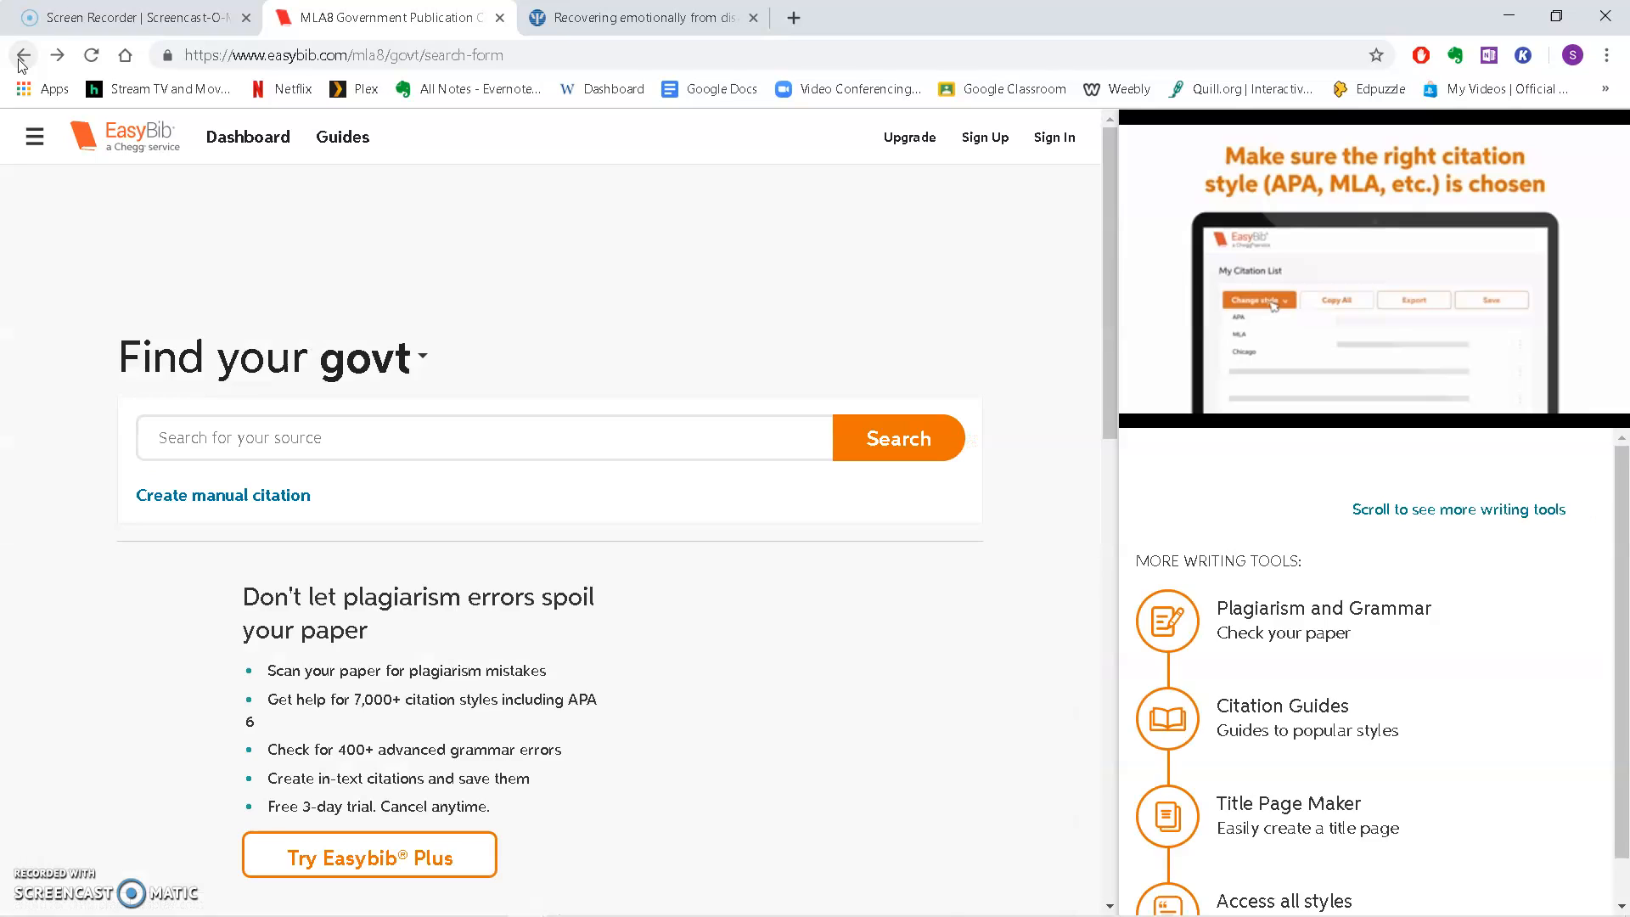
left_click(293, 440)
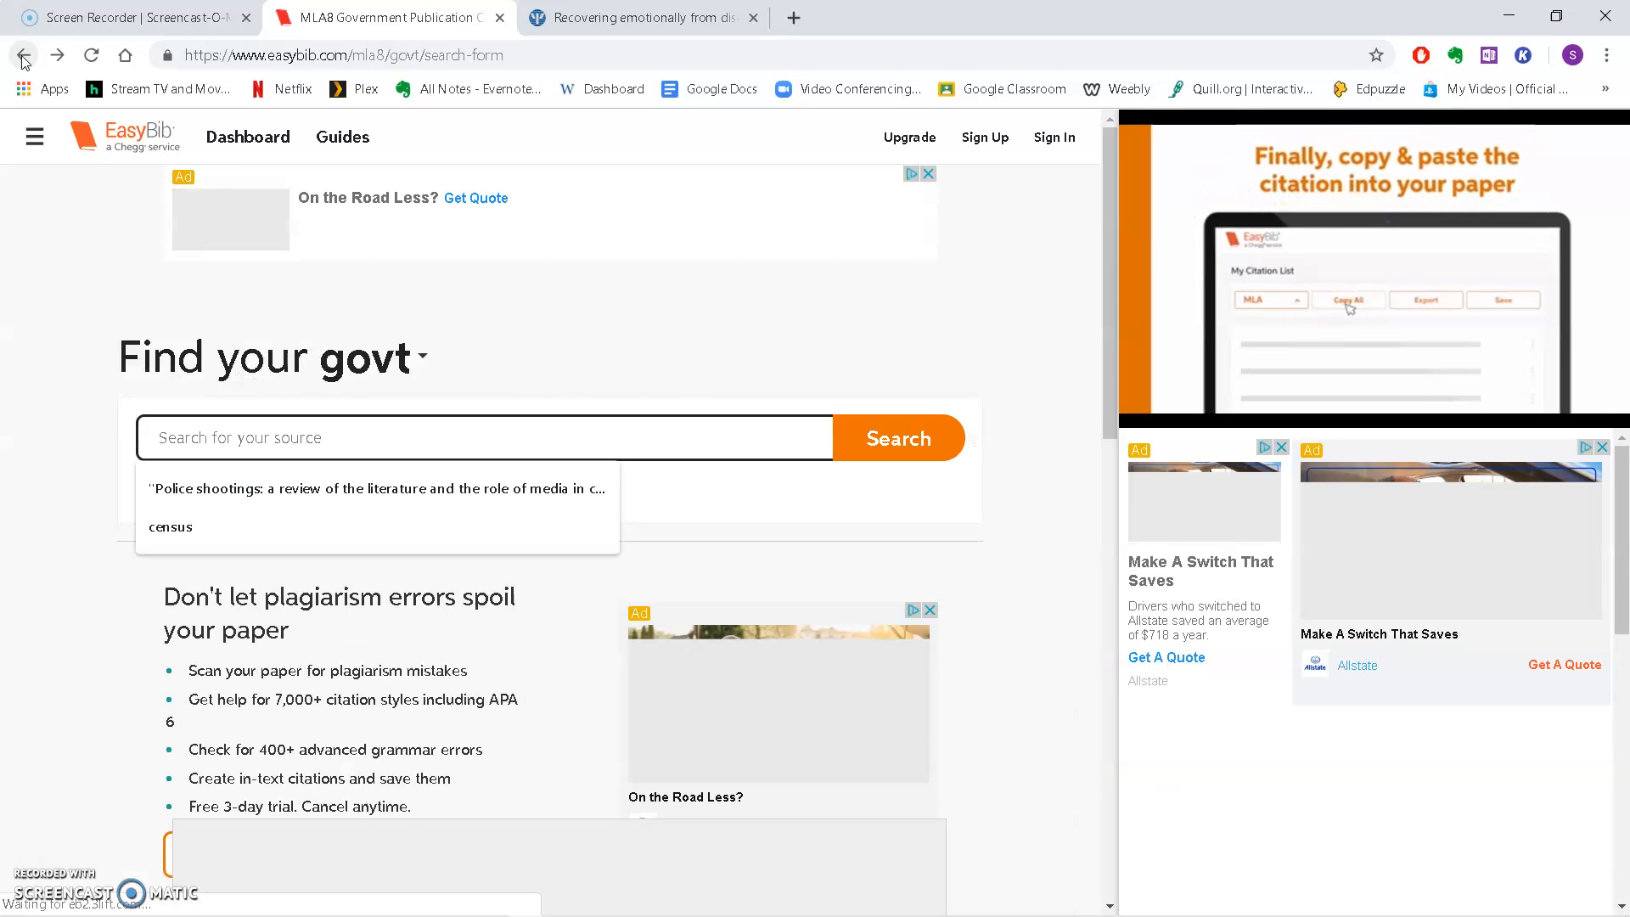
Look through the APA article "Recovering emotionally from disaster" for its date, references and author credits.
left_click(628, 13)
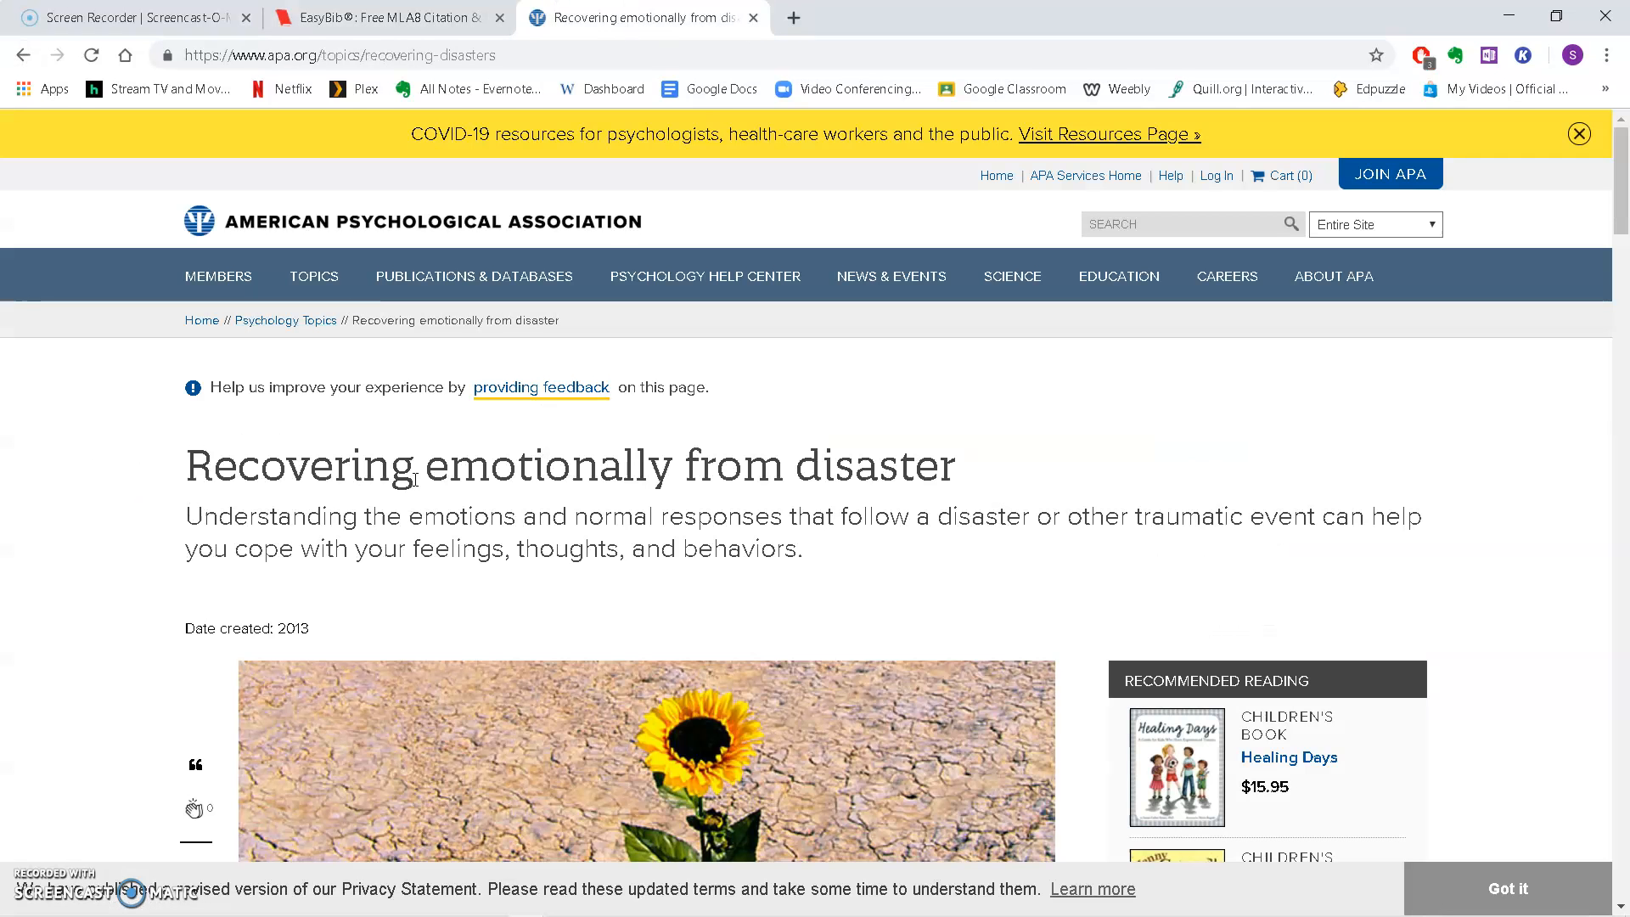
scroll(197, 459, "down", 15)
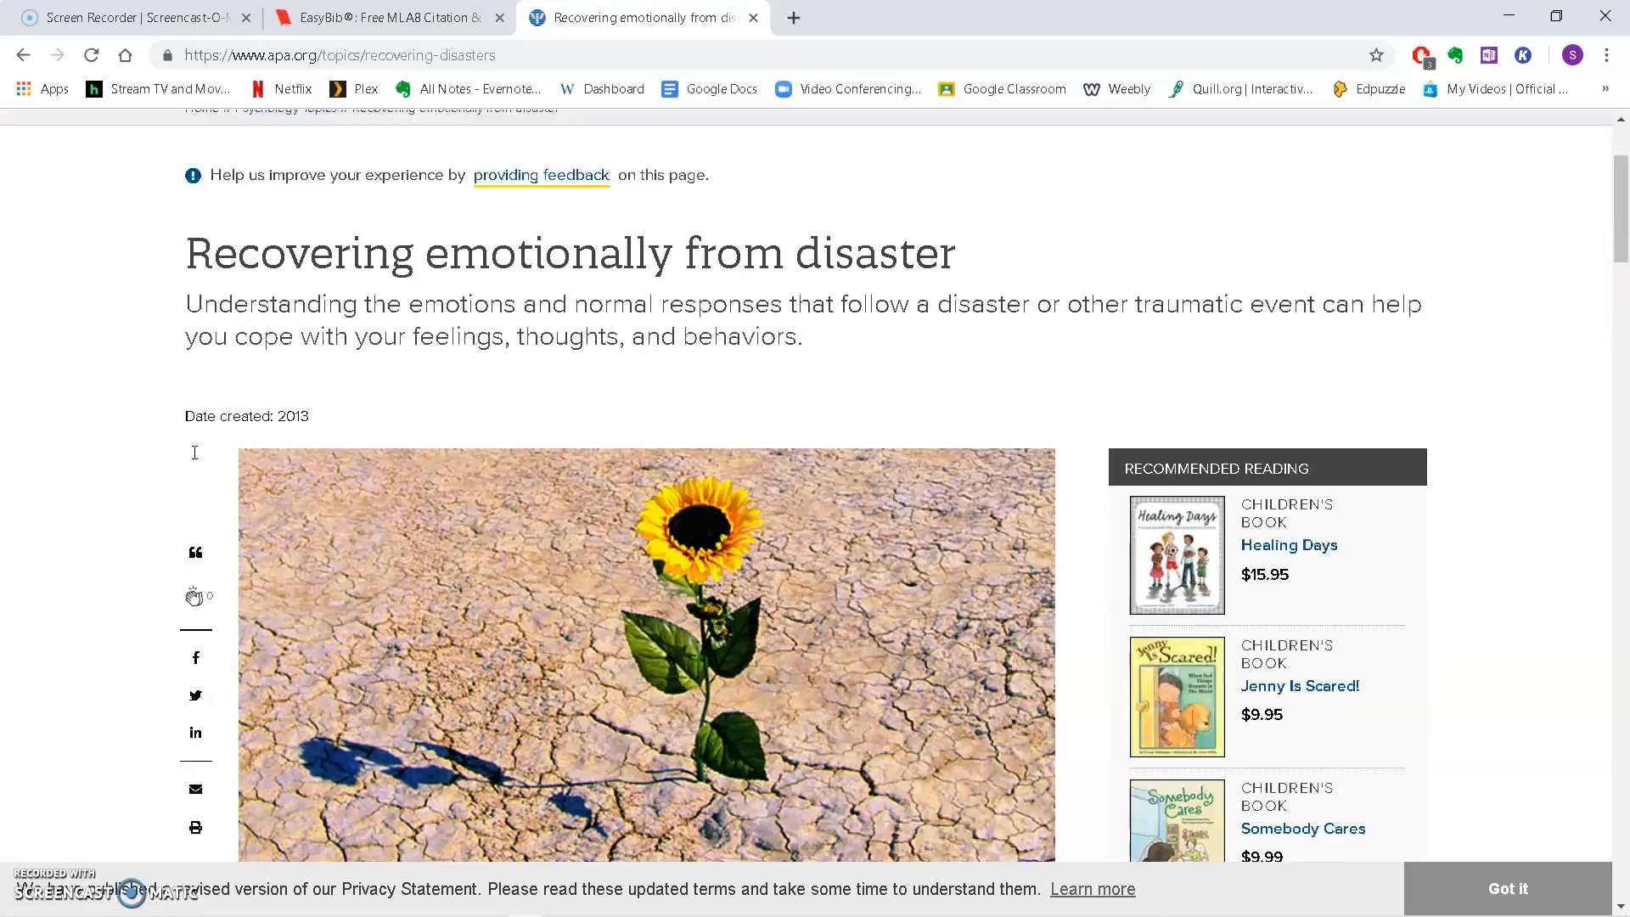
scroll(458, 479, "down", 20)
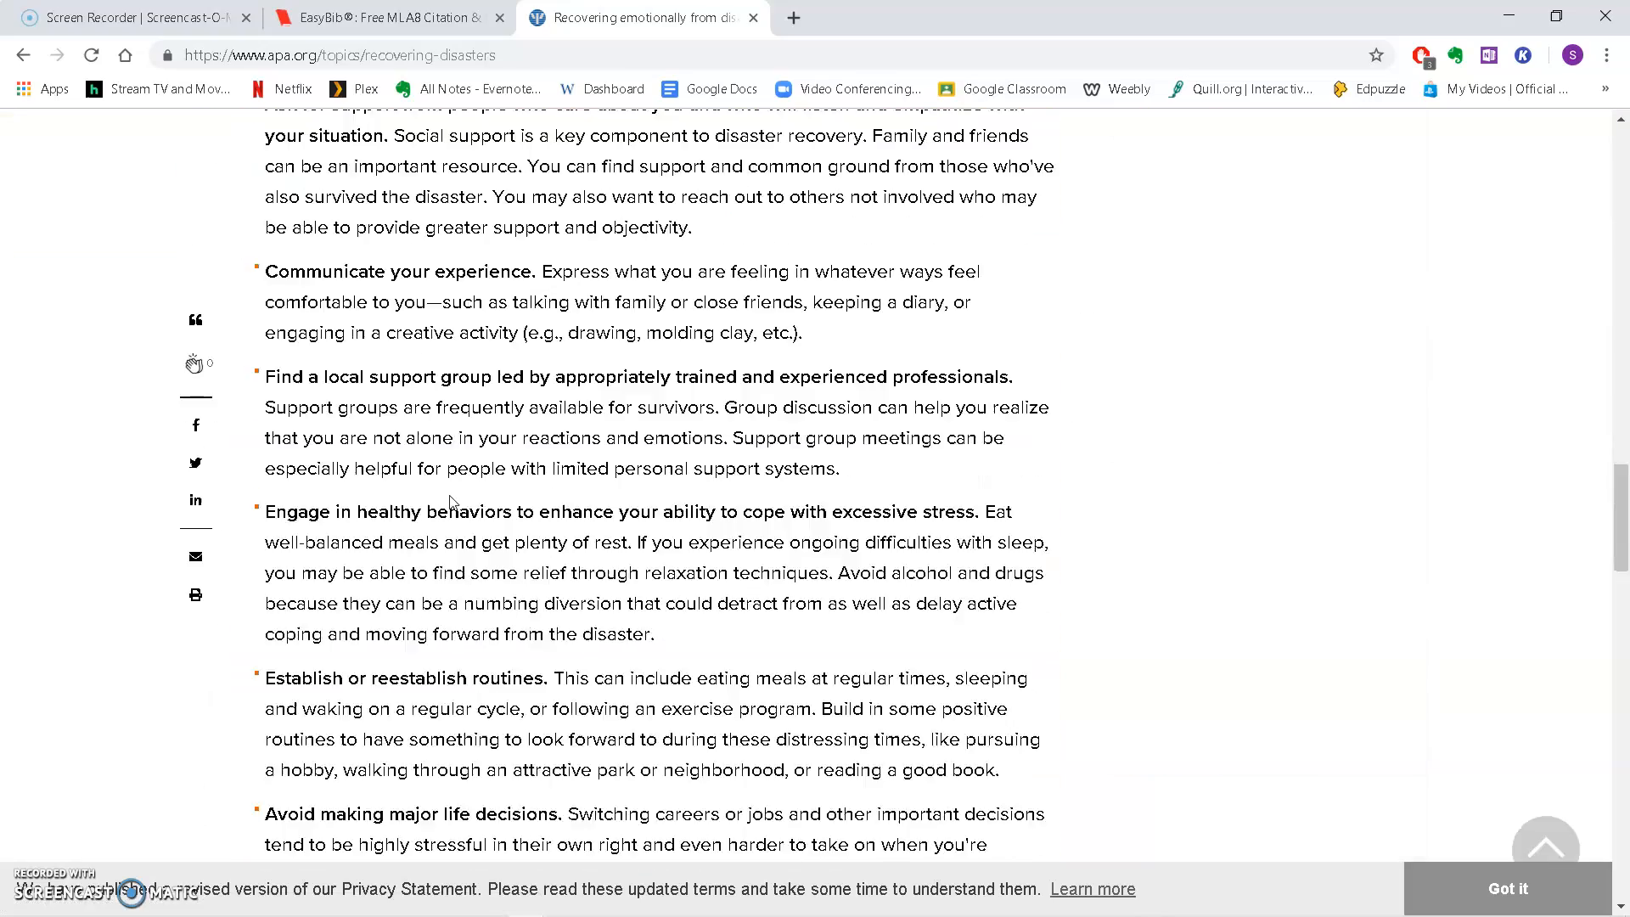
scroll(471, 485, "up", 5)
scroll(441, 444, "down", 4)
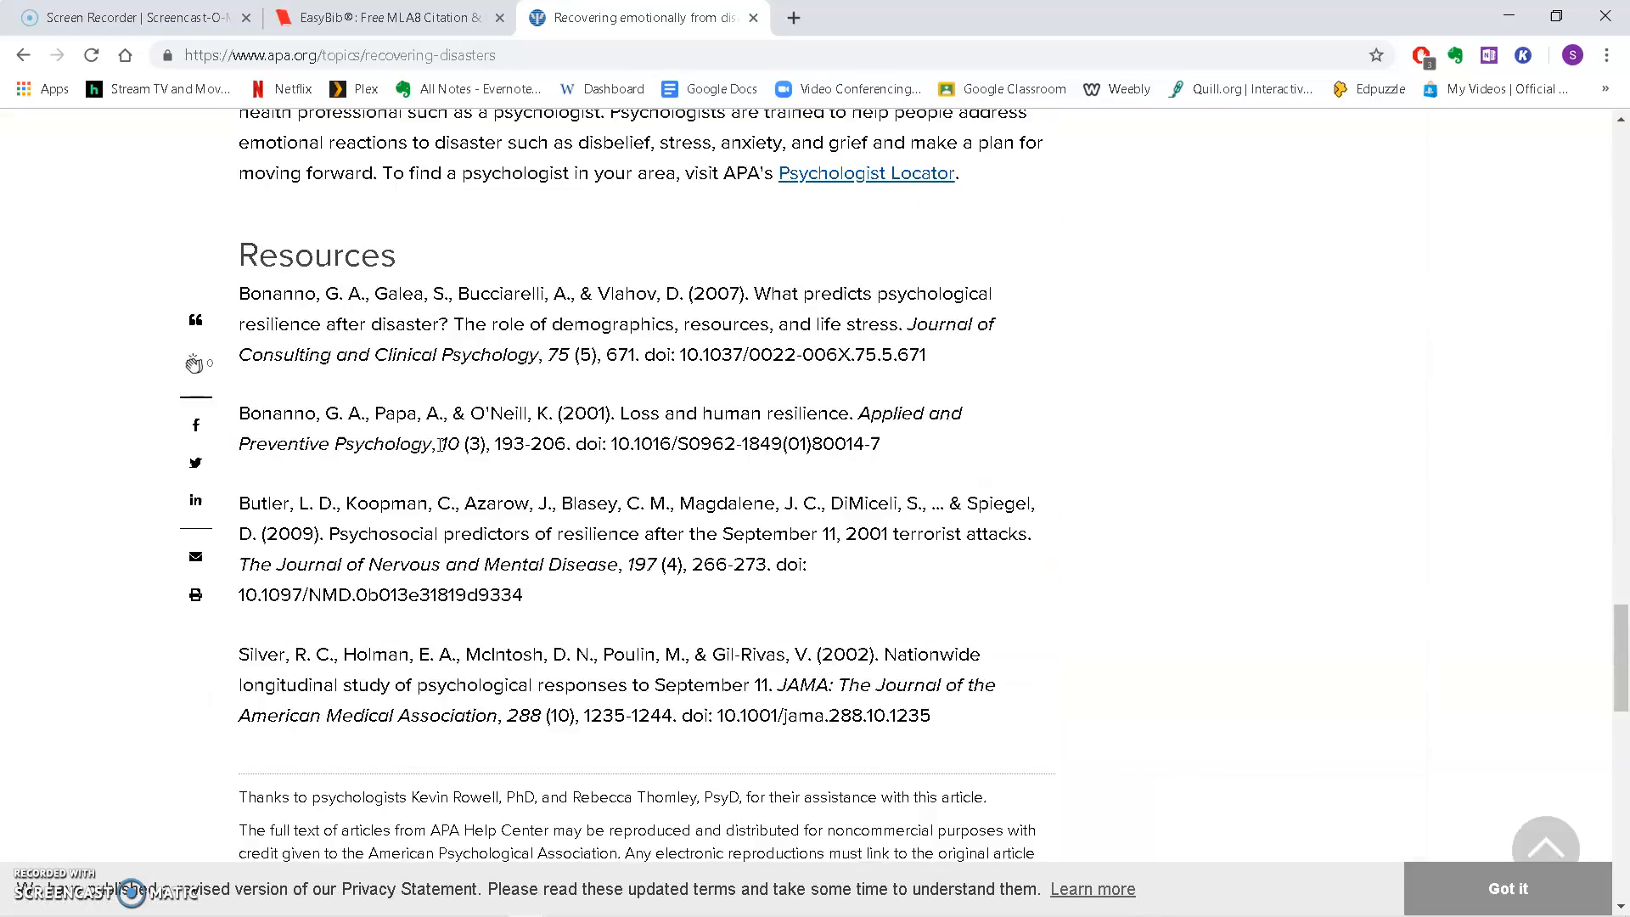
scroll(416, 662, "up", 20)
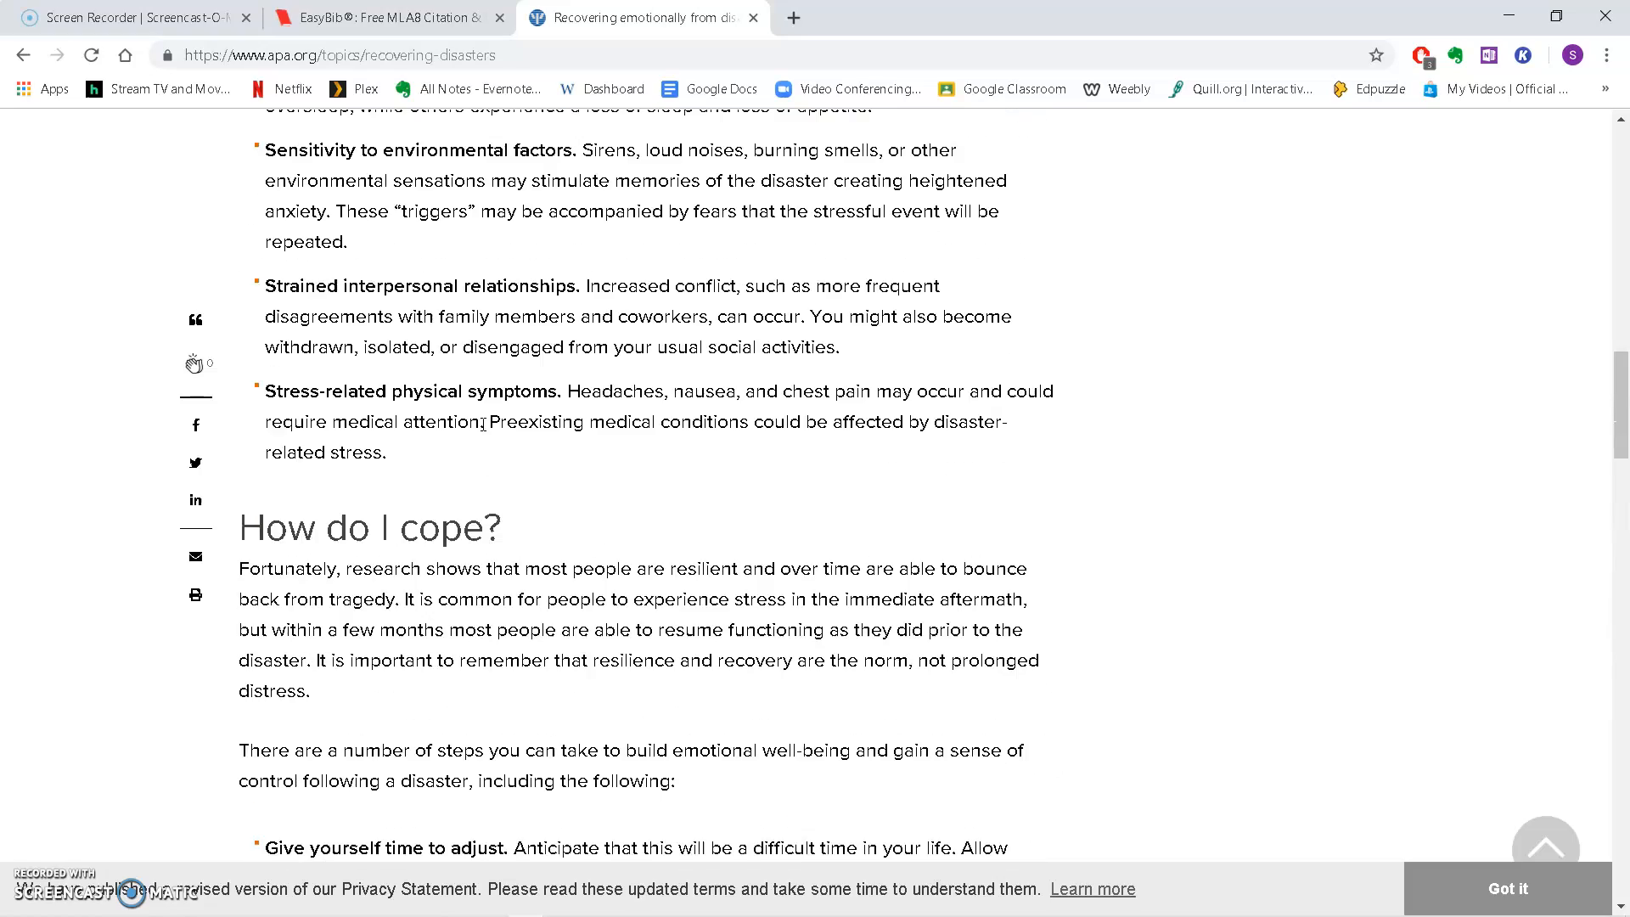
scroll(481, 425, "up", 6)
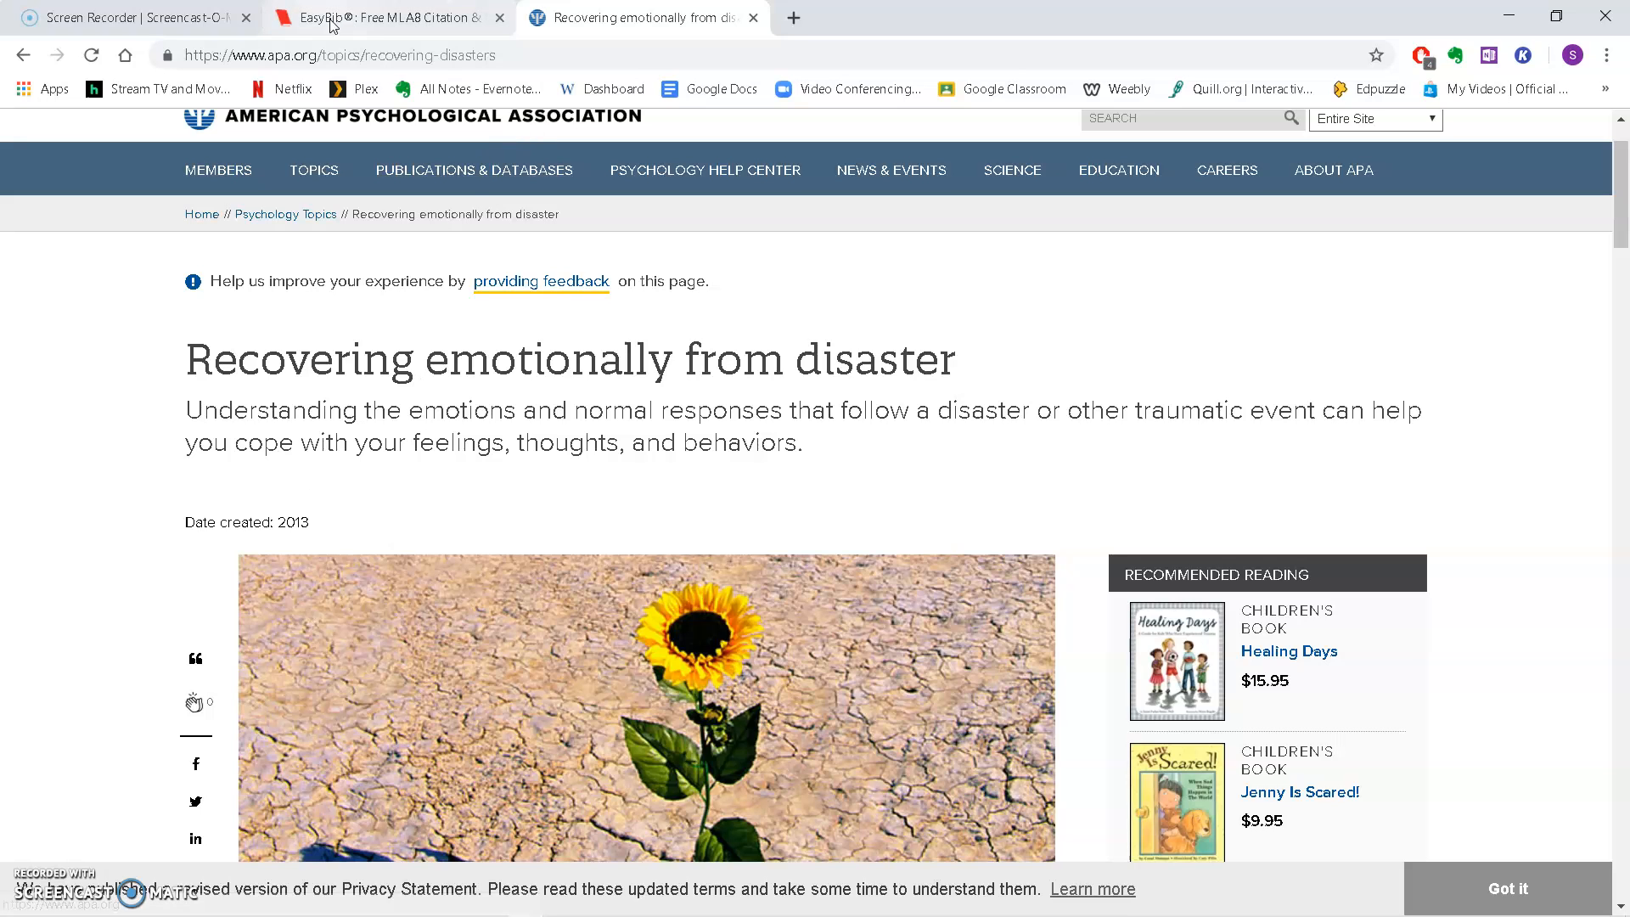
Browse EasyBib's full list of additional source types for one that fits the APA article.
left_click(371, 24)
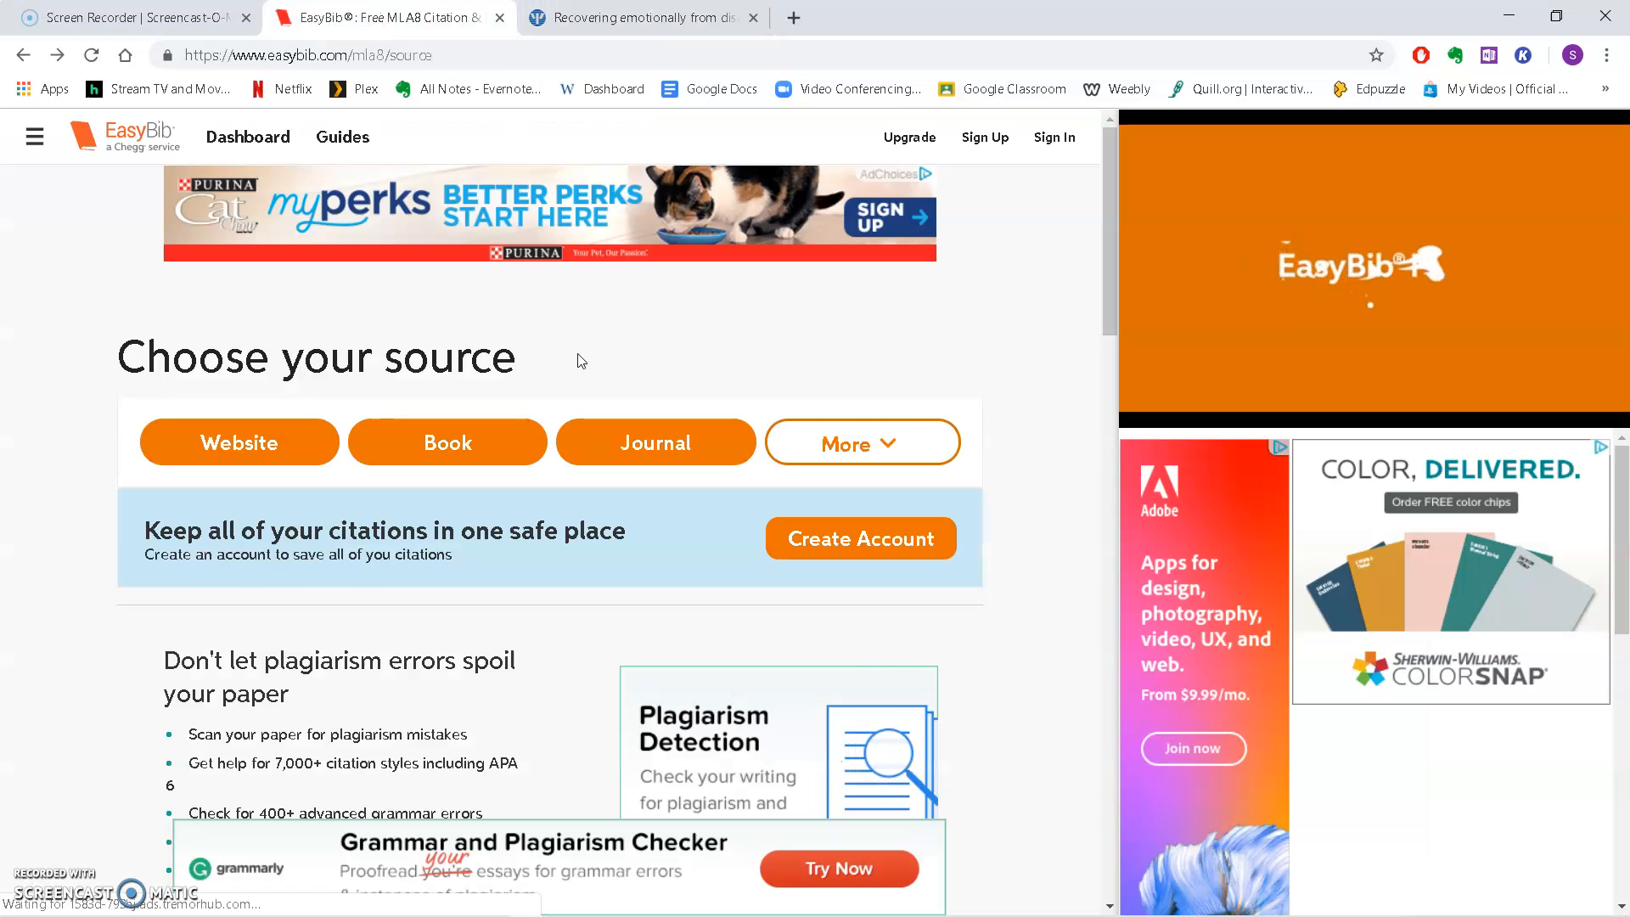
scroll(854, 411, "down", 1)
left_click(894, 331)
scroll(847, 538, "up", 1)
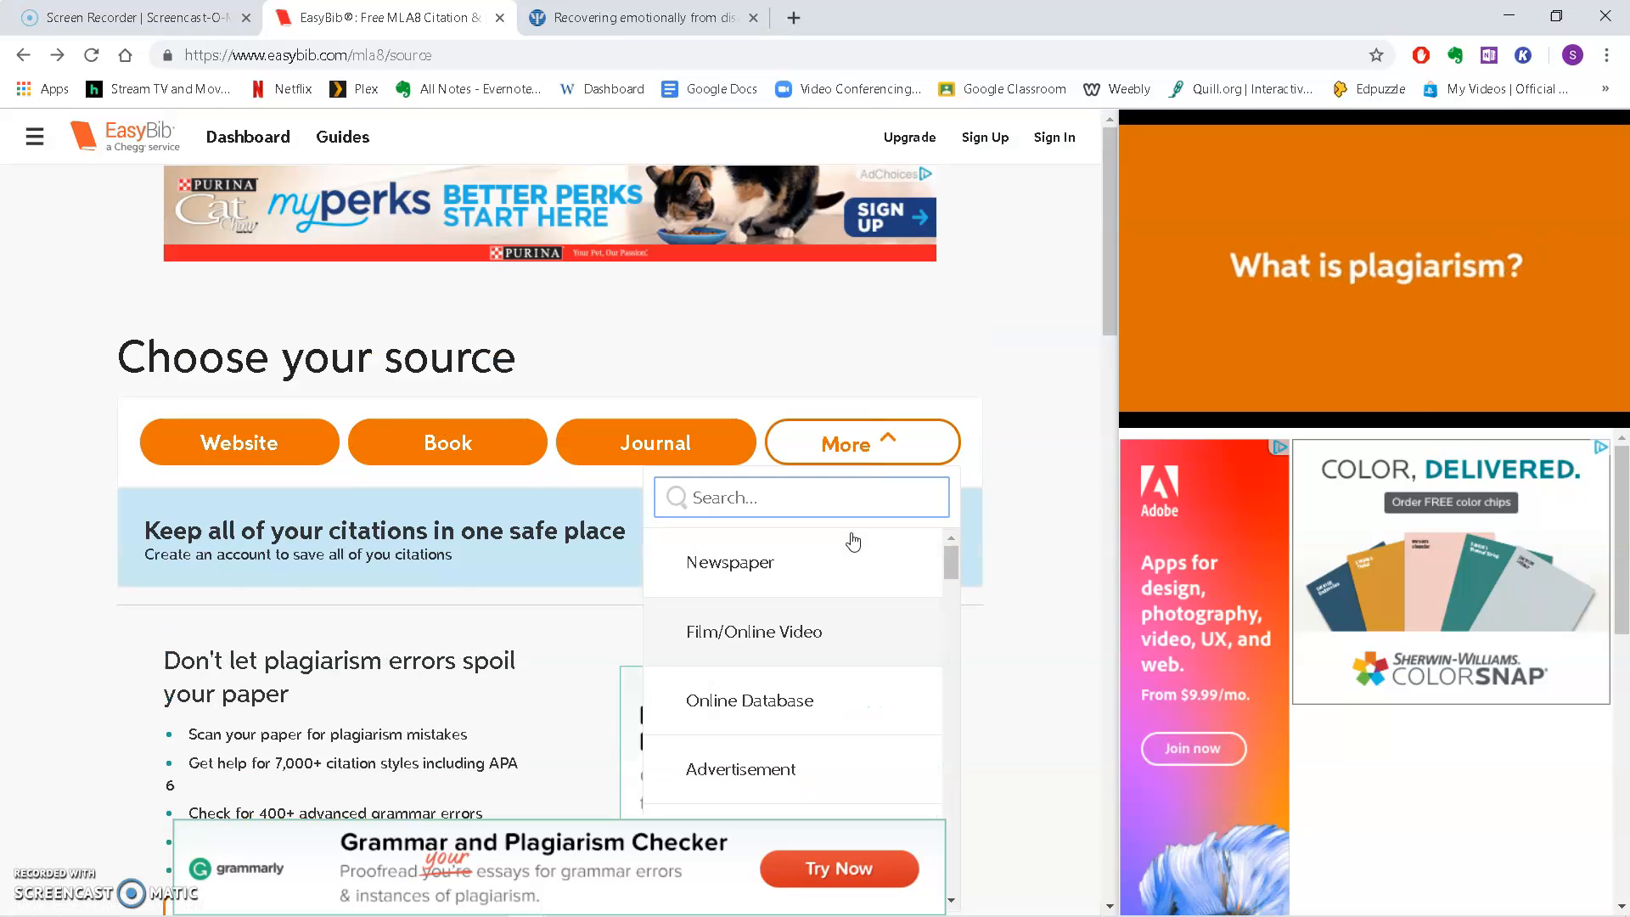
scroll(976, 382, "down", 3)
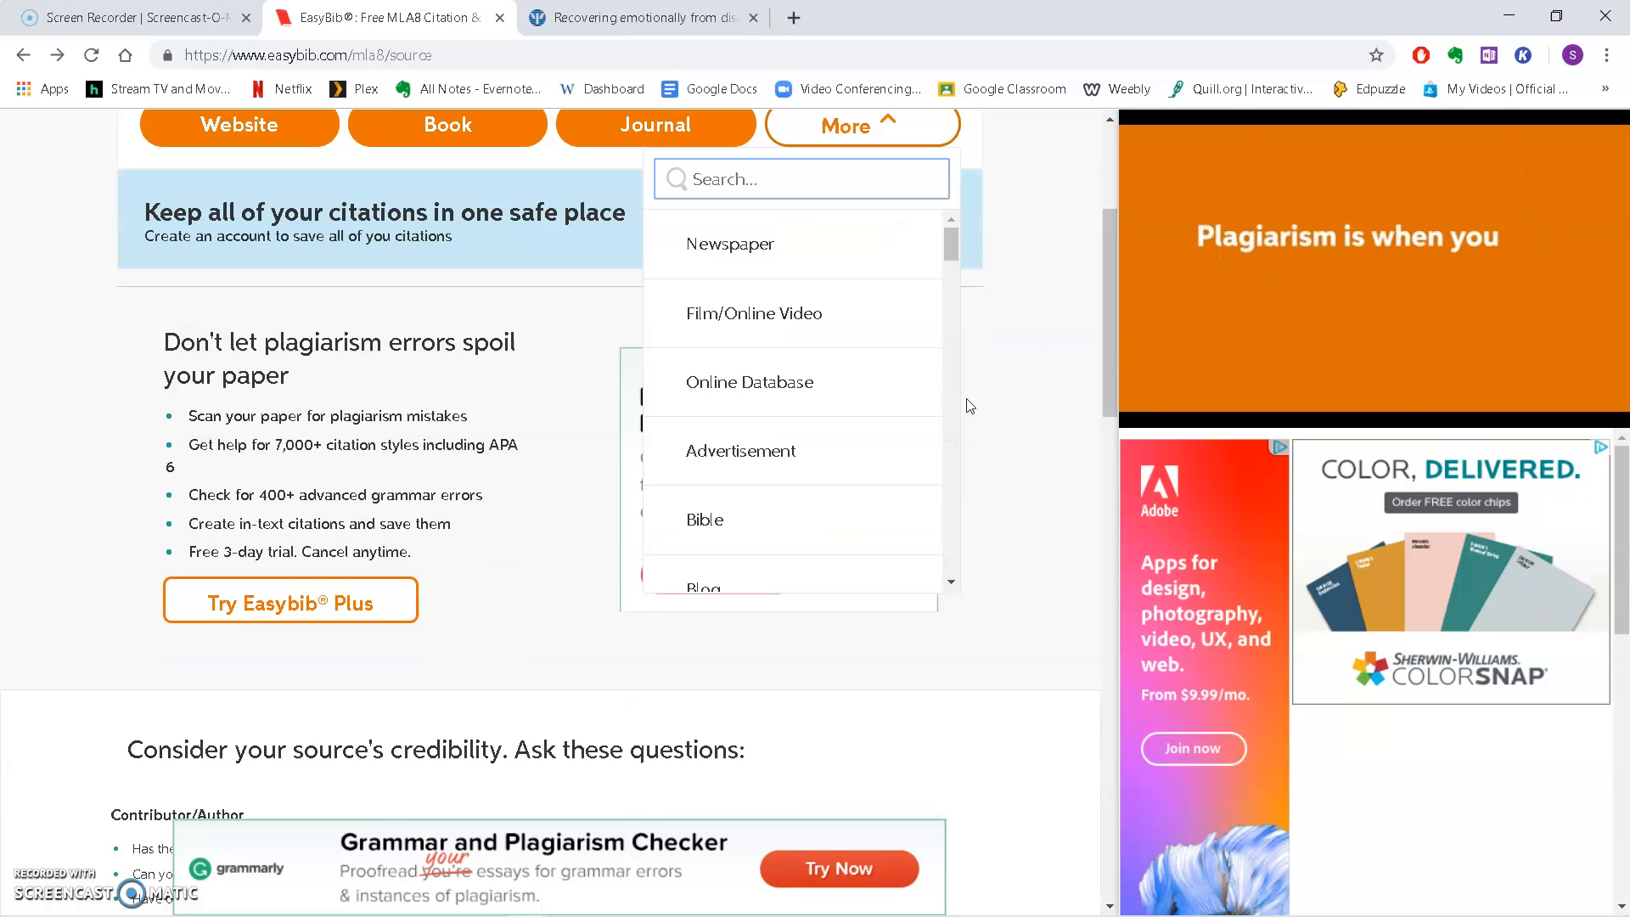
scroll(822, 346, "down", 3)
scroll(828, 327, "down", 20)
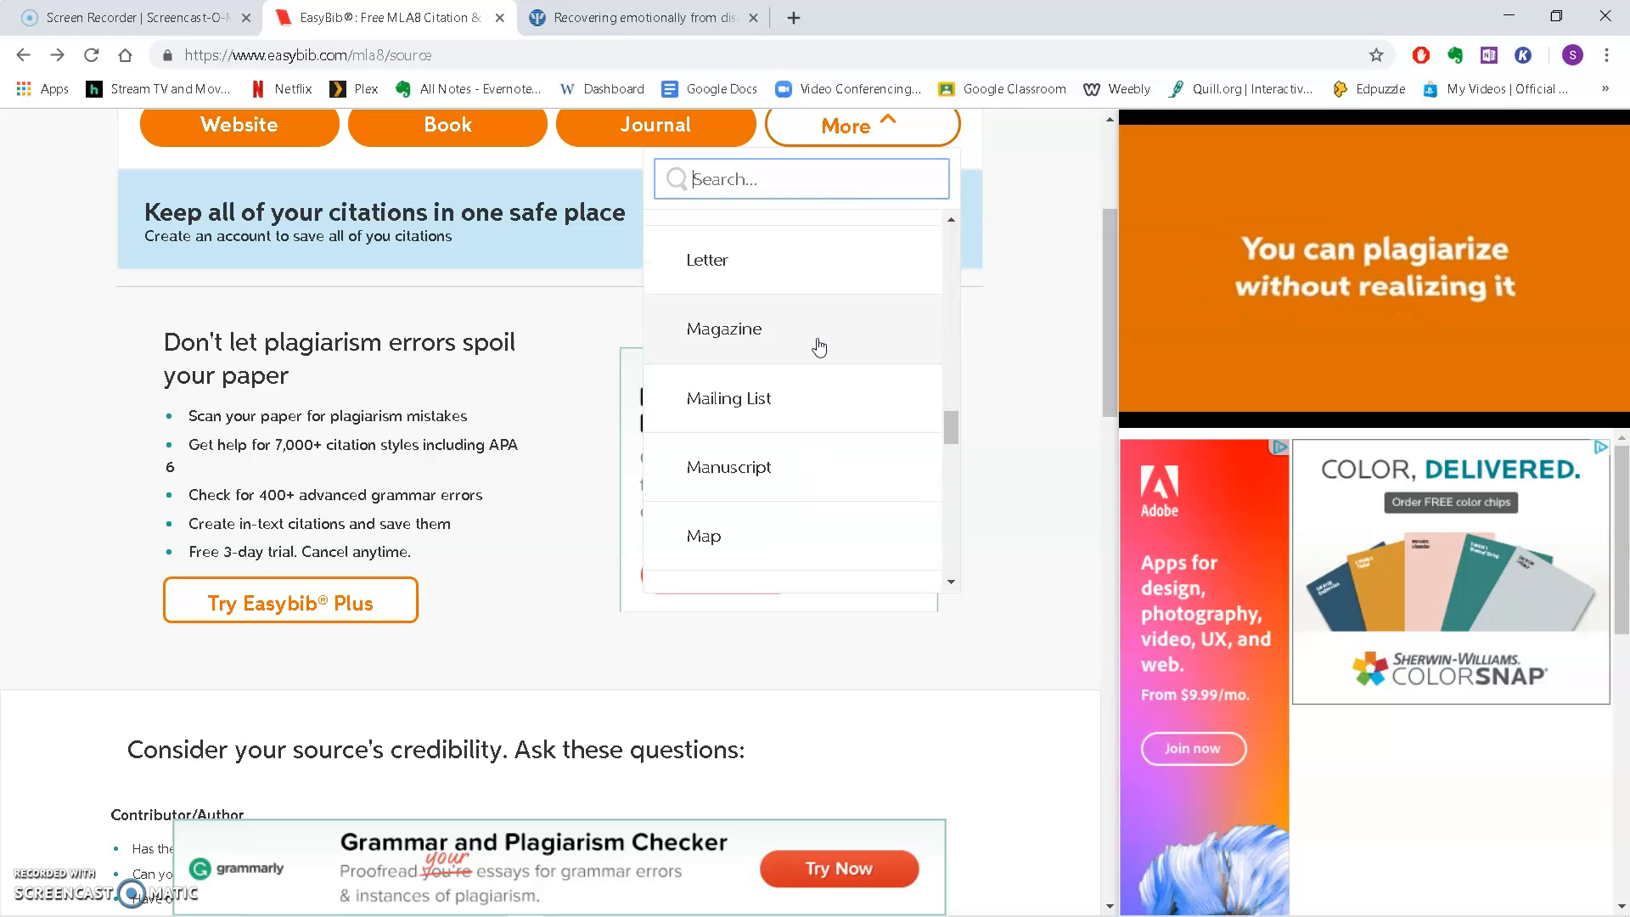
scroll(818, 339, "up", 1)
scroll(823, 375, "down", 15)
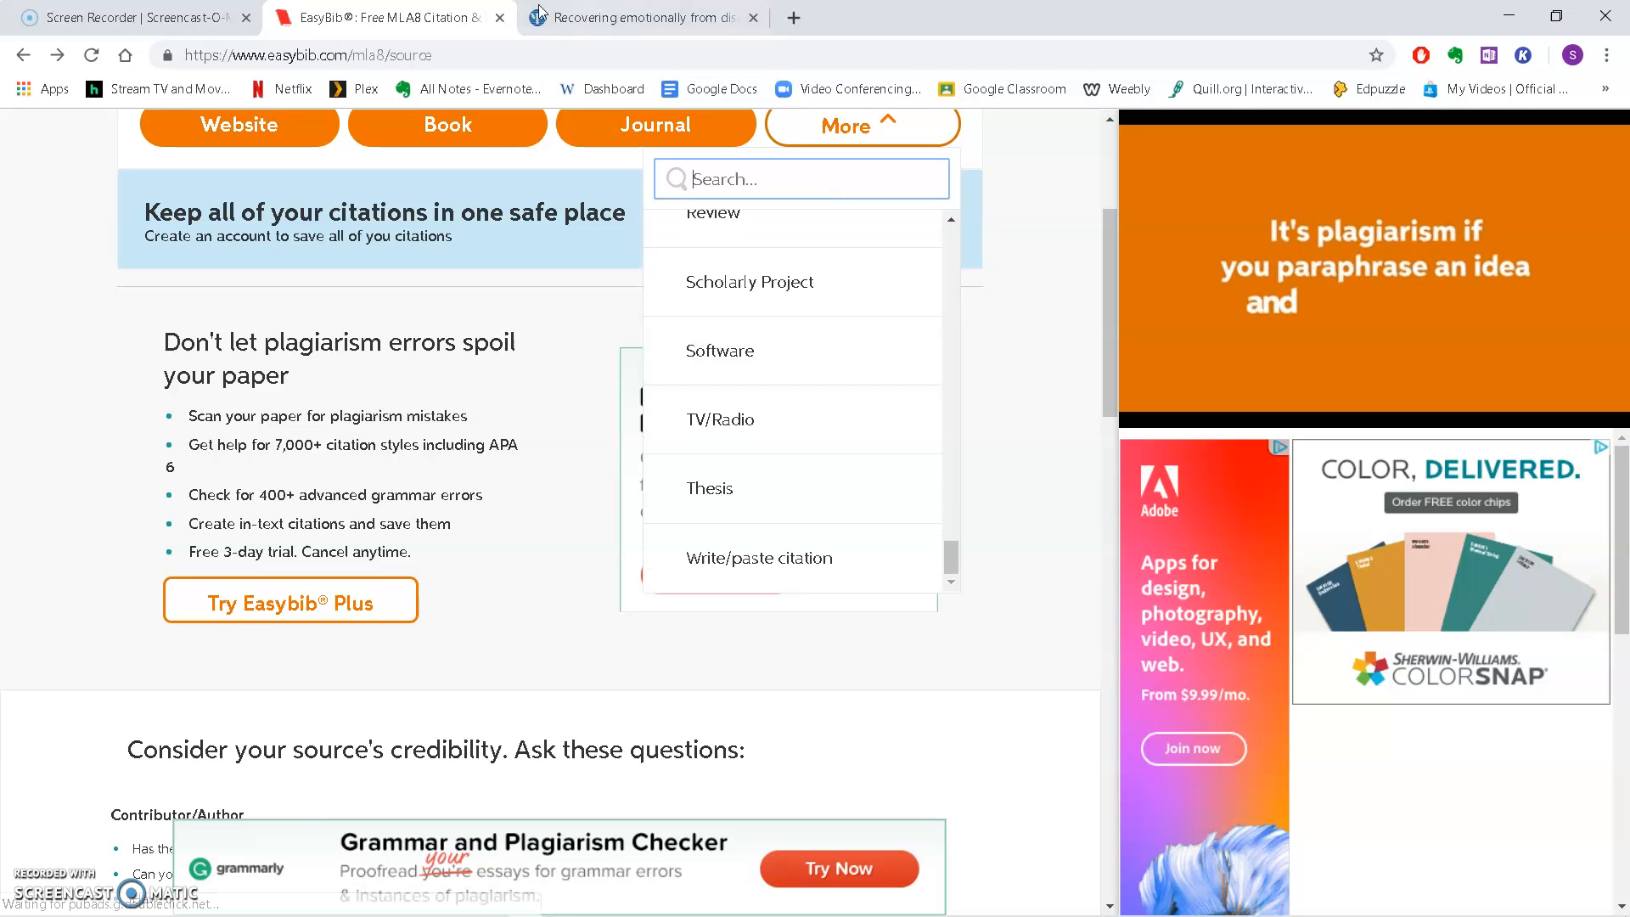
Review the APA article again from title to closing credits, and return to the EasyBib source type choices.
left_click(650, 18)
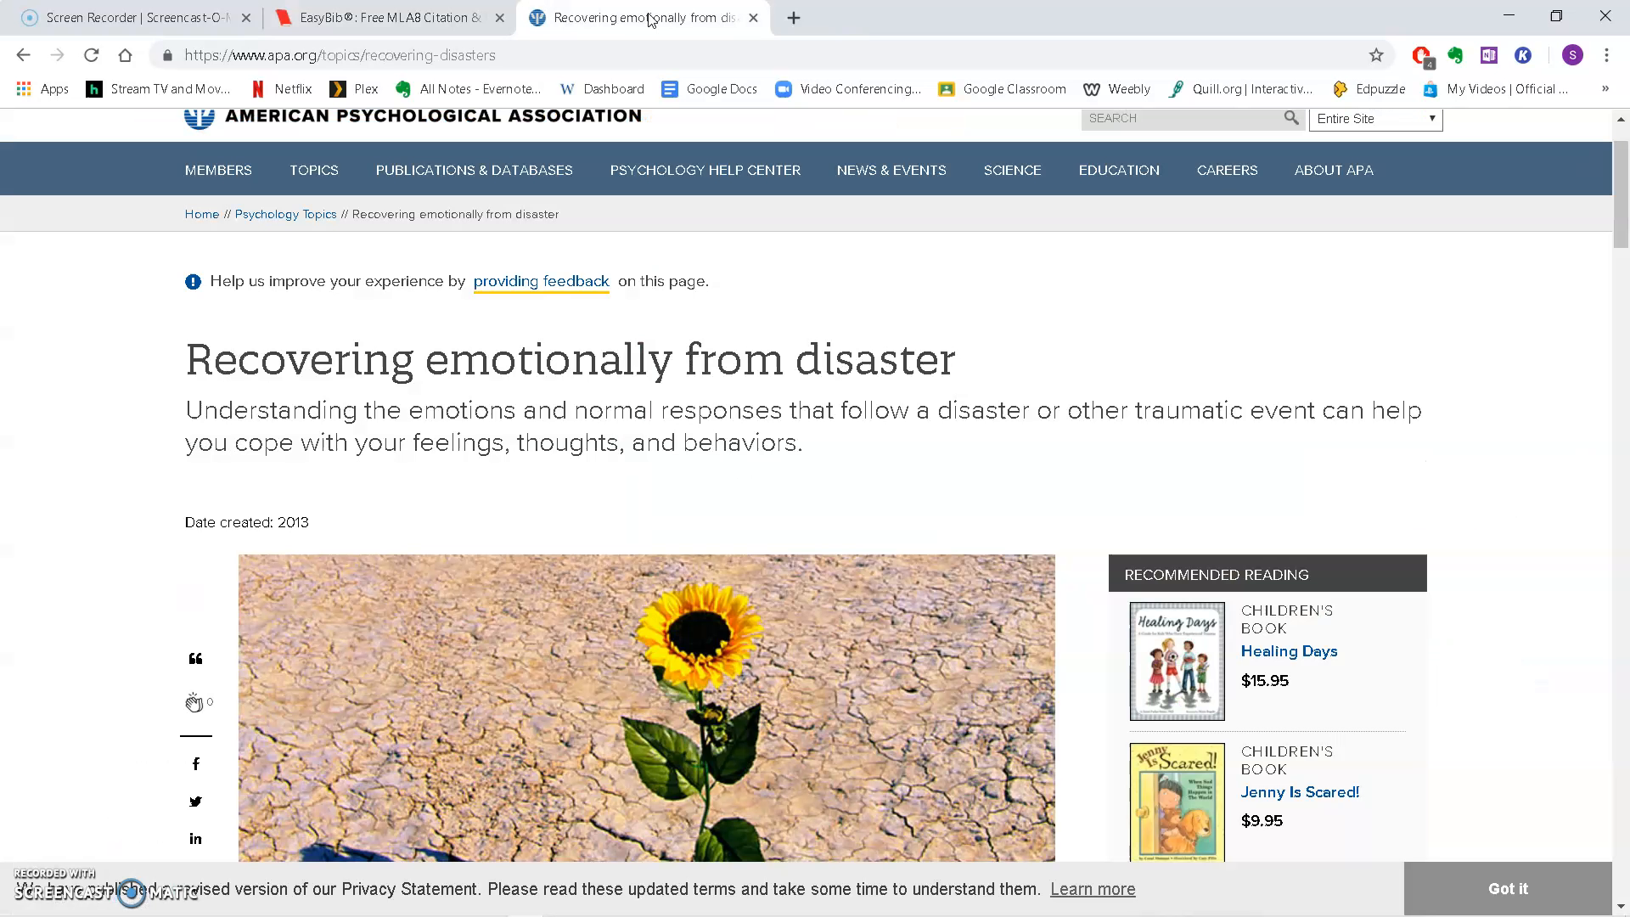
scroll(271, 465, "down", 3)
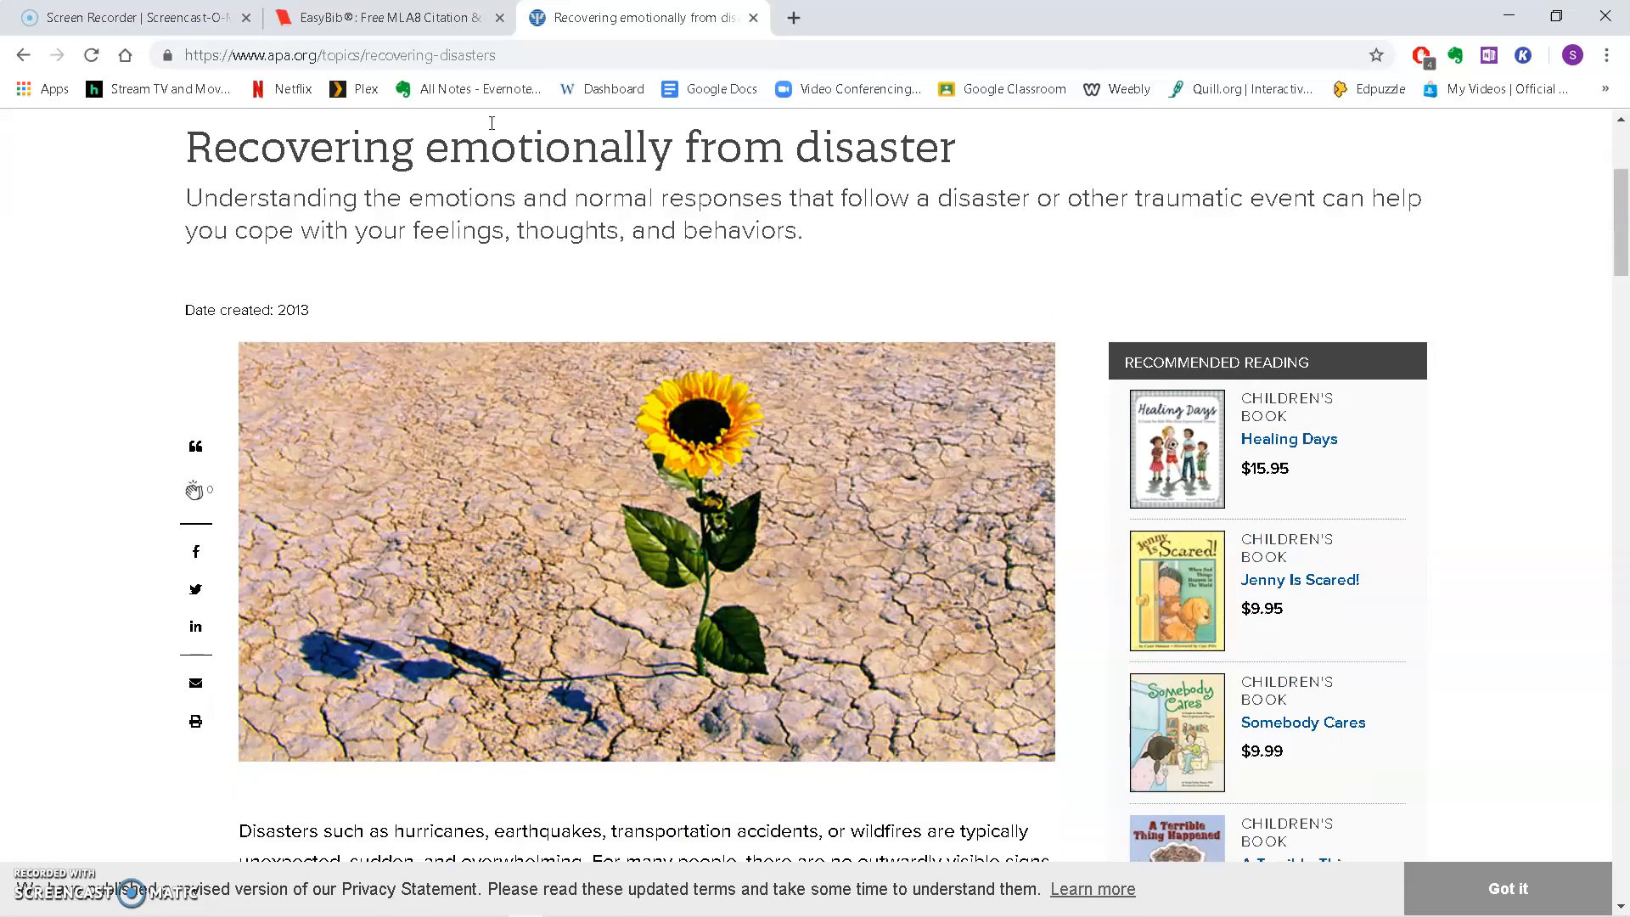
scroll(355, 322, "down", 10)
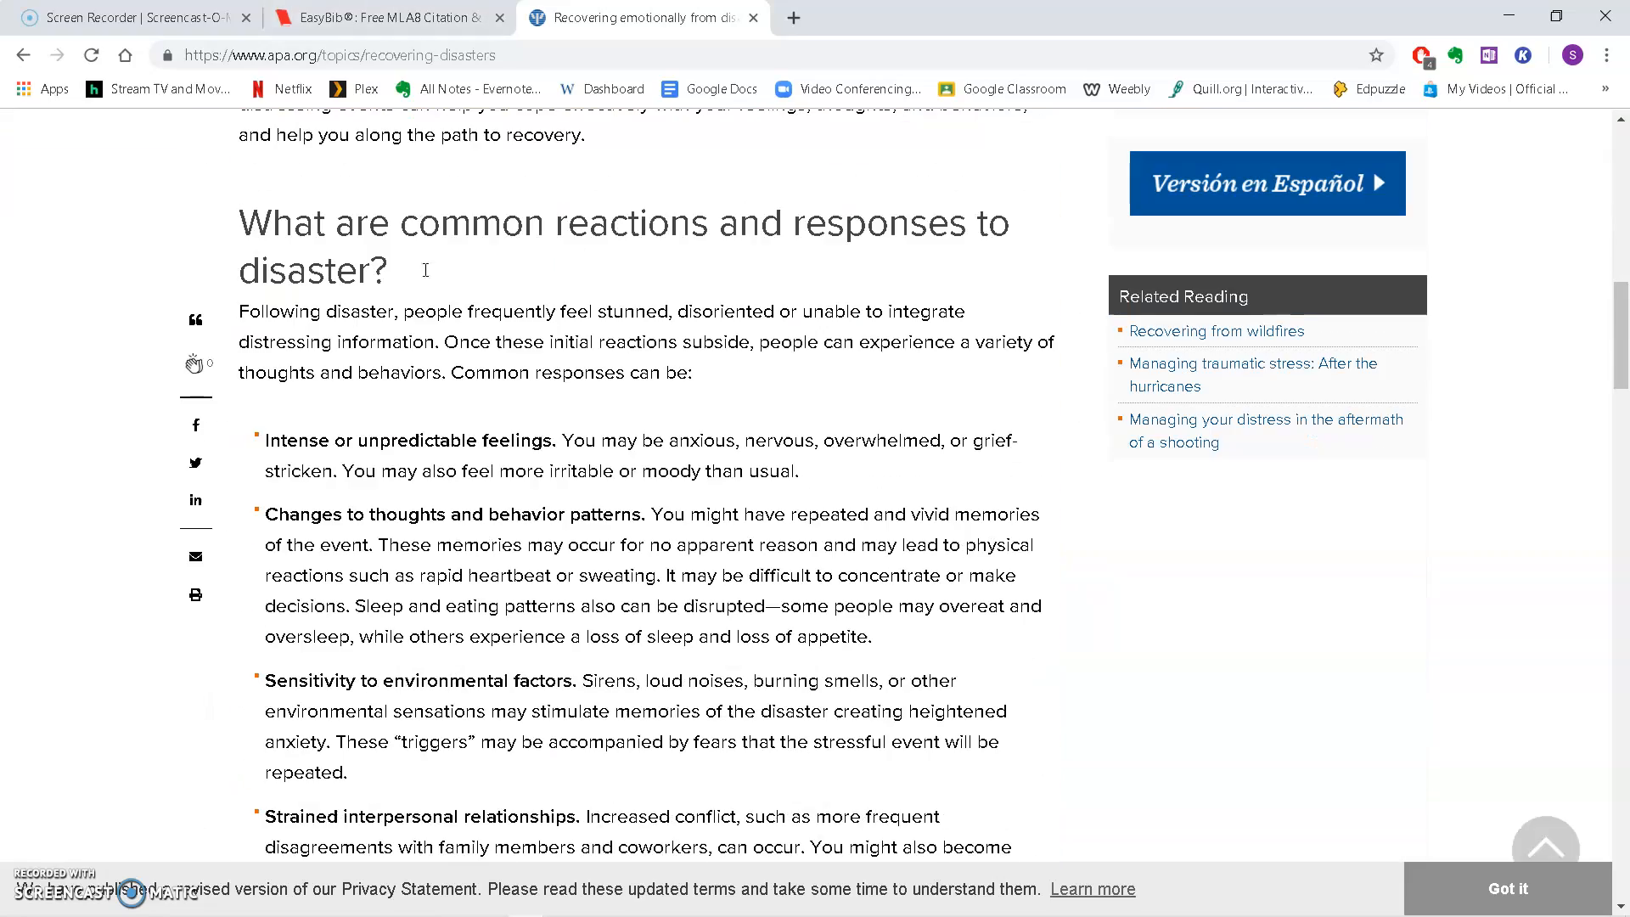
scroll(680, 397, "down", 20)
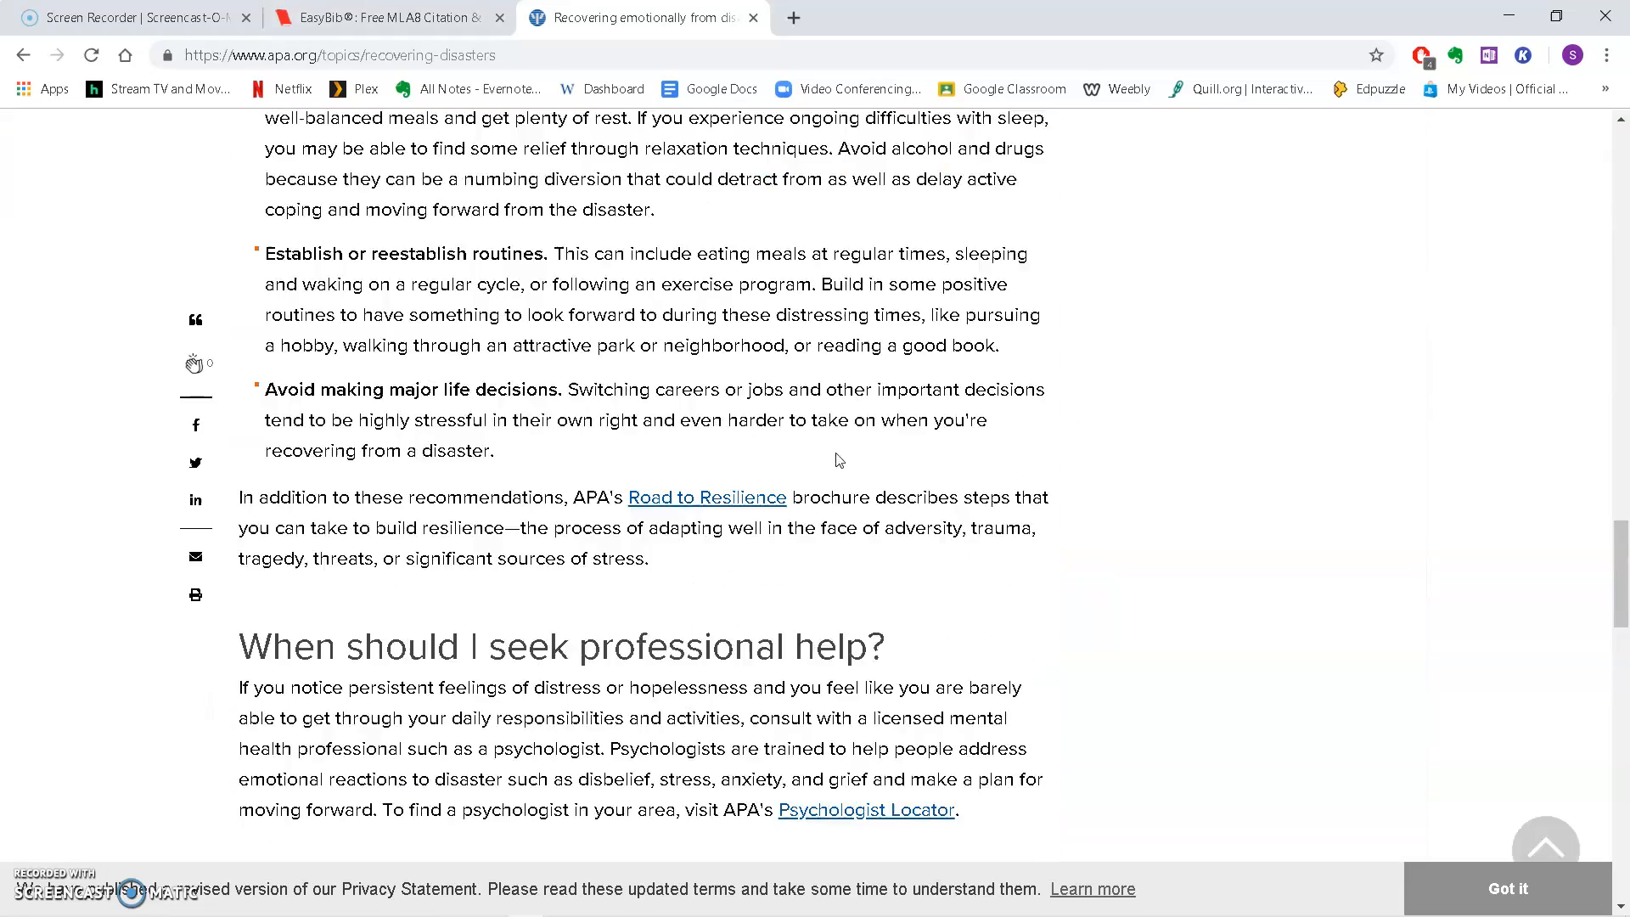
scroll(726, 577, "up", 4)
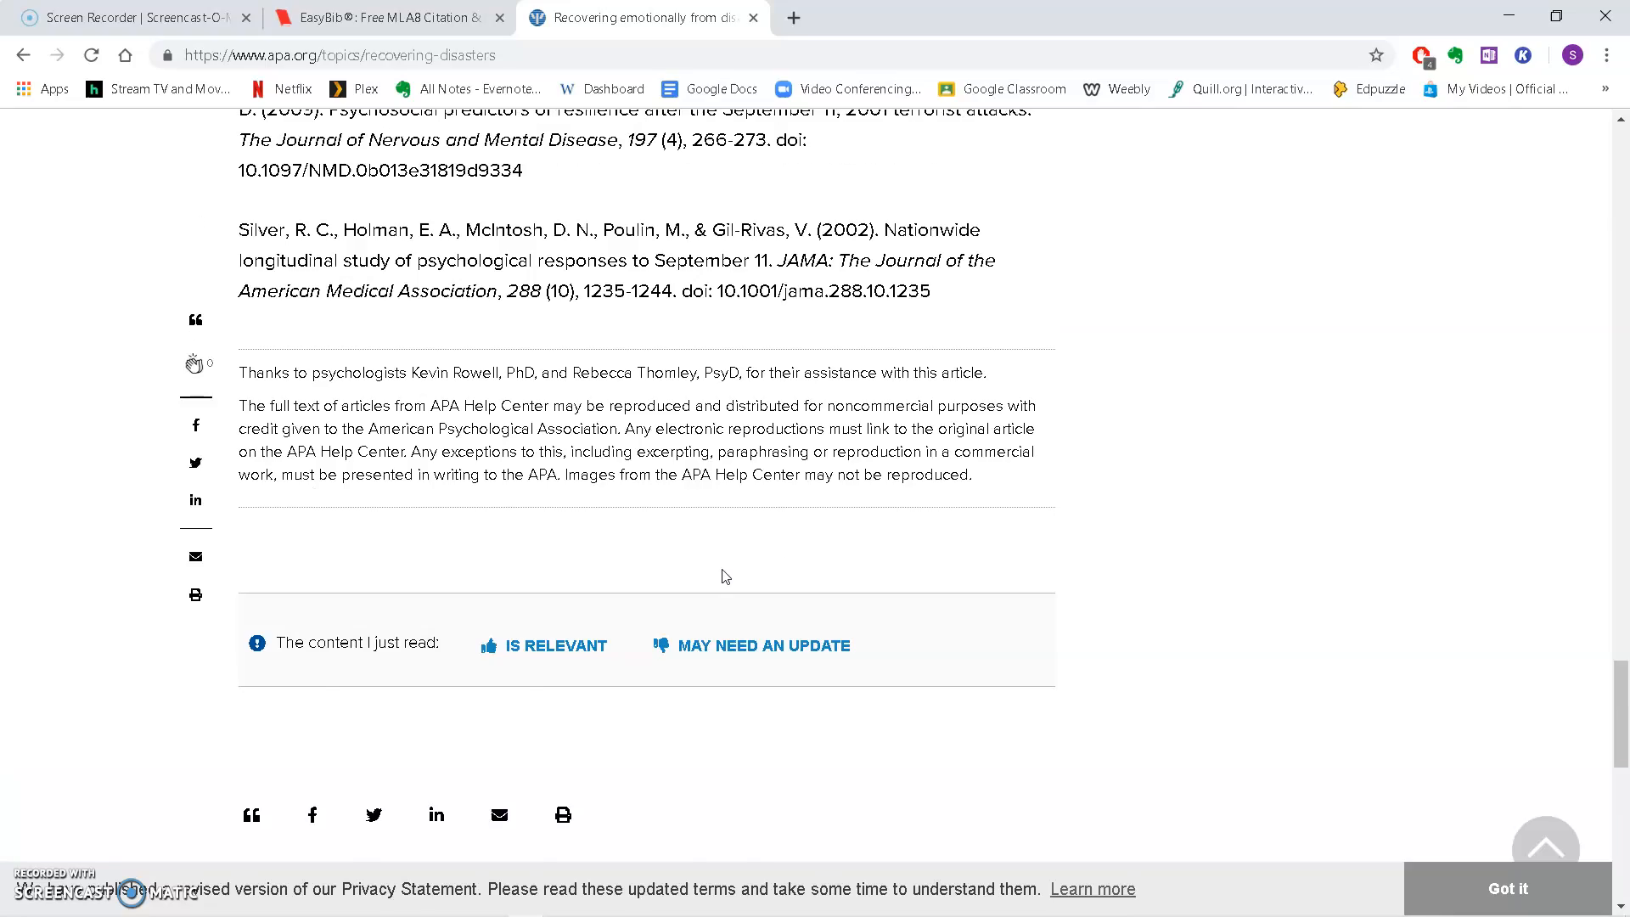
scroll(726, 577, "up", 10)
scroll(726, 577, "down", 4)
scroll(726, 577, "up", 12)
scroll(724, 577, "up", 20)
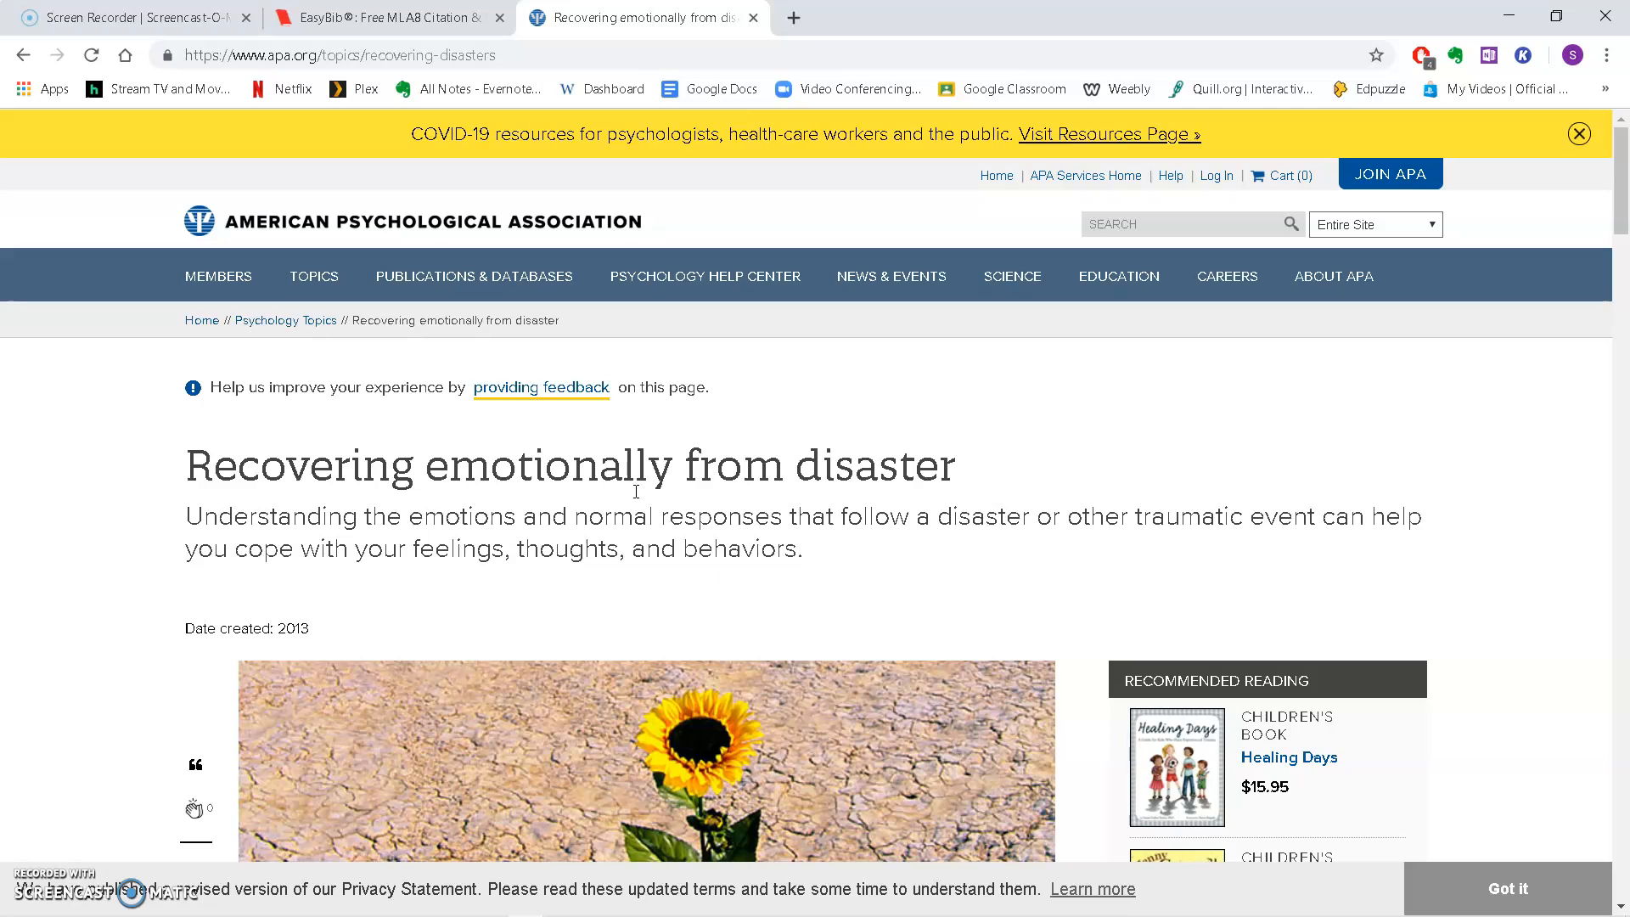
left_click(374, 19)
scroll(302, 237, "up", 4)
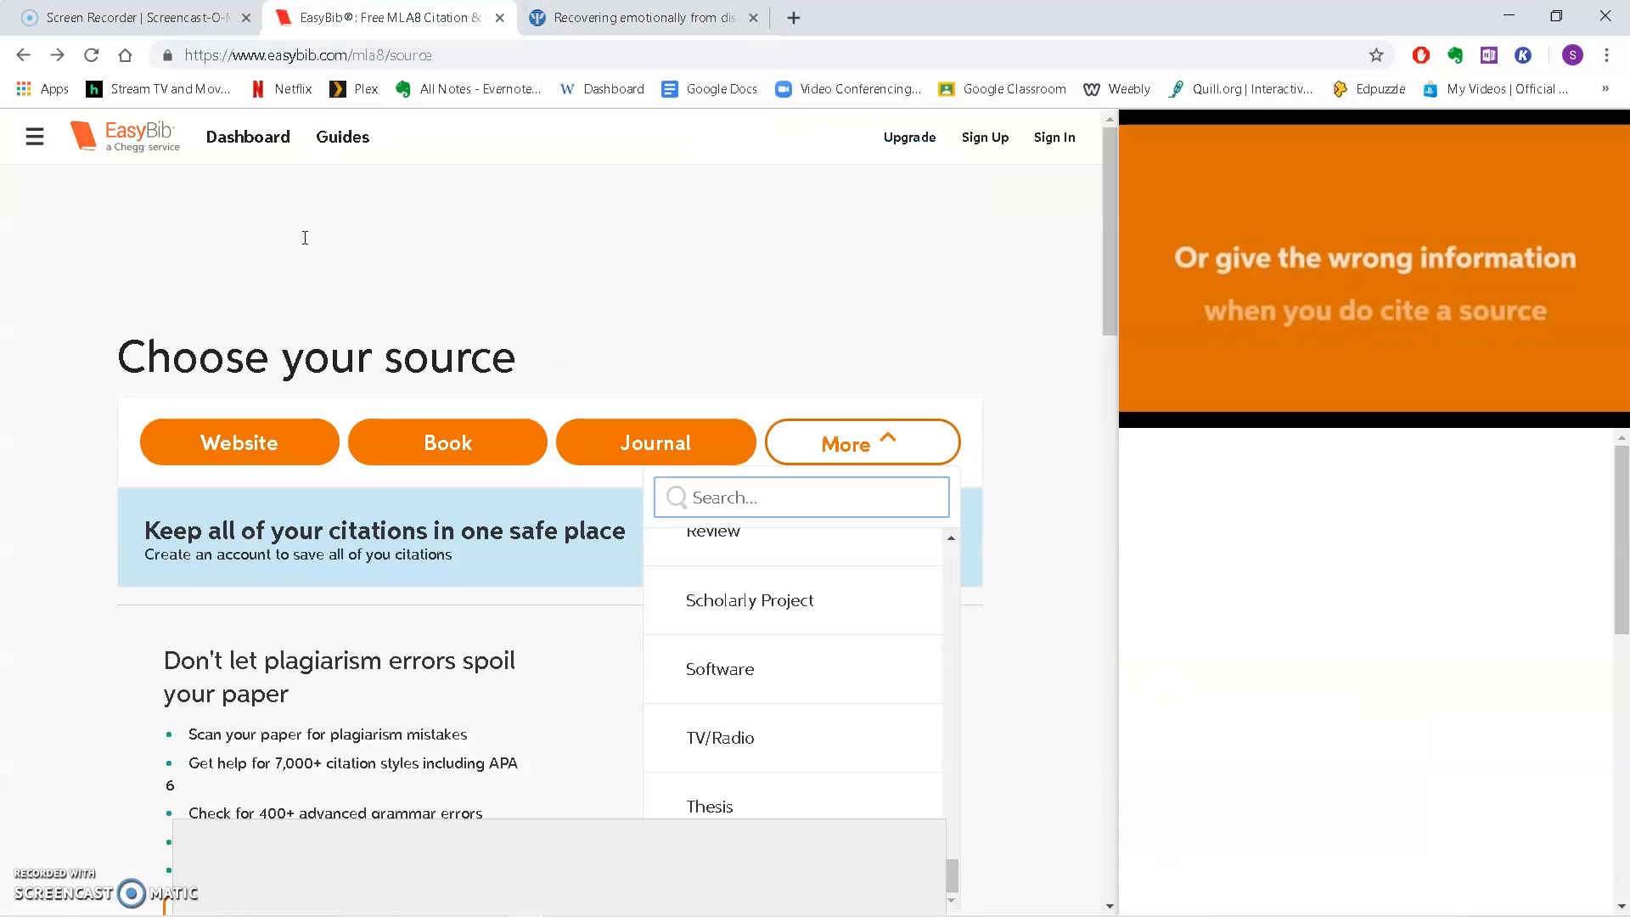
Start a manual website citation and copy the APA article's title, "Recovering emotionally from disaster", into it as the article title.
left_click(264, 447)
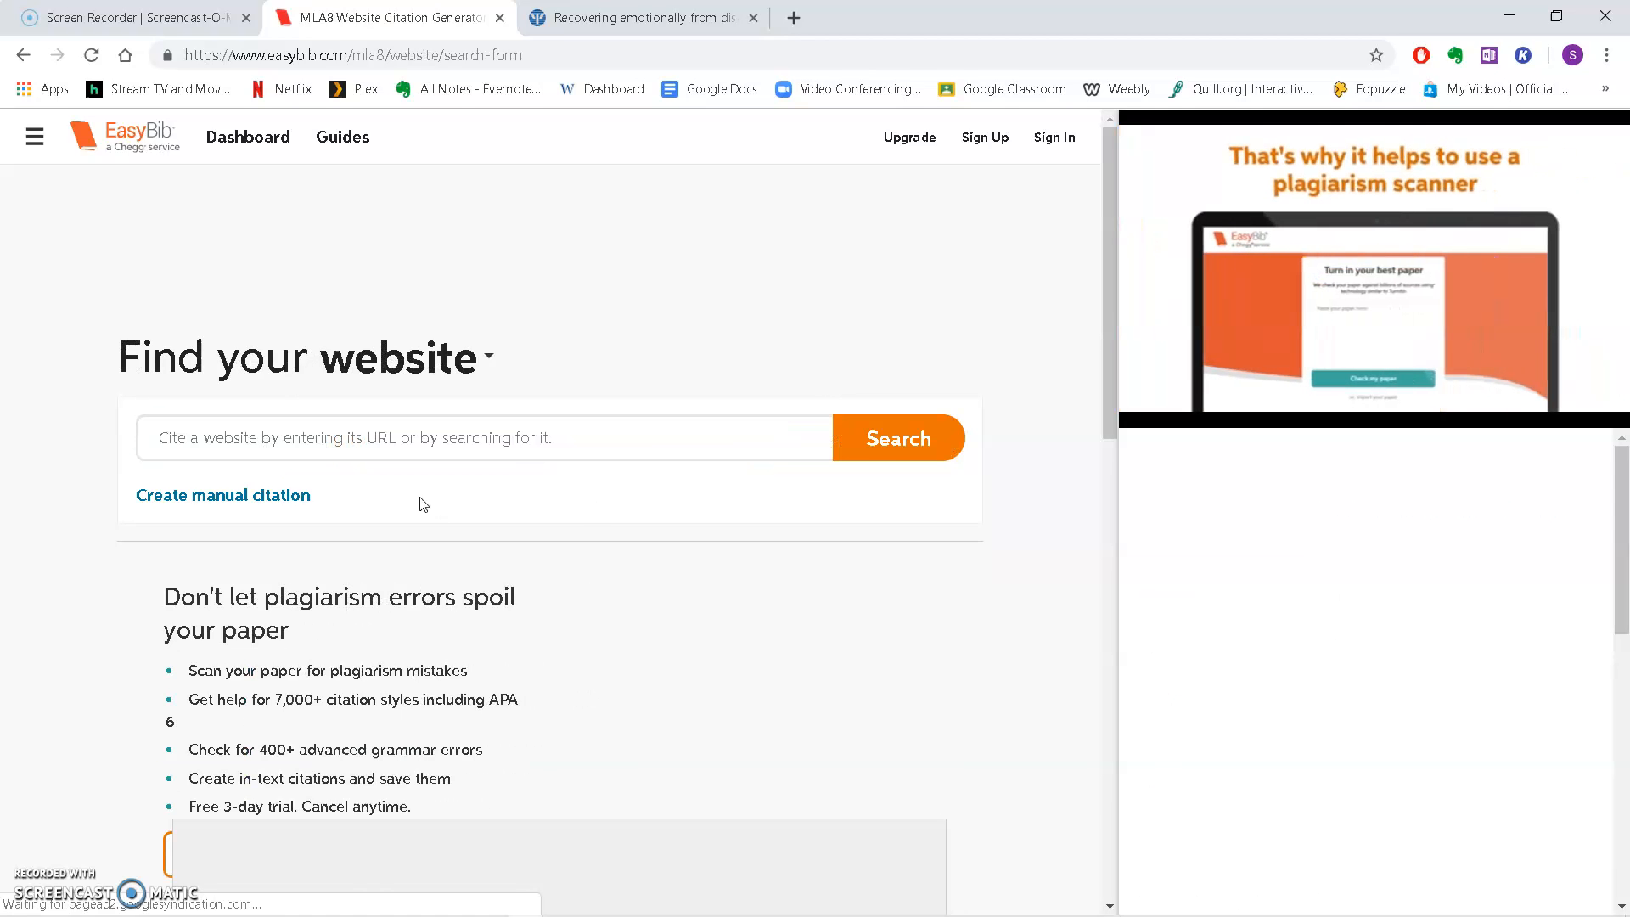
left_click(257, 499)
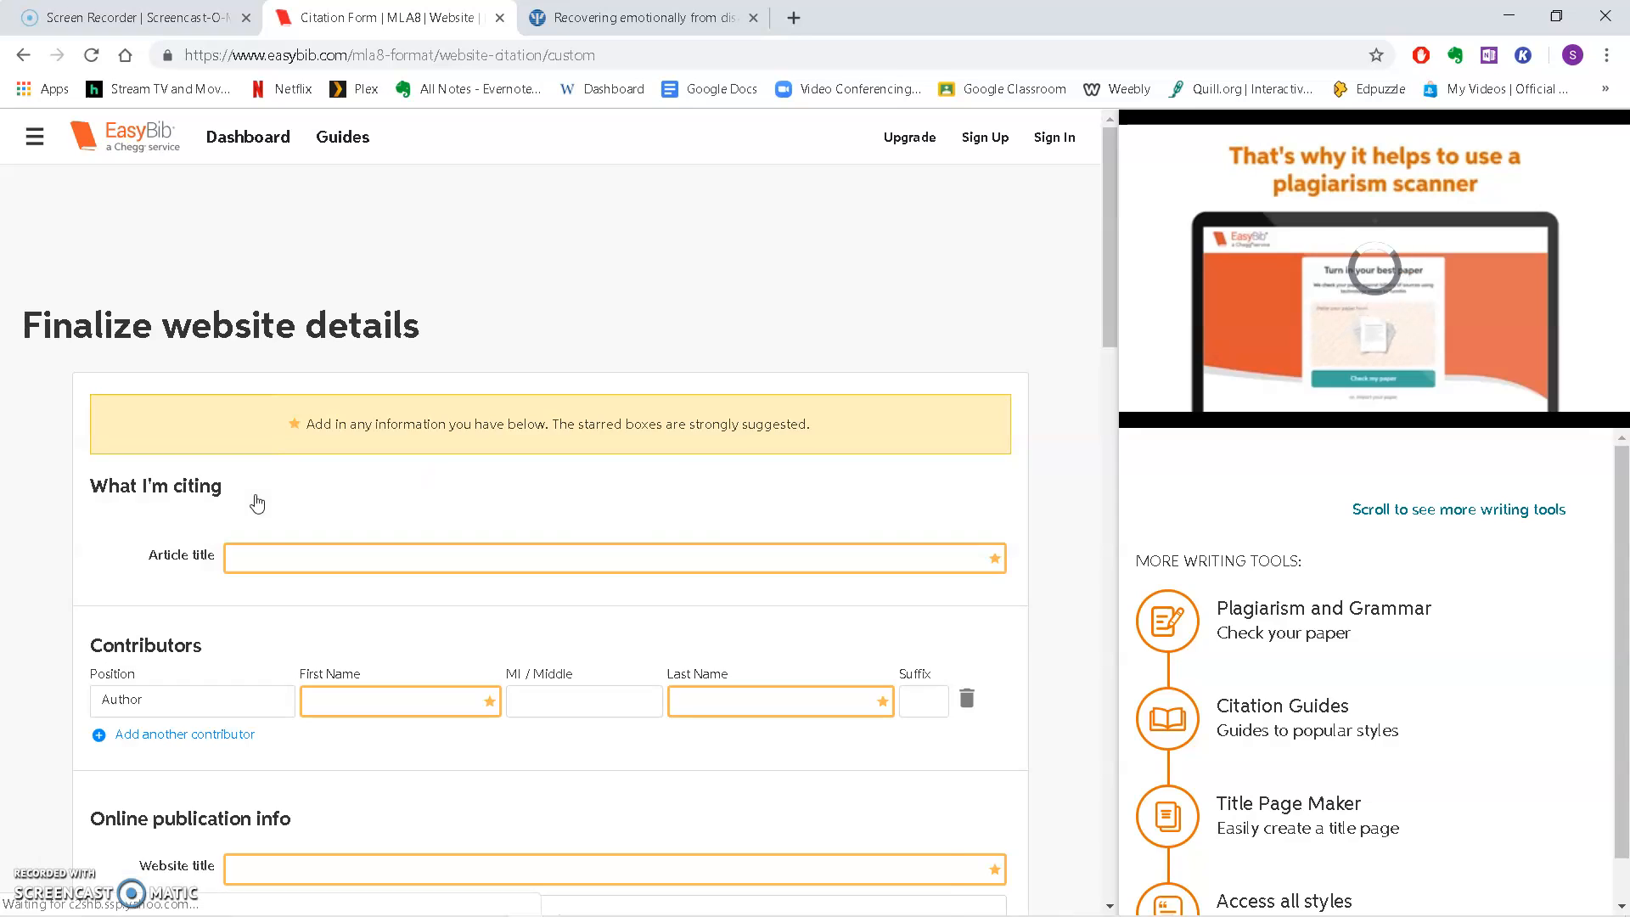
left_click(632, 19)
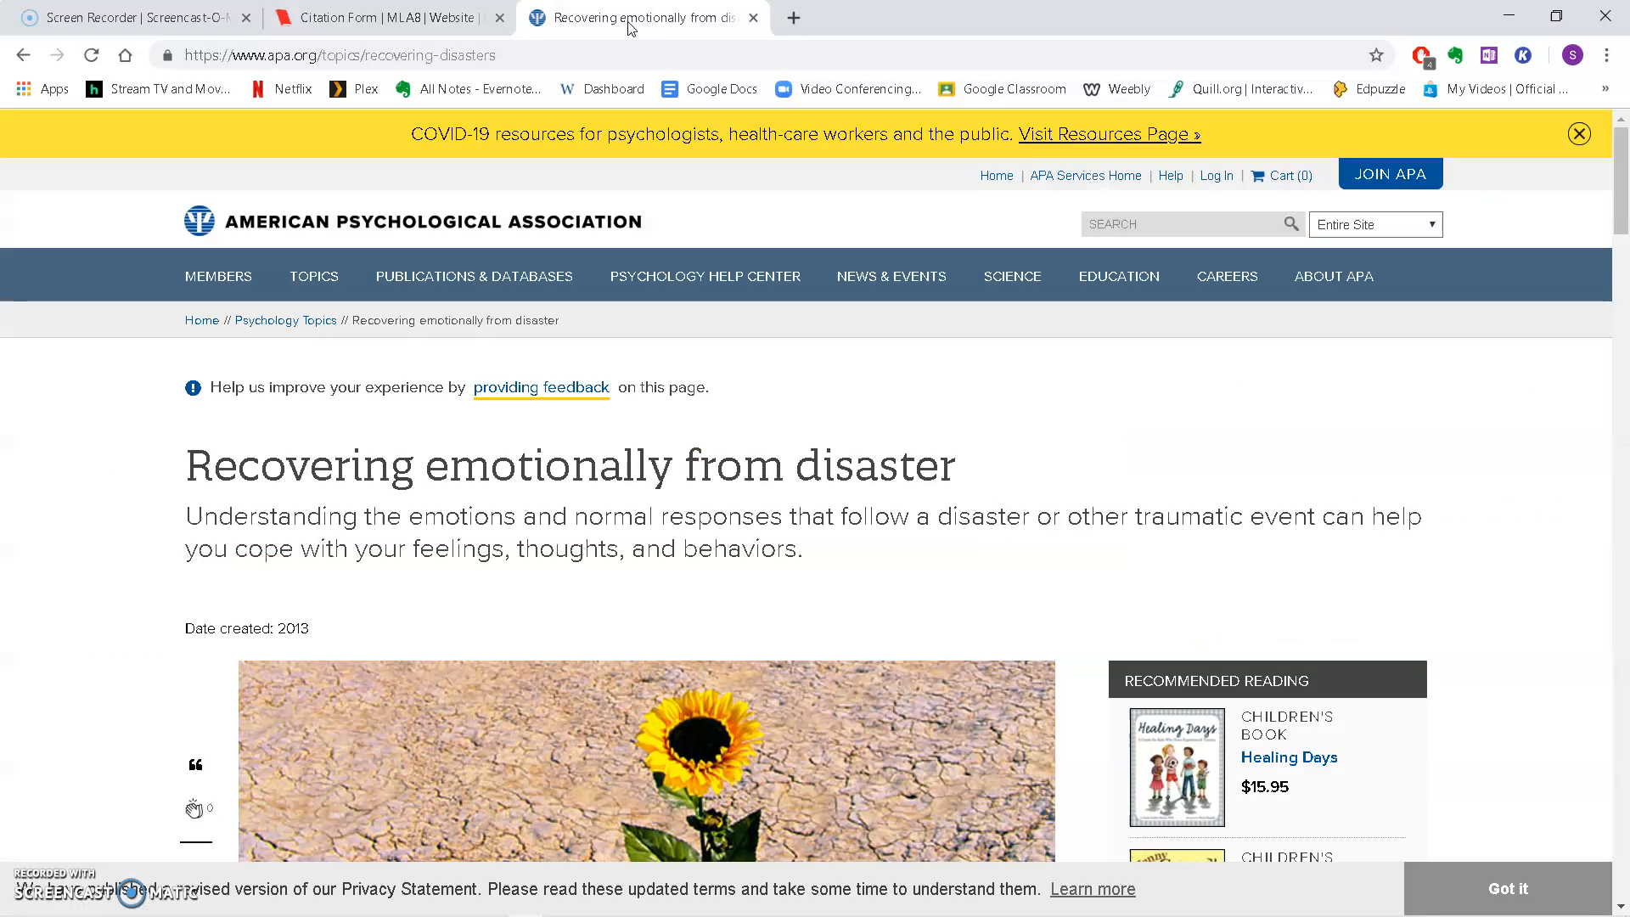
left_click_drag(974, 469, 119, 473)
key("ctrl+c")
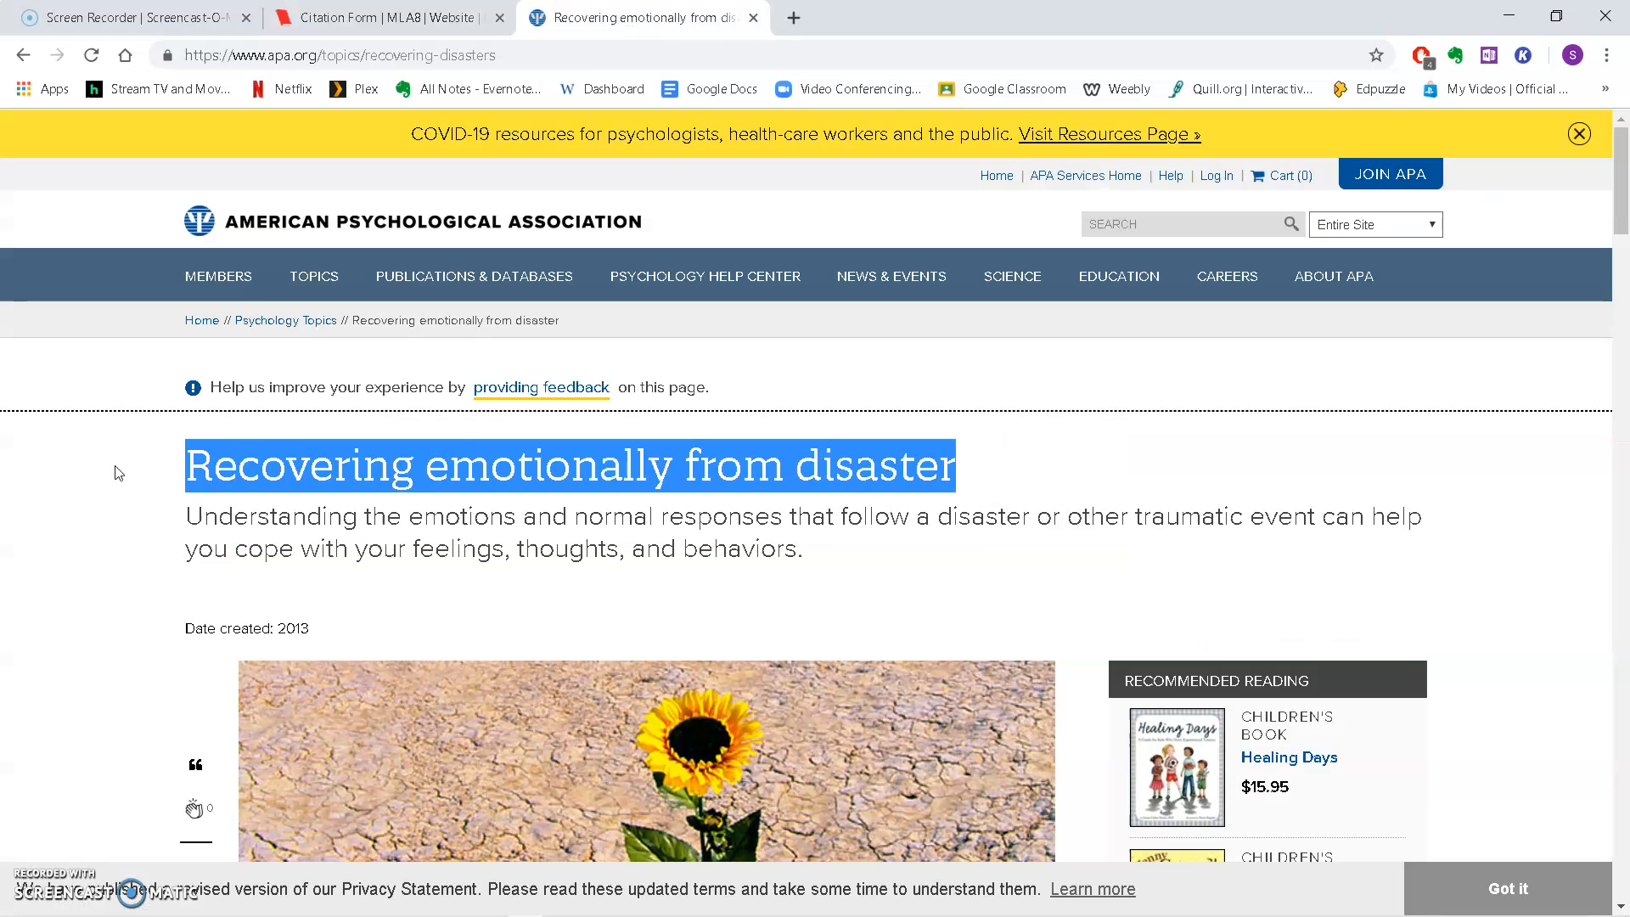
right_click(277, 460)
left_click(314, 472)
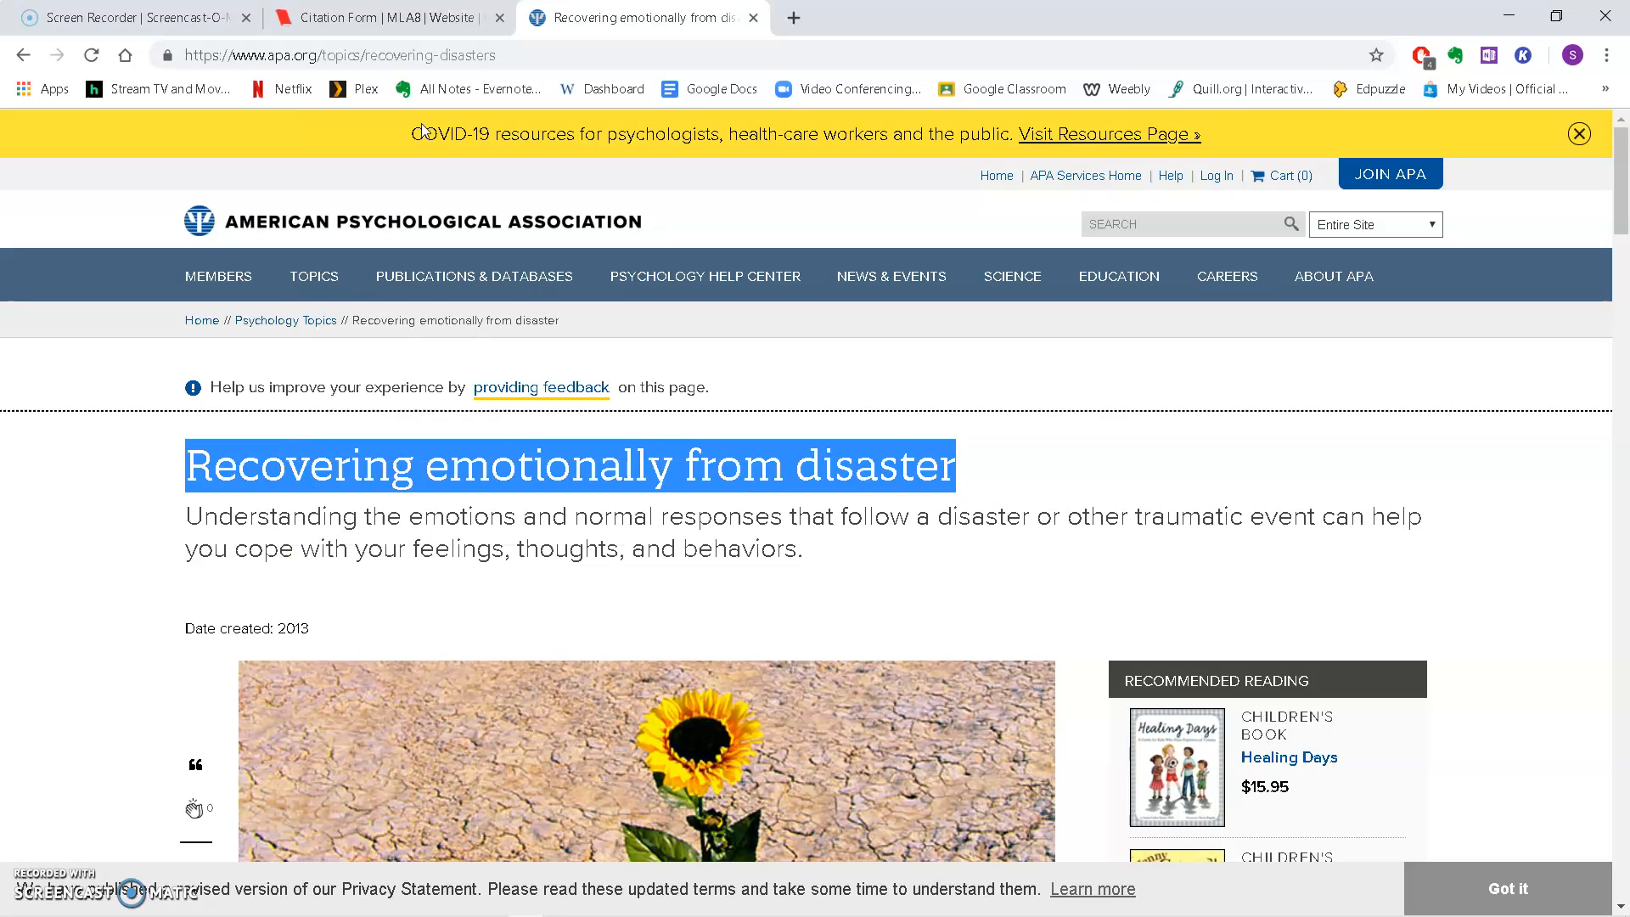
left_click(376, 17)
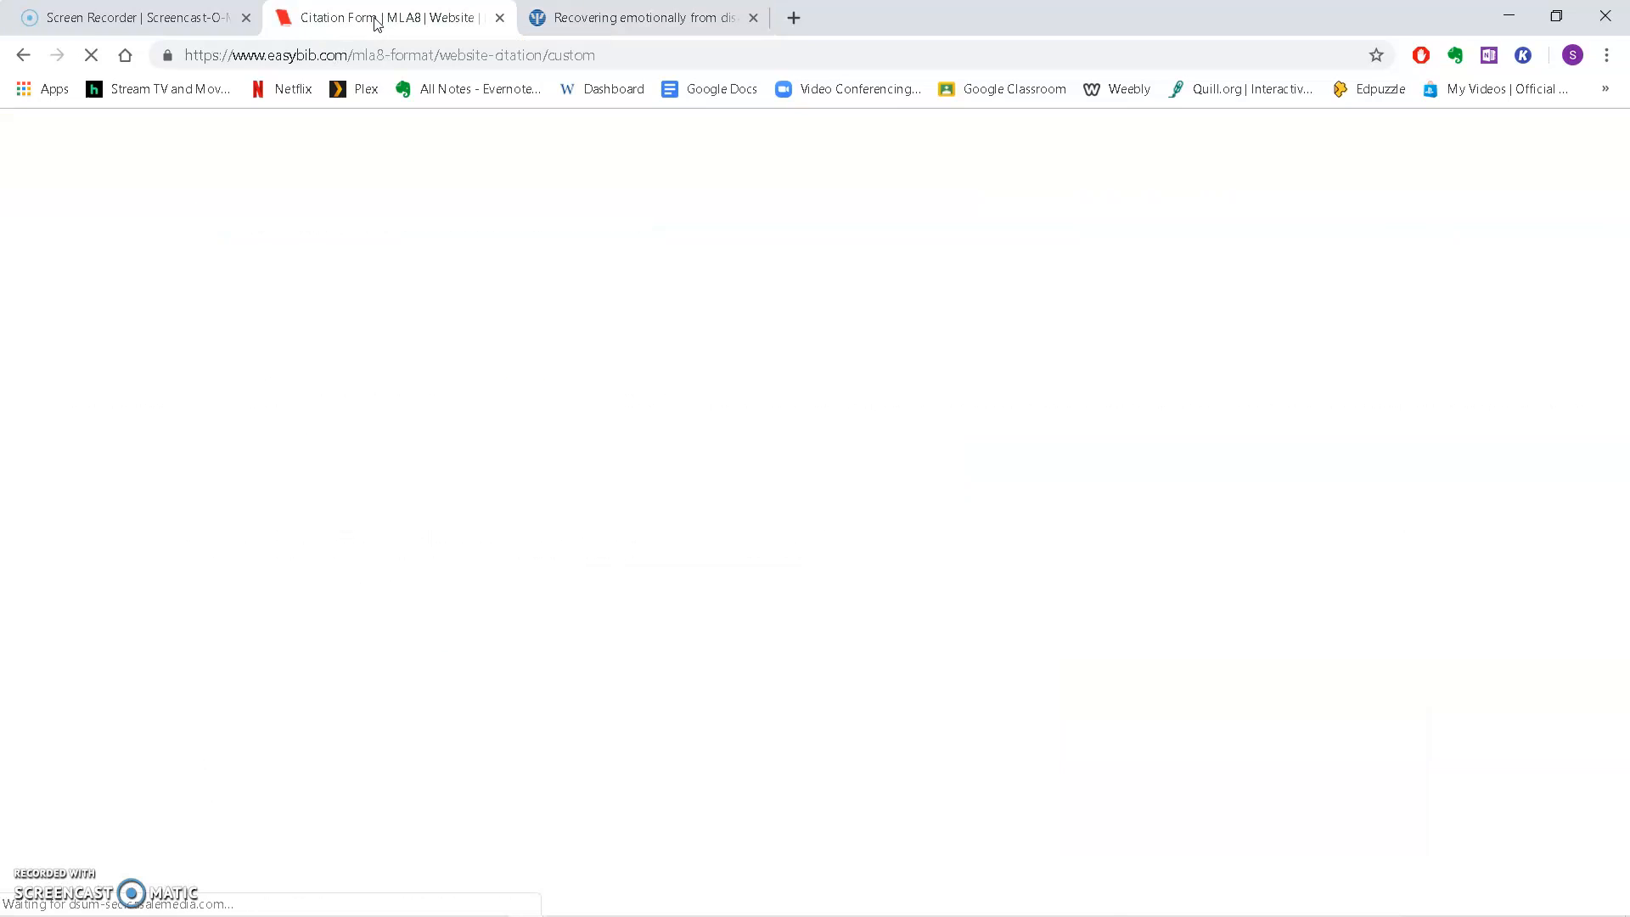
left_click(285, 344)
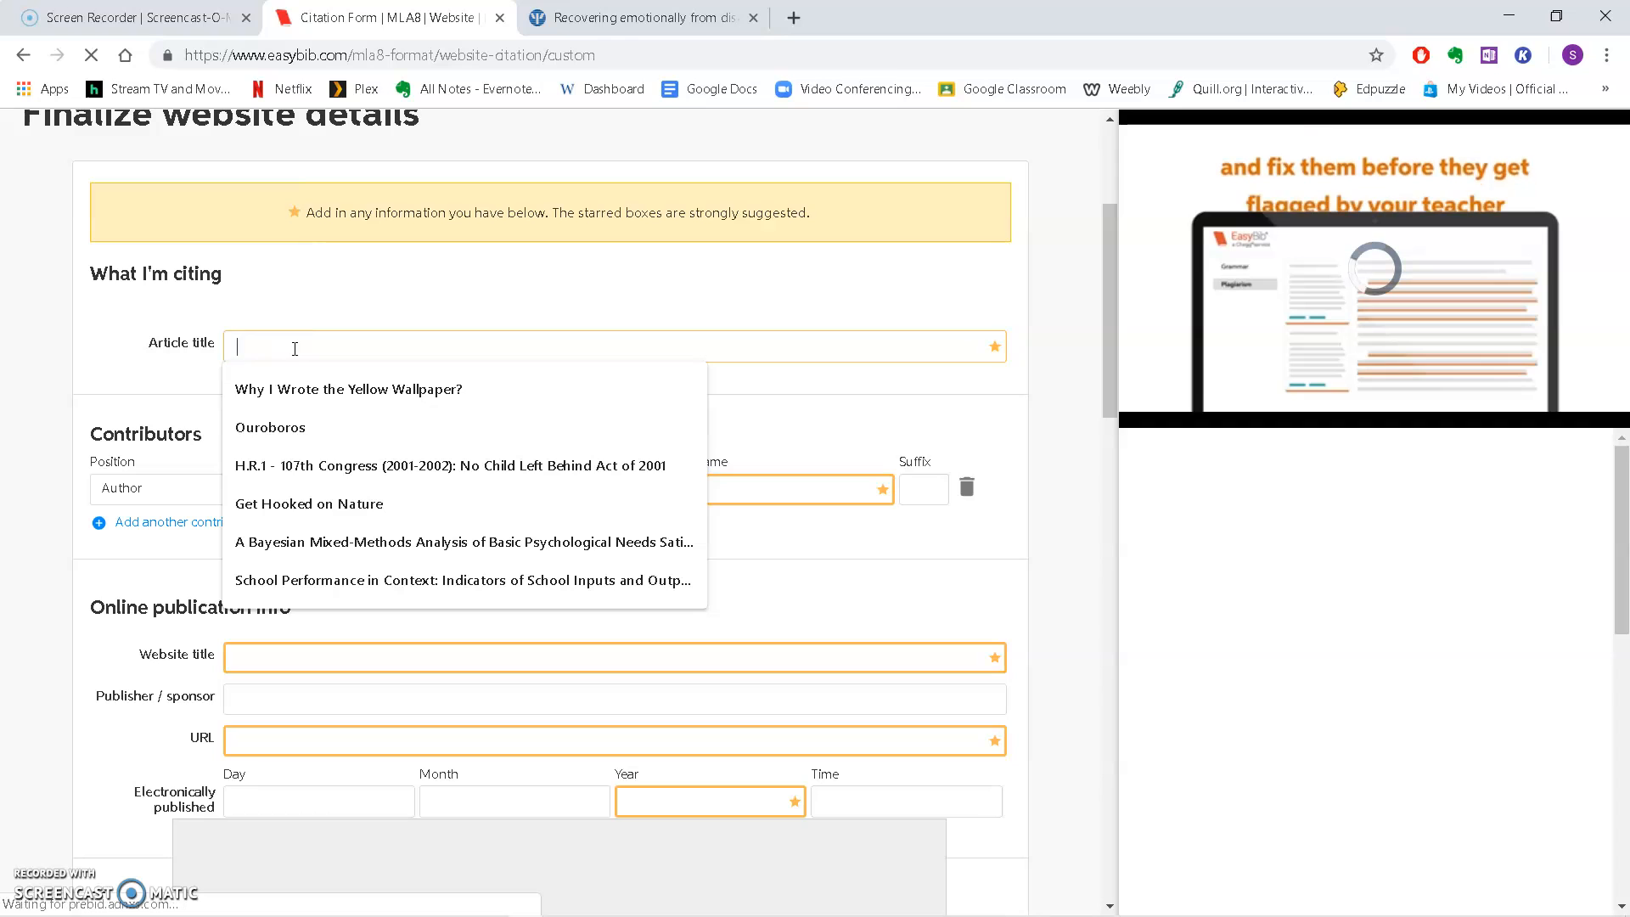
key("ctrl+v")
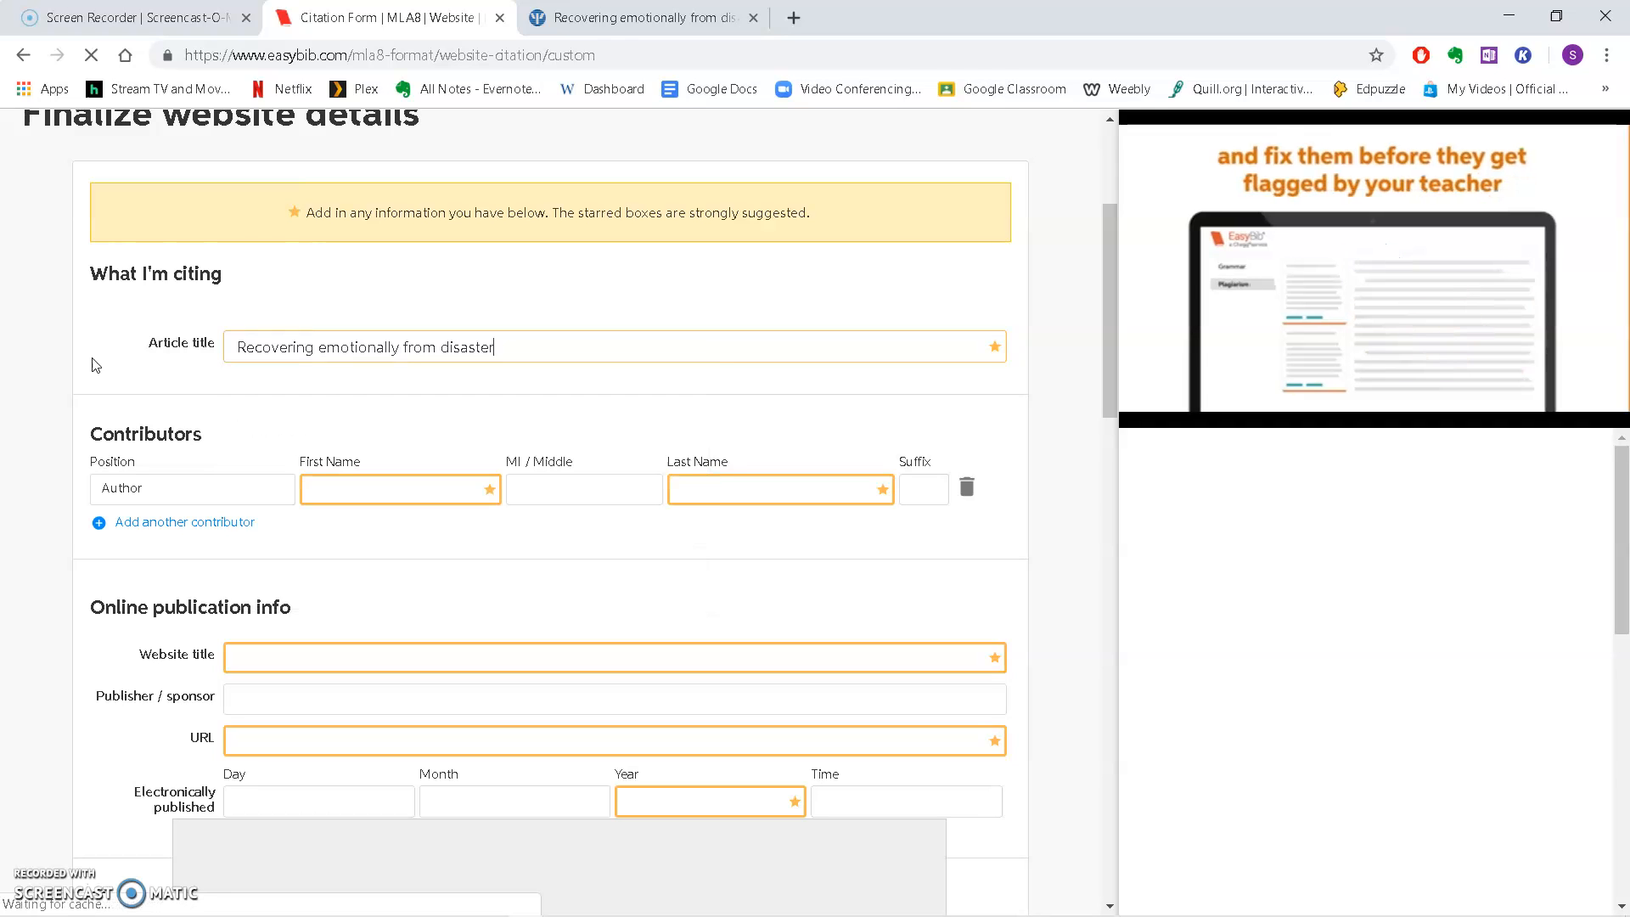
Examine the form's website title and publisher/sponsor fields, and check the APA article page for the matching organization name.
scroll(510, 493, "down", 3)
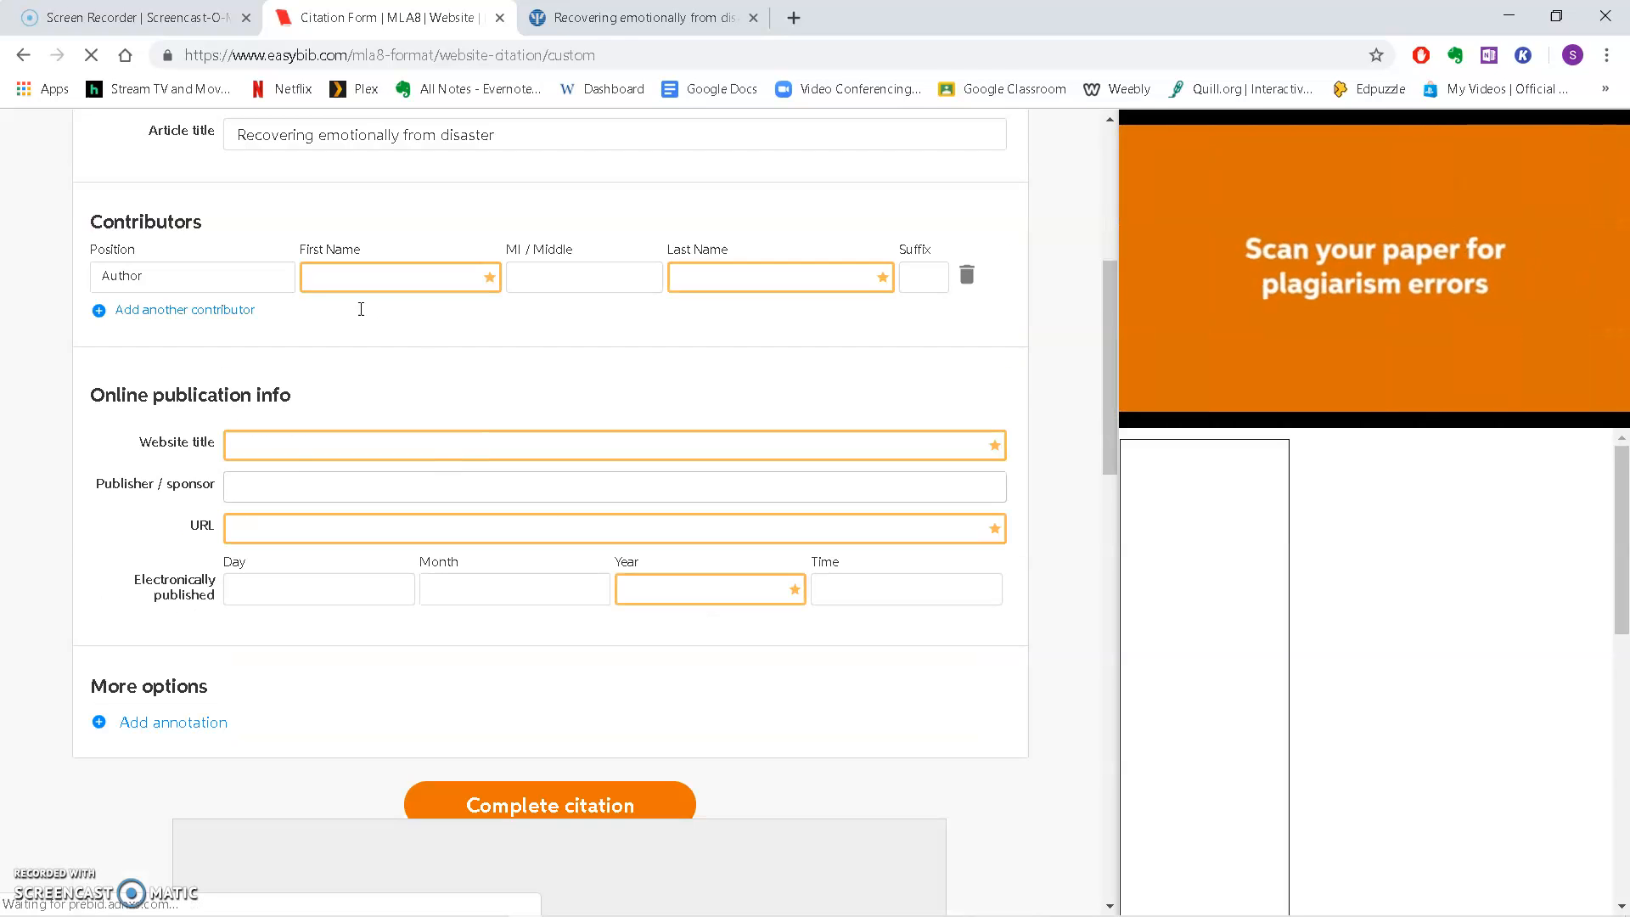
left_click(293, 446)
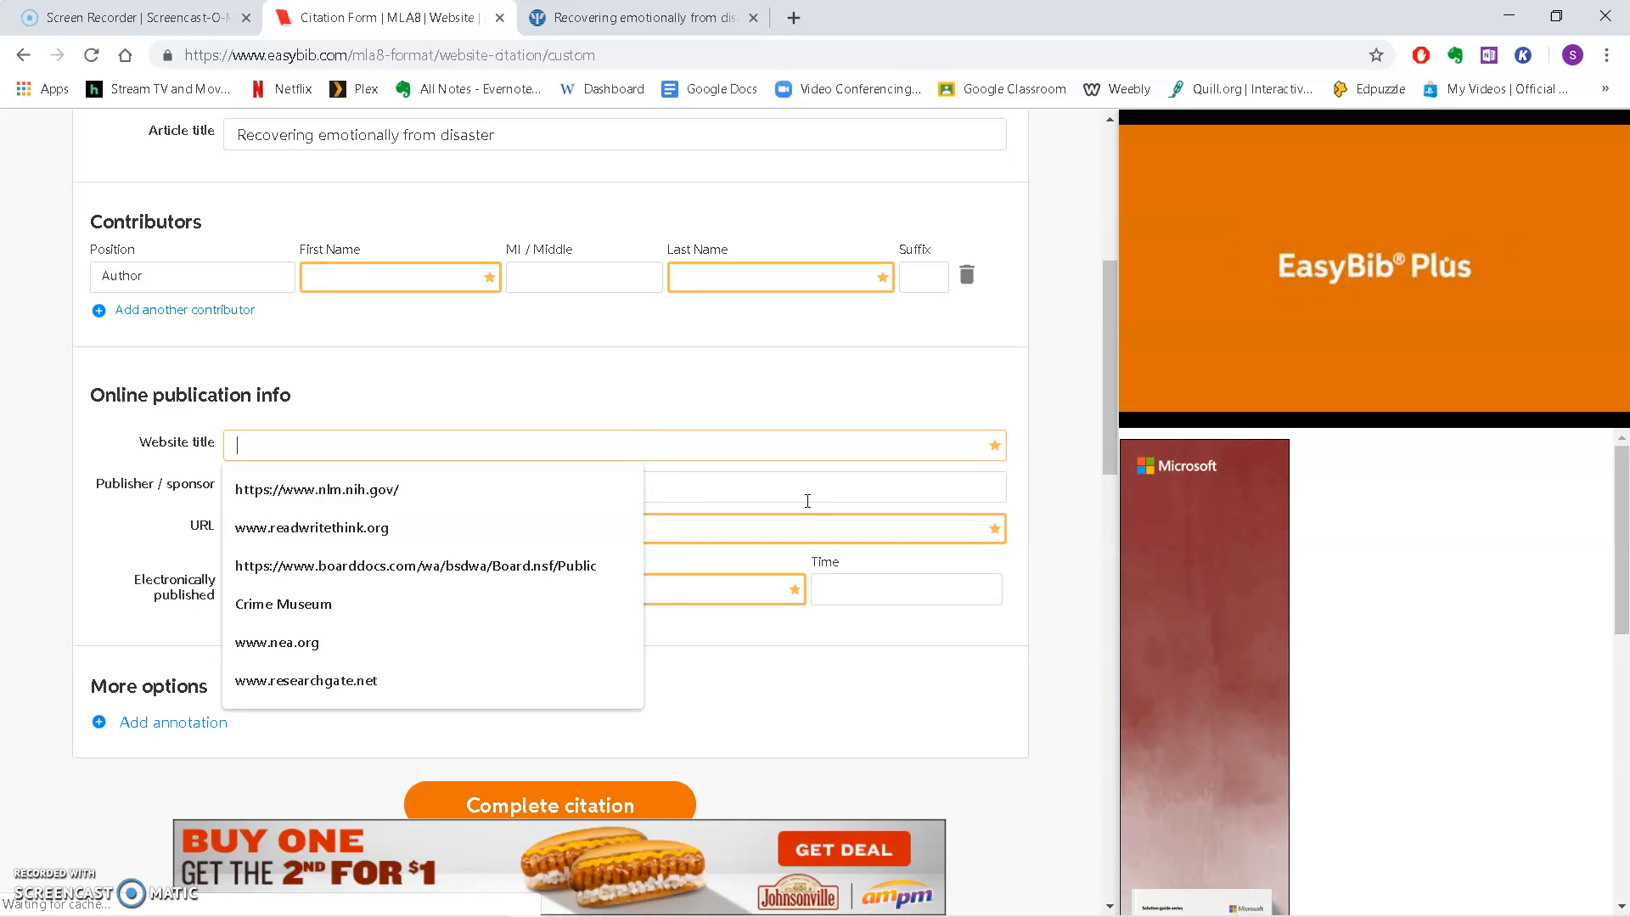
double_click(407, 488)
left_click(44, 467)
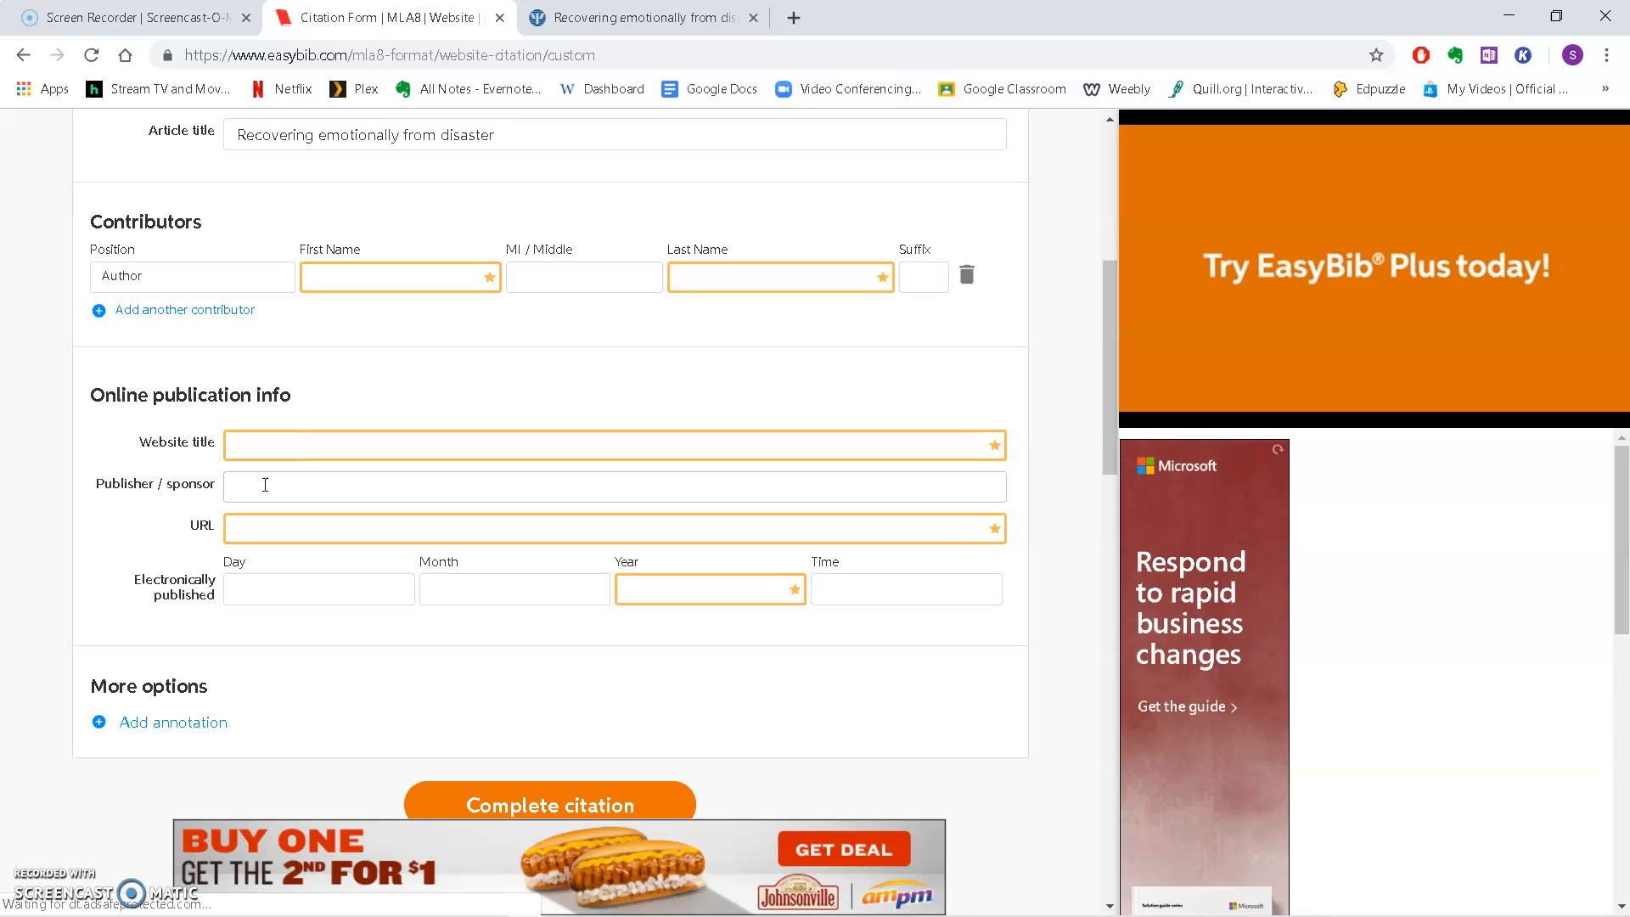
left_click(287, 491)
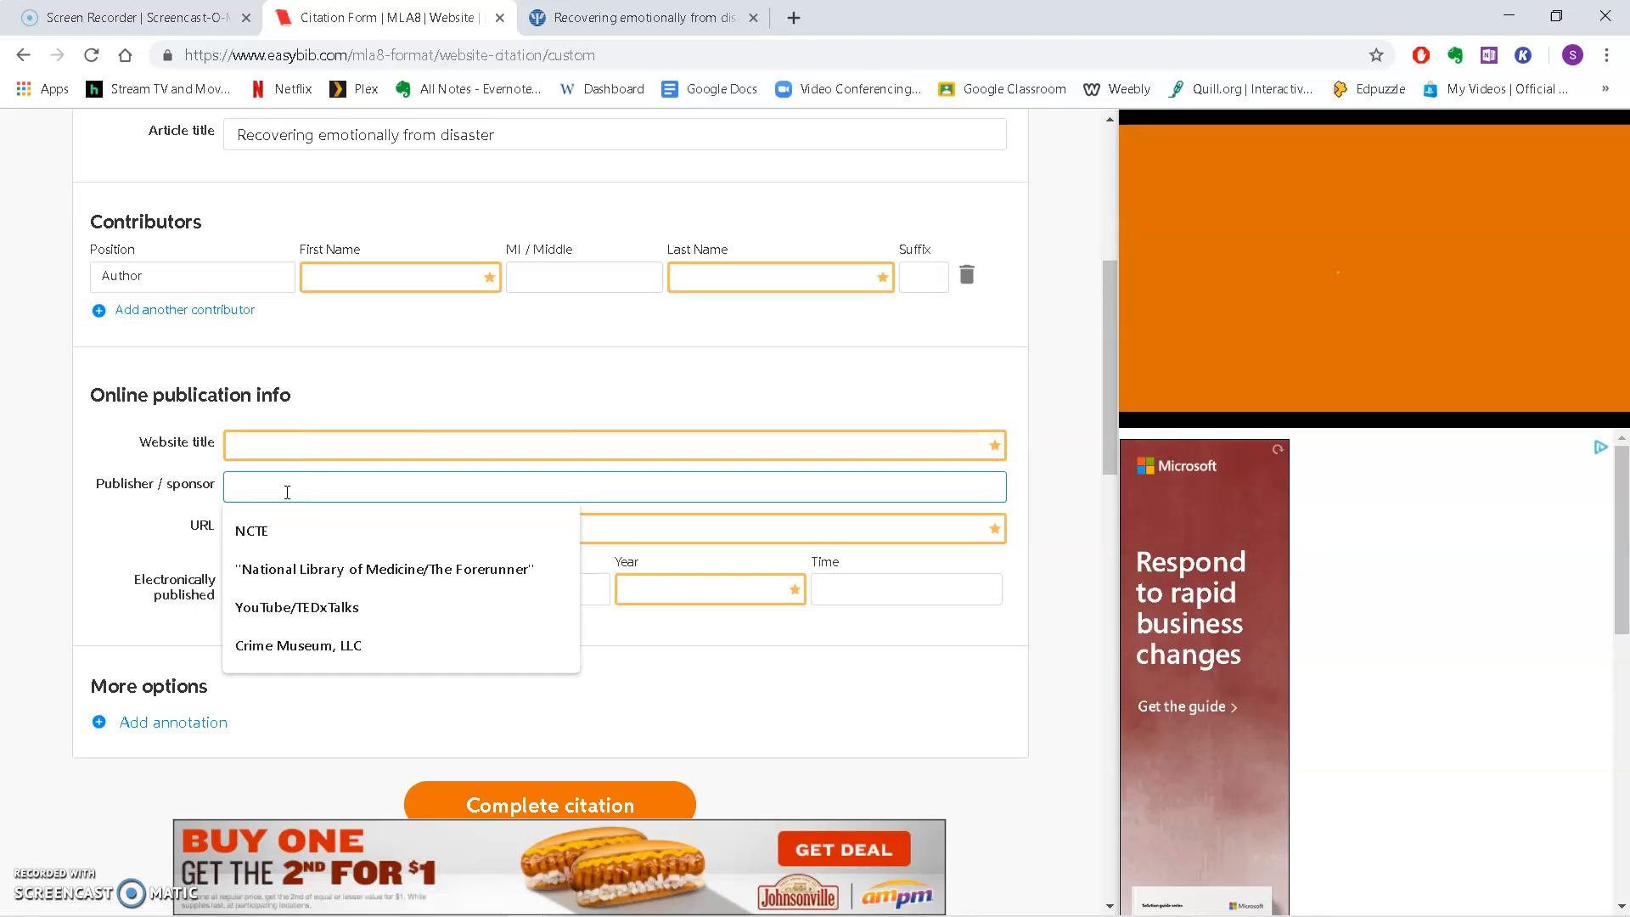
left_click(636, 17)
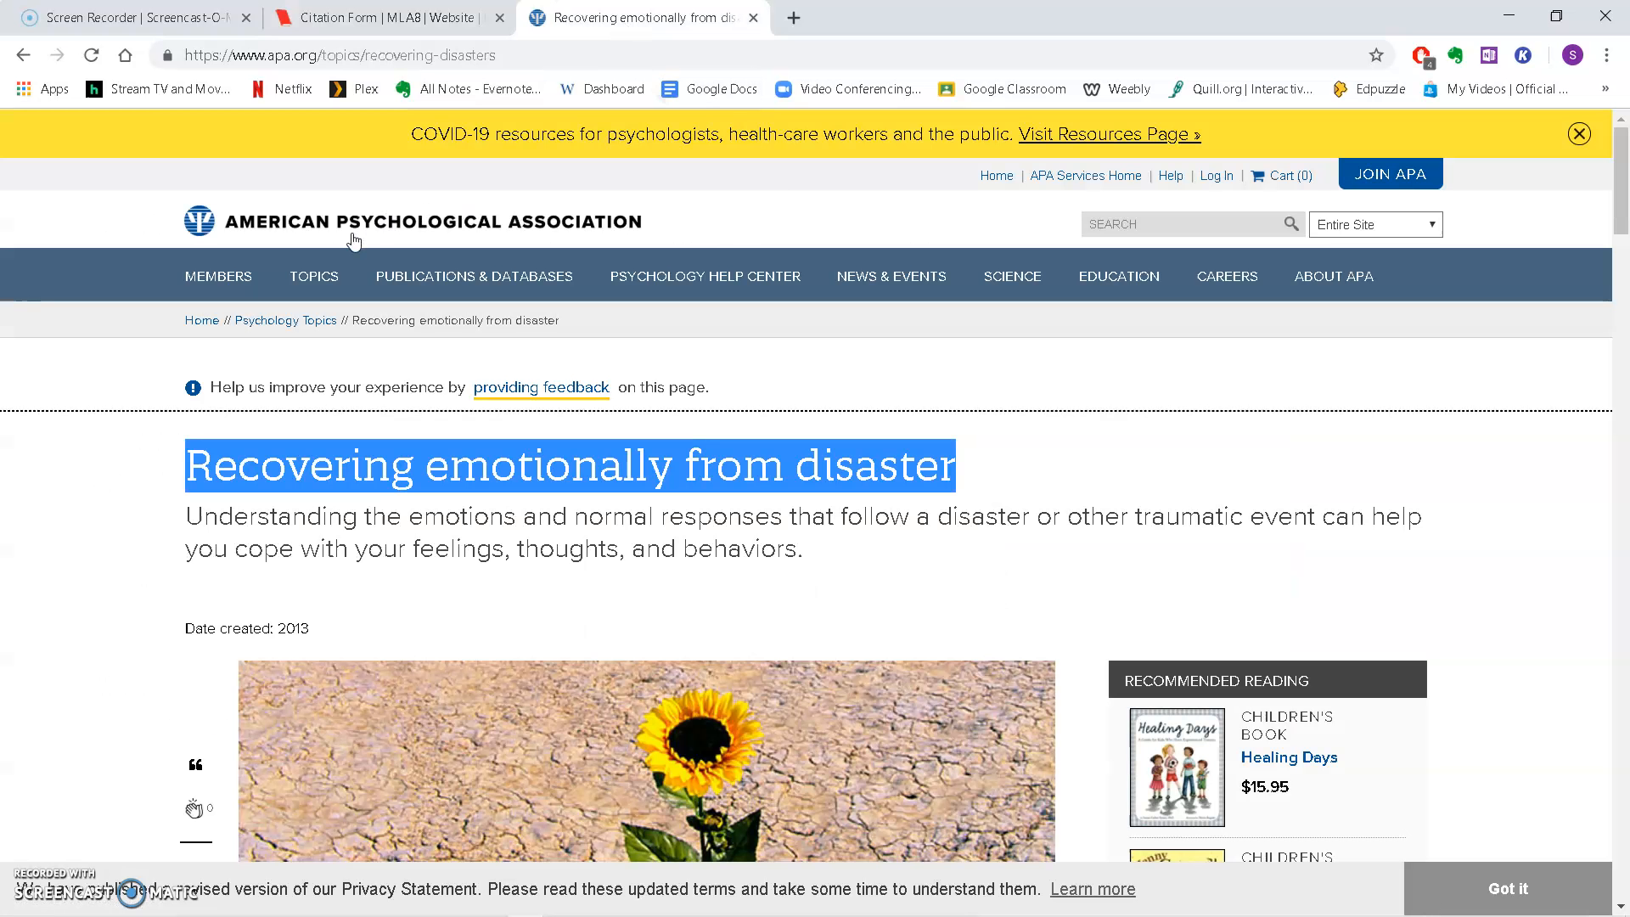
left_click(390, 17)
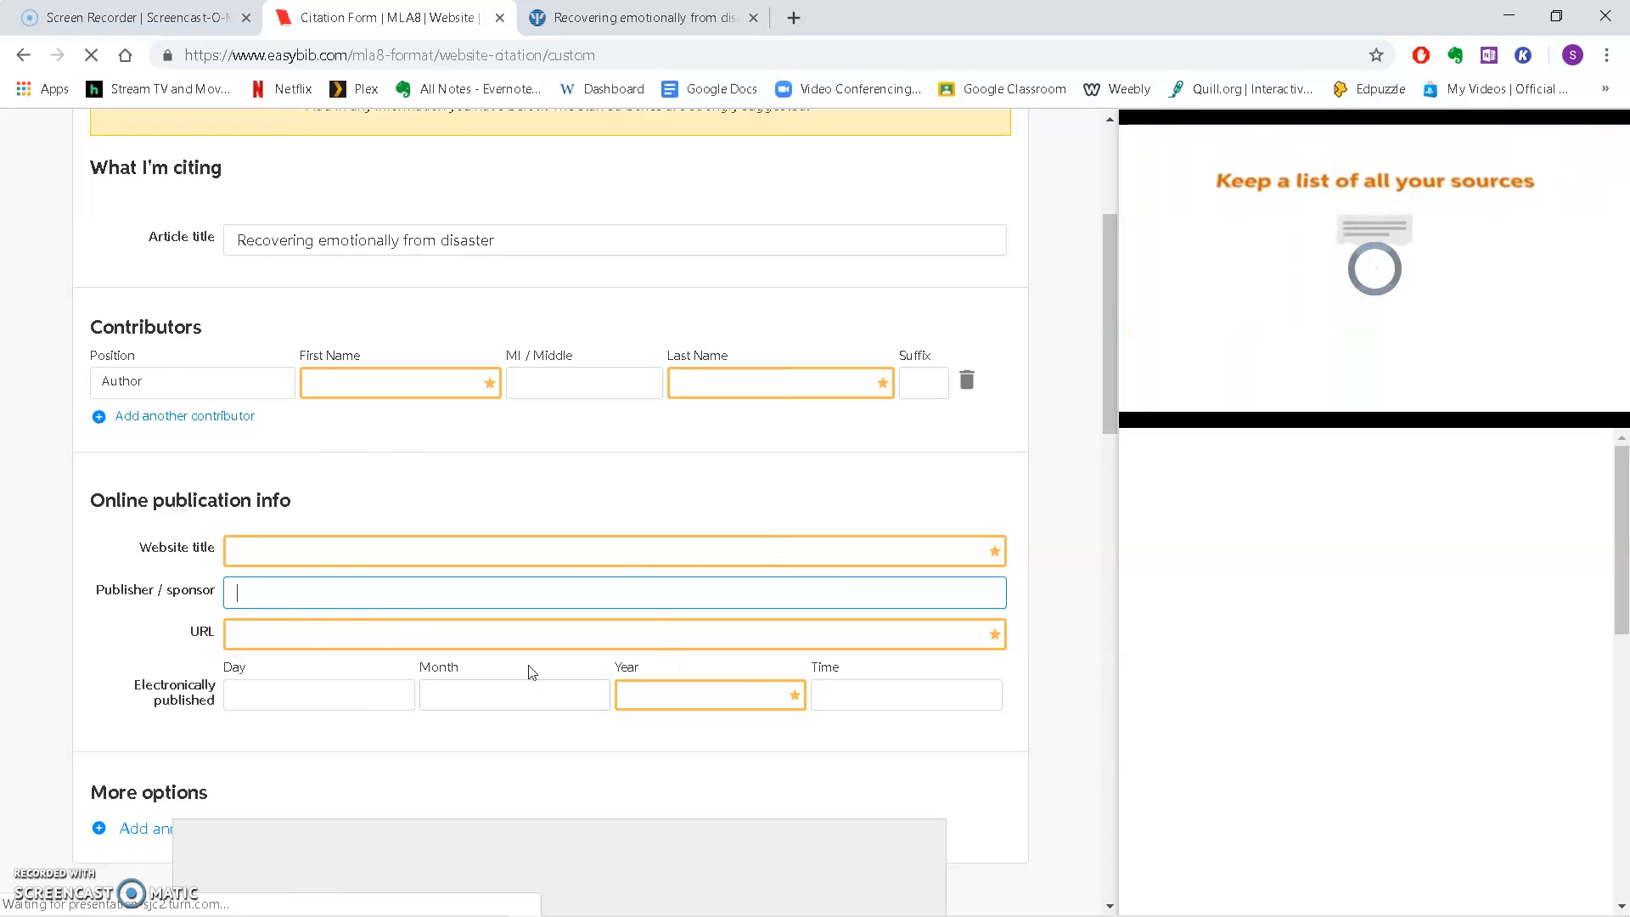
Leave the partly filled website citation form and go back to EasyBib's website search page.
scroll(395, 615, "down", 3)
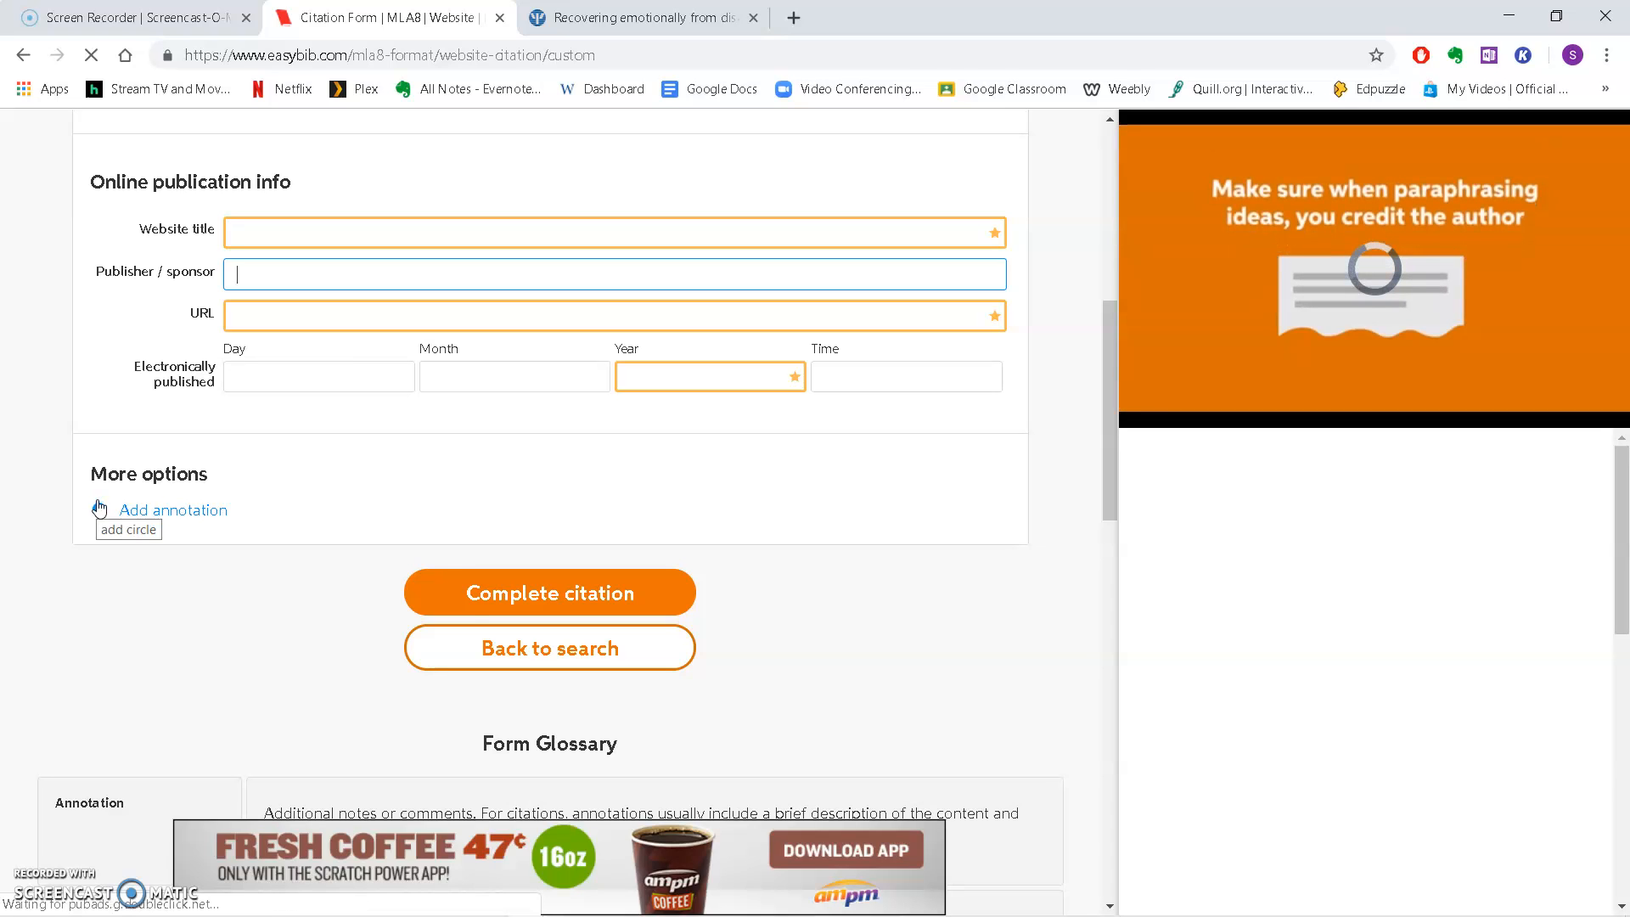
left_click(478, 598)
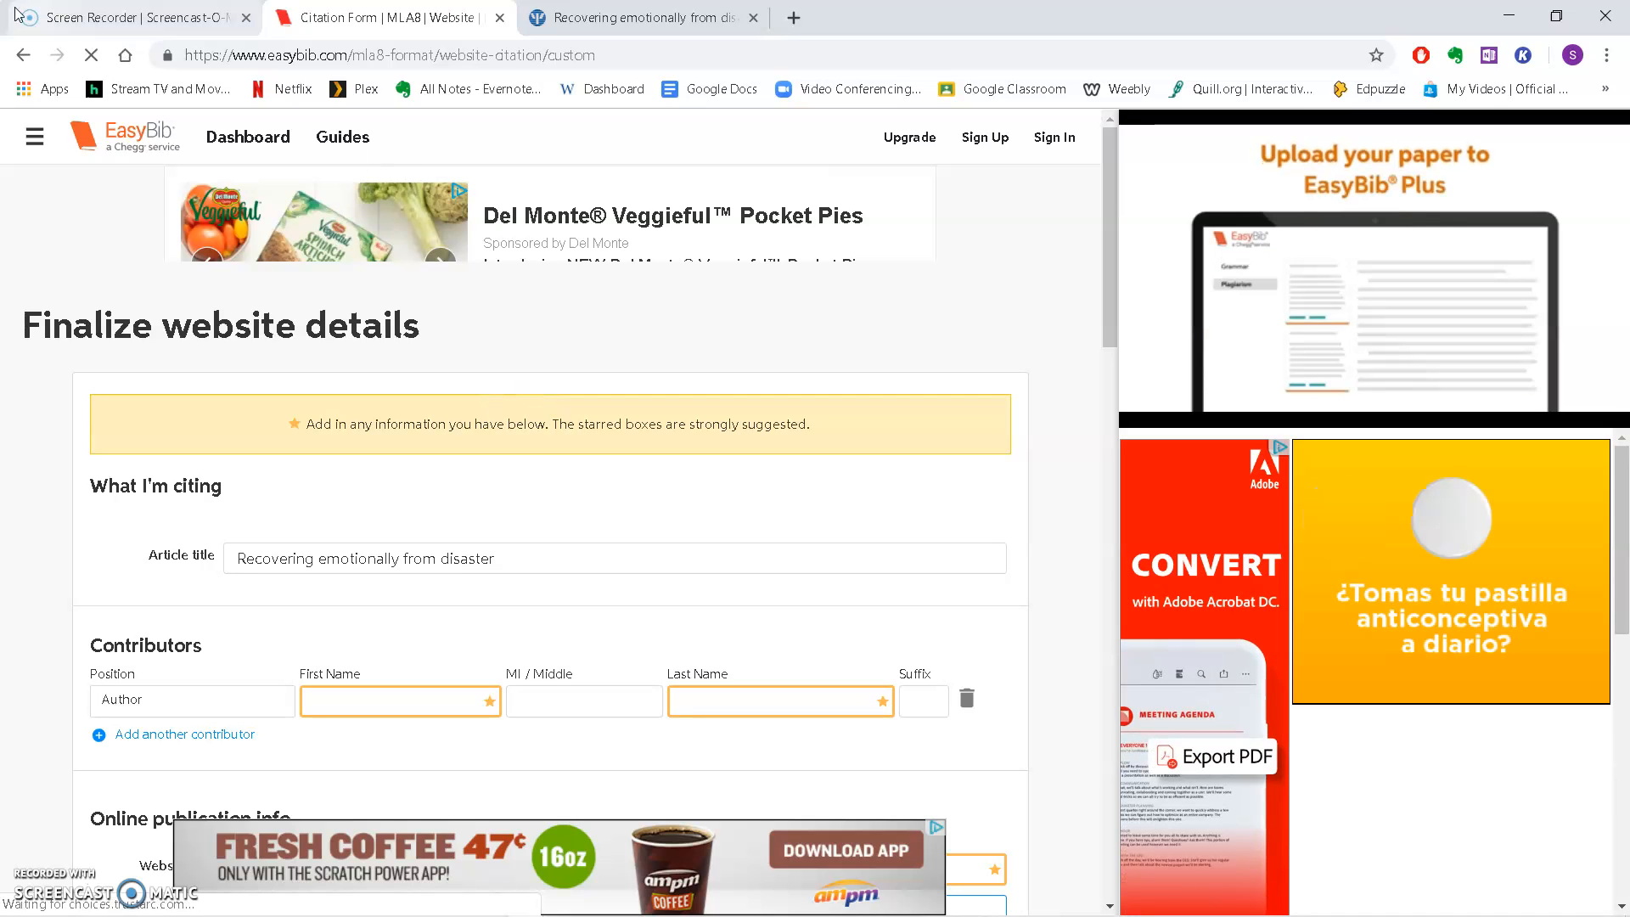
left_click(25, 65)
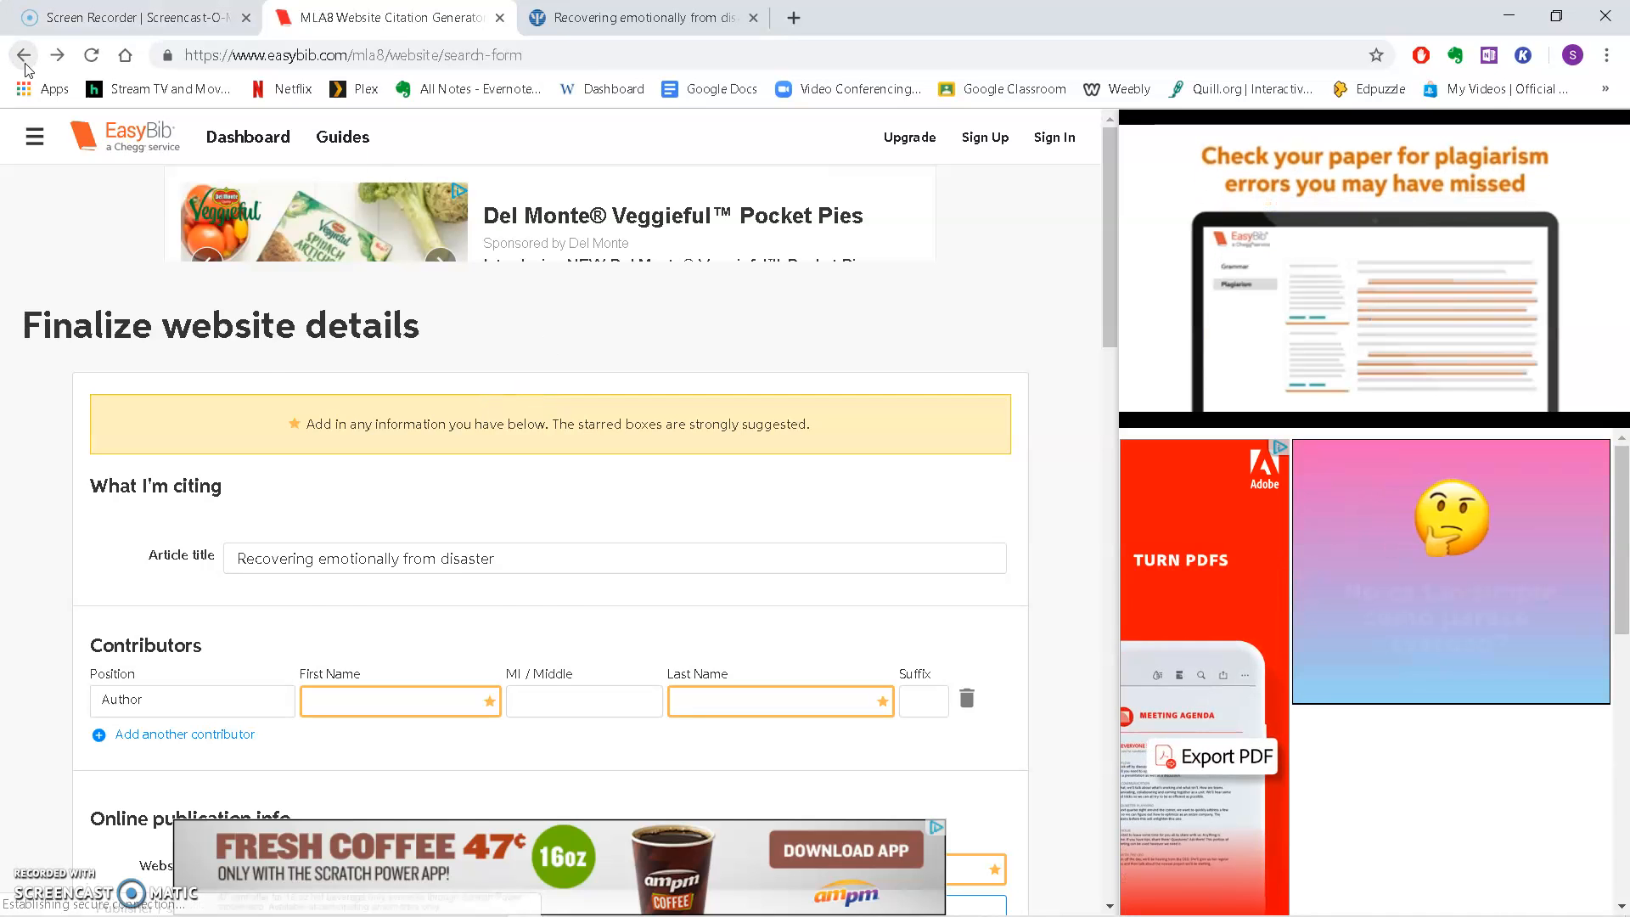